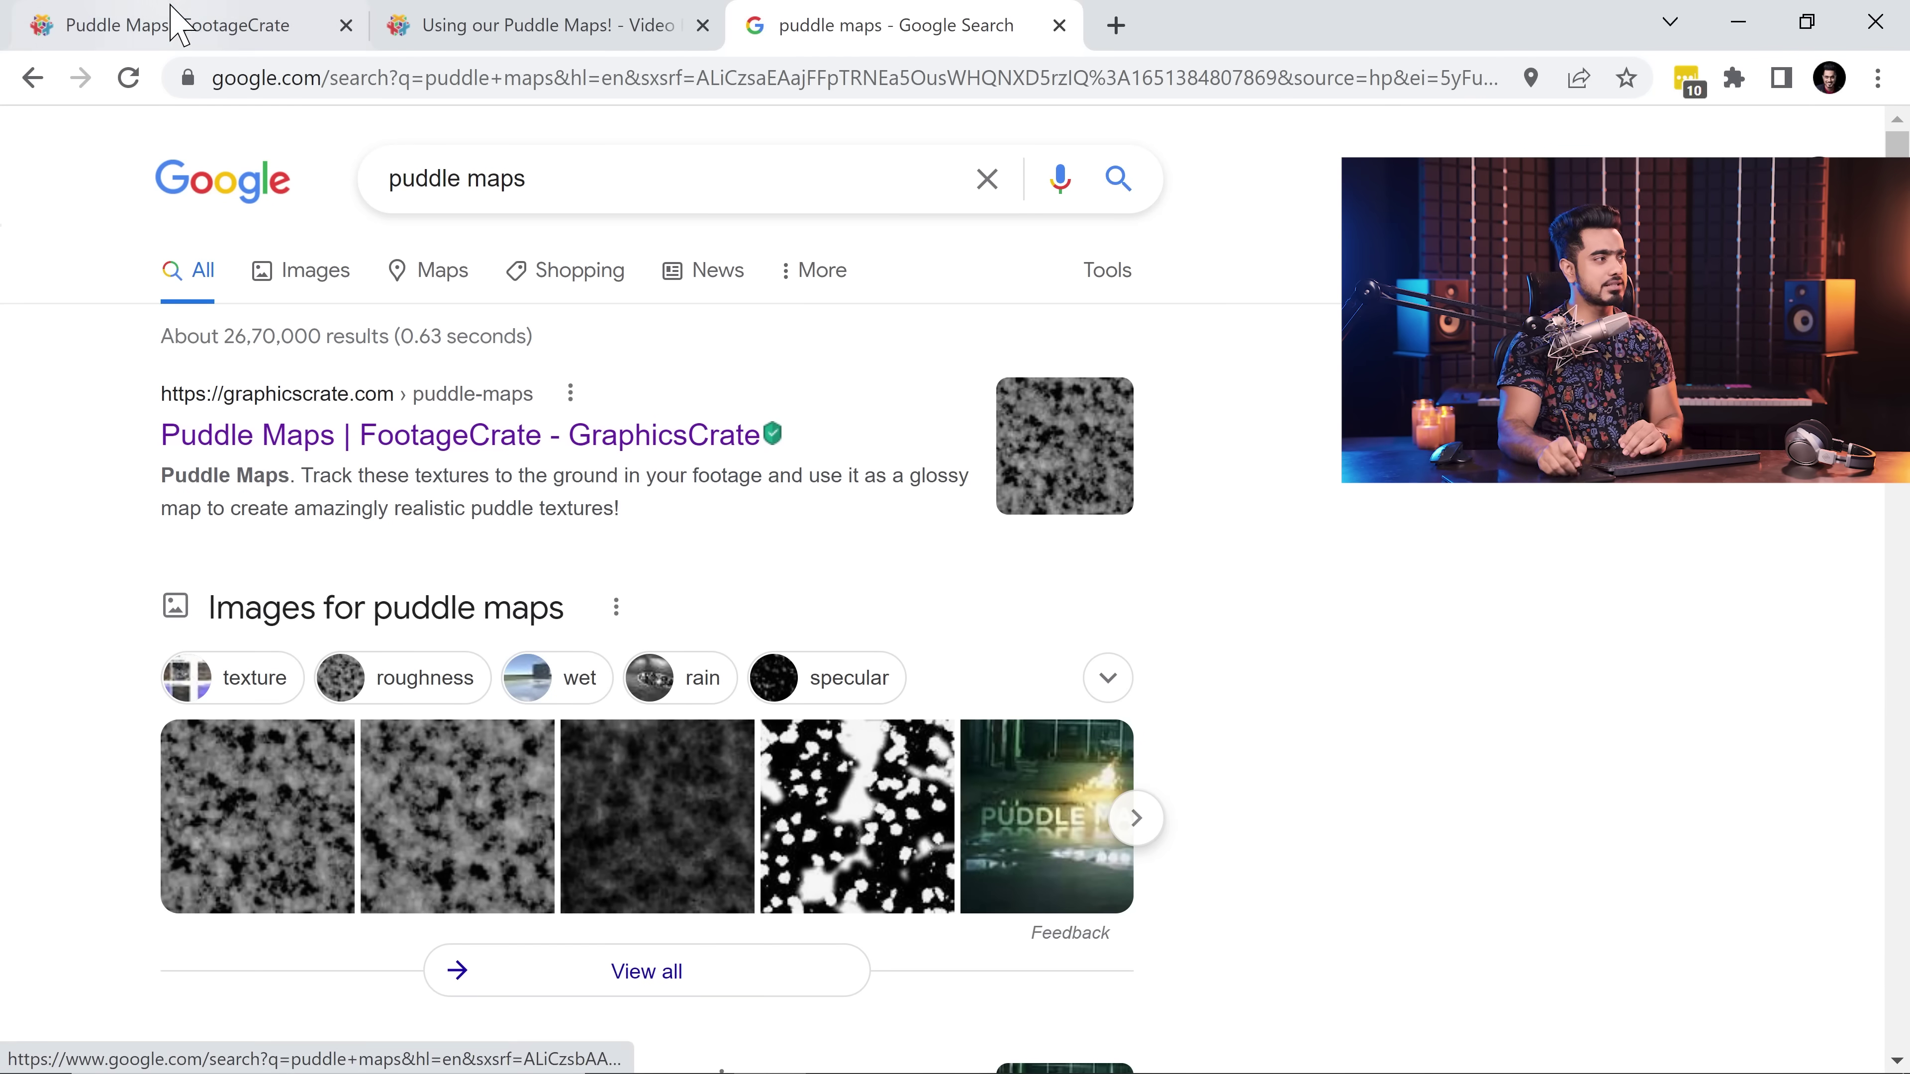
Step: Browse the GraphicsCrate Puddle Maps page for an asphalt puddle texture to download
{"action": "left_click", "coordinate": [172, 21]}
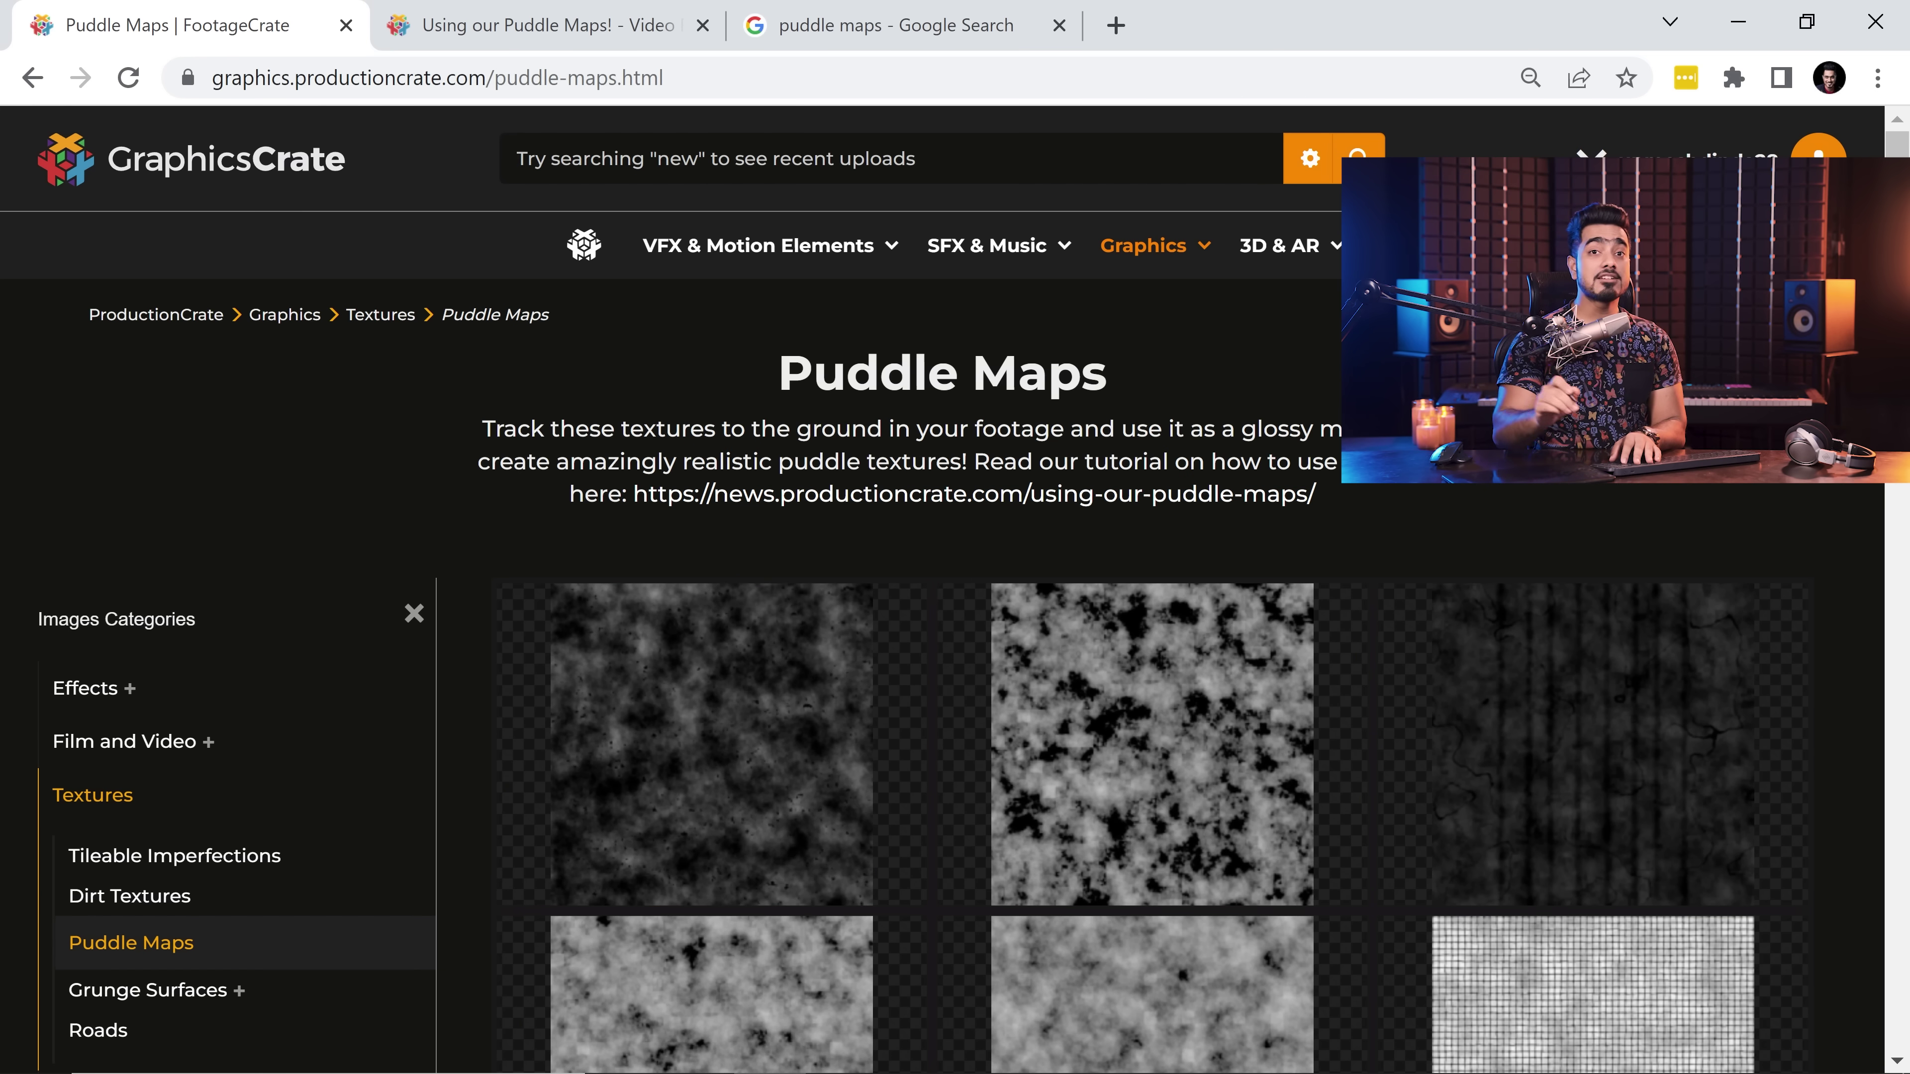
{"action": "scroll", "coordinate": [956, 587], "scroll_direction": "down", "scroll_amount": 10}
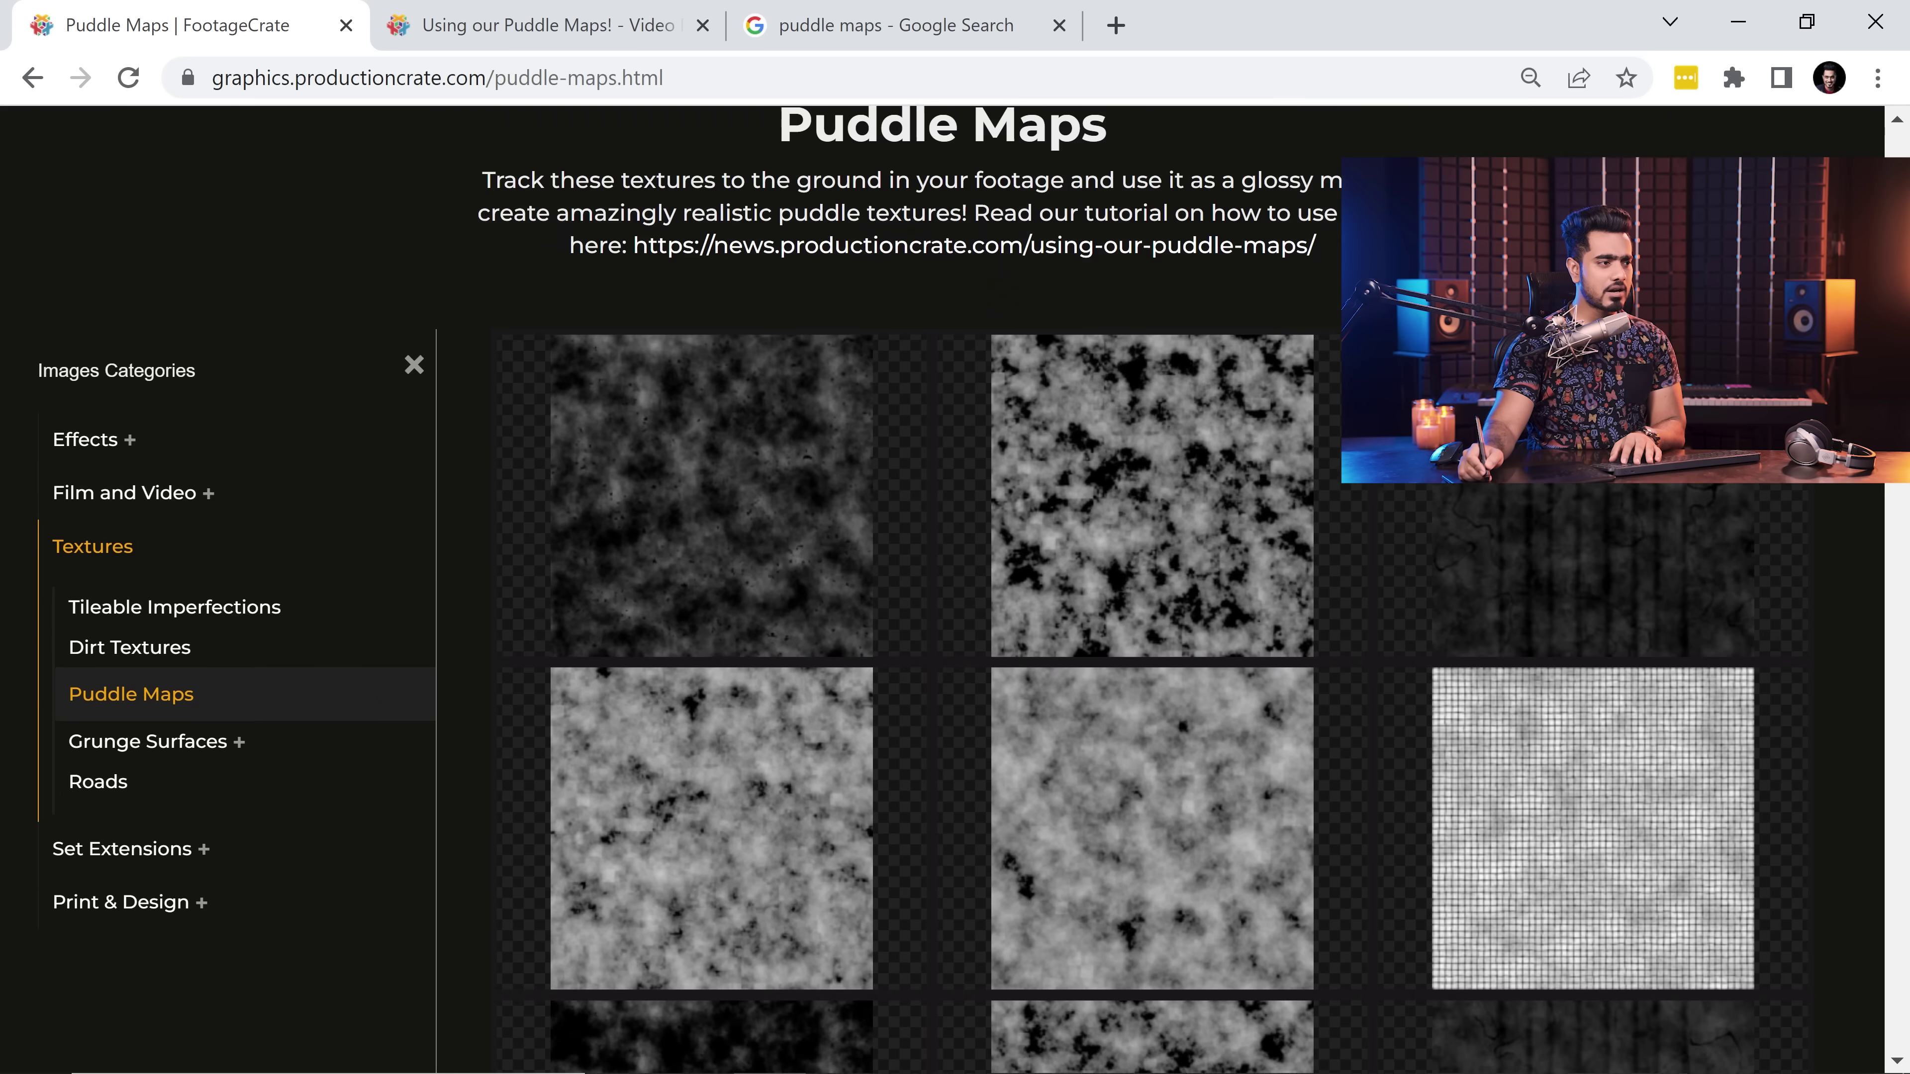
{"action": "scroll", "coordinate": [1864, 512], "scroll_direction": "down", "scroll_amount": 3}
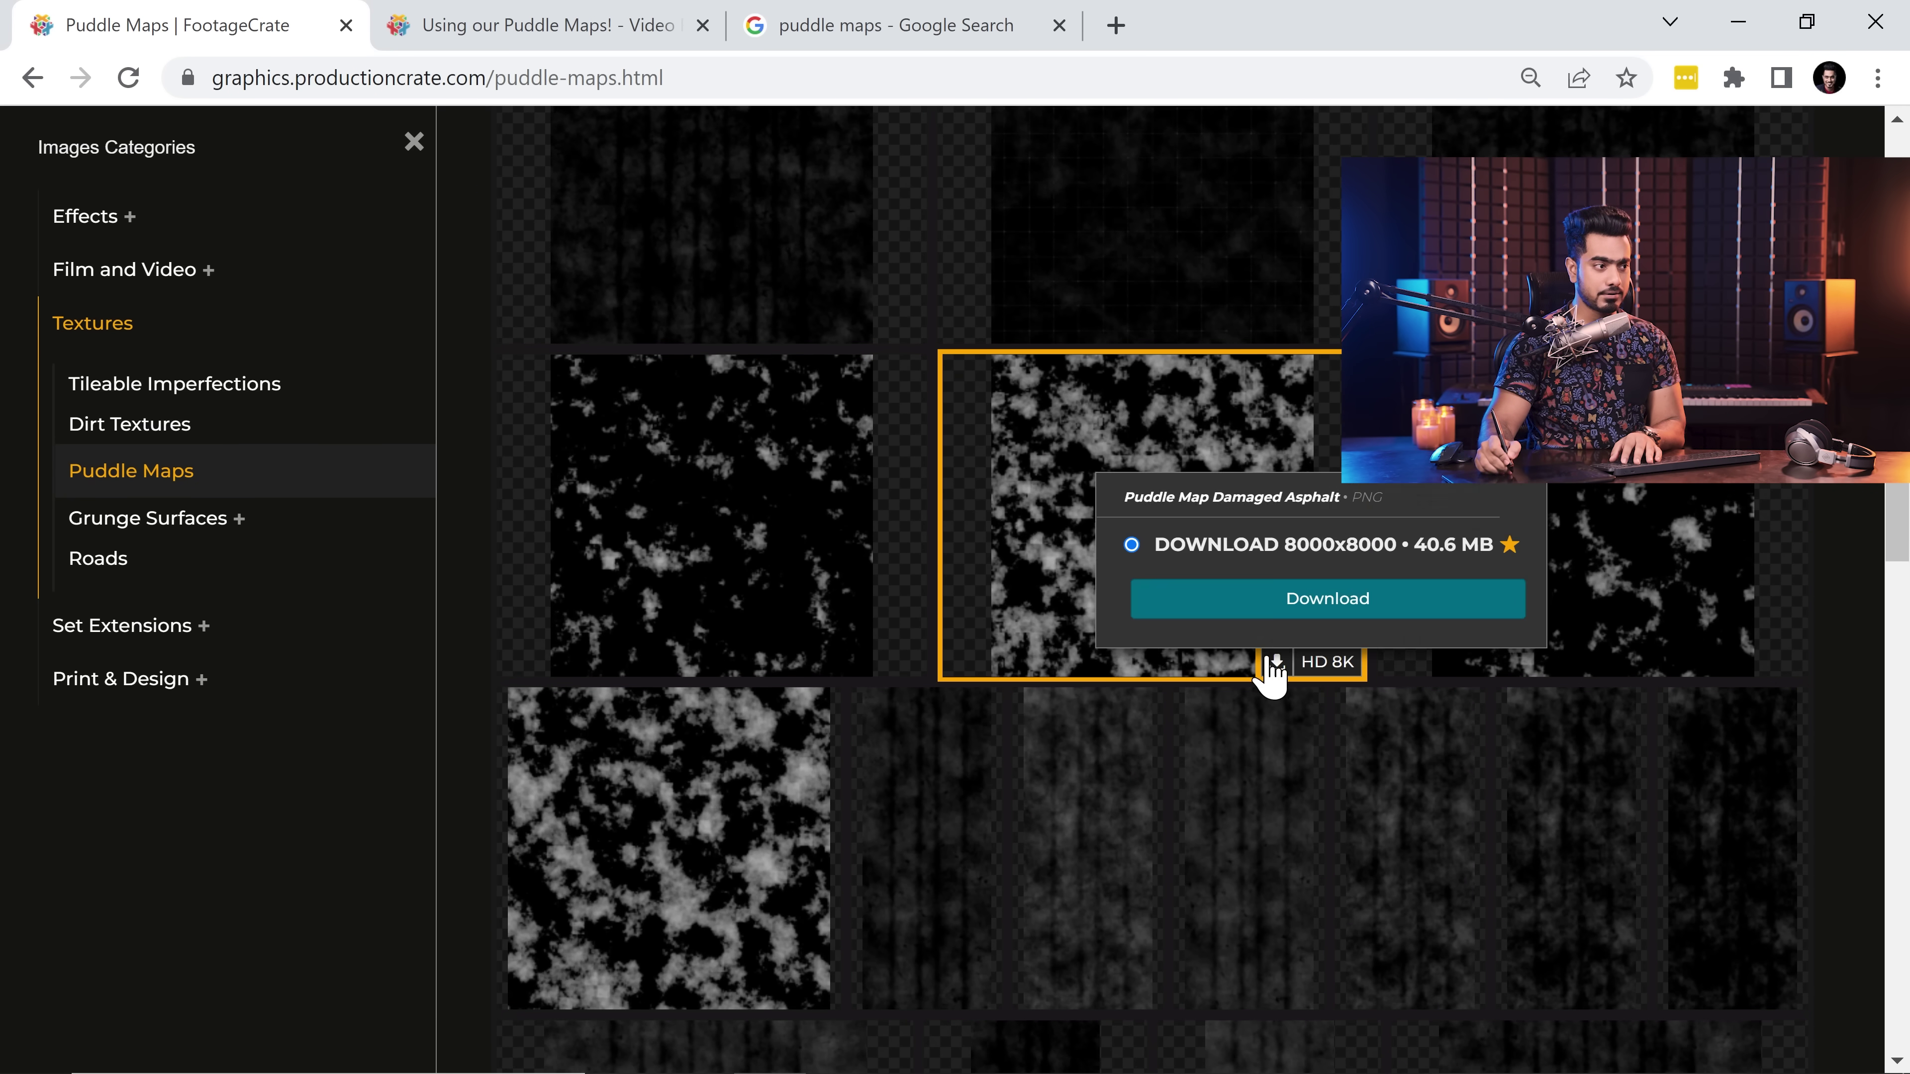
{"action": "mouse_move", "coordinate": [777, 992]}
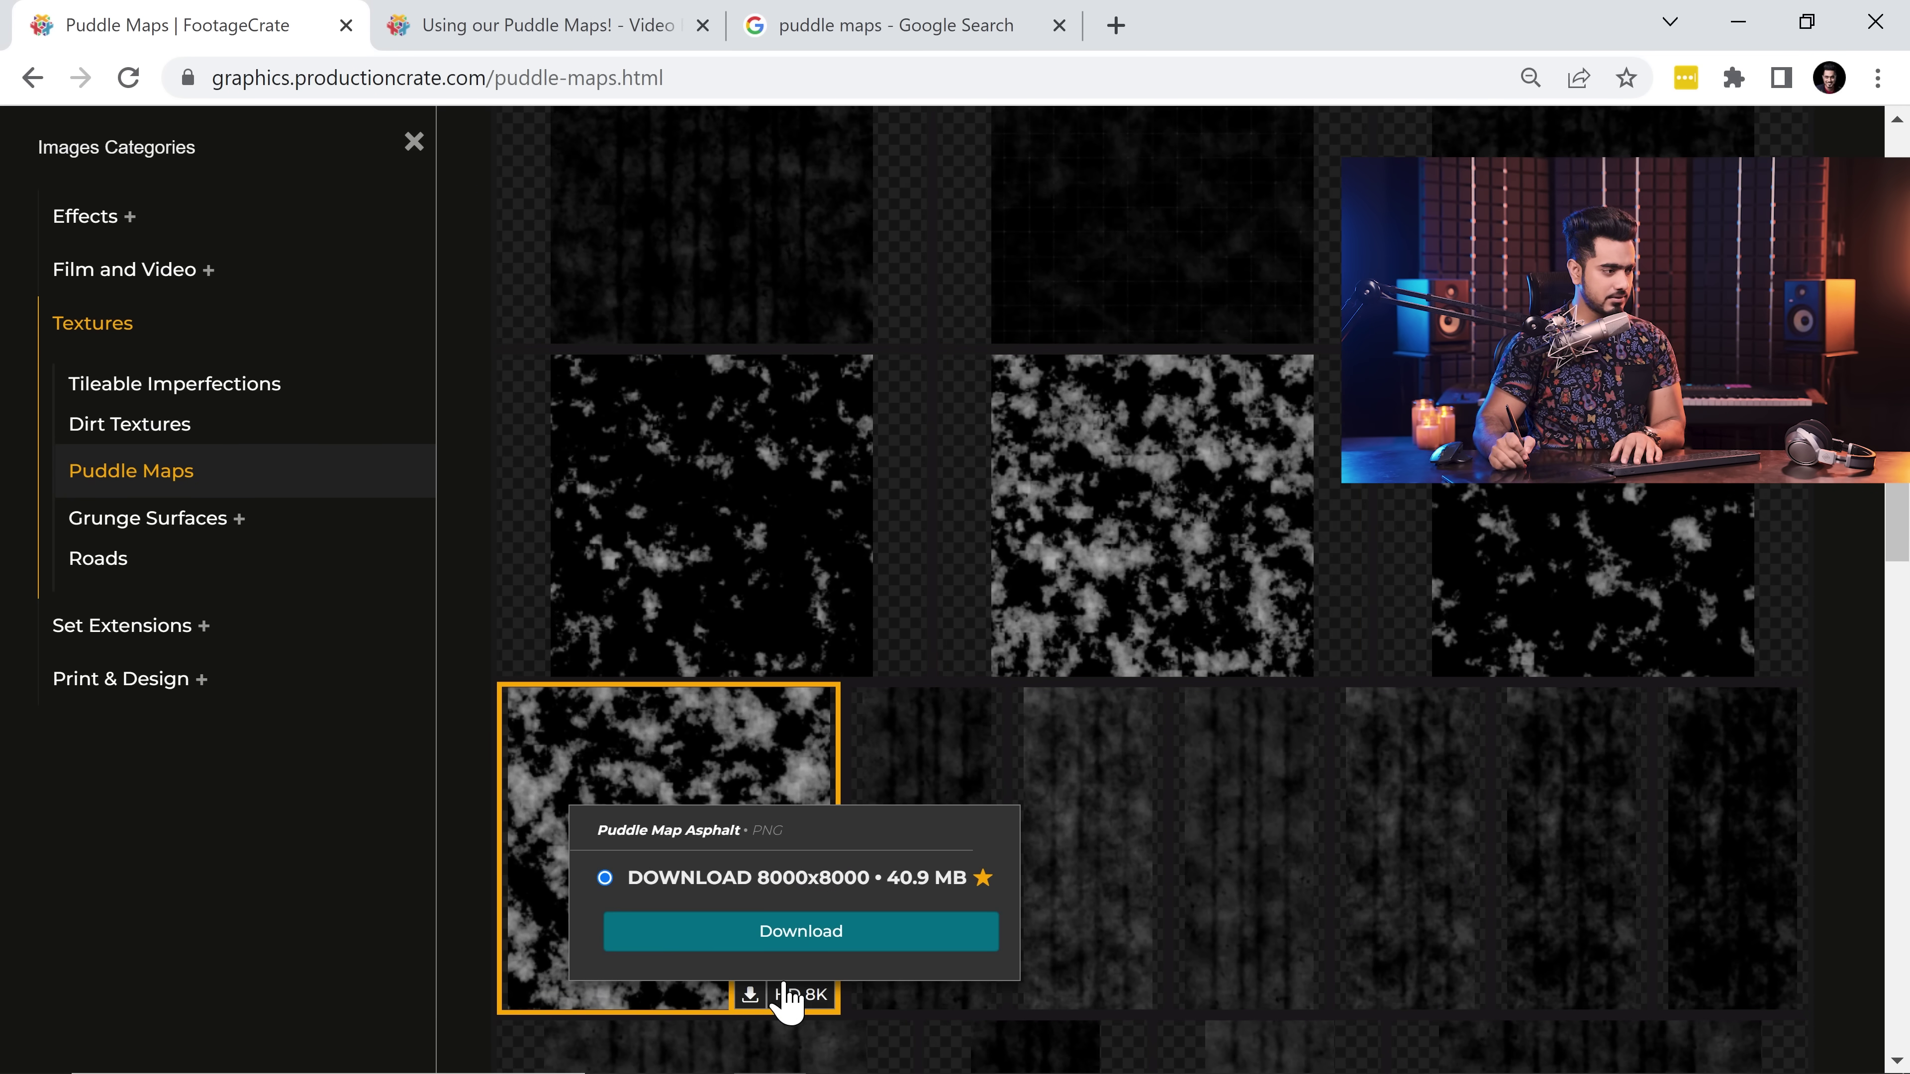
{"action": "scroll", "coordinate": [1902, 498], "scroll_direction": "down", "scroll_amount": 1}
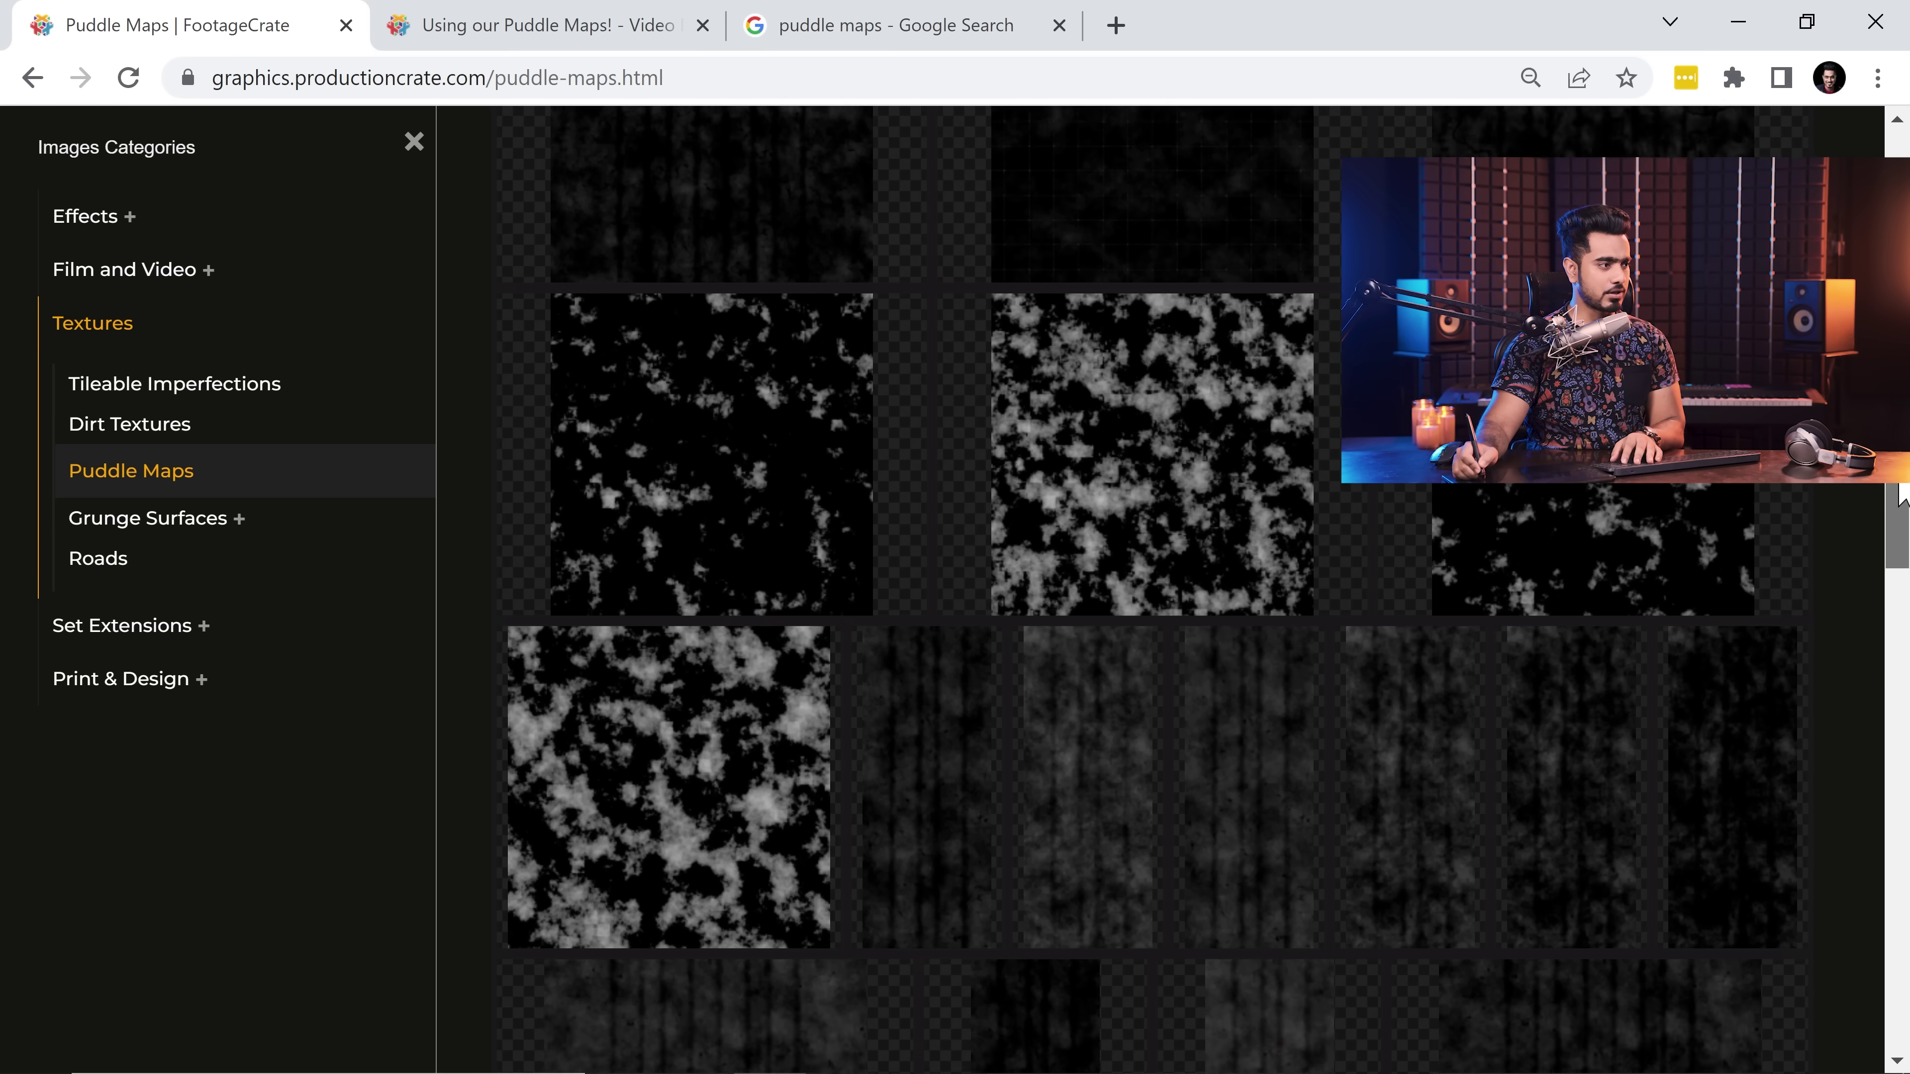
{"action": "left_click_drag", "start_coordinate": [1902, 498], "coordinate": [1896, 598]}
{"action": "mouse_move", "coordinate": [832, 666]}
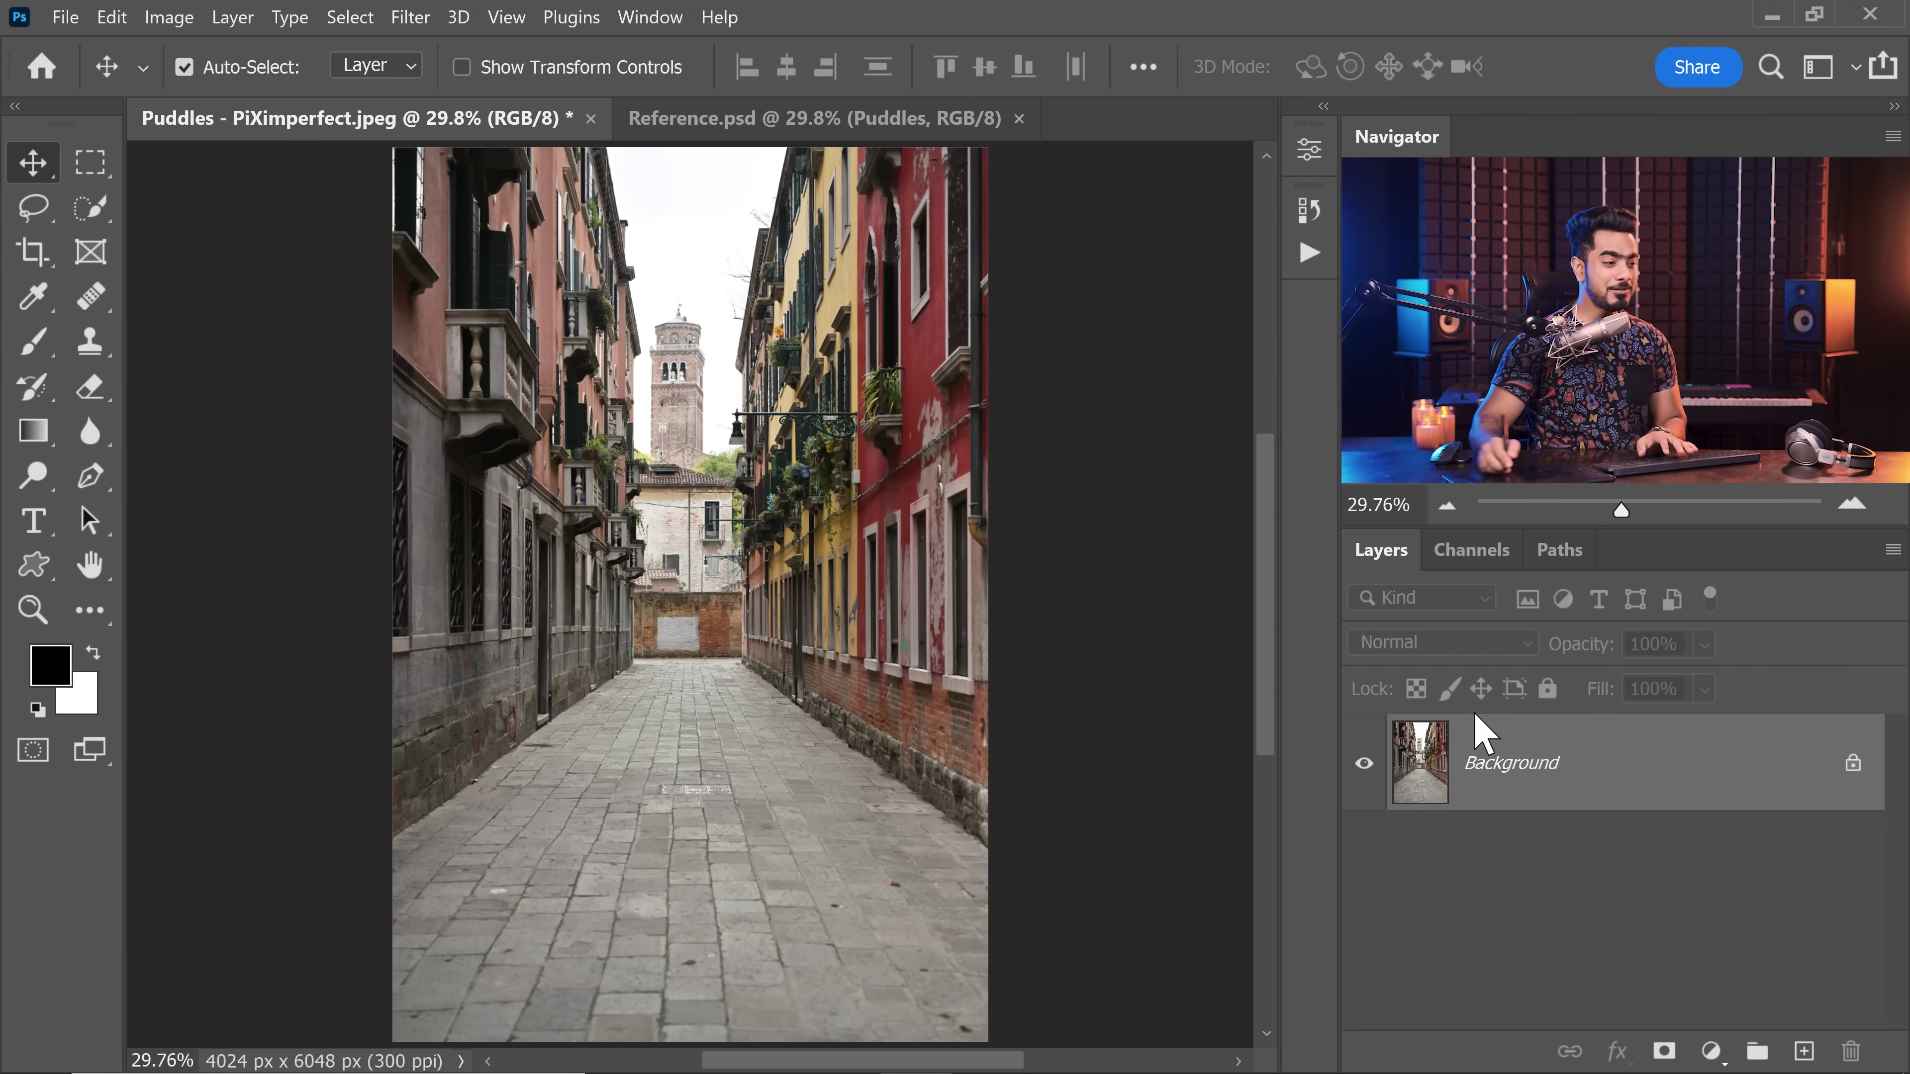
Step: Add a new empty layer above the Background and open the Vanishing Point filter
{"action": "left_click", "coordinate": [1804, 1051]}
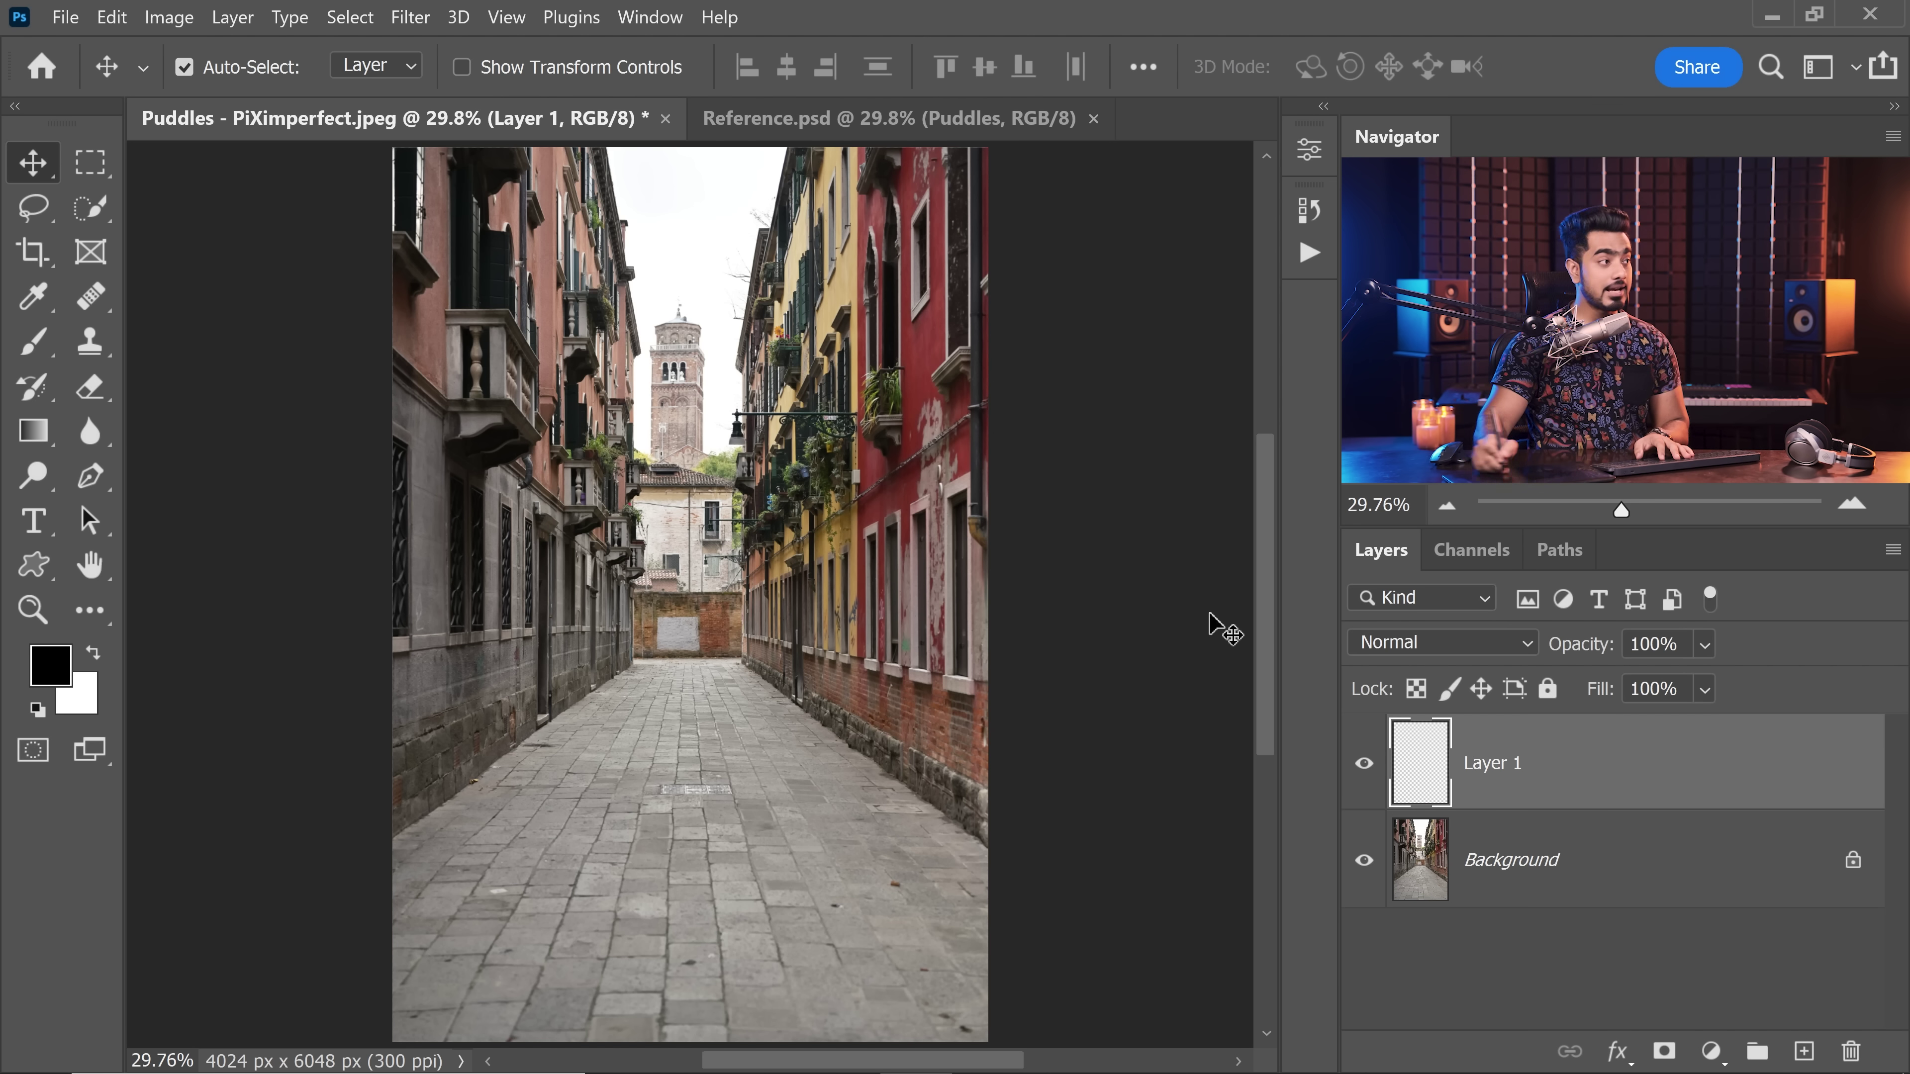
{"action": "left_click", "coordinate": [410, 16]}
{"action": "left_click", "coordinate": [466, 288]}
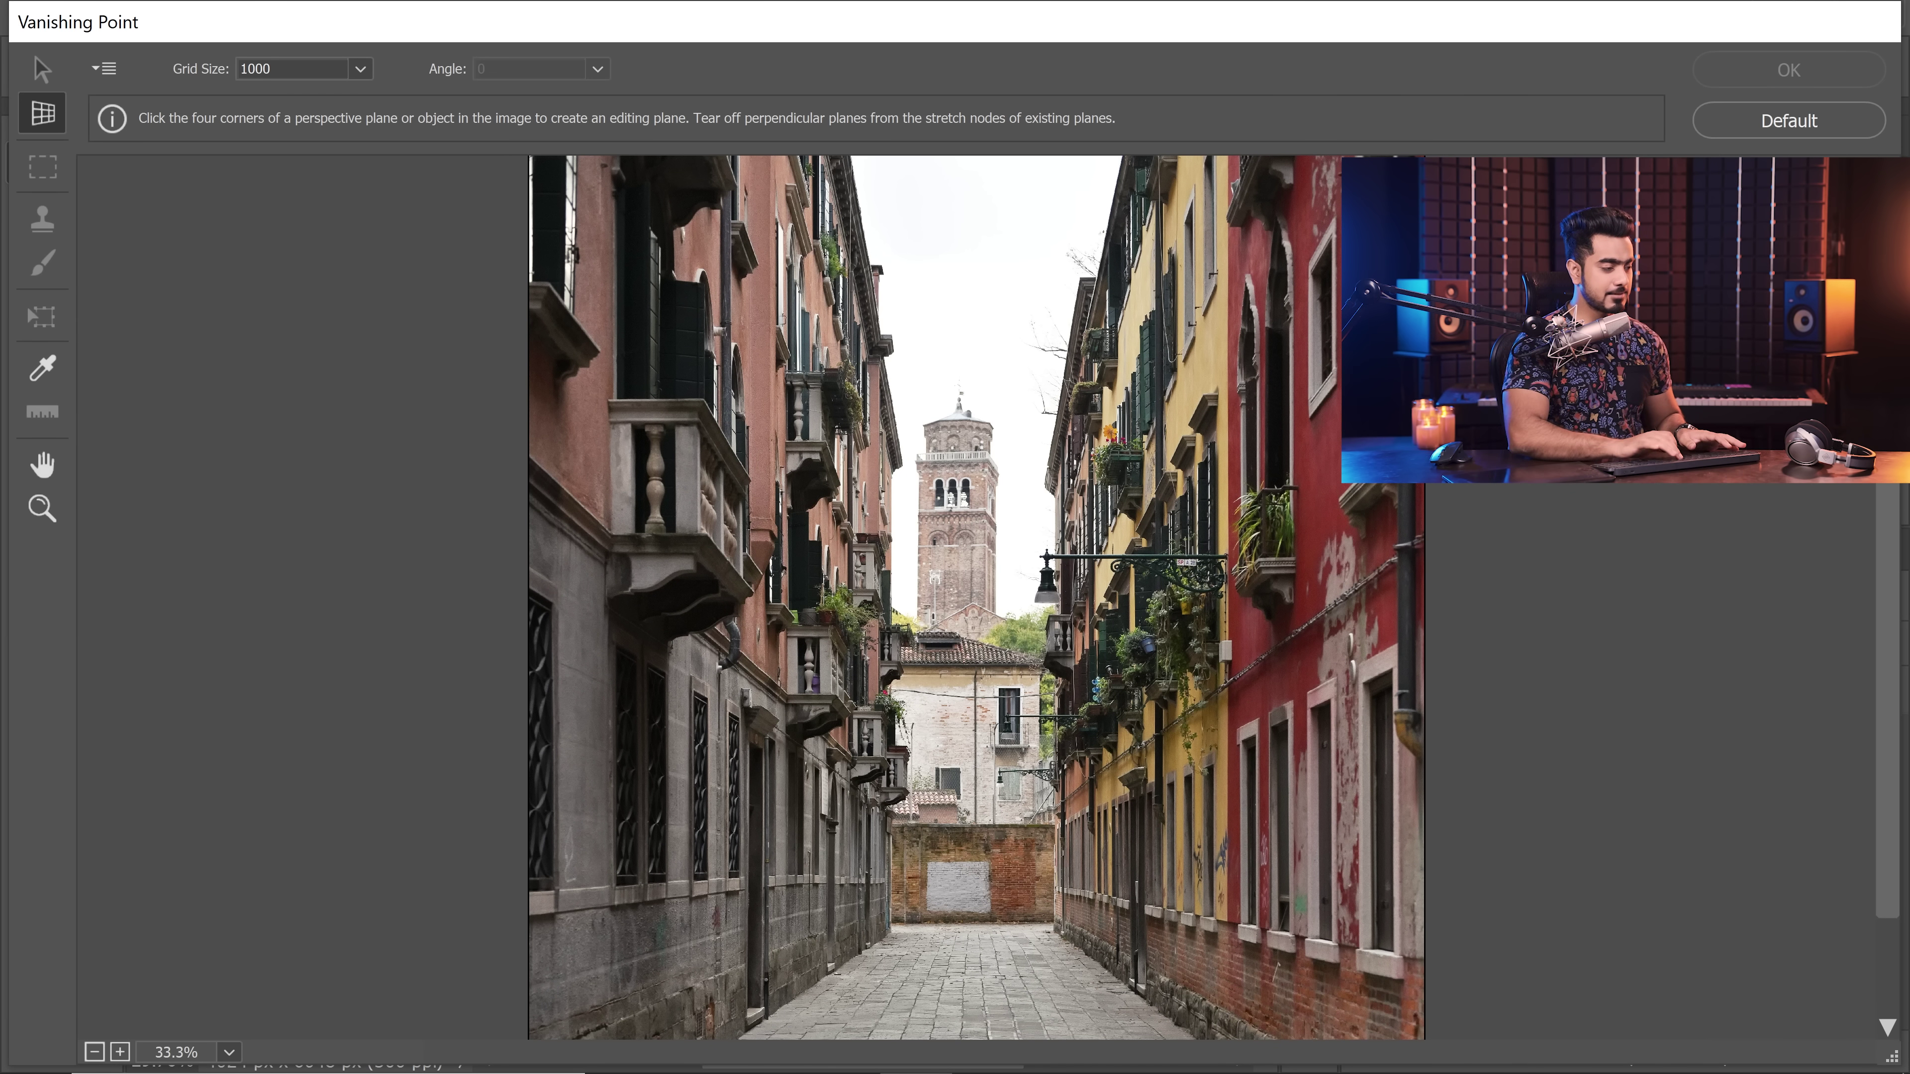
Step: Create a four-cornered perspective plane on the paved street, with its side edges following the bases of the buildings
{"action": "scroll", "coordinate": [976, 599], "scroll_direction": "down", "scroll_amount": 1}
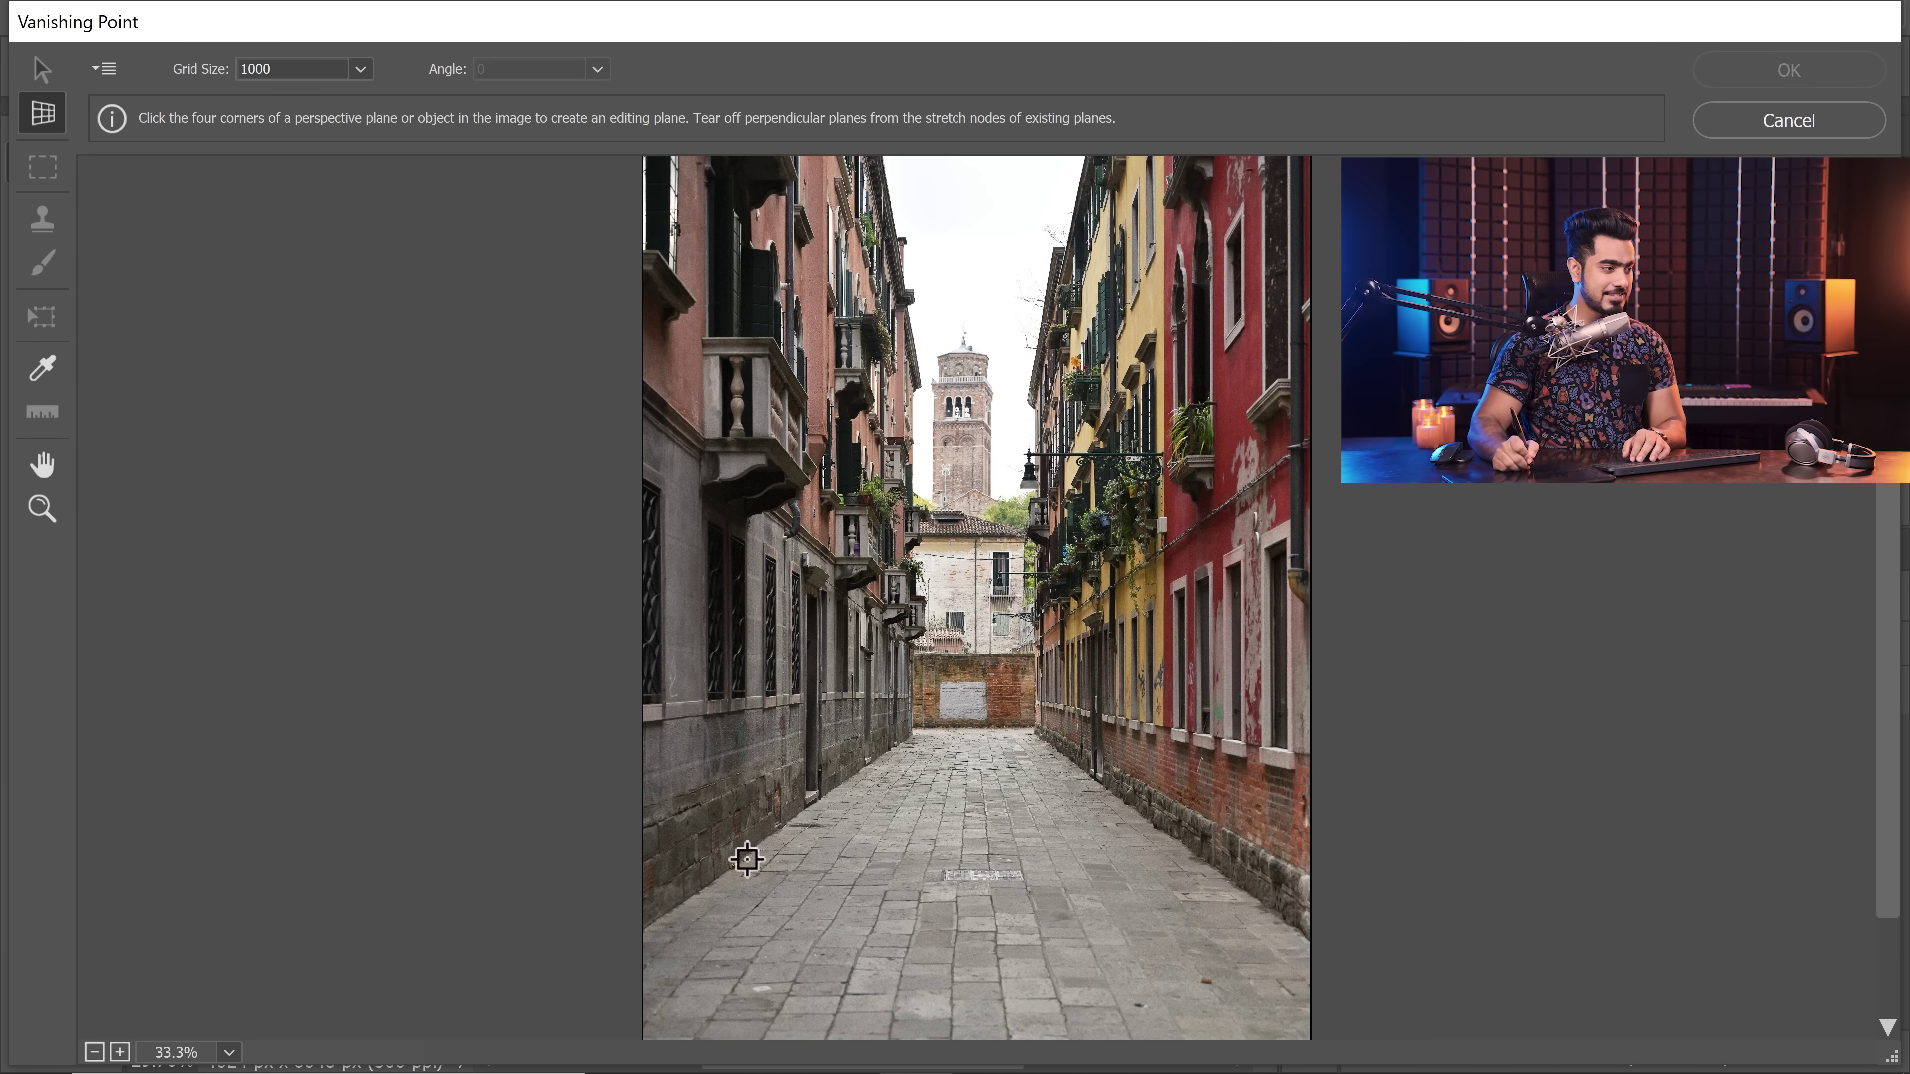
{"action": "left_click", "coordinate": [747, 859]}
{"action": "left_click", "coordinate": [862, 768]}
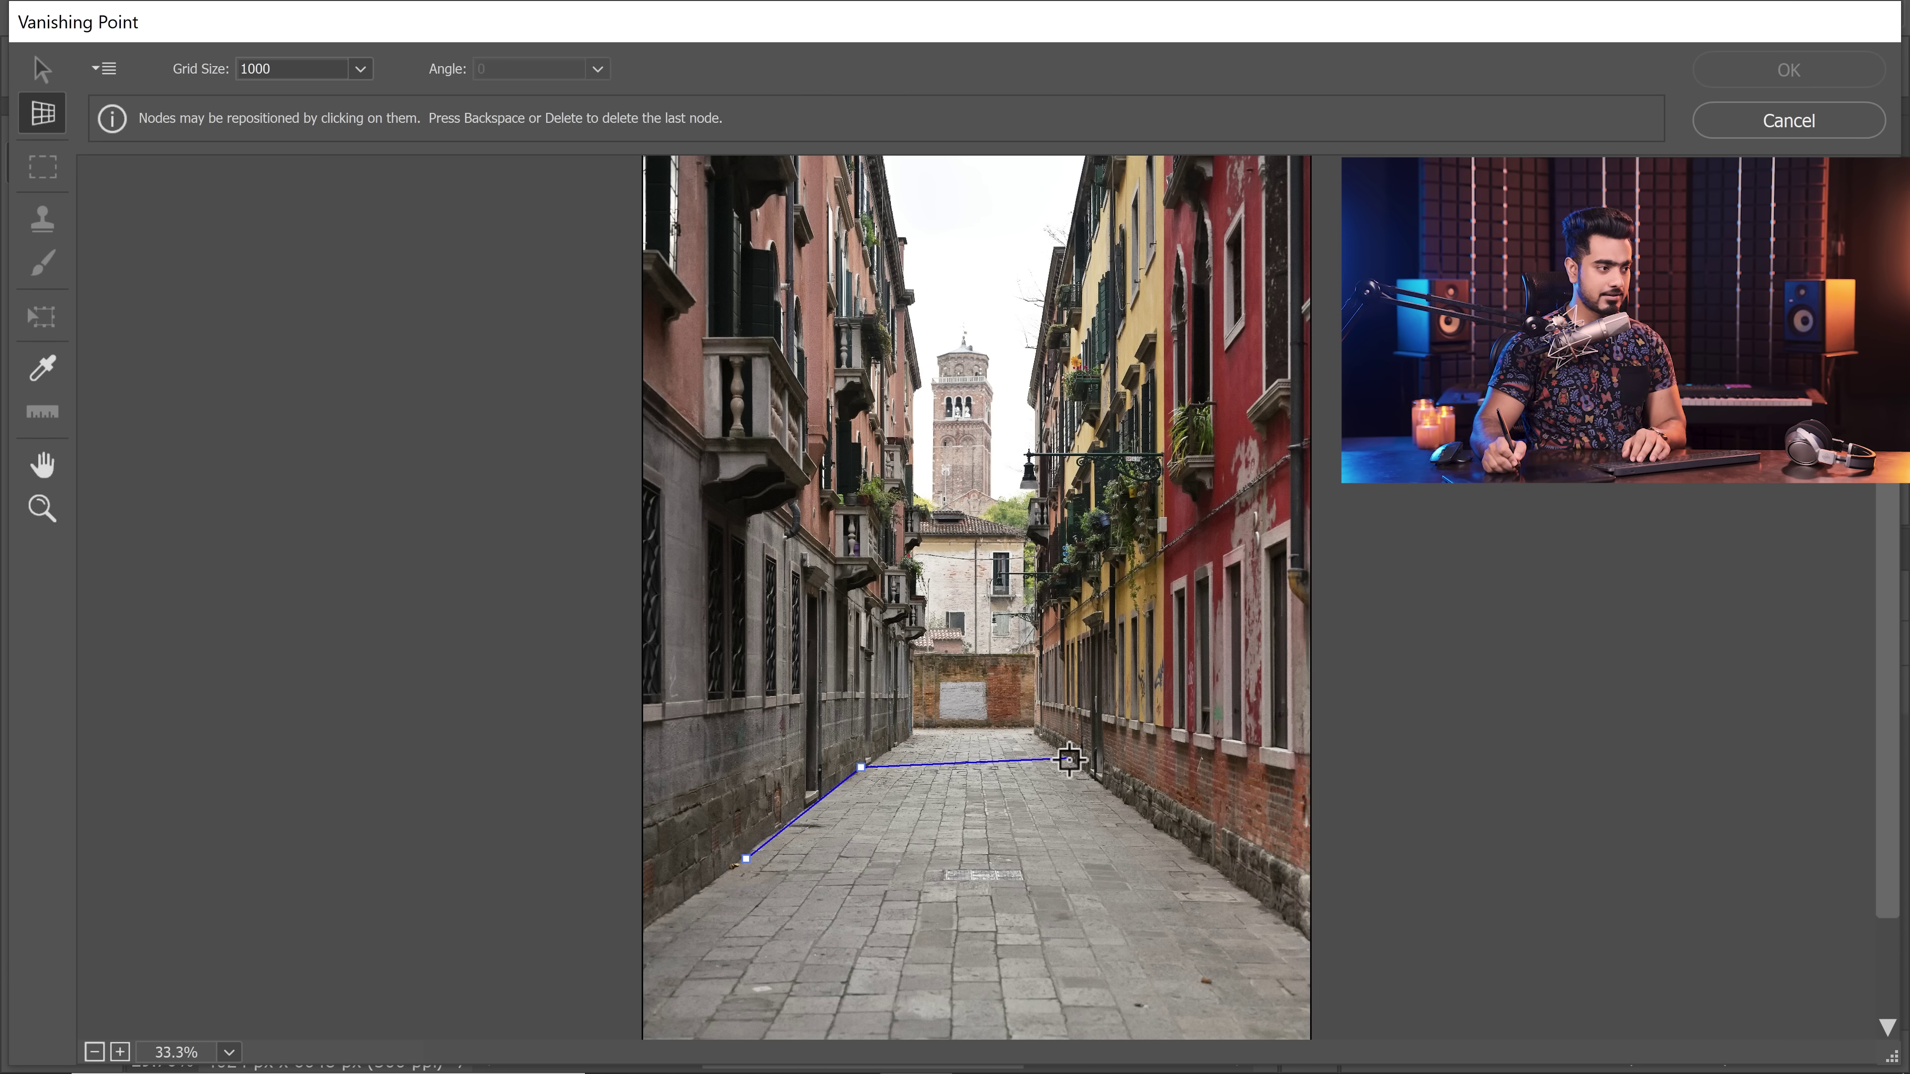
{"action": "left_click", "coordinate": [1074, 763]}
{"action": "left_click", "coordinate": [1197, 852]}
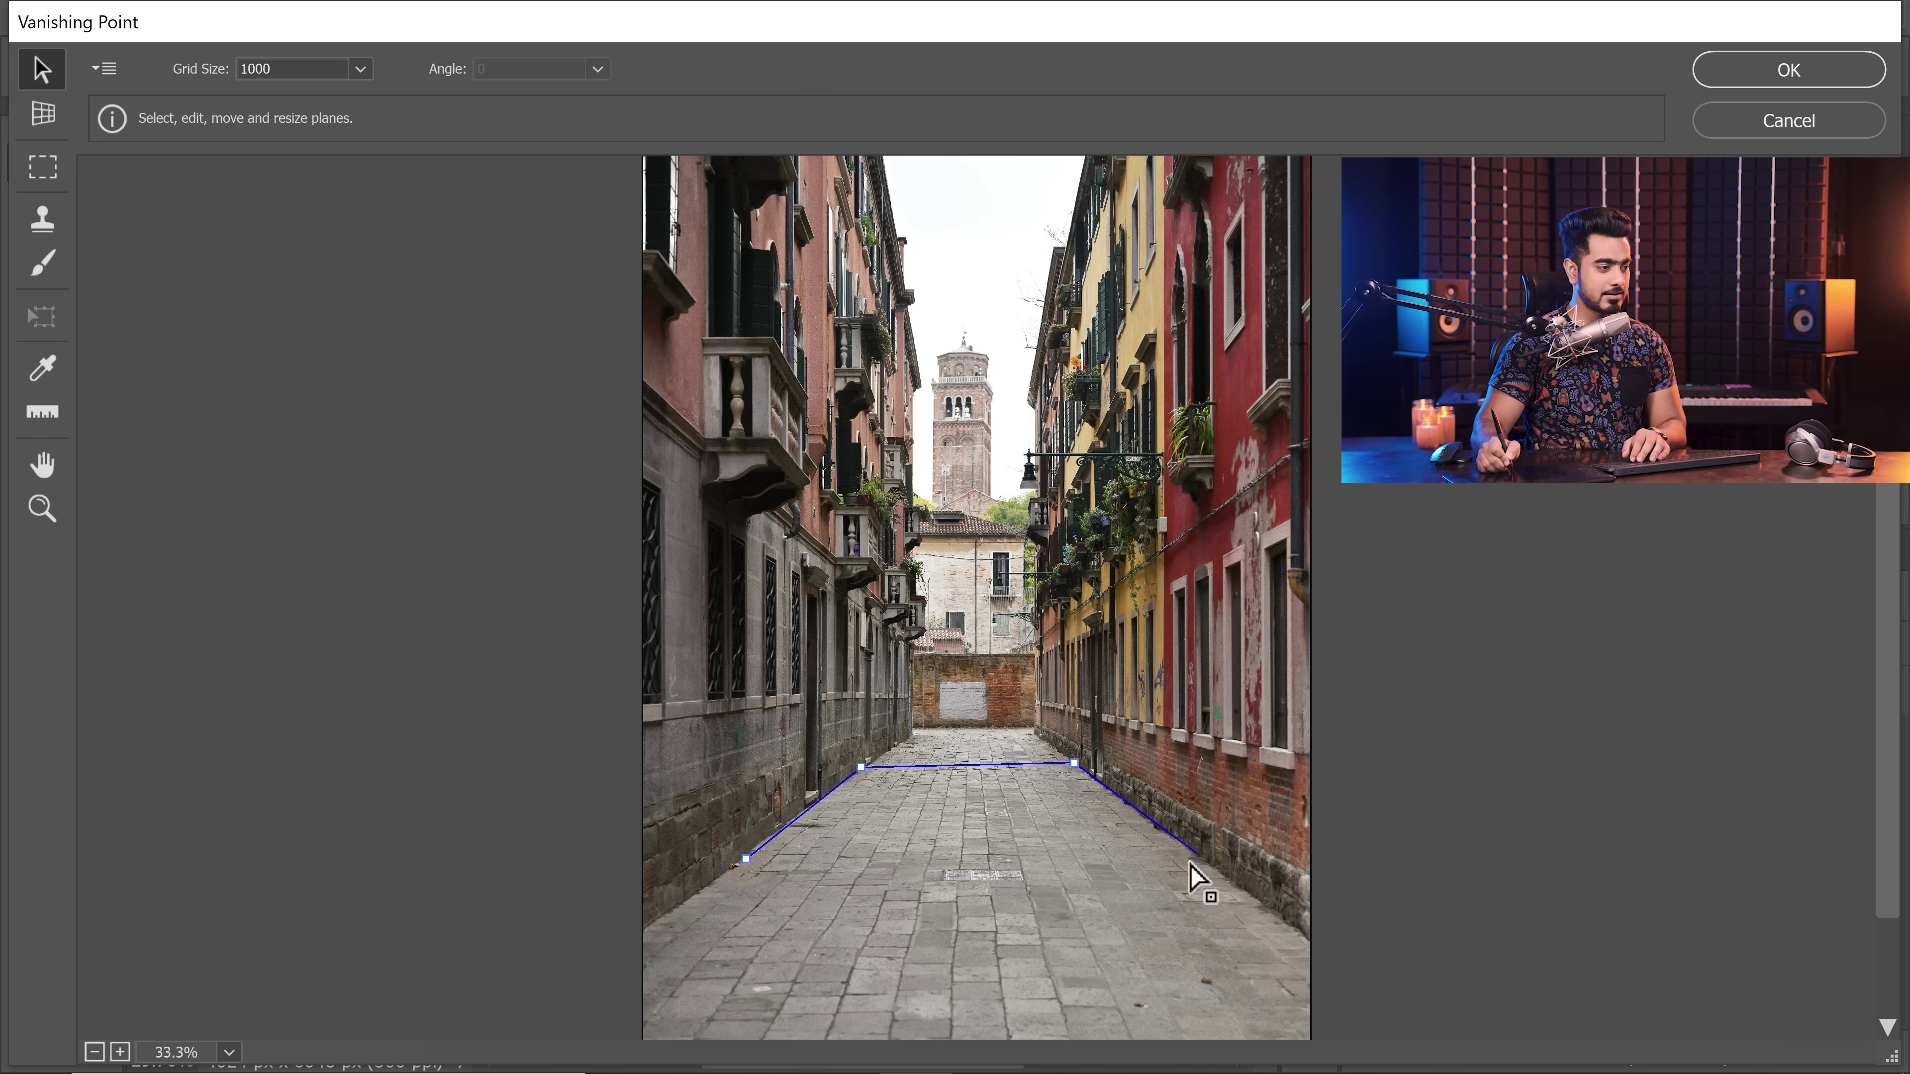
Step: Fine-tune the corners of the perspective plane so its edges match the street's perspective
{"action": "left_click_drag", "start_coordinate": [1073, 762], "coordinate": [1076, 763]}
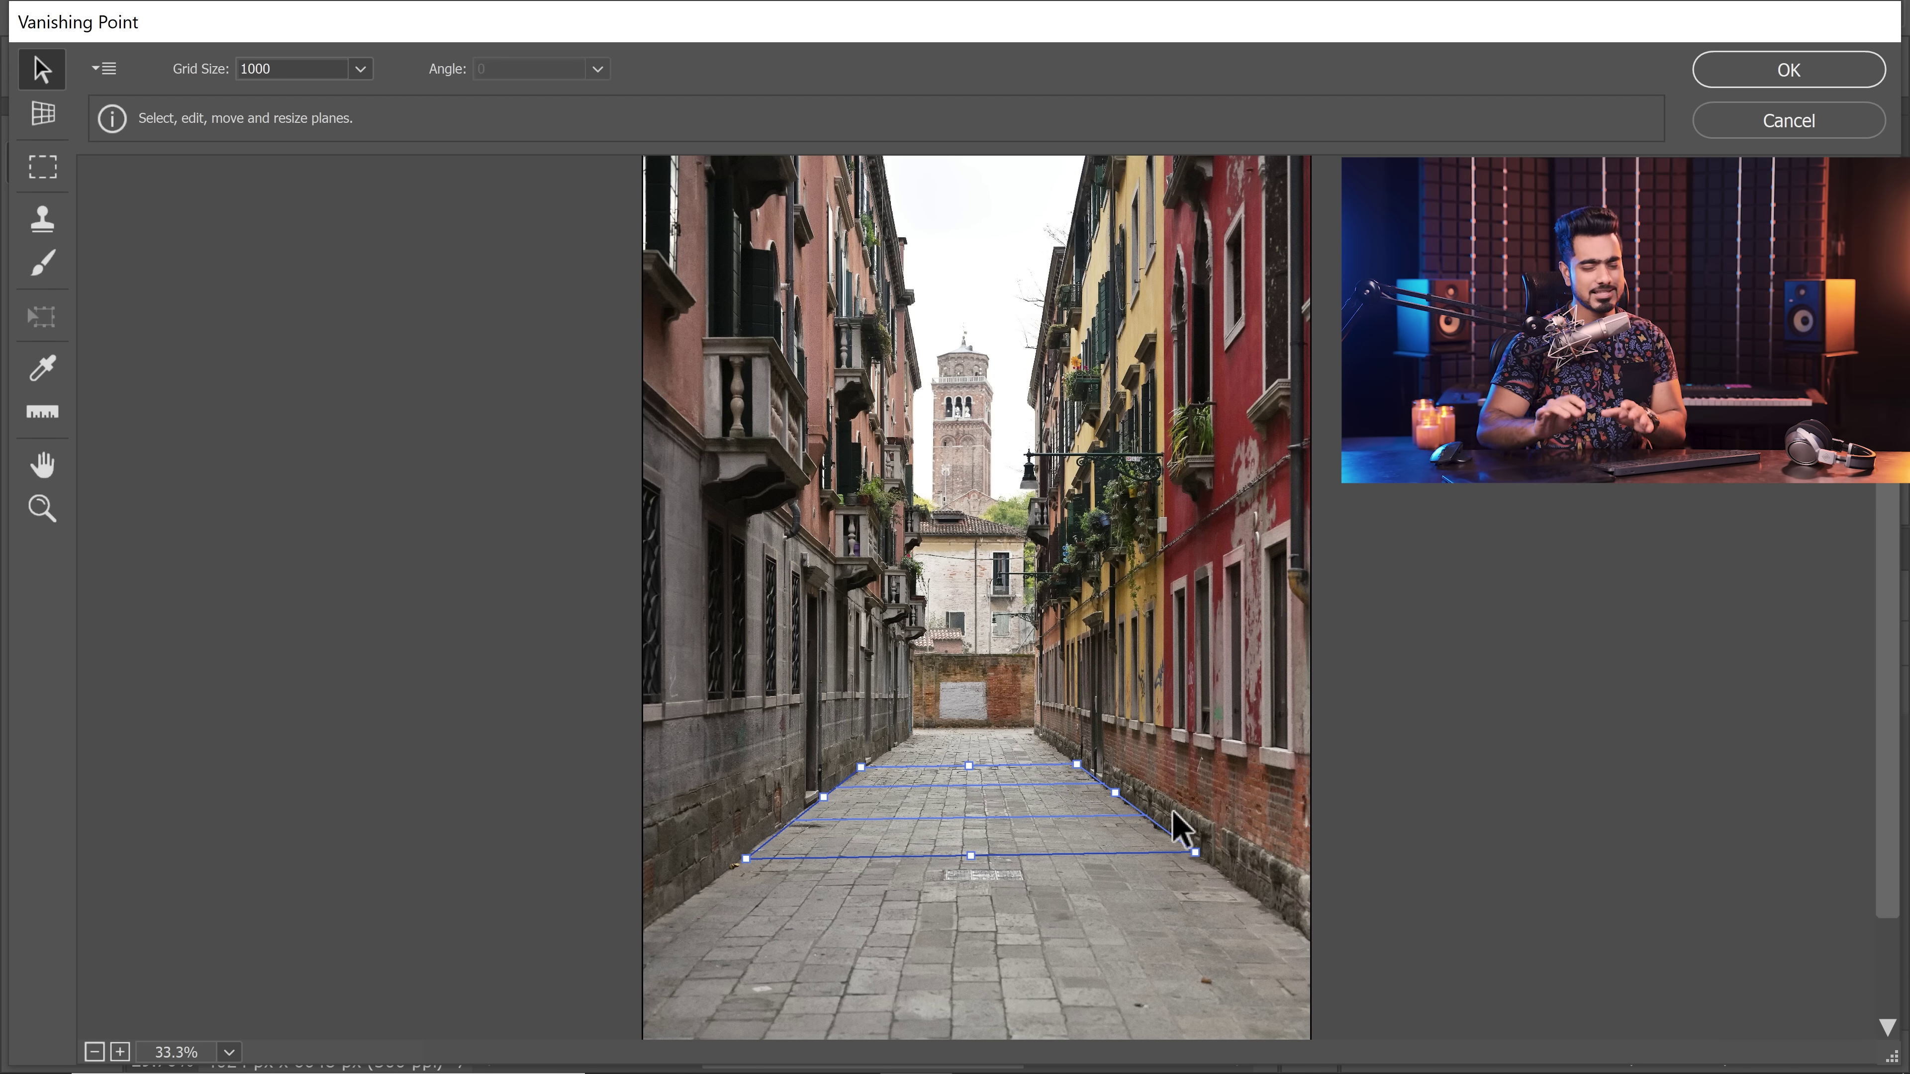
{"action": "left_click_drag", "start_coordinate": [1195, 853], "coordinate": [1196, 857]}
{"action": "left_click_drag", "start_coordinate": [745, 859], "coordinate": [740, 858]}
{"action": "left_click_drag", "start_coordinate": [1198, 856], "coordinate": [1202, 860]}
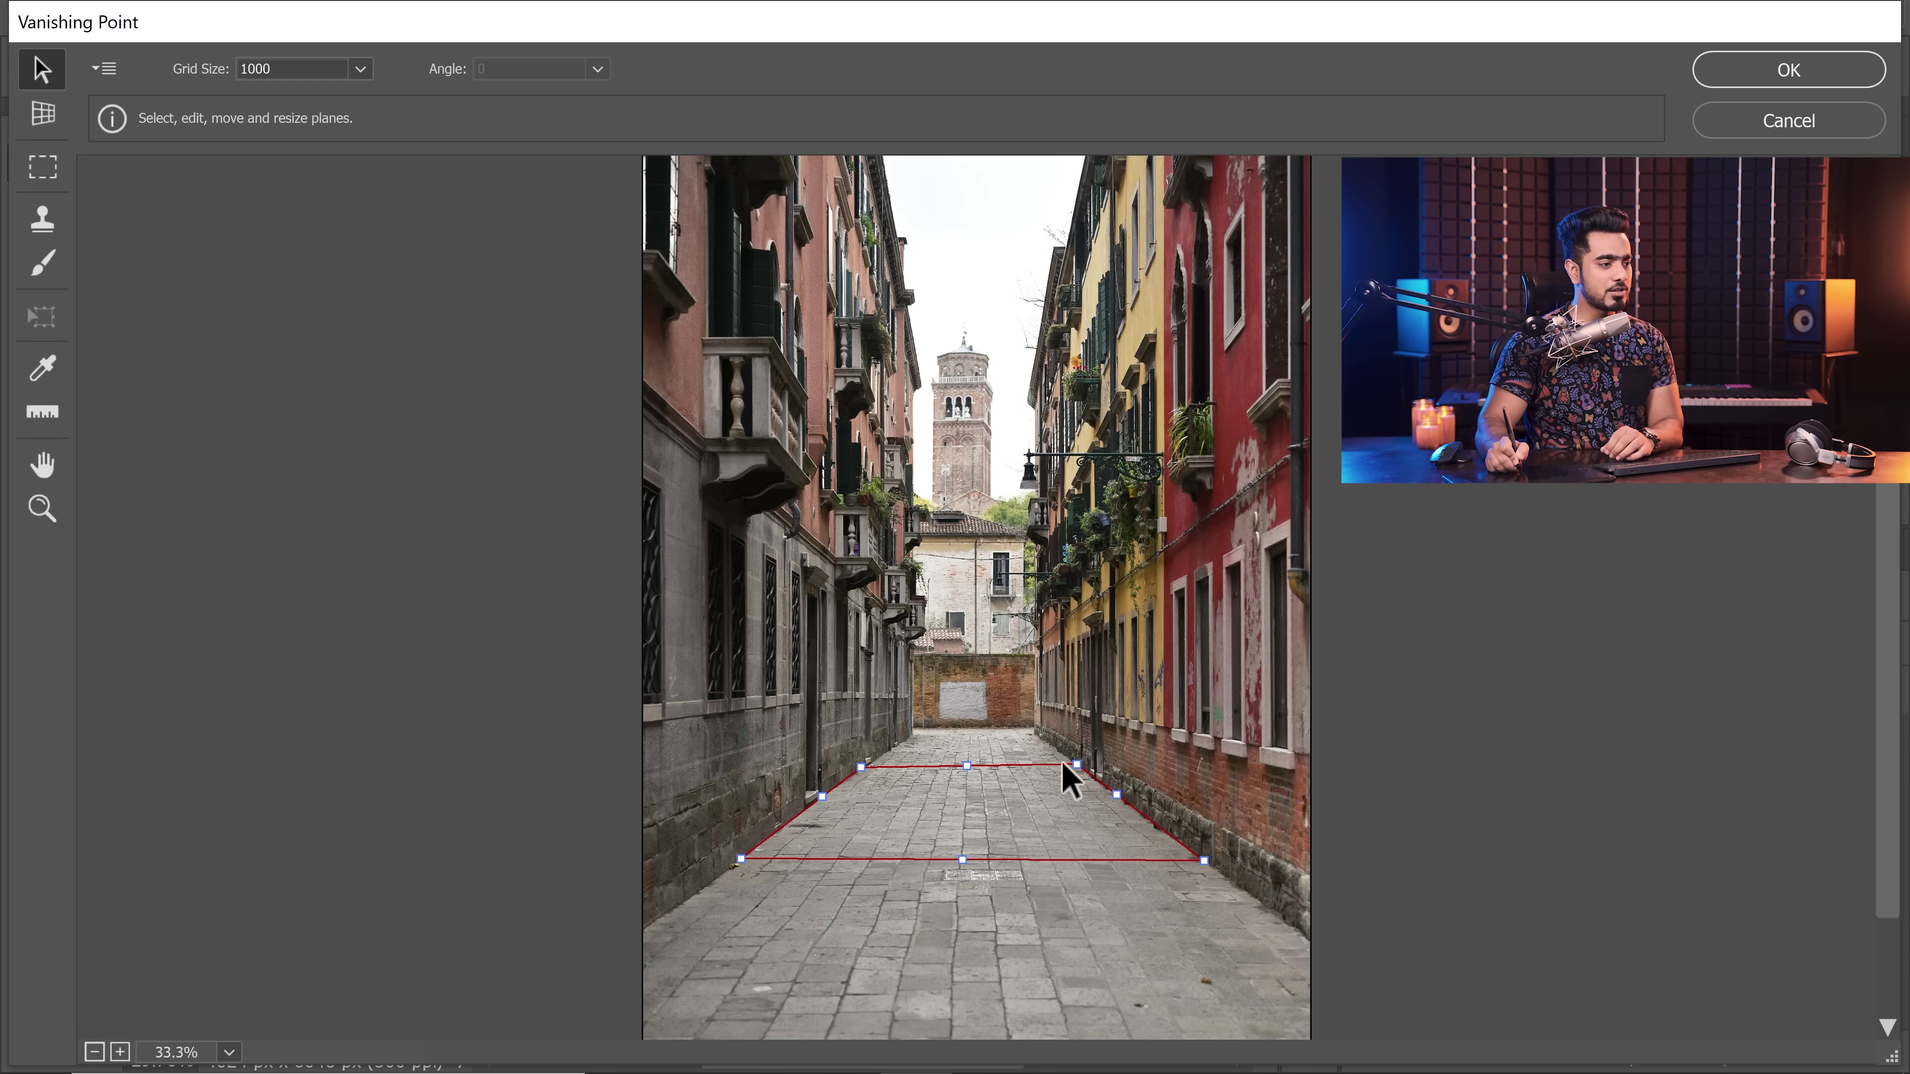
{"action": "left_click_drag", "start_coordinate": [1077, 764], "coordinate": [1080, 767]}
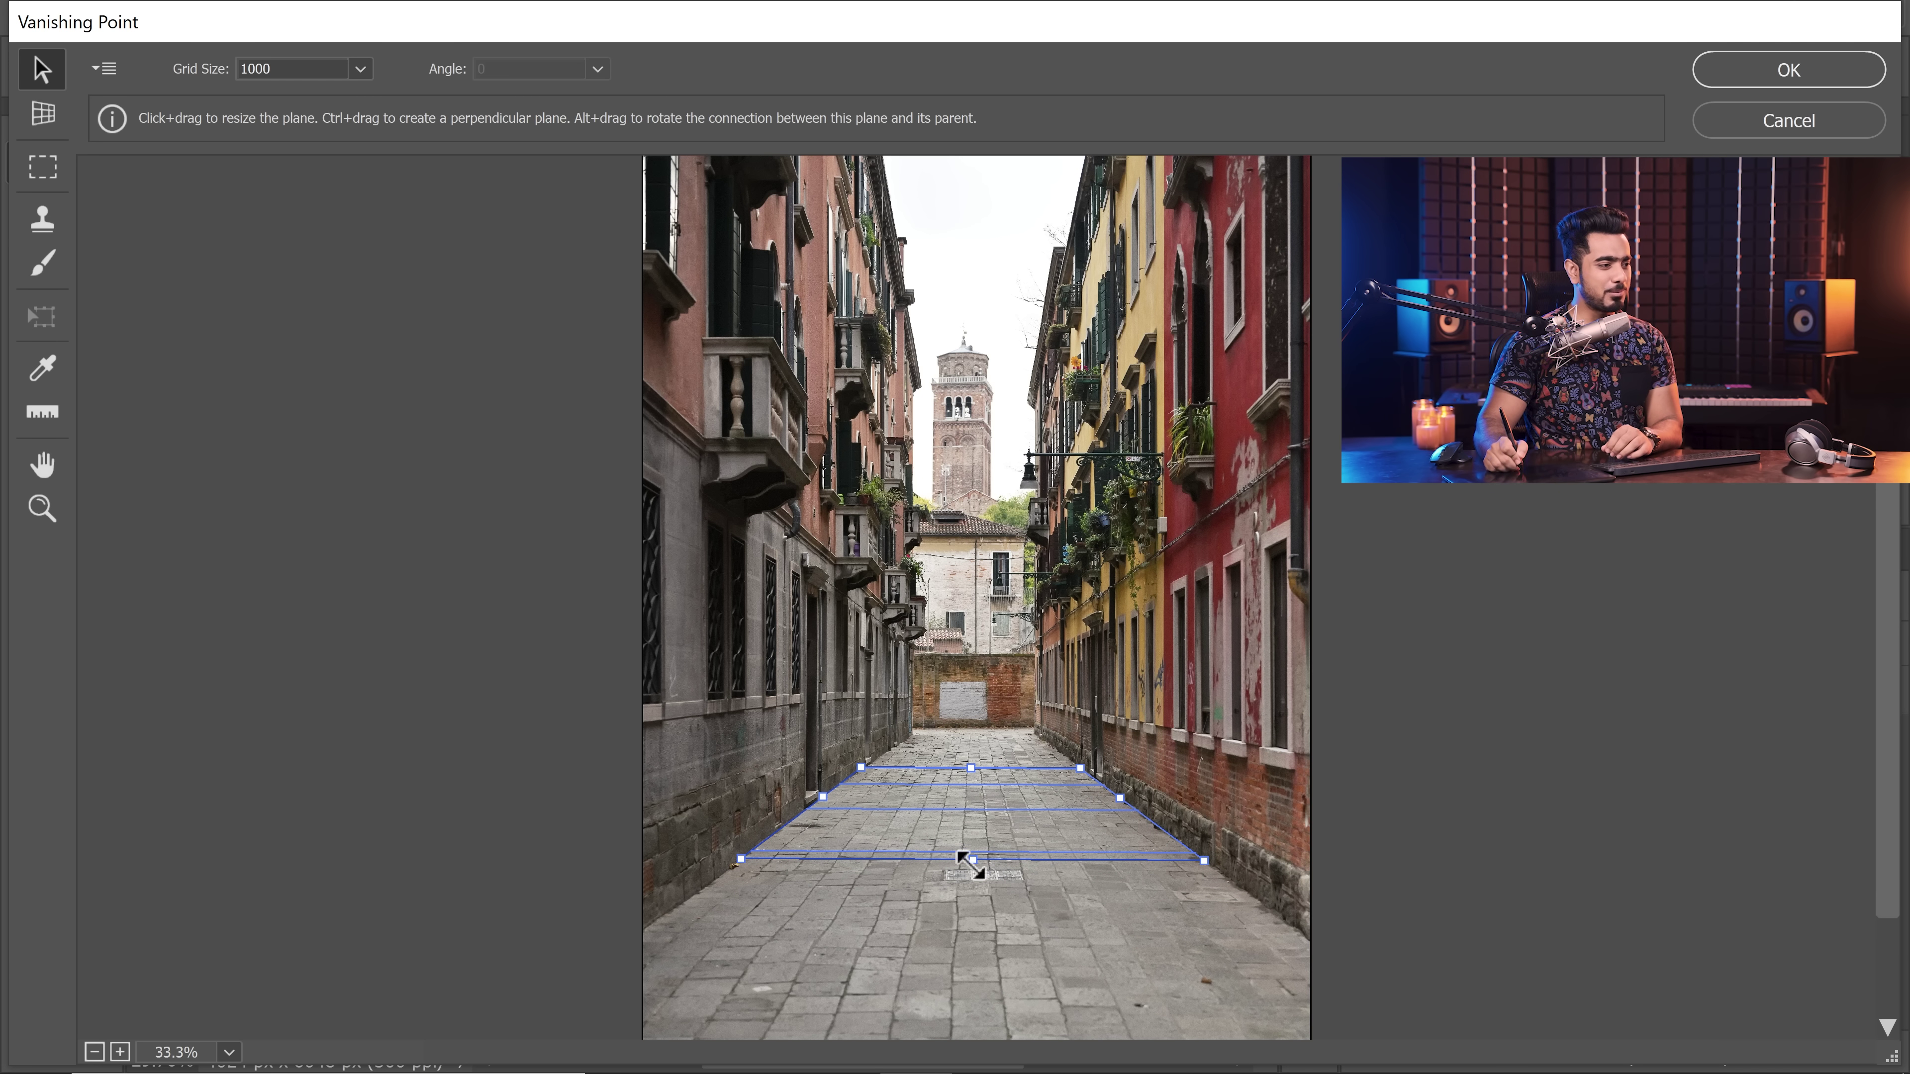
Step: Stretch the plane toward the viewer and back to the far wall, and widen both sides to meet the buildings
{"action": "left_click_drag", "start_coordinate": [973, 860], "coordinate": [976, 1010]}
{"action": "left_click_drag", "start_coordinate": [970, 768], "coordinate": [970, 726]}
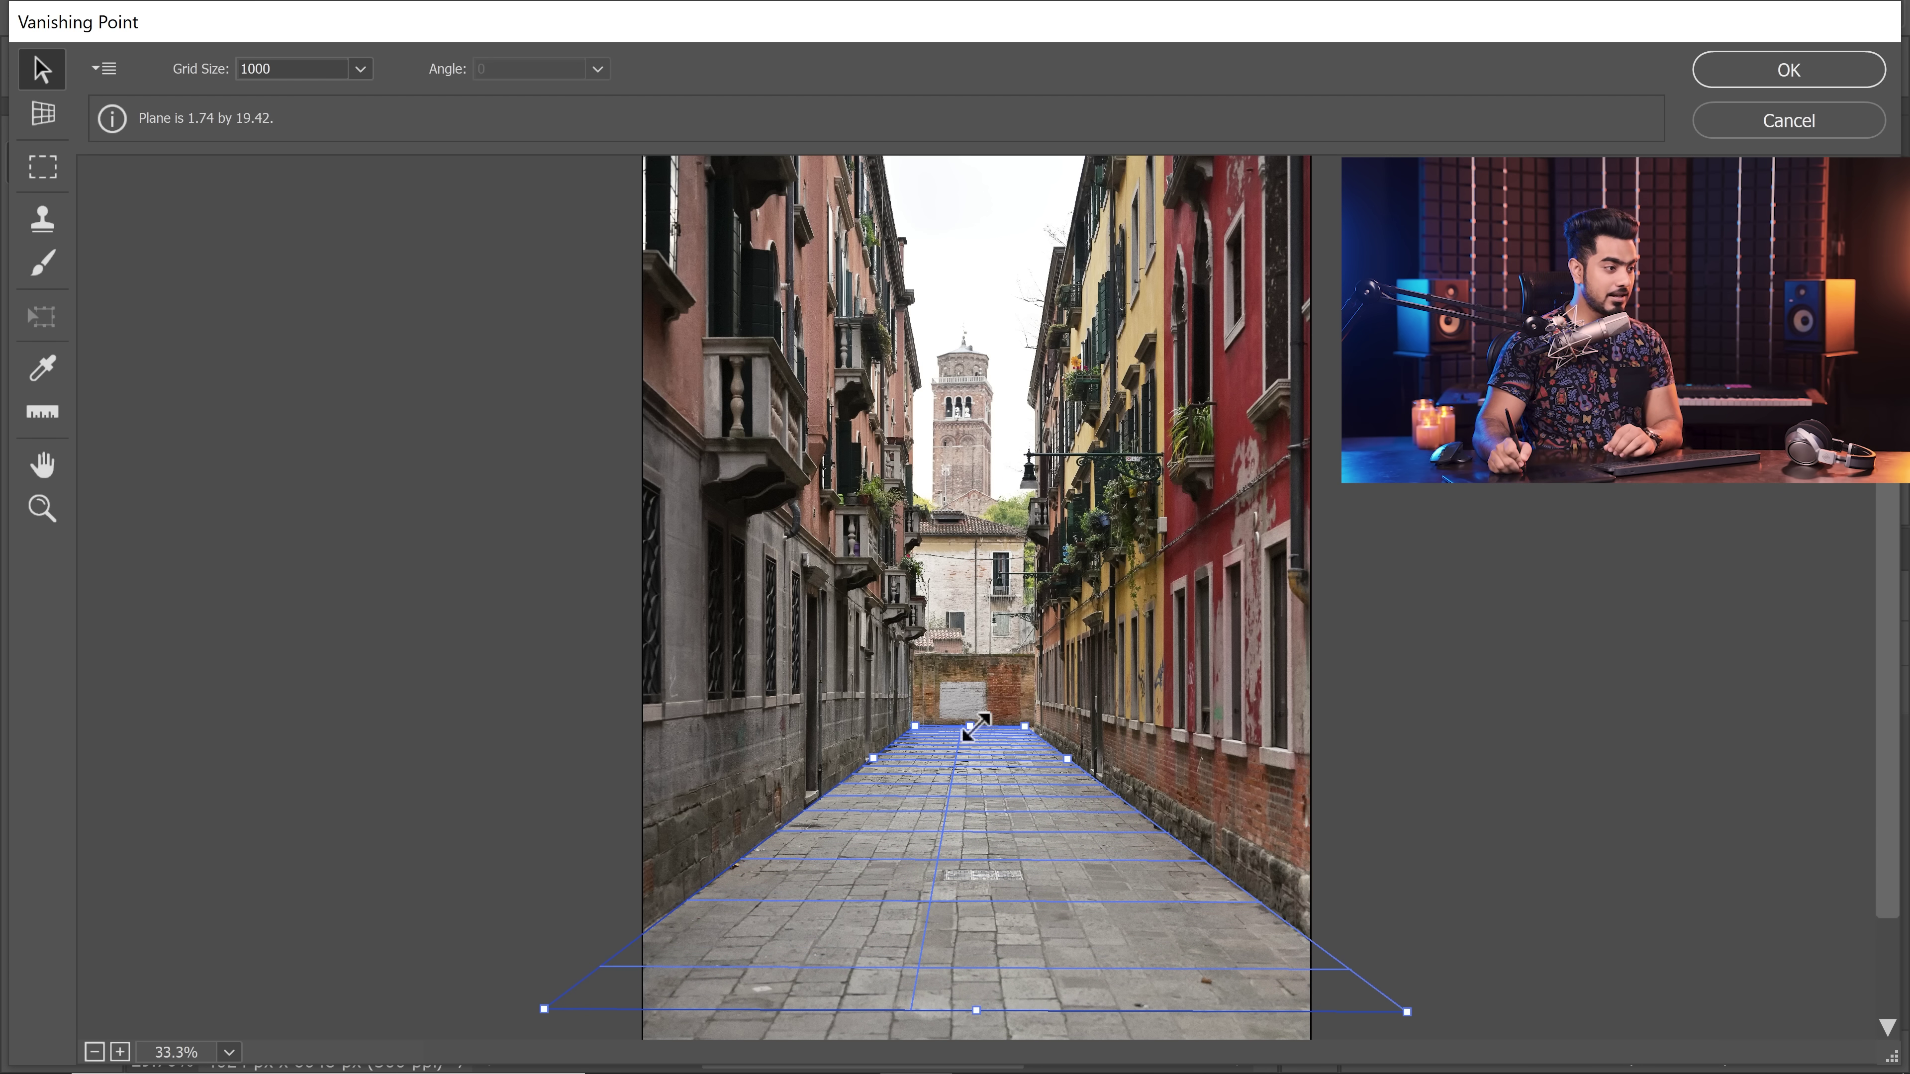
{"action": "left_click_drag", "start_coordinate": [1071, 760], "coordinate": [1074, 759]}
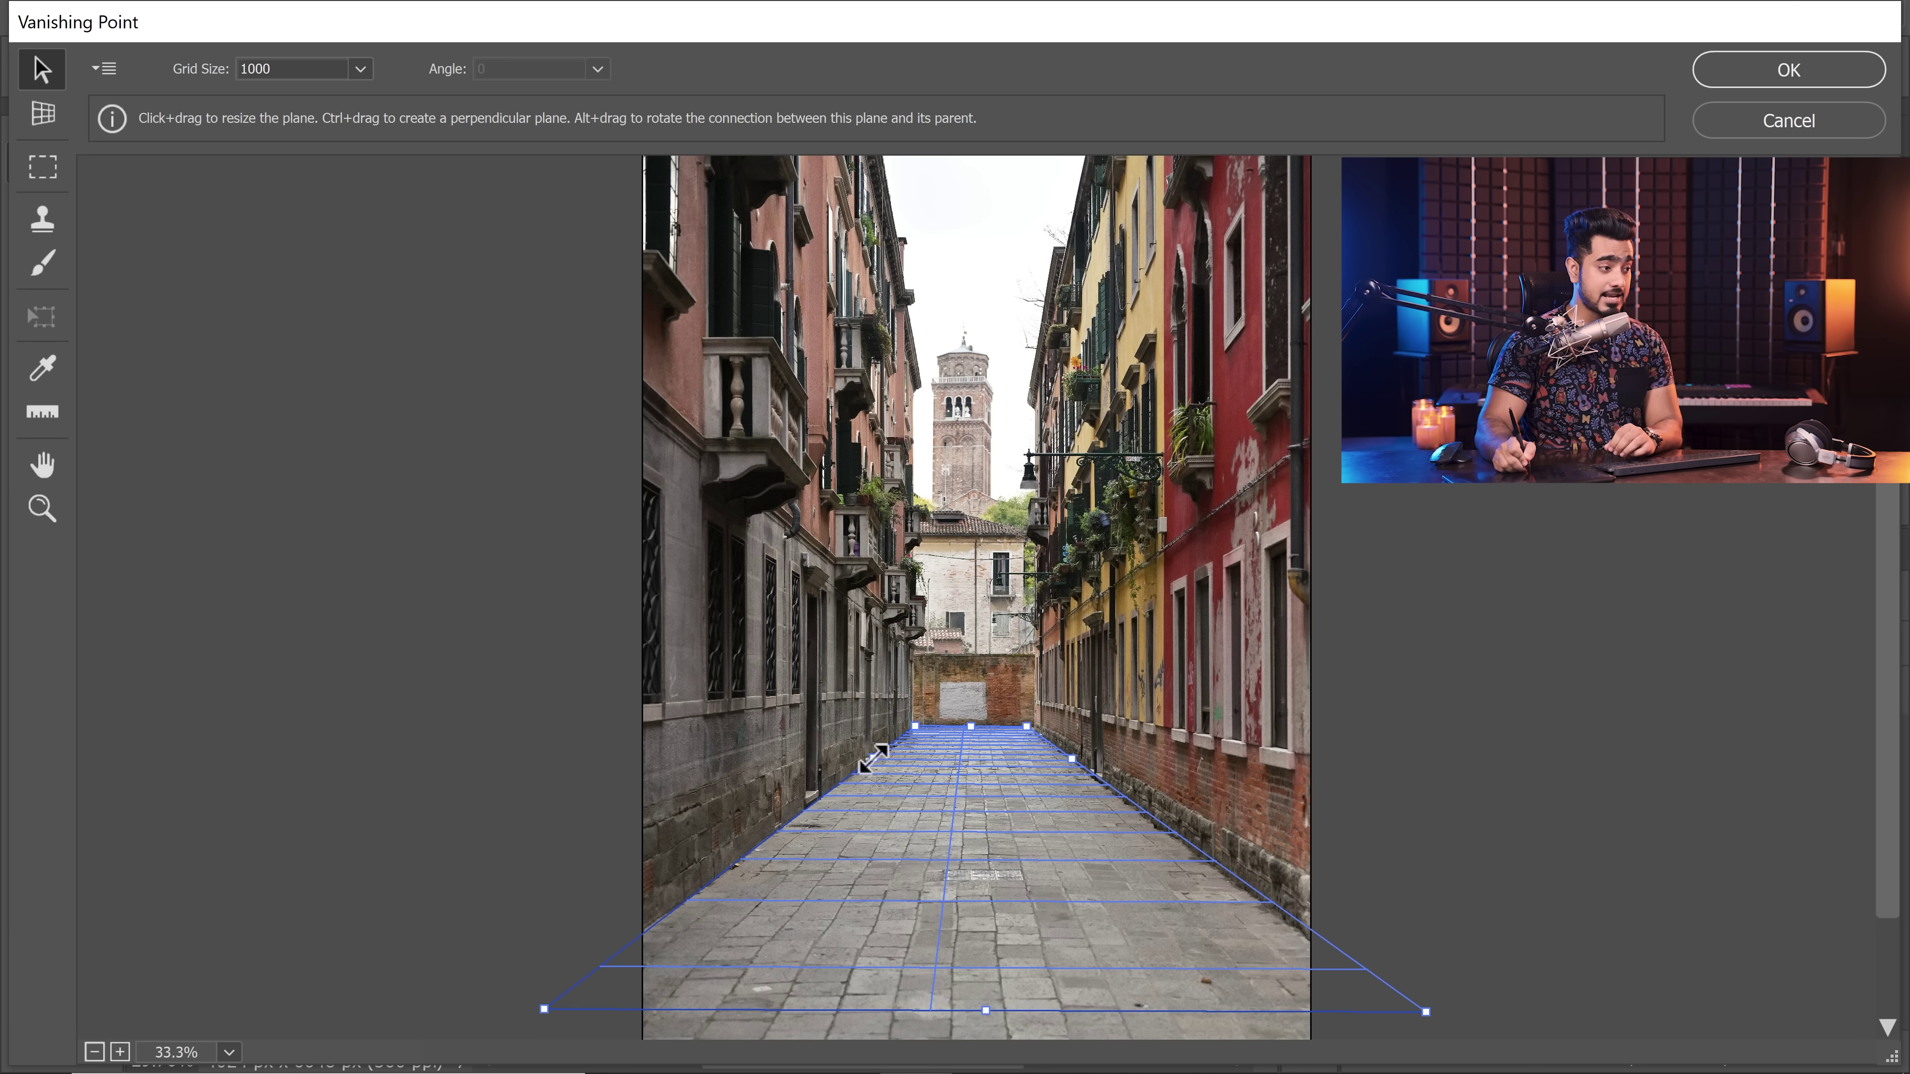
{"action": "left_click_drag", "start_coordinate": [873, 759], "coordinate": [867, 759]}
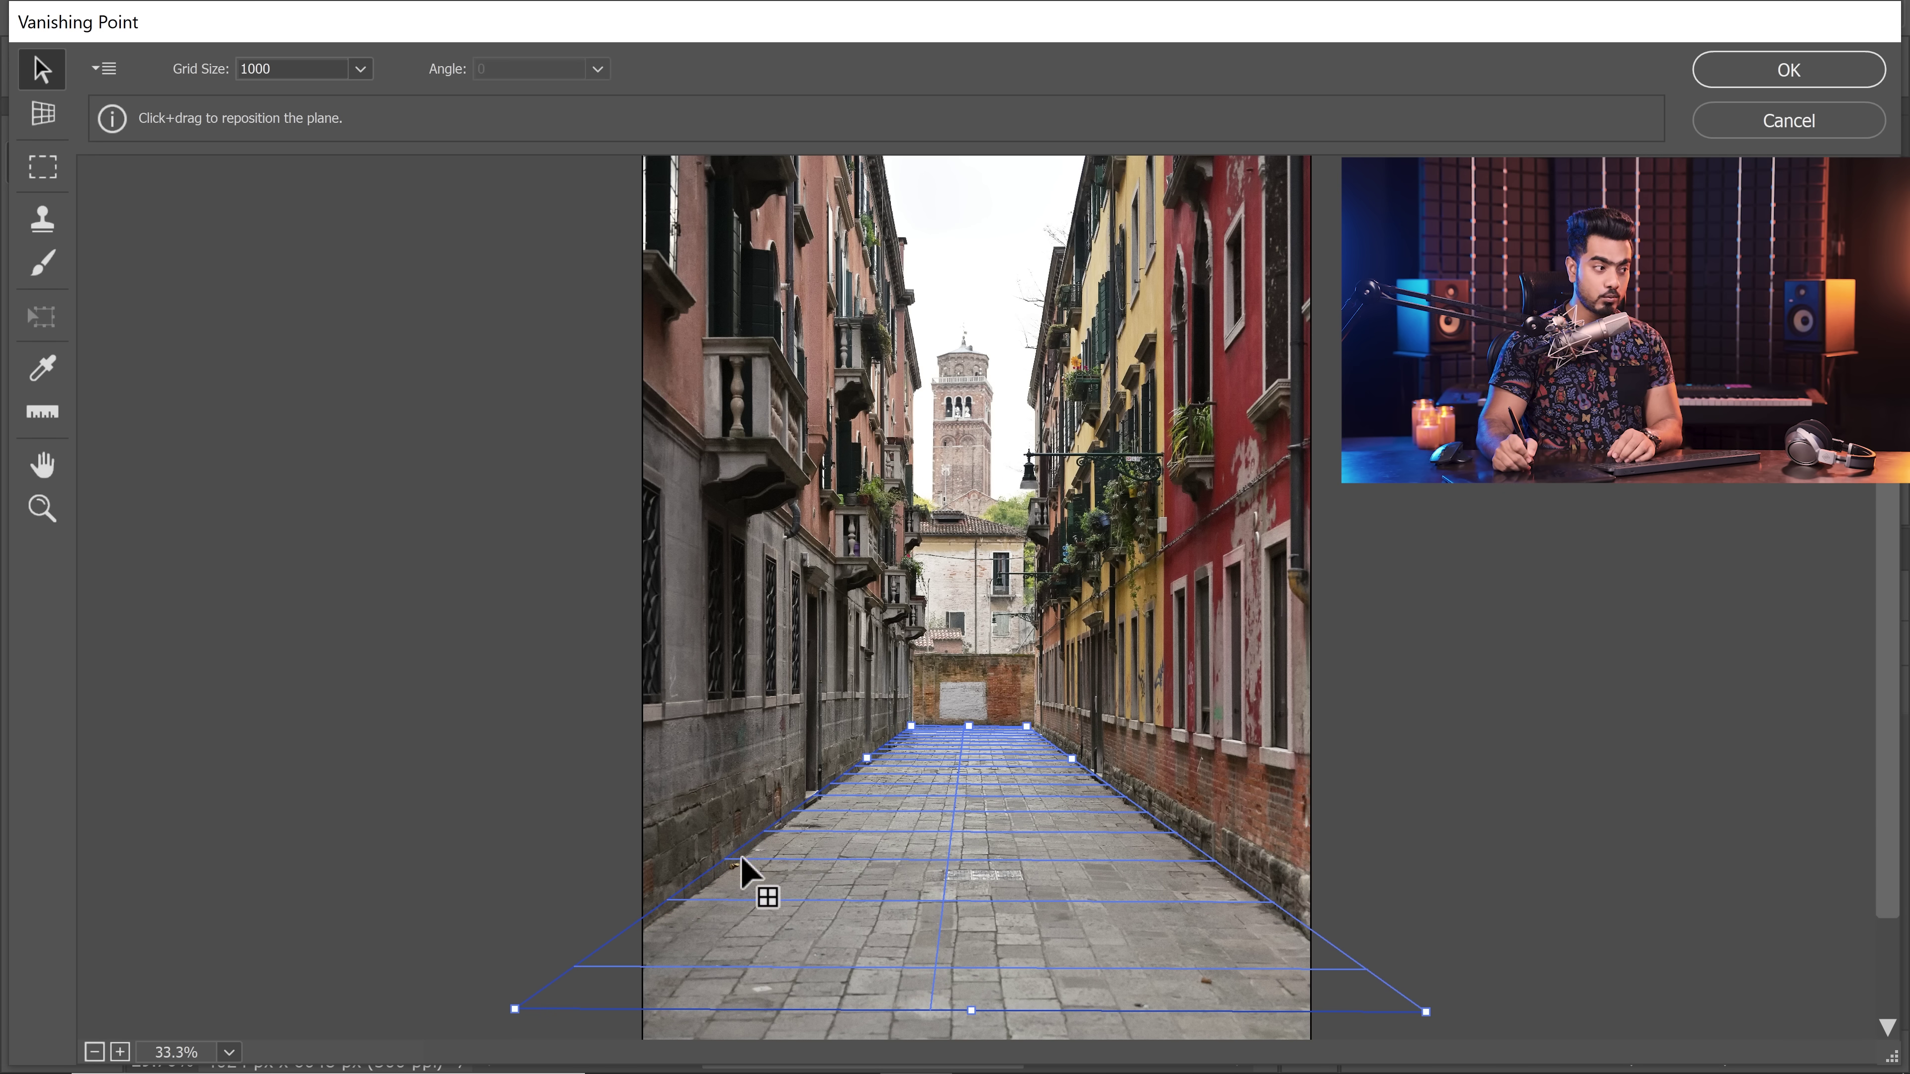
Step: Extend the plane's near edge to the lower border of the photo and accept the perspective plane
{"action": "key", "text": "alt"}
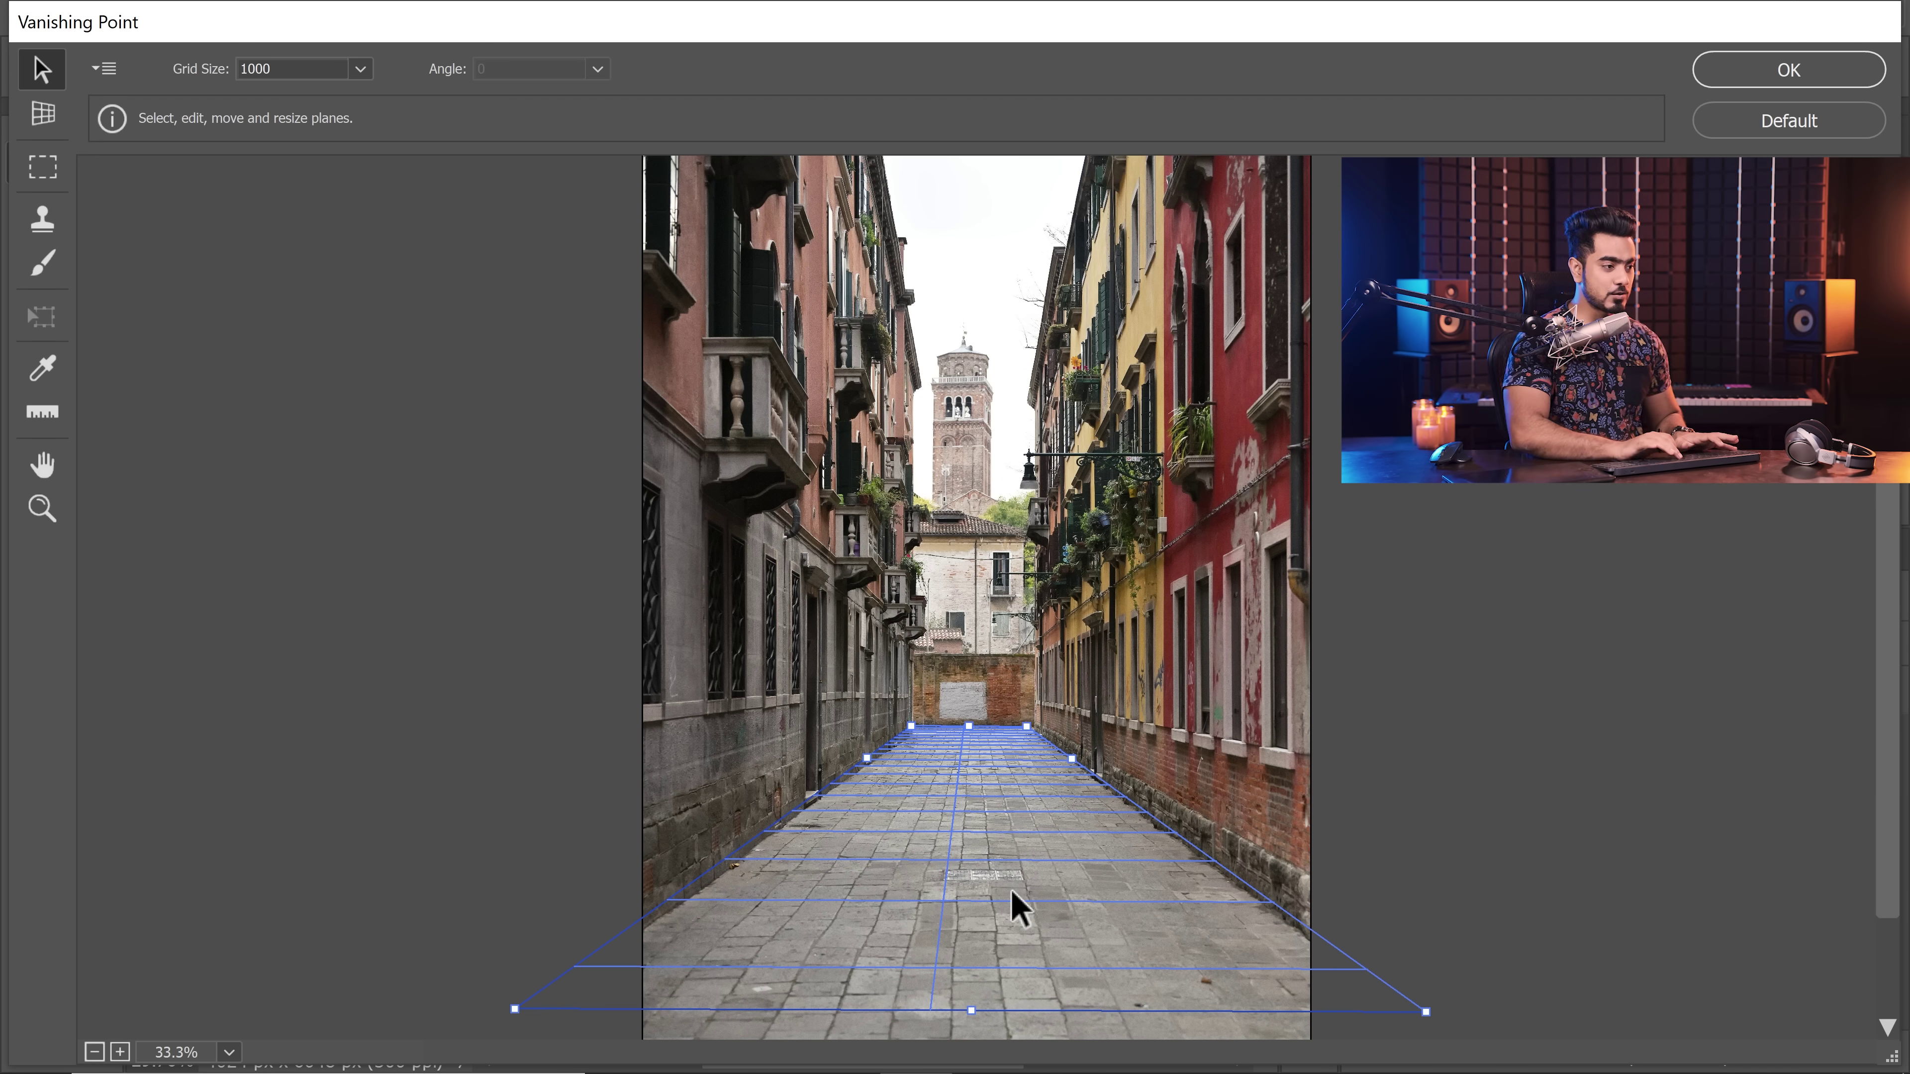
{"action": "scroll", "coordinate": [1011, 893], "scroll_direction": "down", "scroll_amount": 1}
{"action": "left_click_drag", "start_coordinate": [969, 859], "coordinate": [973, 980]}
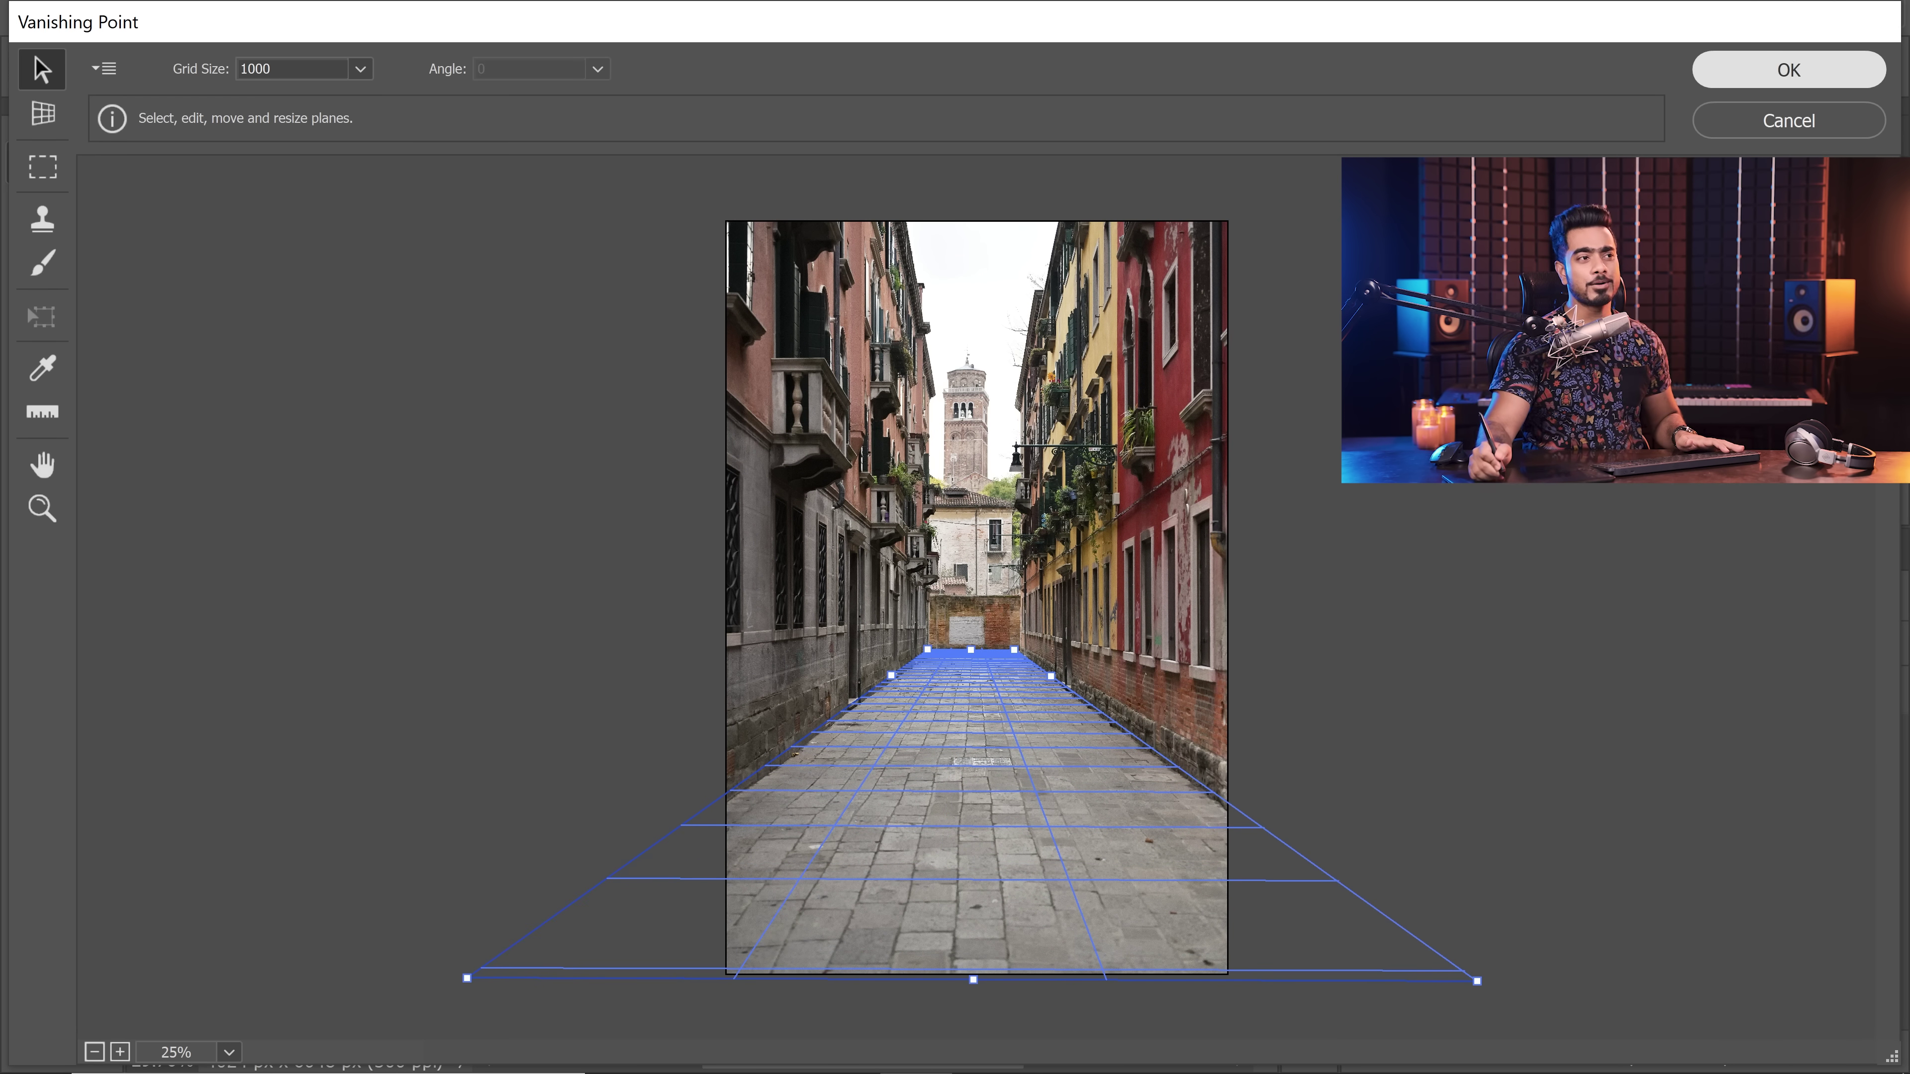
{"action": "key", "text": "Return"}
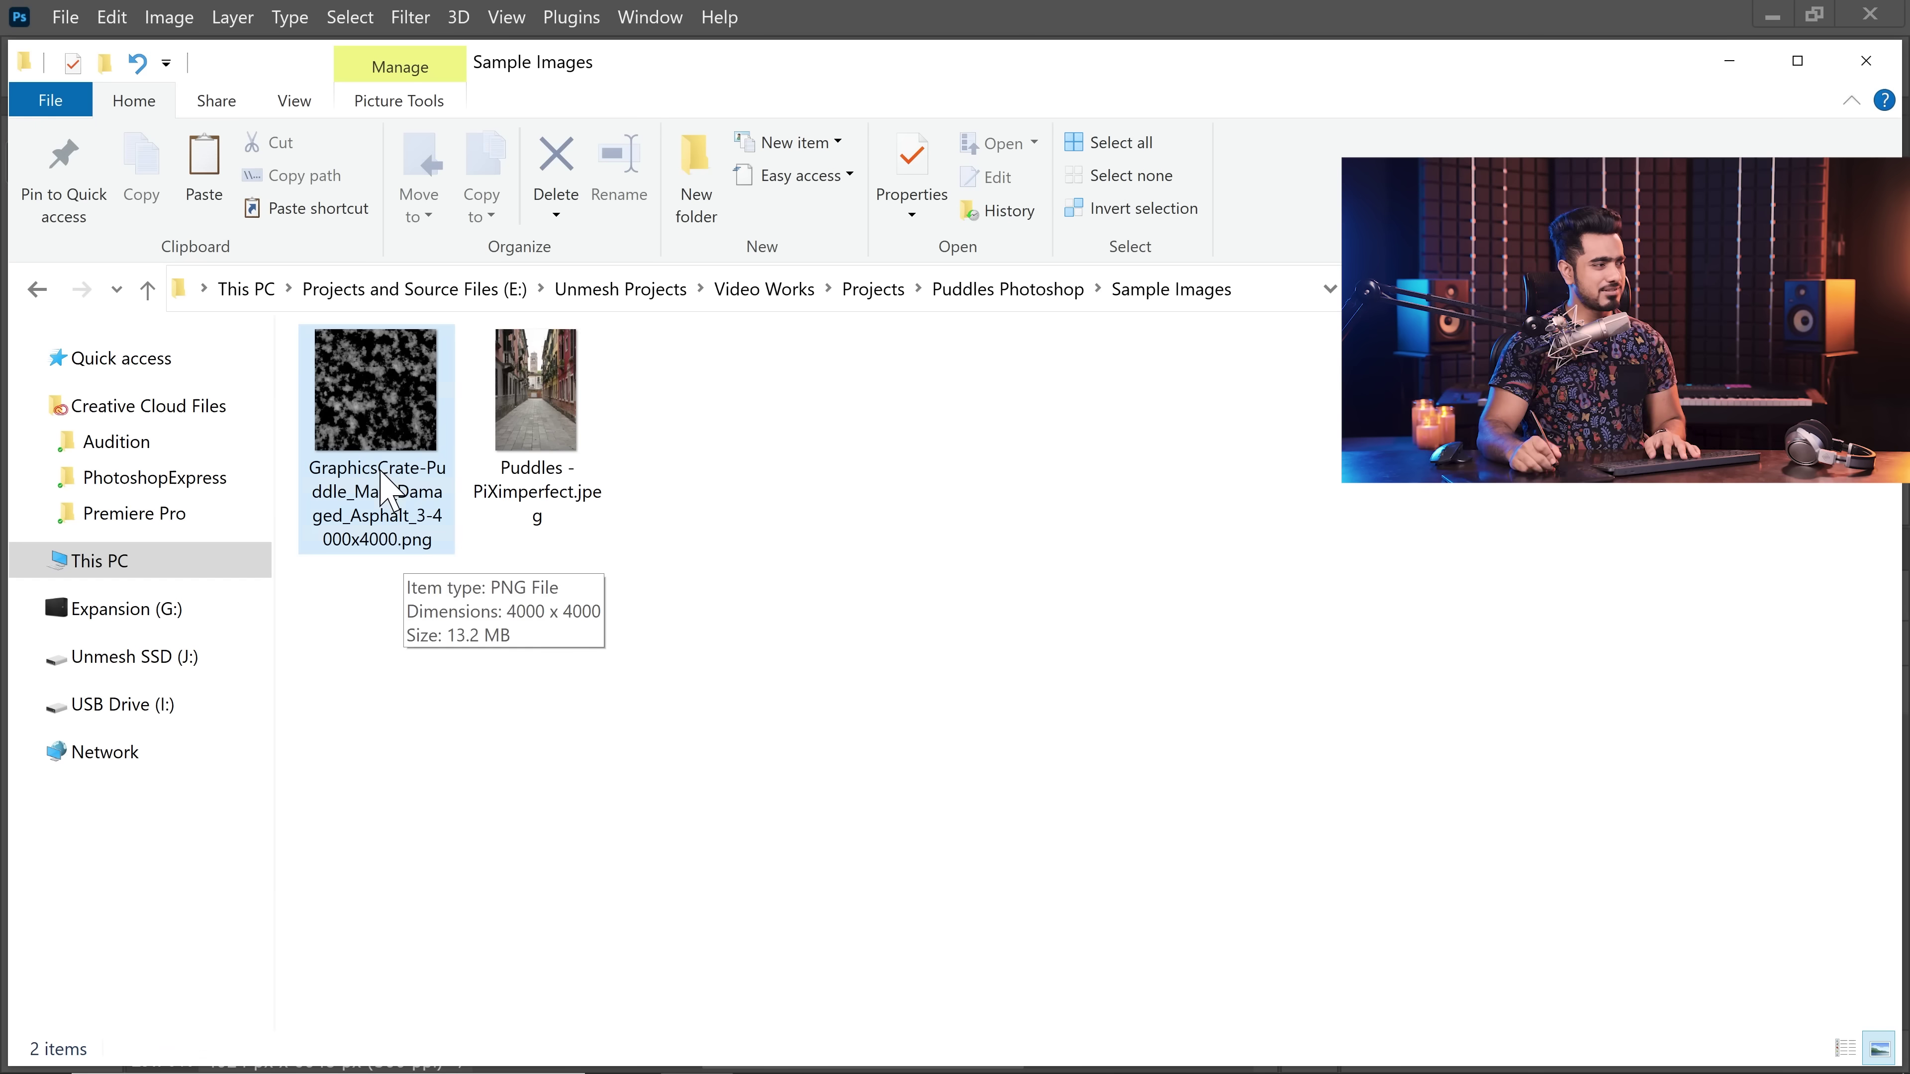
Step: Open GraphicsCrate-Puddle_Map_Damaged_Asphalt_3-4000x4000.png in Photoshop and copy the entire image
{"action": "left_click_drag", "start_coordinate": [369, 391], "coordinate": [1210, 148]}
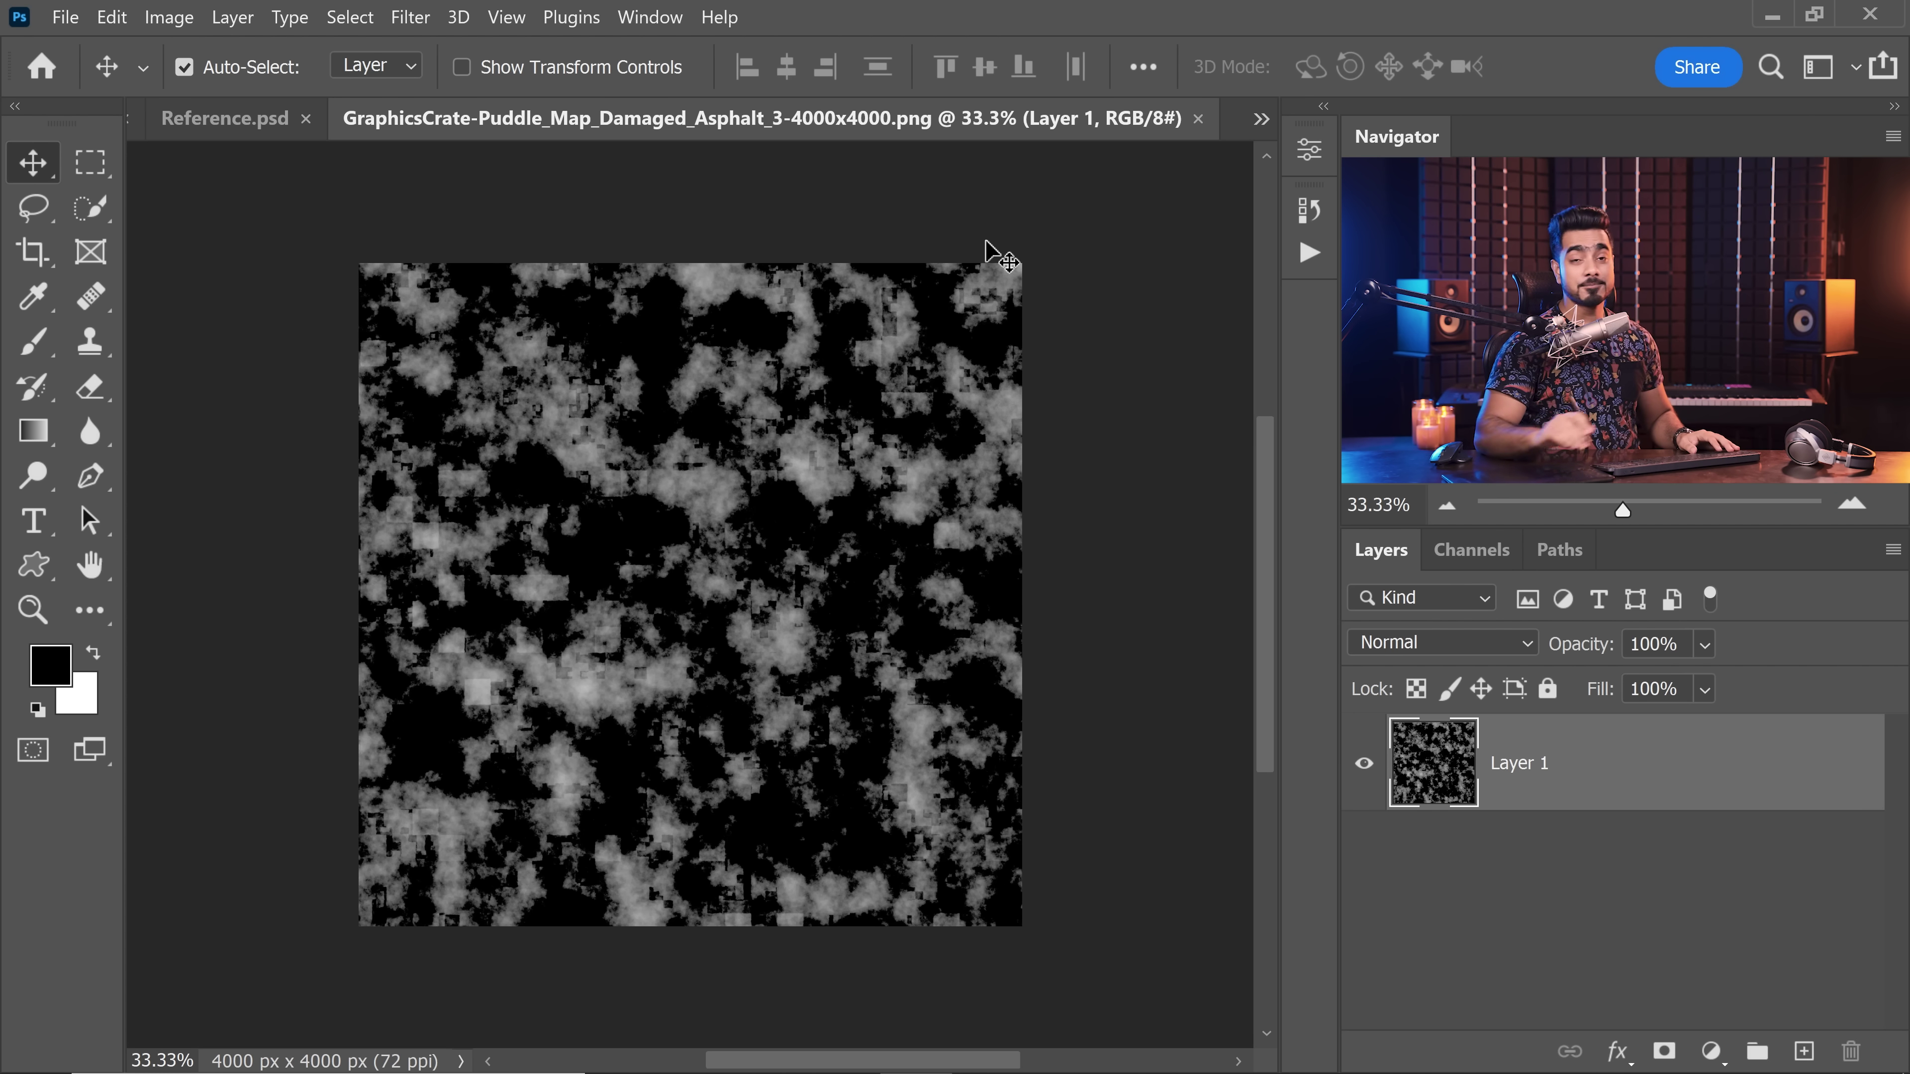
{"action": "key", "text": "ctrl+a"}
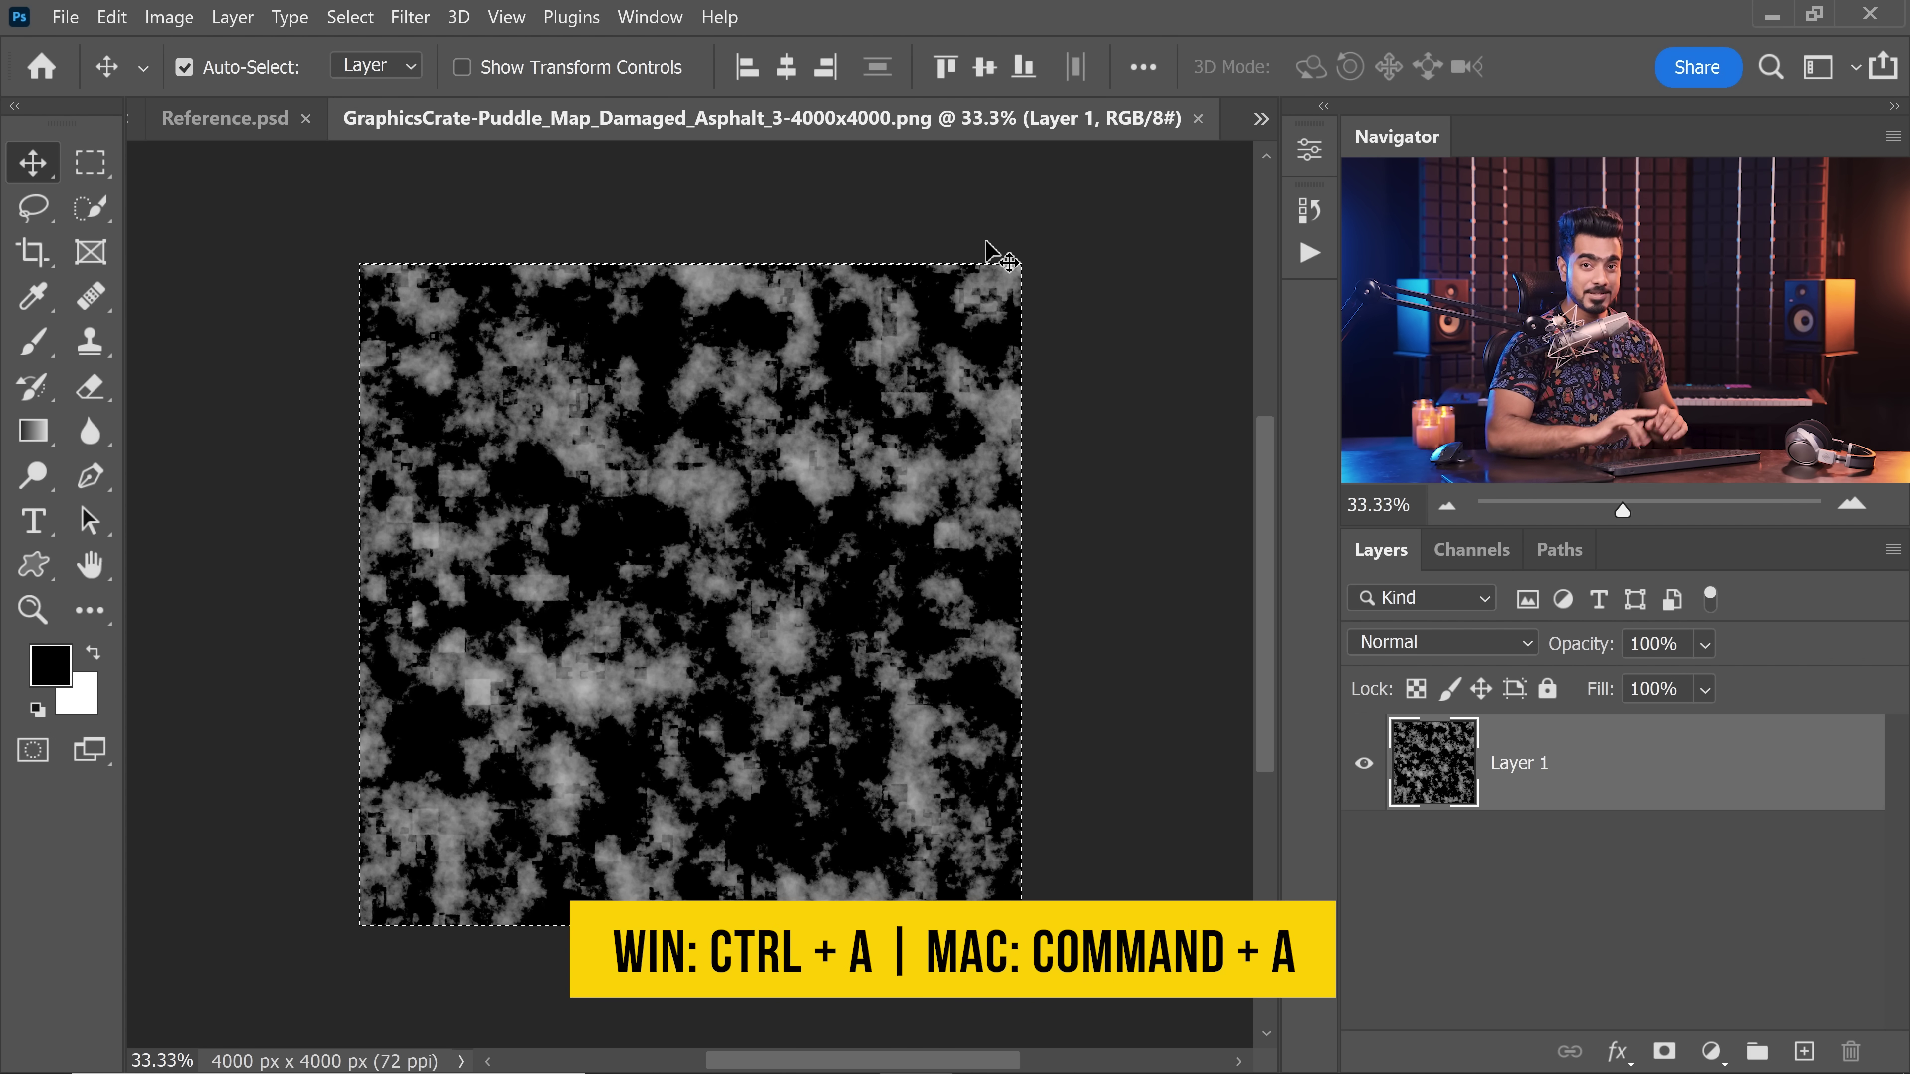
{"action": "key", "text": "ctrl+c"}
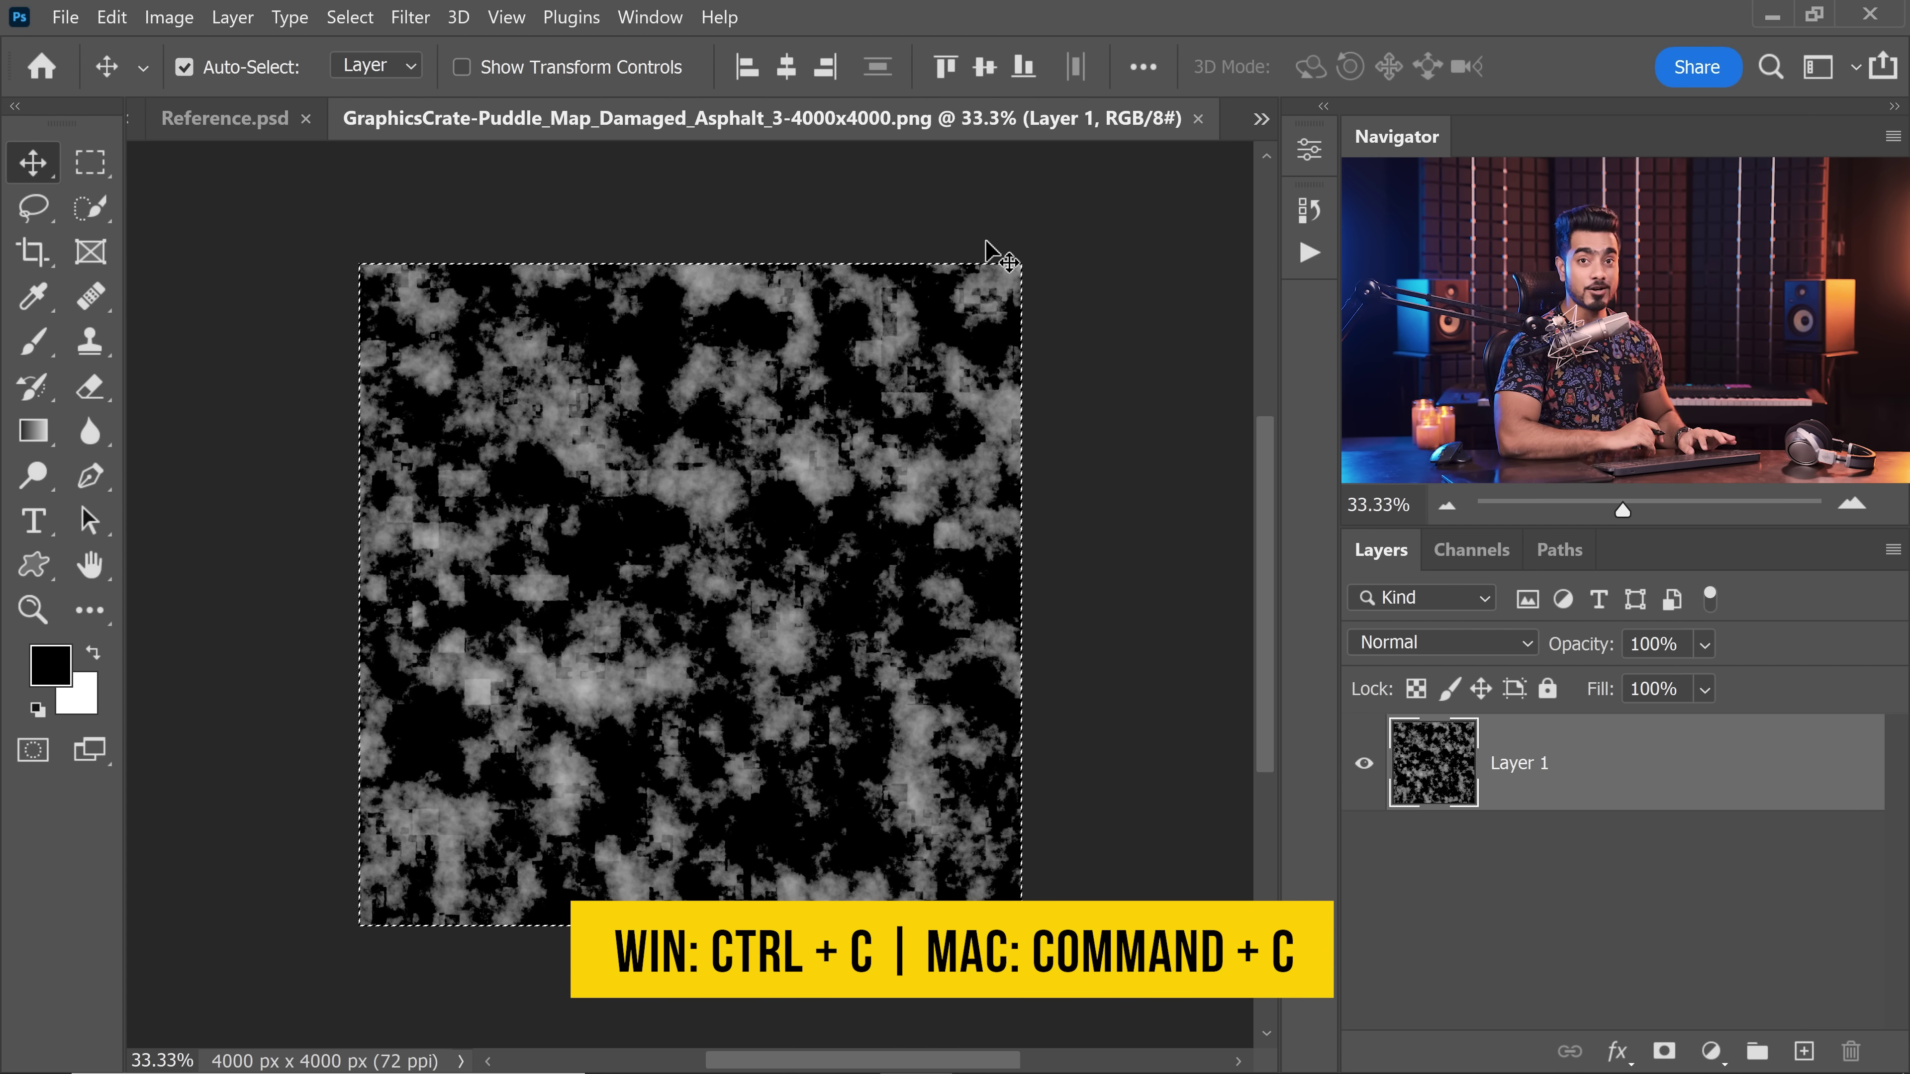
Step: Return to the Puddles - PiXimperfect.jpeg document and paste the copied puddle map into Vanishing Point on Layer 1
{"action": "left_click", "coordinate": [135, 124]}
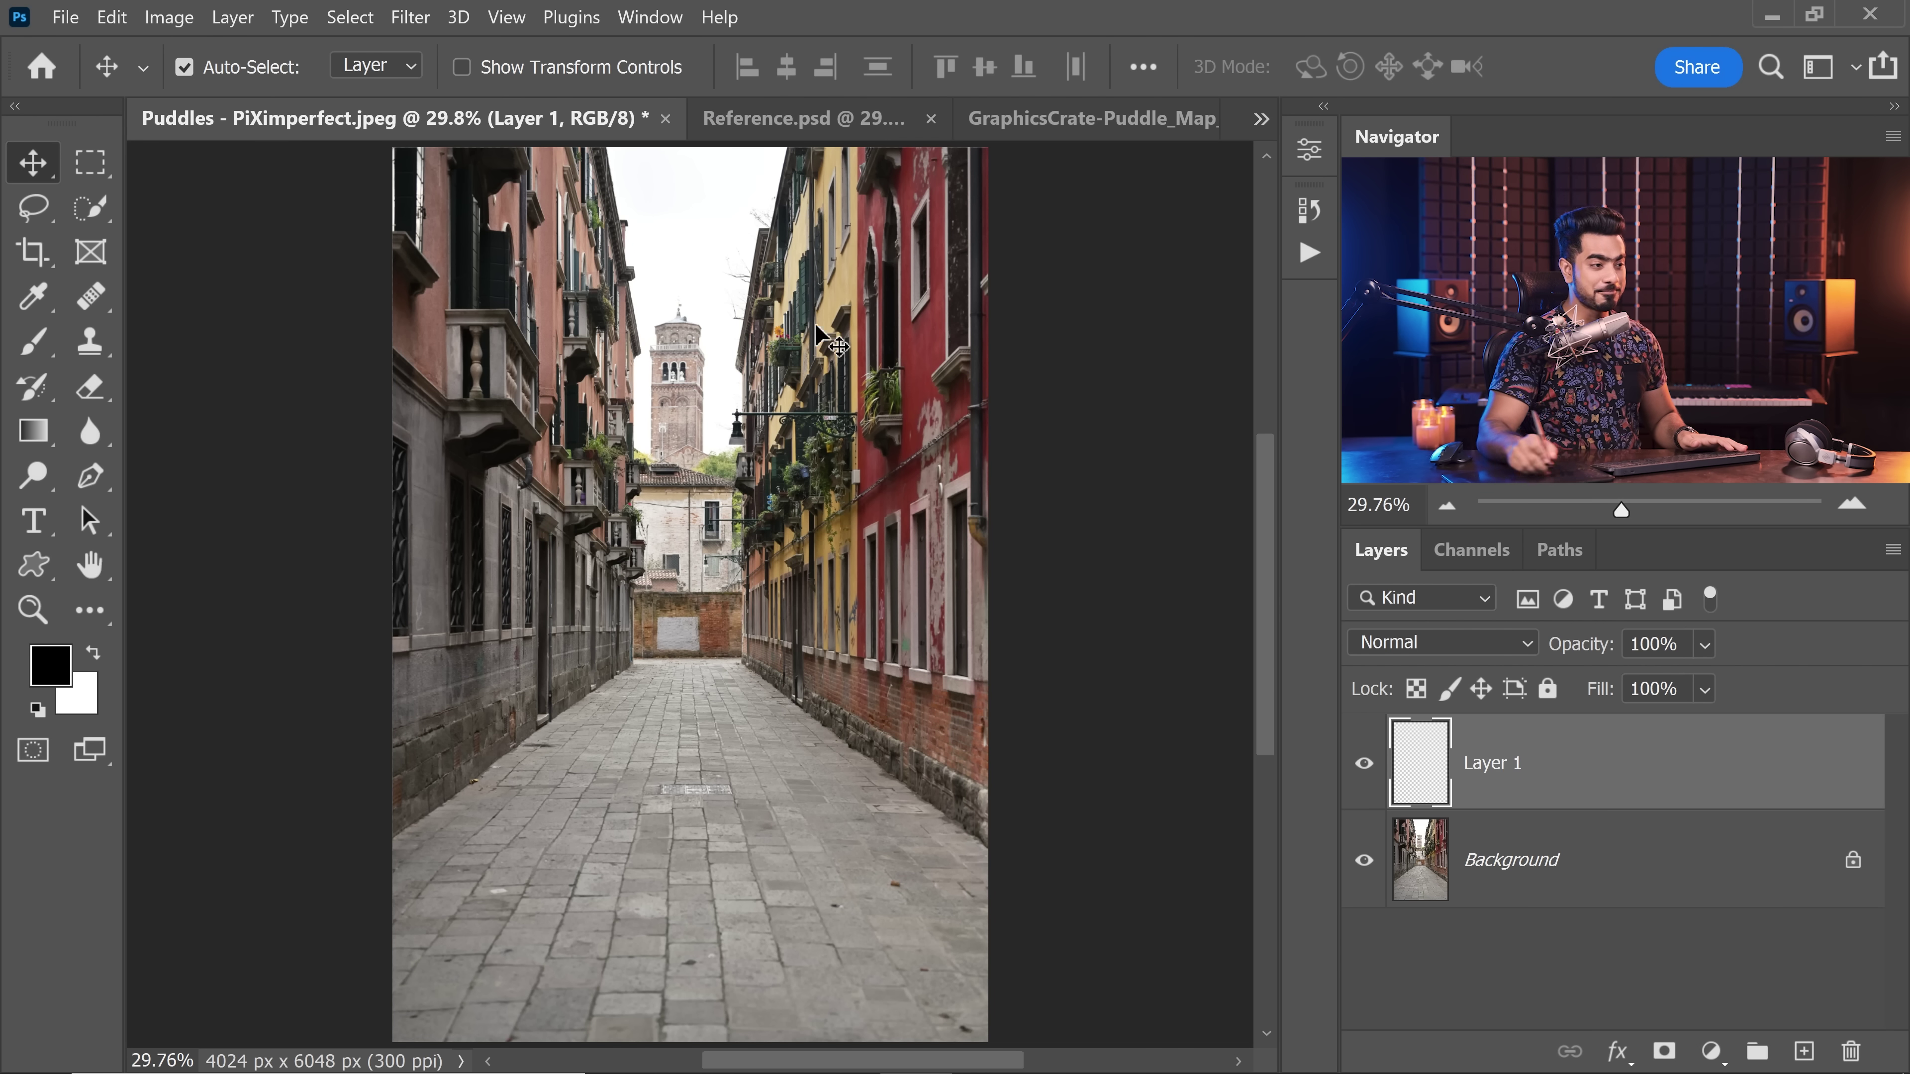
{"action": "left_click", "coordinate": [410, 16]}
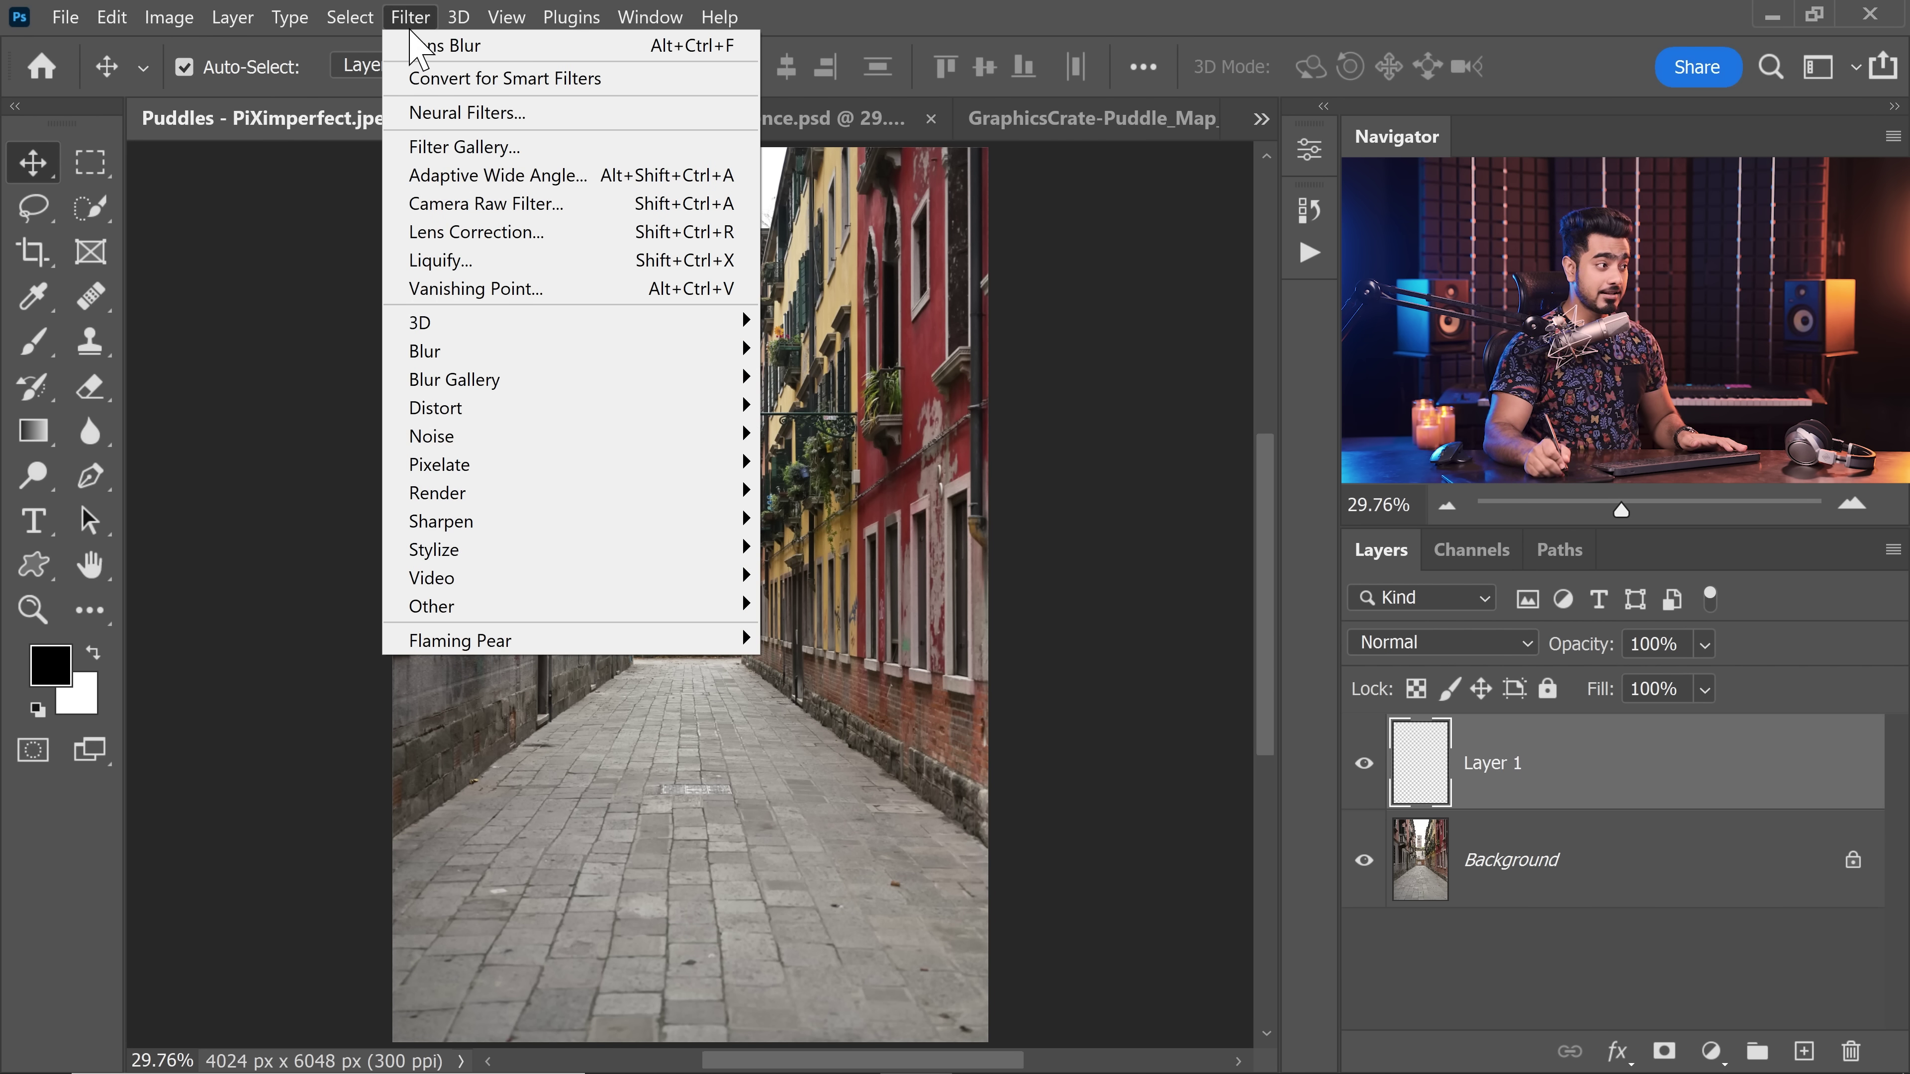
{"action": "left_click", "coordinate": [496, 290]}
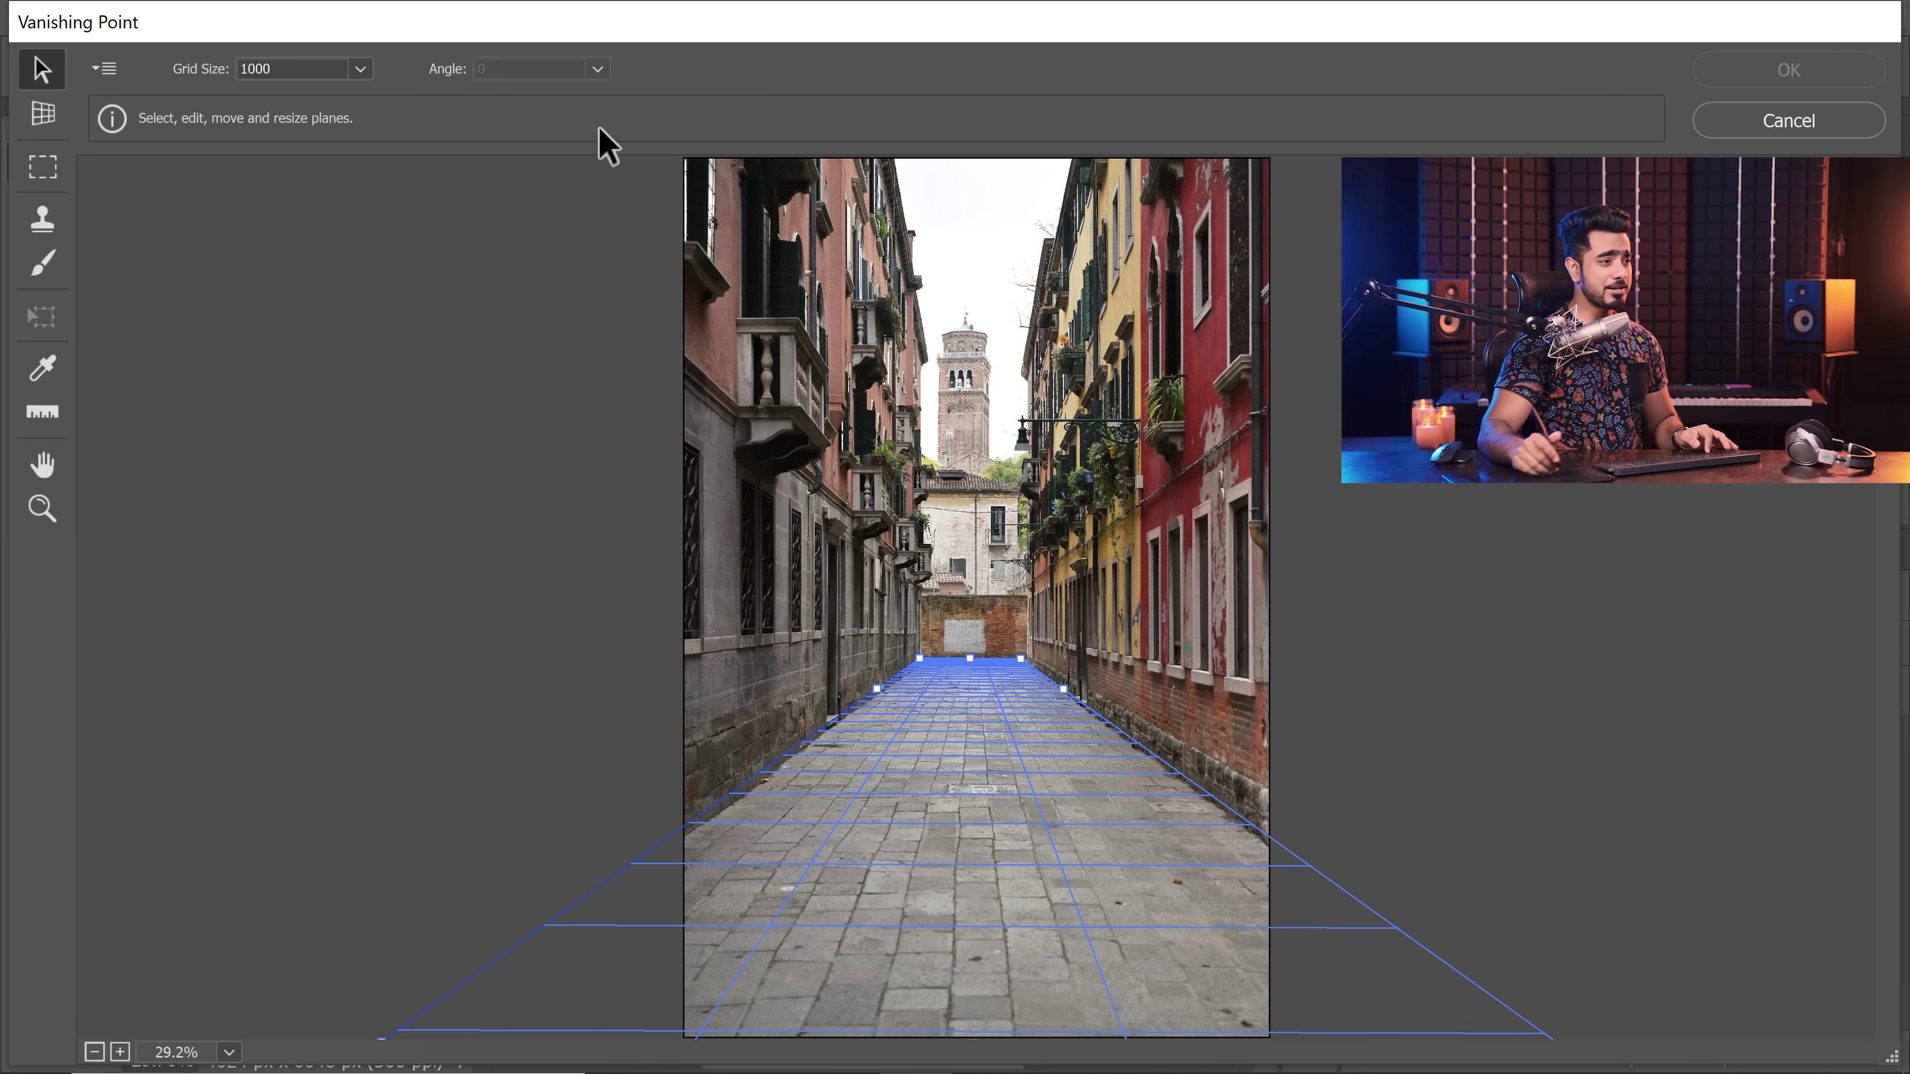
{"action": "key", "text": "ctrl+v"}
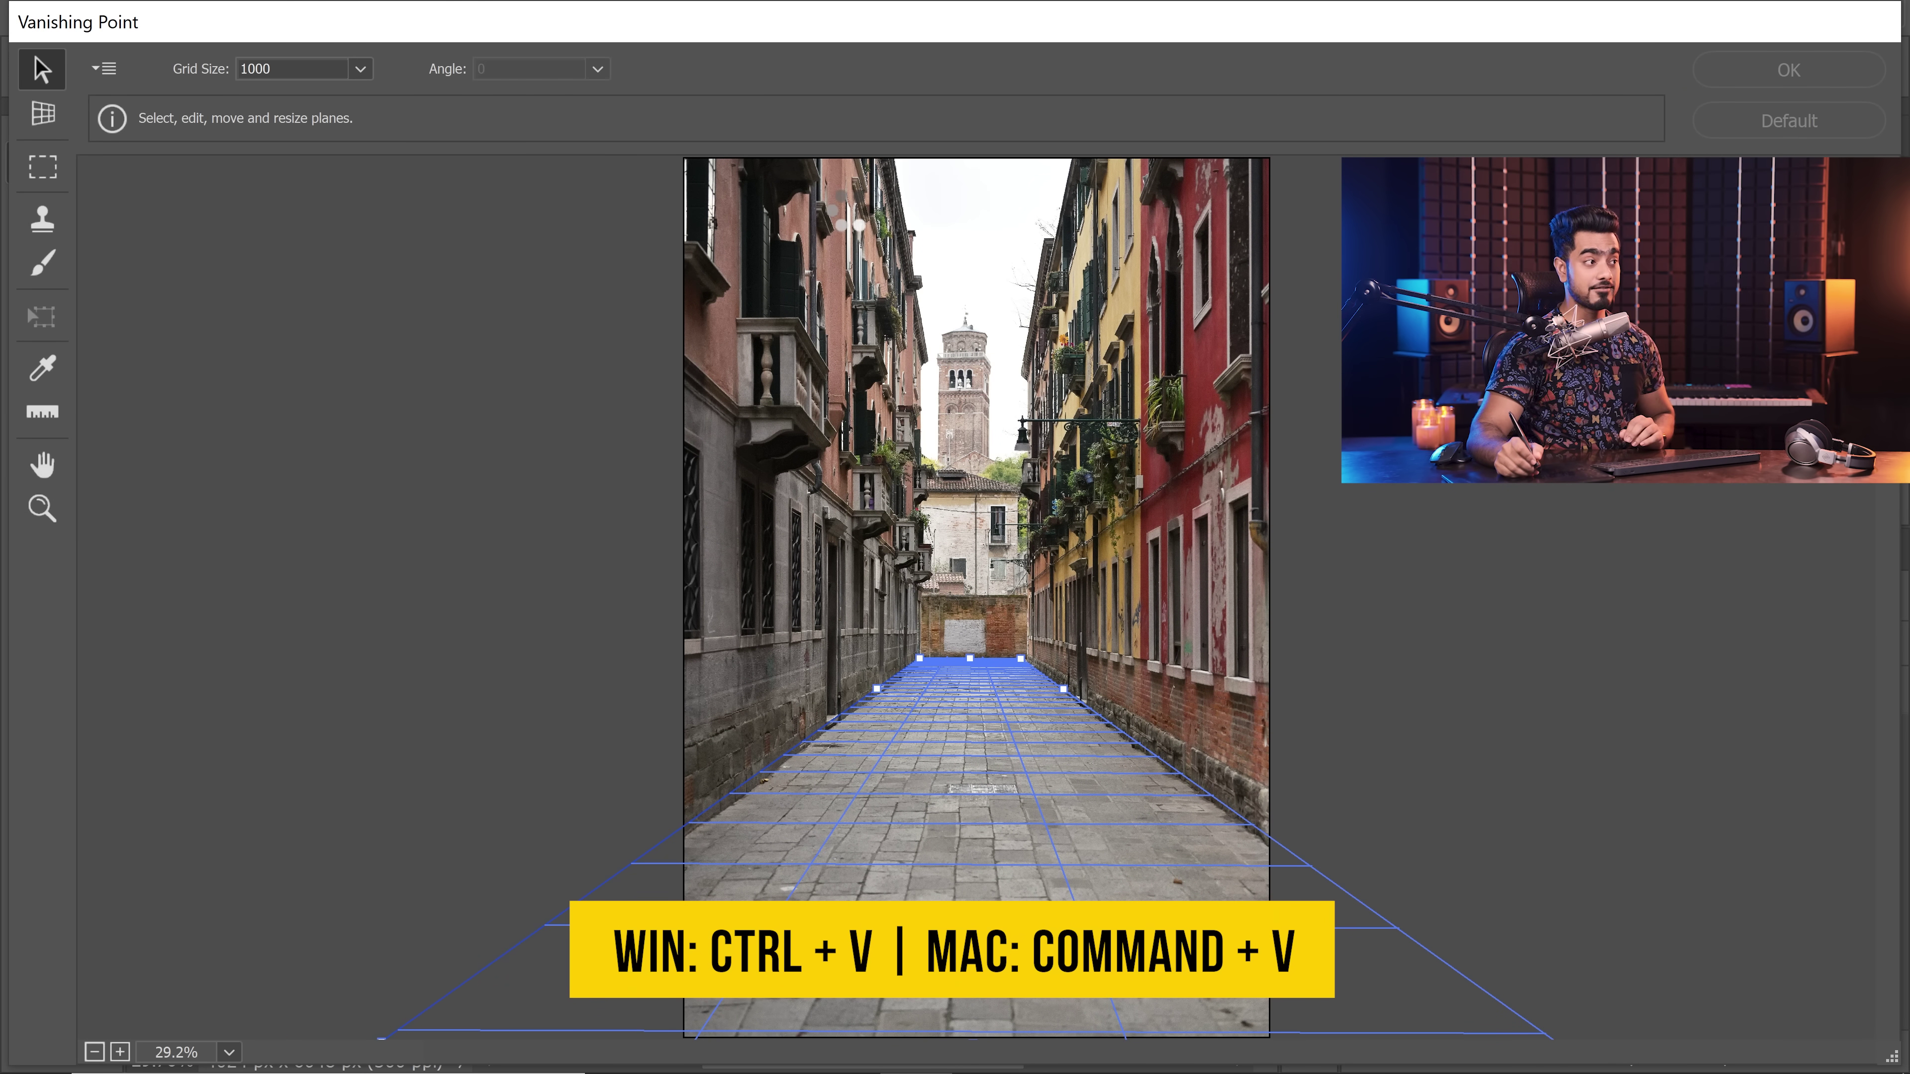
Step: Move the pasted puddle map down onto the street's perspective plane
{"action": "mouse_move", "coordinate": [849, 280]}
{"action": "left_mouse_down"}
{"action": "mouse_move", "coordinate": [886, 265]}
{"action": "mouse_move", "coordinate": [922, 286]}
{"action": "mouse_move", "coordinate": [875, 277]}
{"action": "left_mouse_up"}
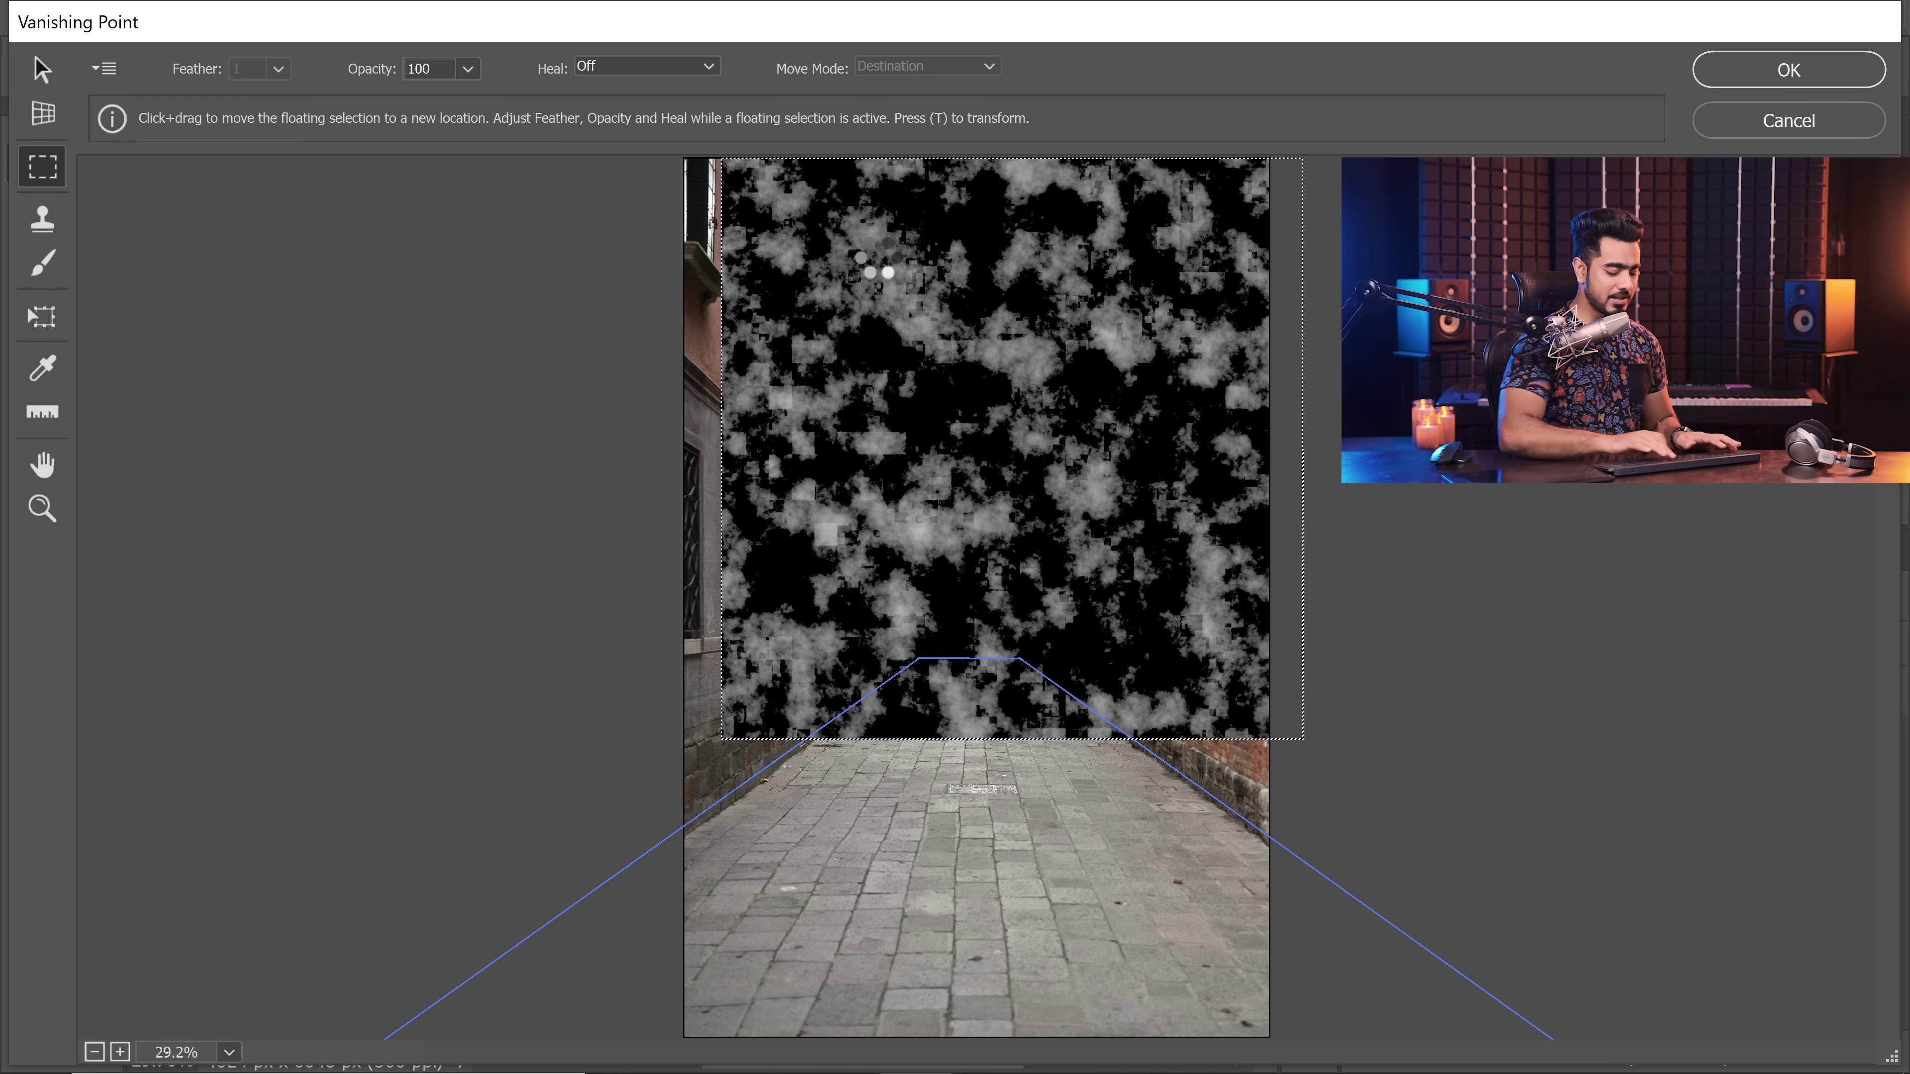
{"action": "key", "text": "ctrl+minus"}
{"action": "key", "text": "ctrl+minus"}
{"action": "key", "text": "ctrl+minus"}
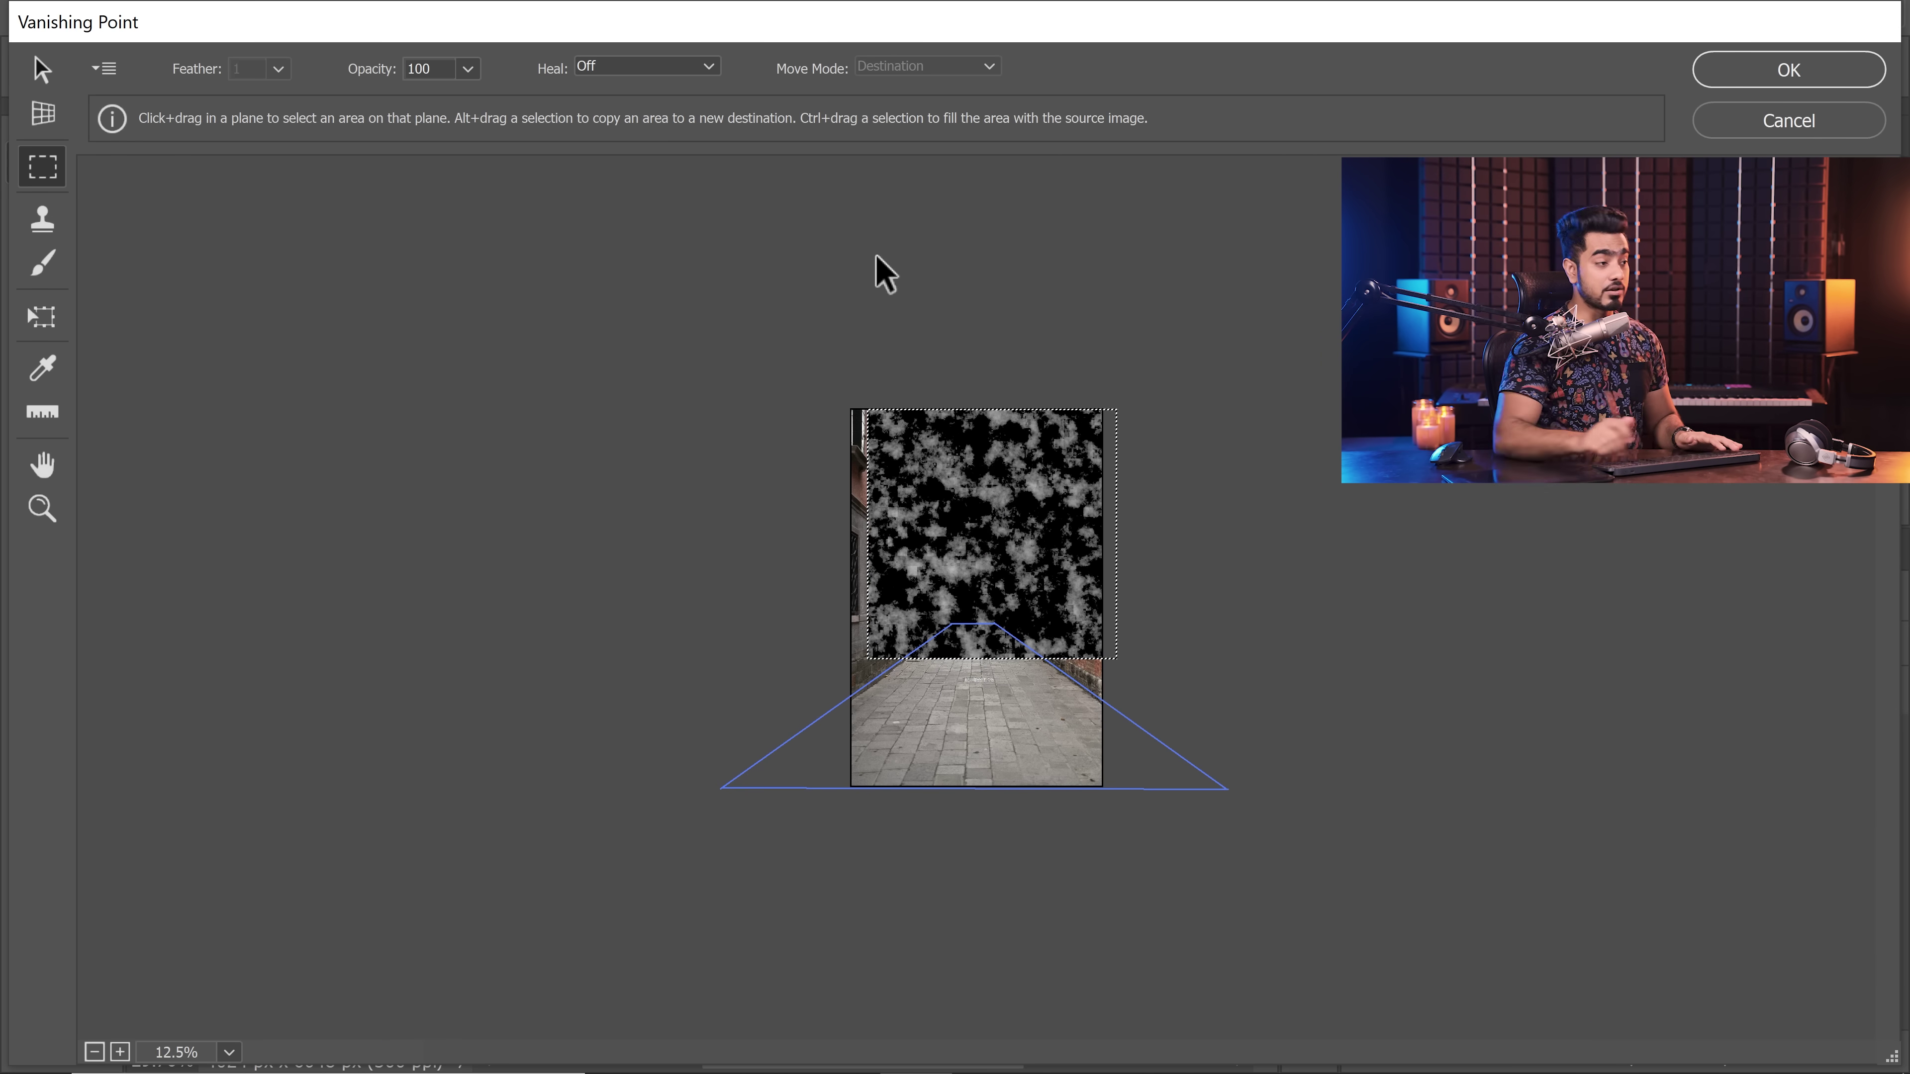
{"action": "left_click_drag", "start_coordinate": [970, 474], "coordinate": [1099, 653]}
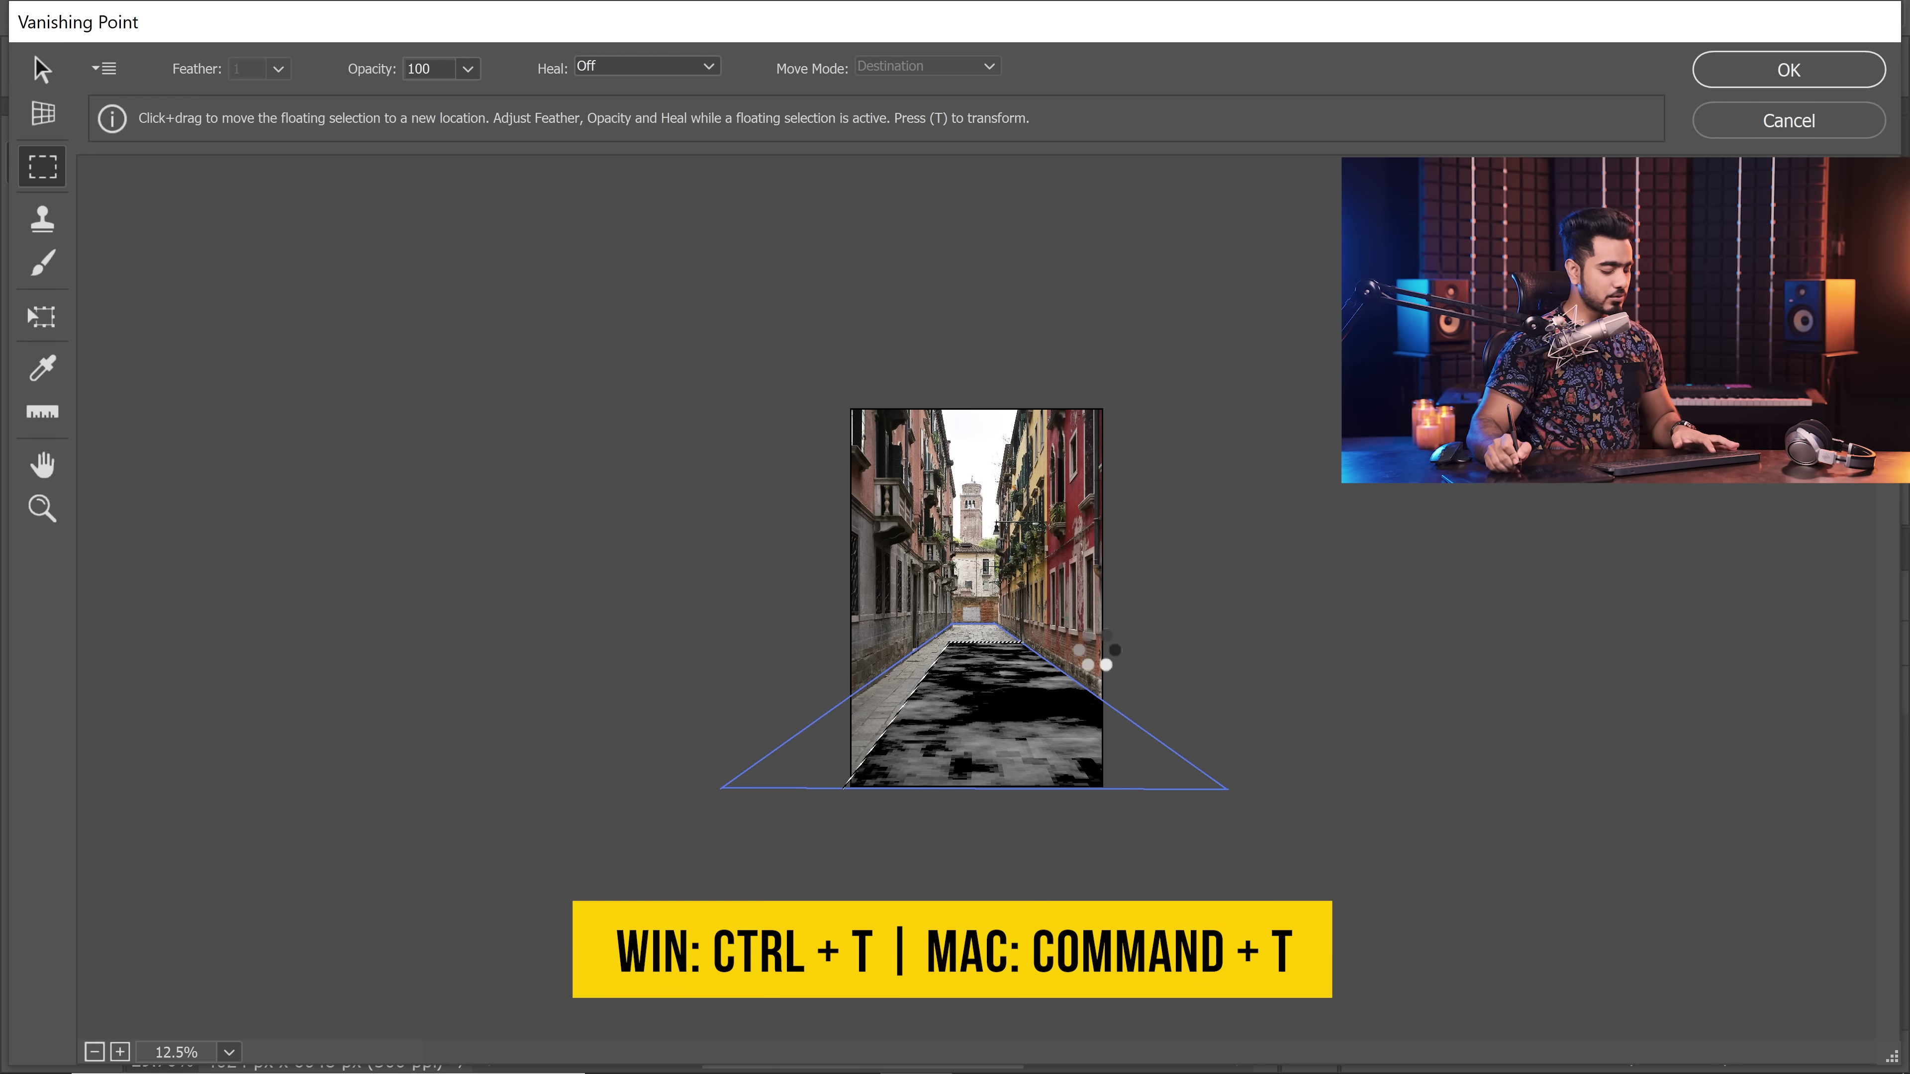
Step: Scale down the floating puddle map with Transform and position it to span the full width of the street's perspective plane
{"action": "key", "text": "ctrl+t"}
{"action": "scroll", "coordinate": [942, 591], "scroll_direction": "up", "scroll_amount": 5}
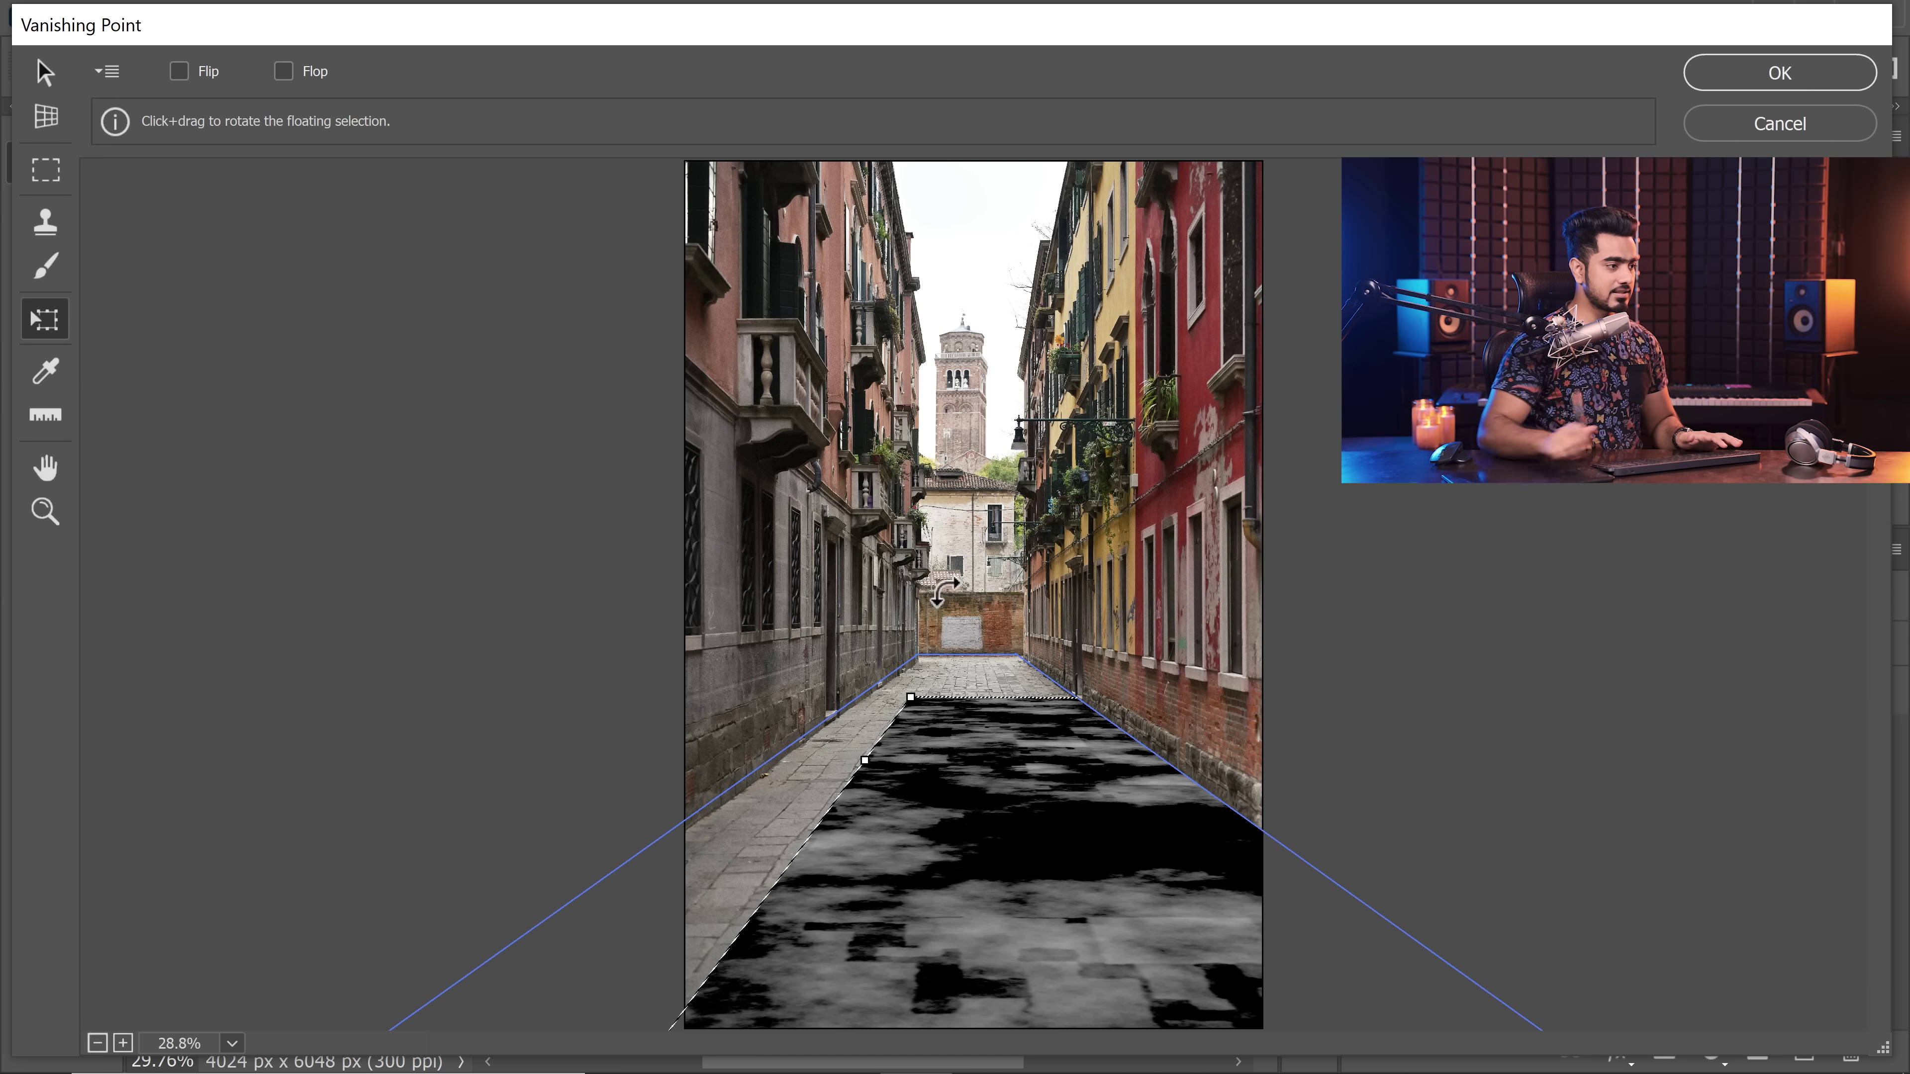
{"action": "left_click_drag", "start_coordinate": [909, 697], "coordinate": [983, 742]}
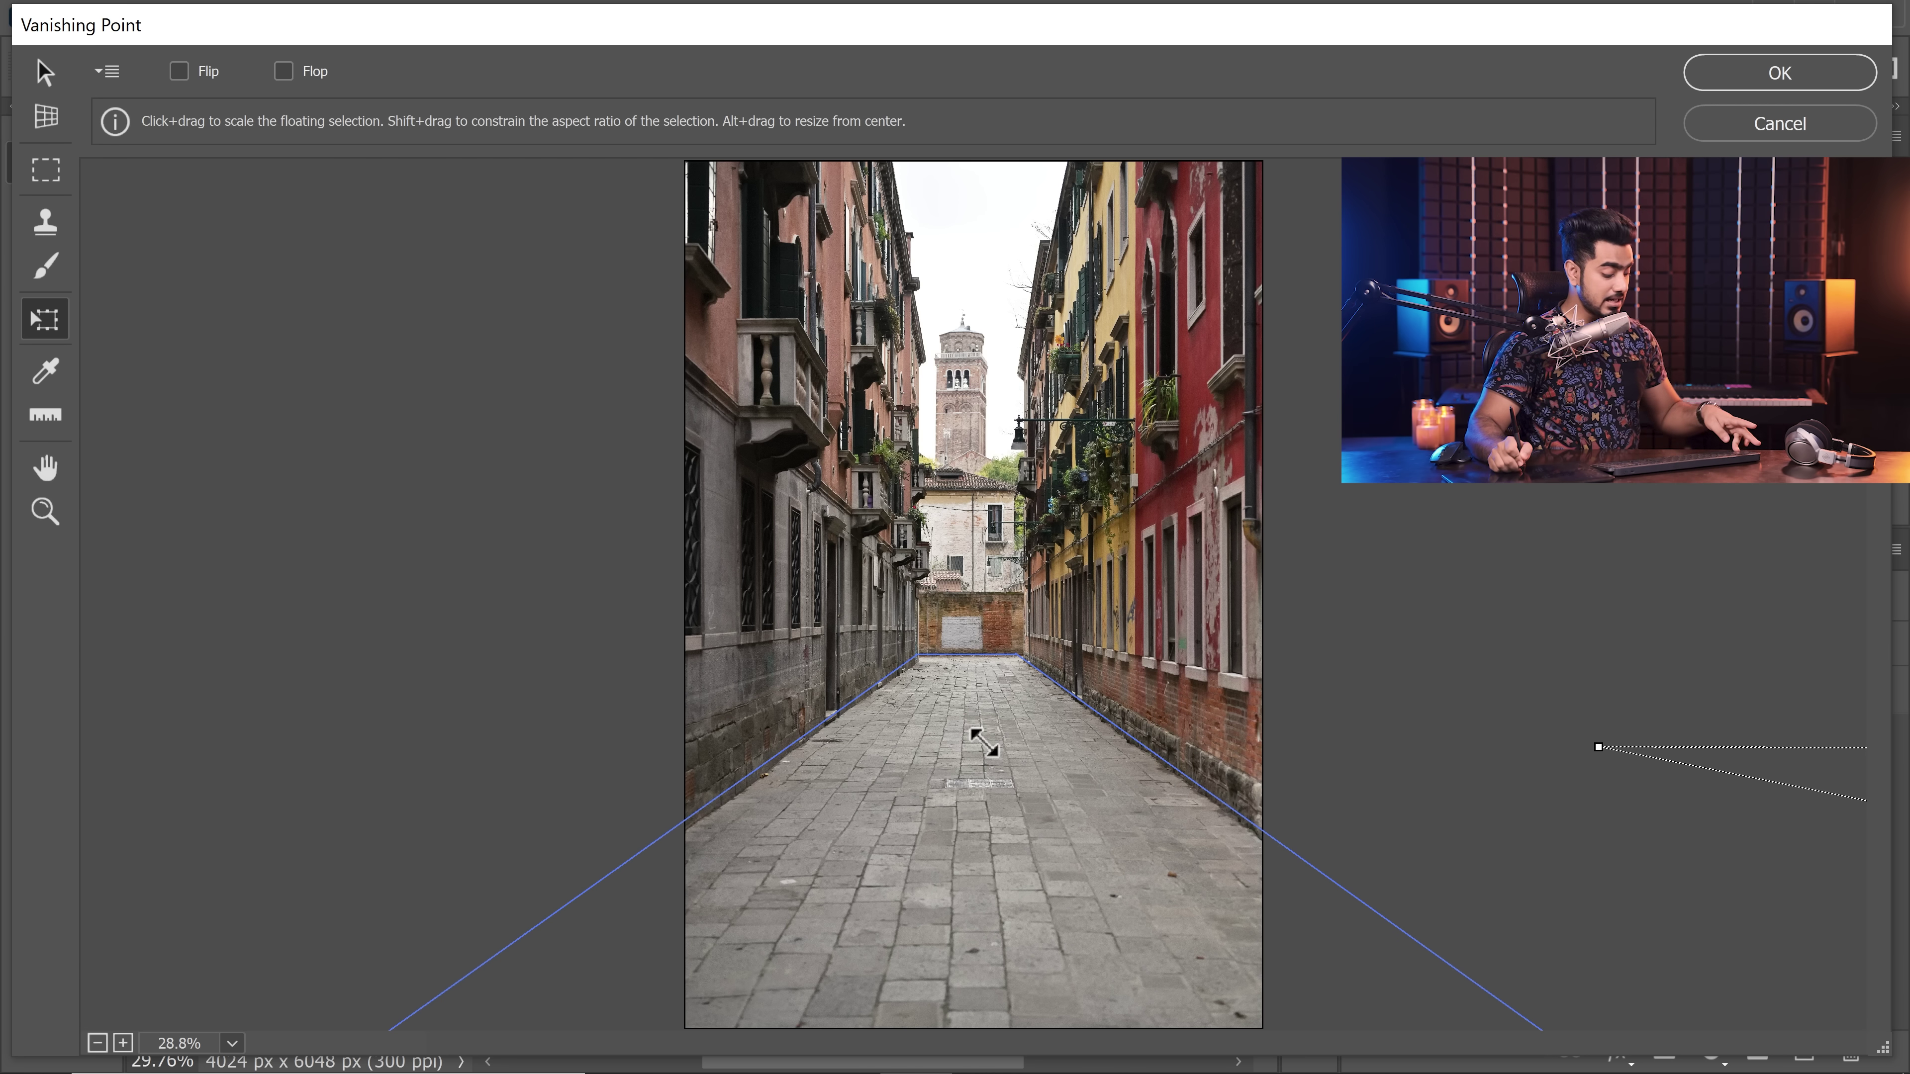
{"action": "mouse_move", "coordinate": [984, 742]}
{"action": "left_mouse_down"}
{"action": "mouse_move", "coordinate": [938, 721]}
{"action": "mouse_move", "coordinate": [972, 725]}
{"action": "left_mouse_up"}
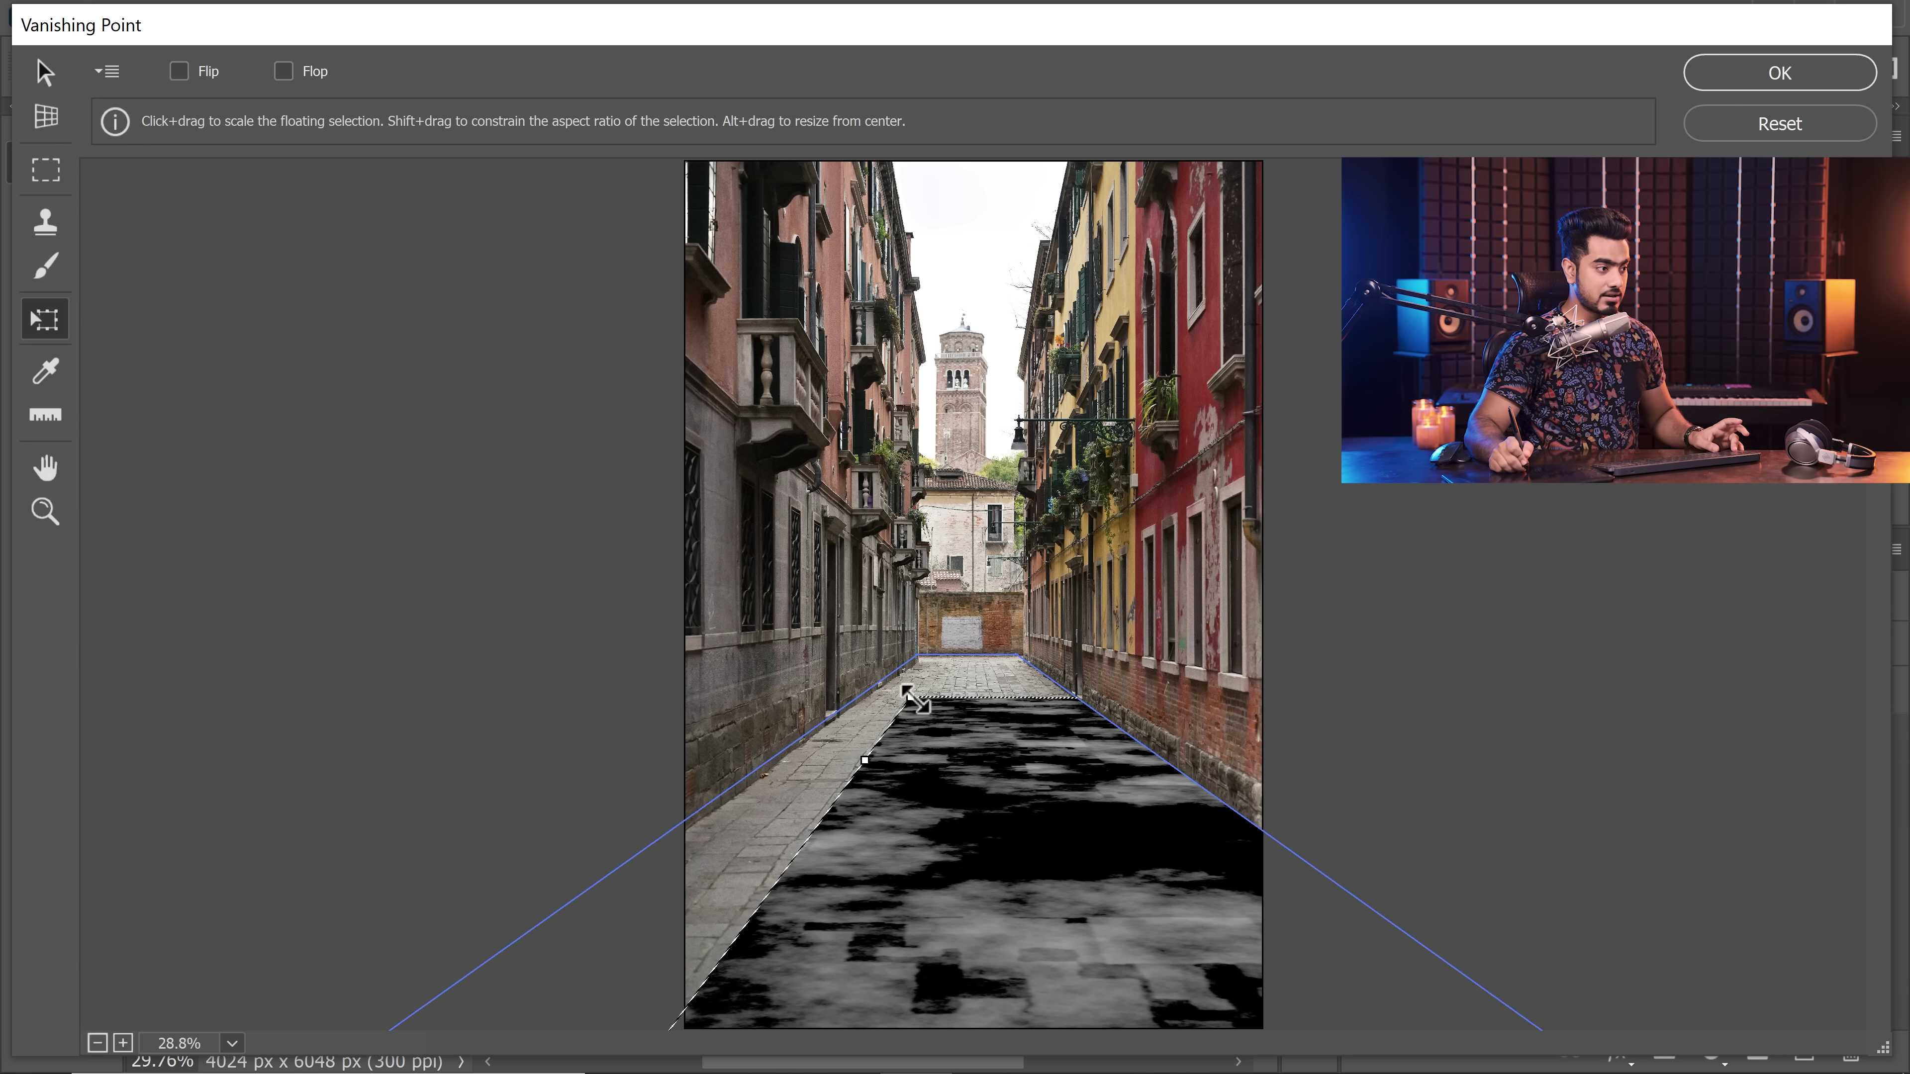
{"action": "left_click_drag", "start_coordinate": [916, 701], "coordinate": [953, 706]}
{"action": "left_click_drag", "start_coordinate": [1536, 748], "coordinate": [976, 819]}
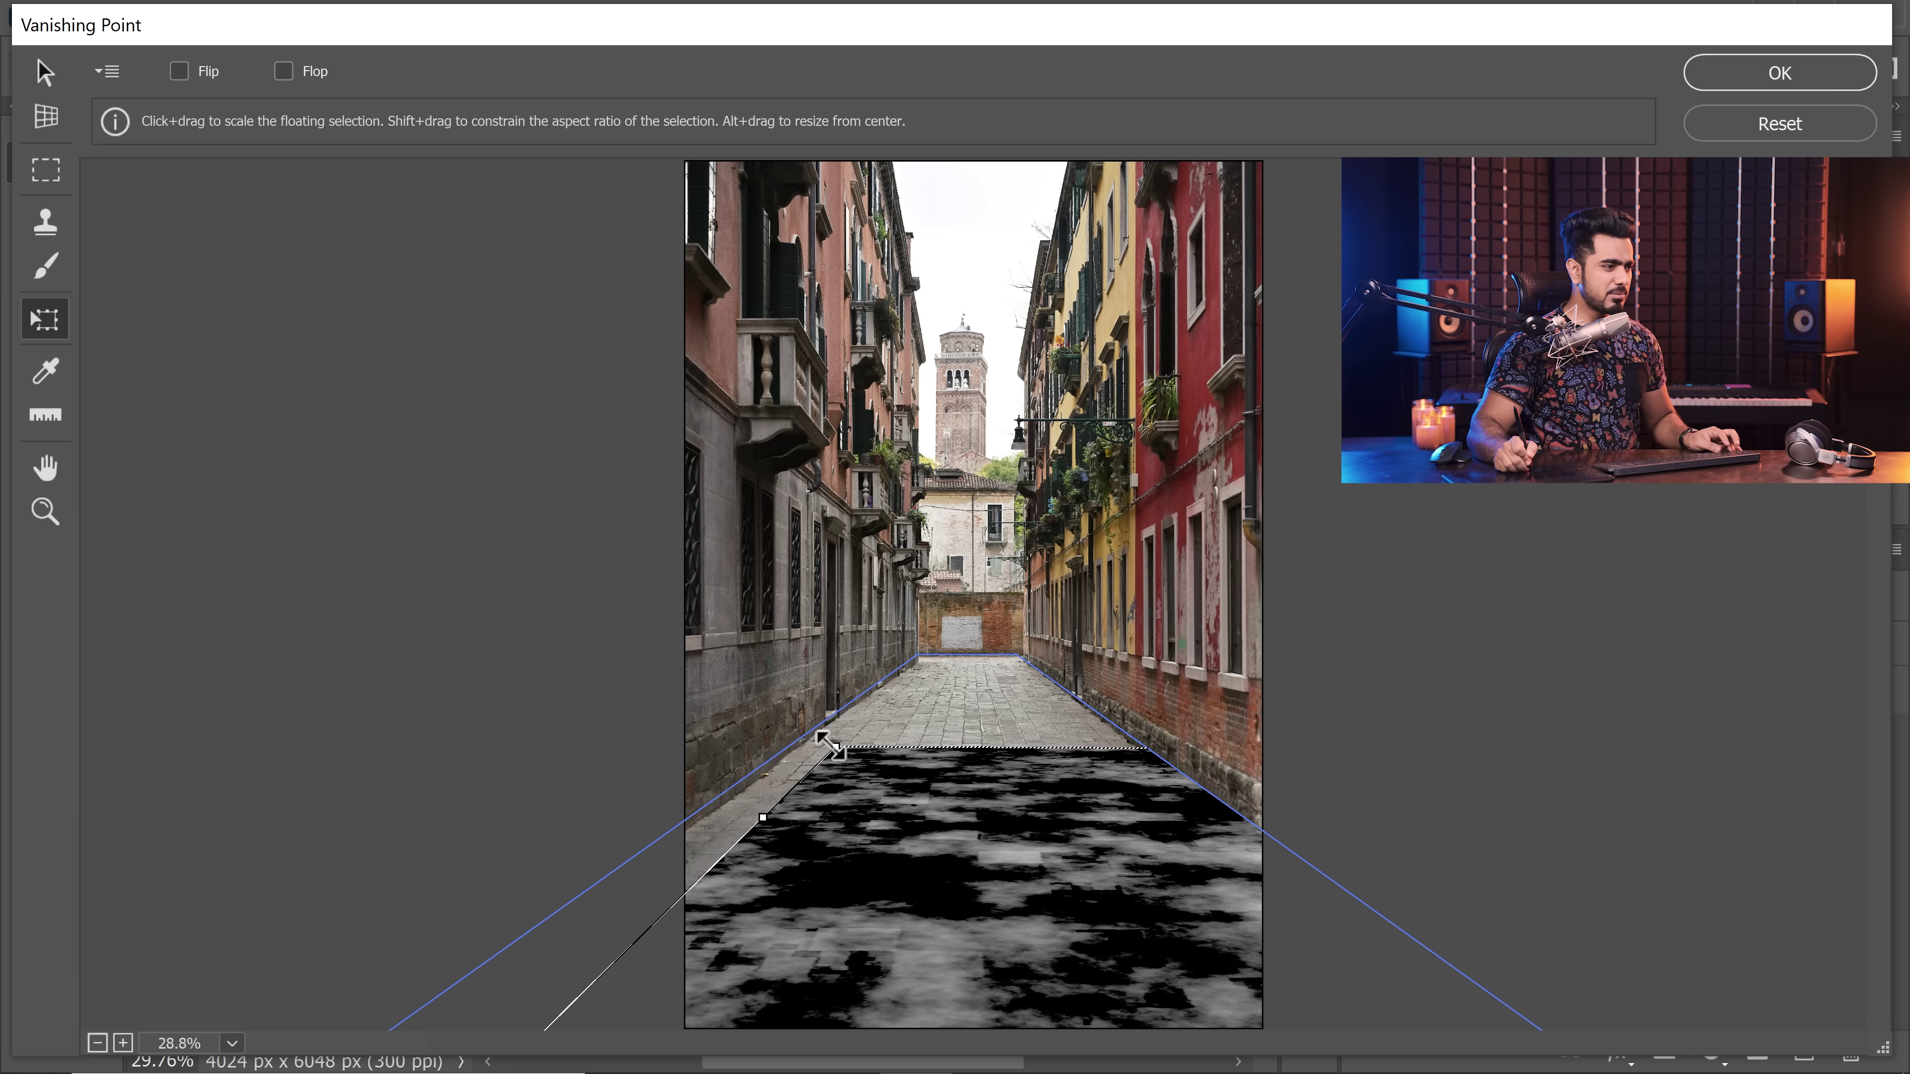
{"action": "left_click_drag", "start_coordinate": [827, 744], "coordinate": [810, 743]}
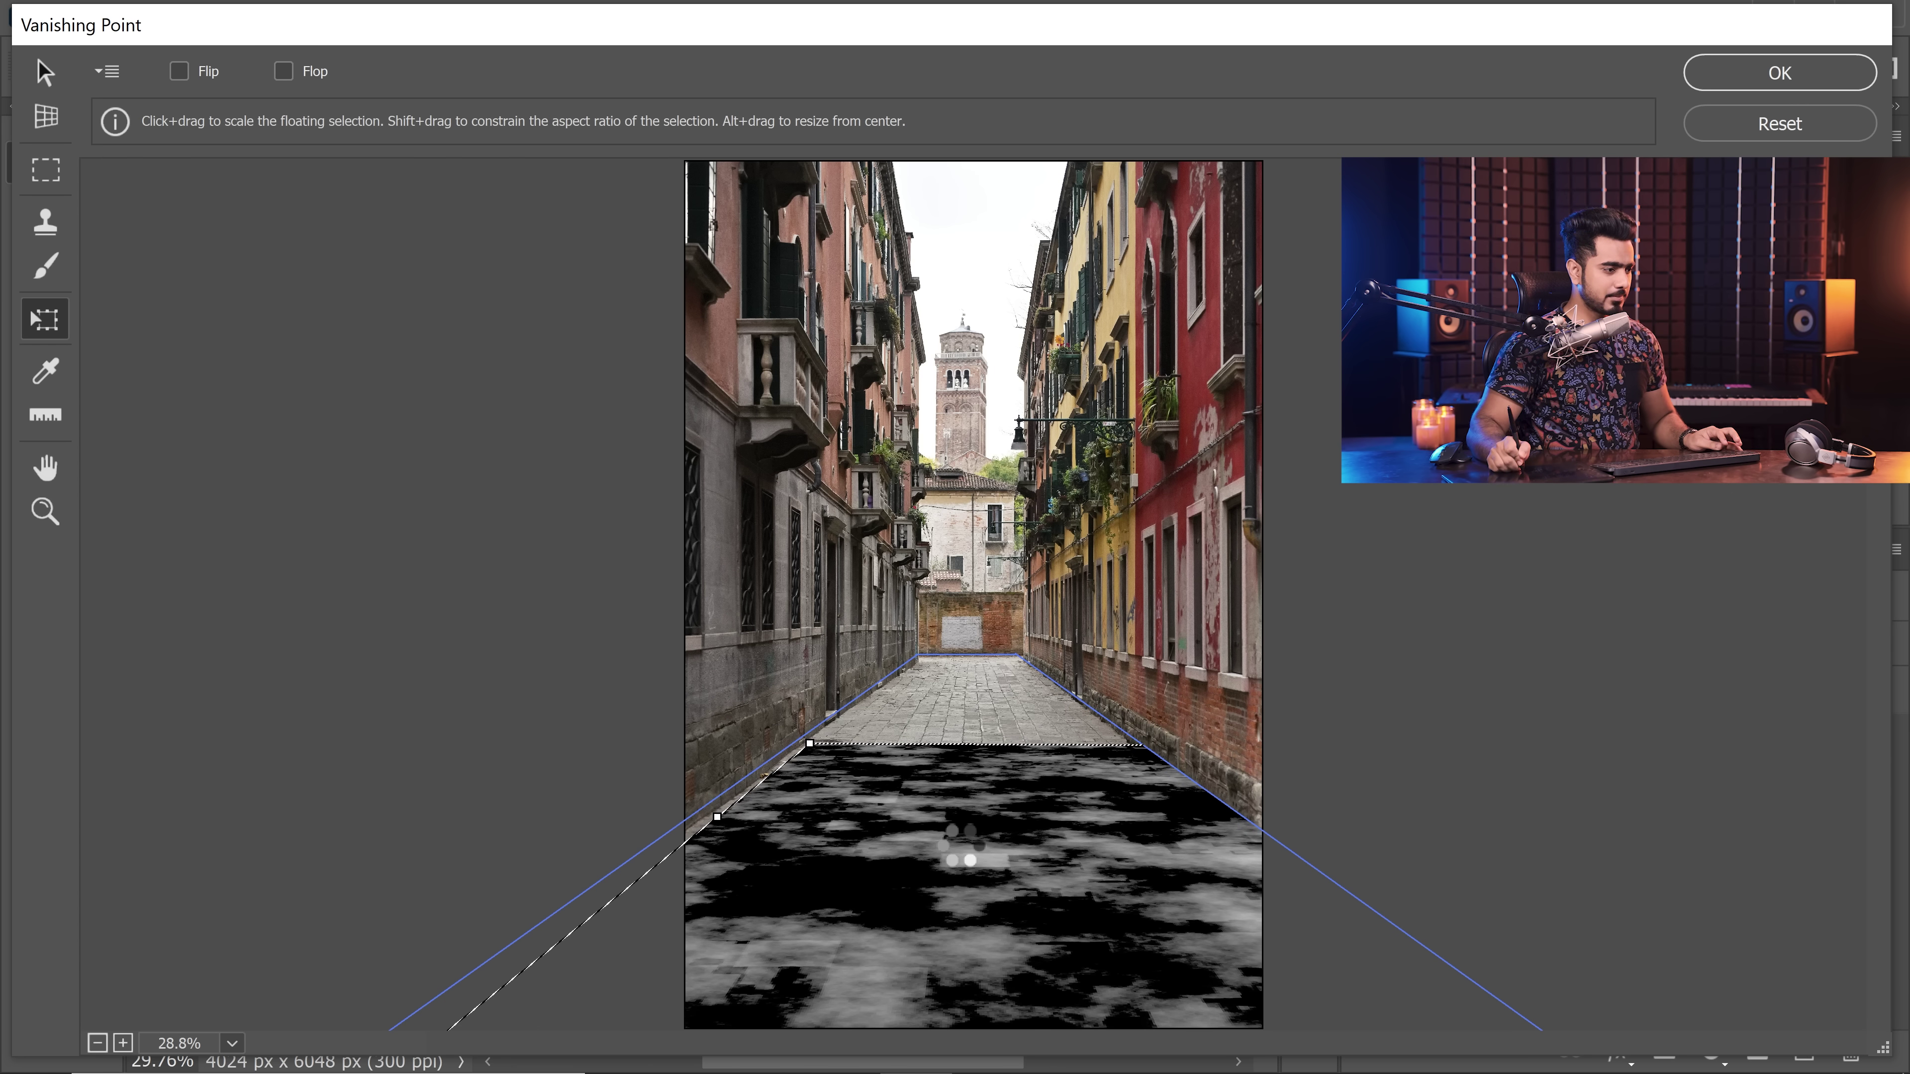
{"action": "left_click_drag", "start_coordinate": [963, 846], "coordinate": [927, 843]}
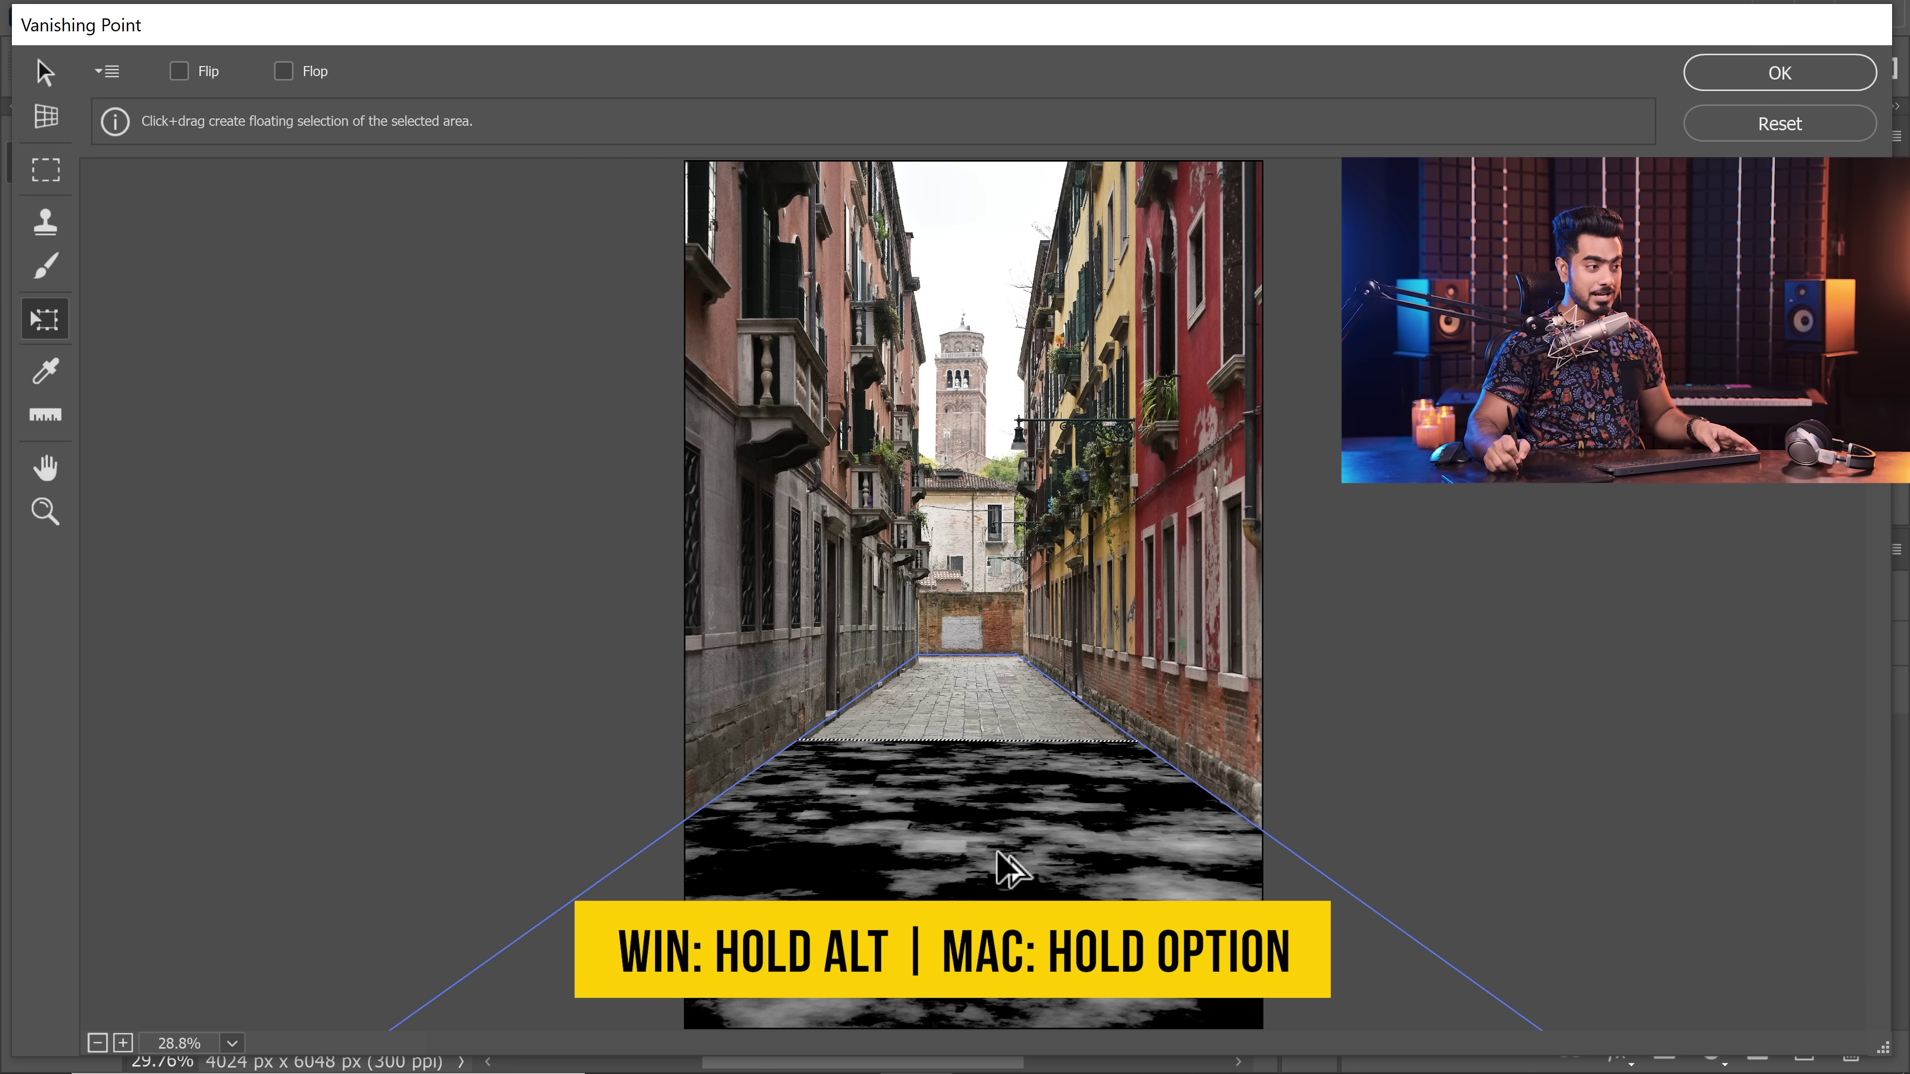
Step: Duplicate the puddle map toward the far end of the street until the ground plane is covered, and apply Vanishing Point
{"action": "left_click_drag", "start_coordinate": [1002, 866], "coordinate": [965, 680]}
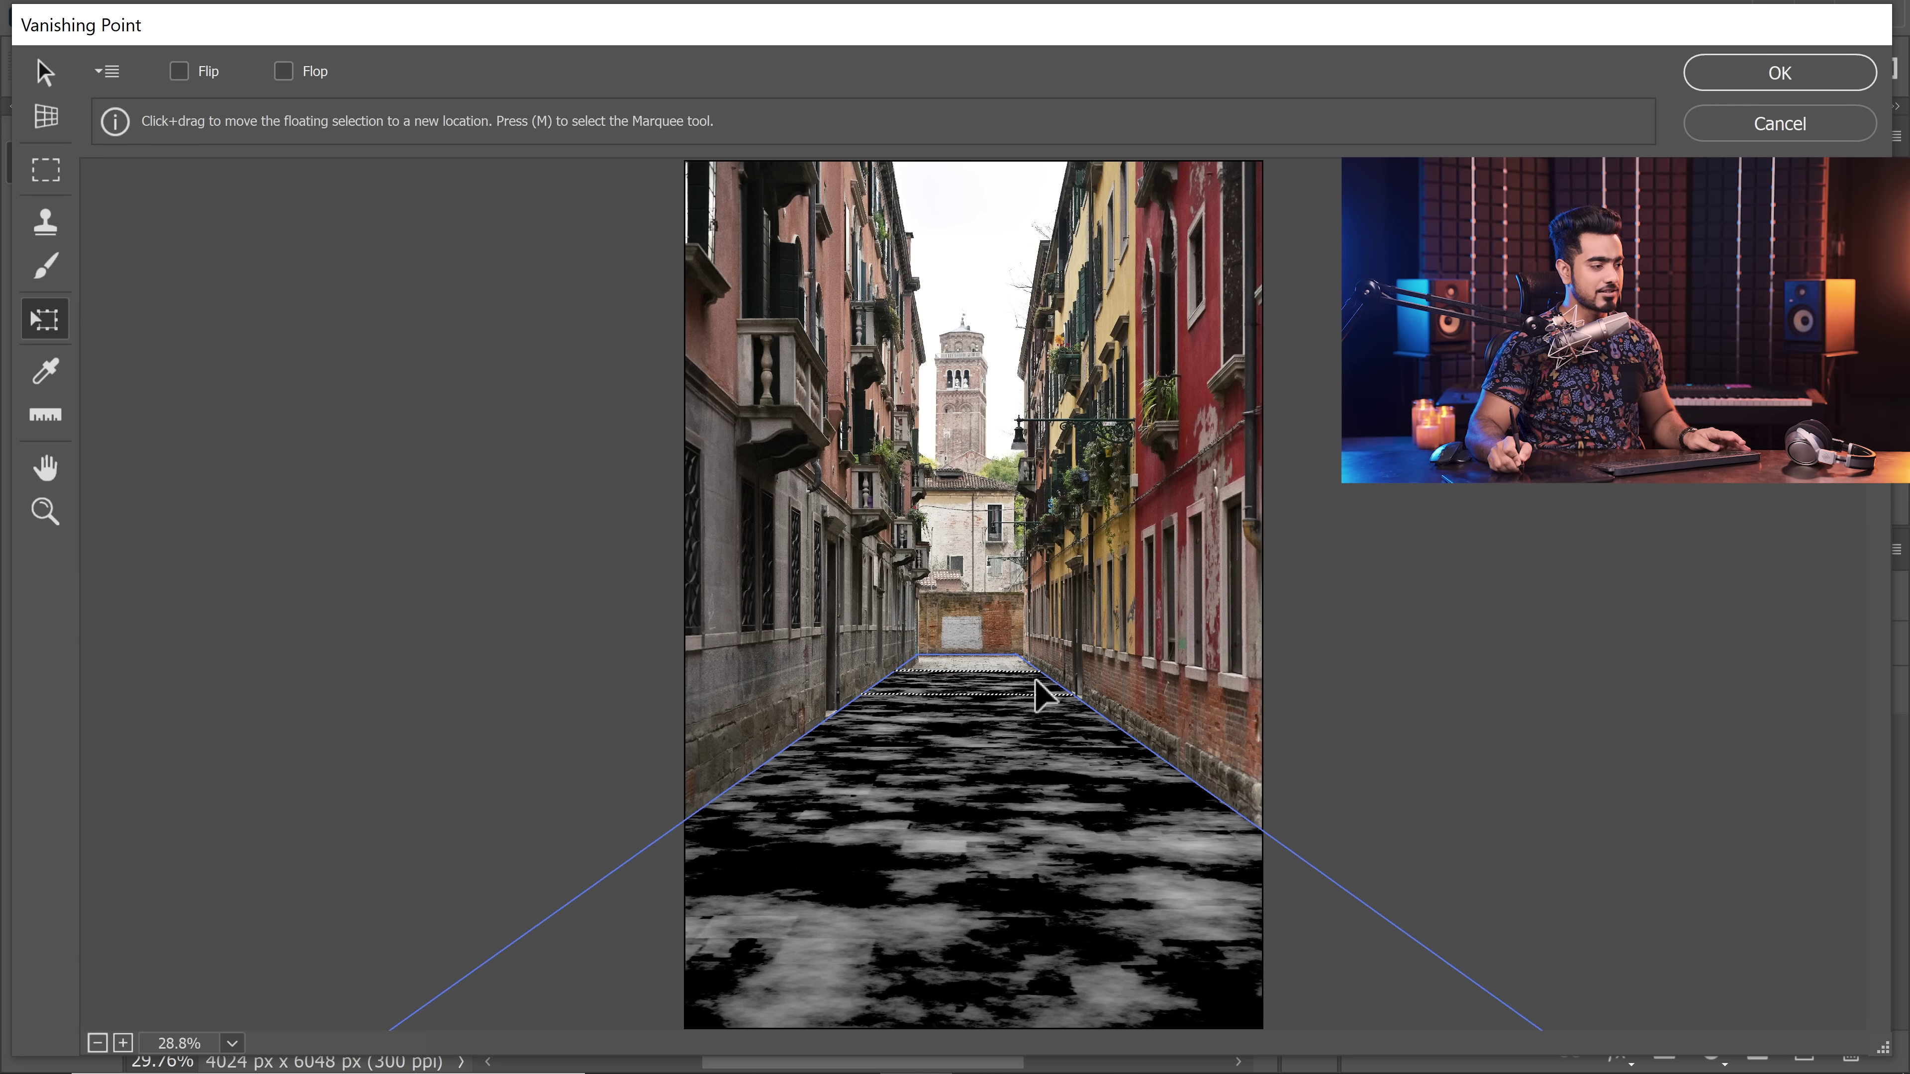
{"action": "left_click_drag", "start_coordinate": [984, 688], "coordinate": [988, 669]}
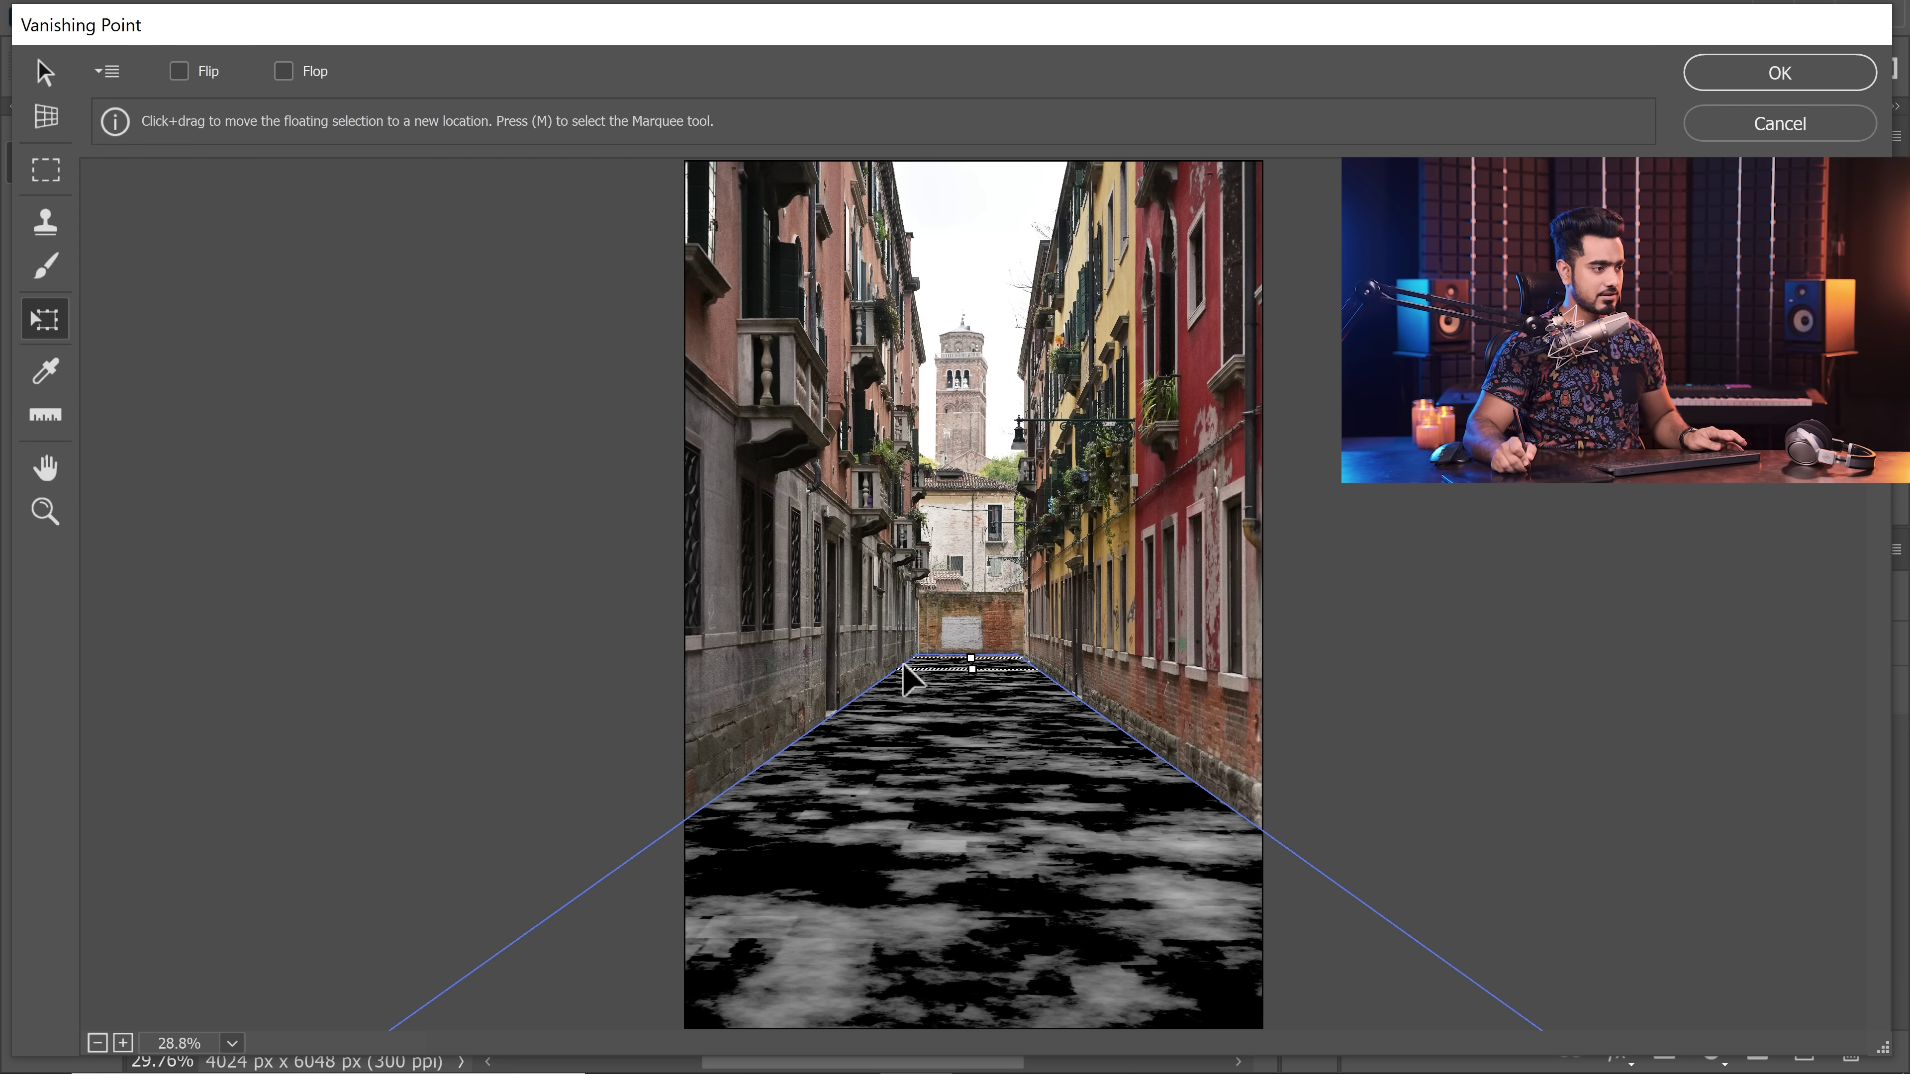
{"action": "left_click_drag", "start_coordinate": [860, 665], "coordinate": [834, 668]}
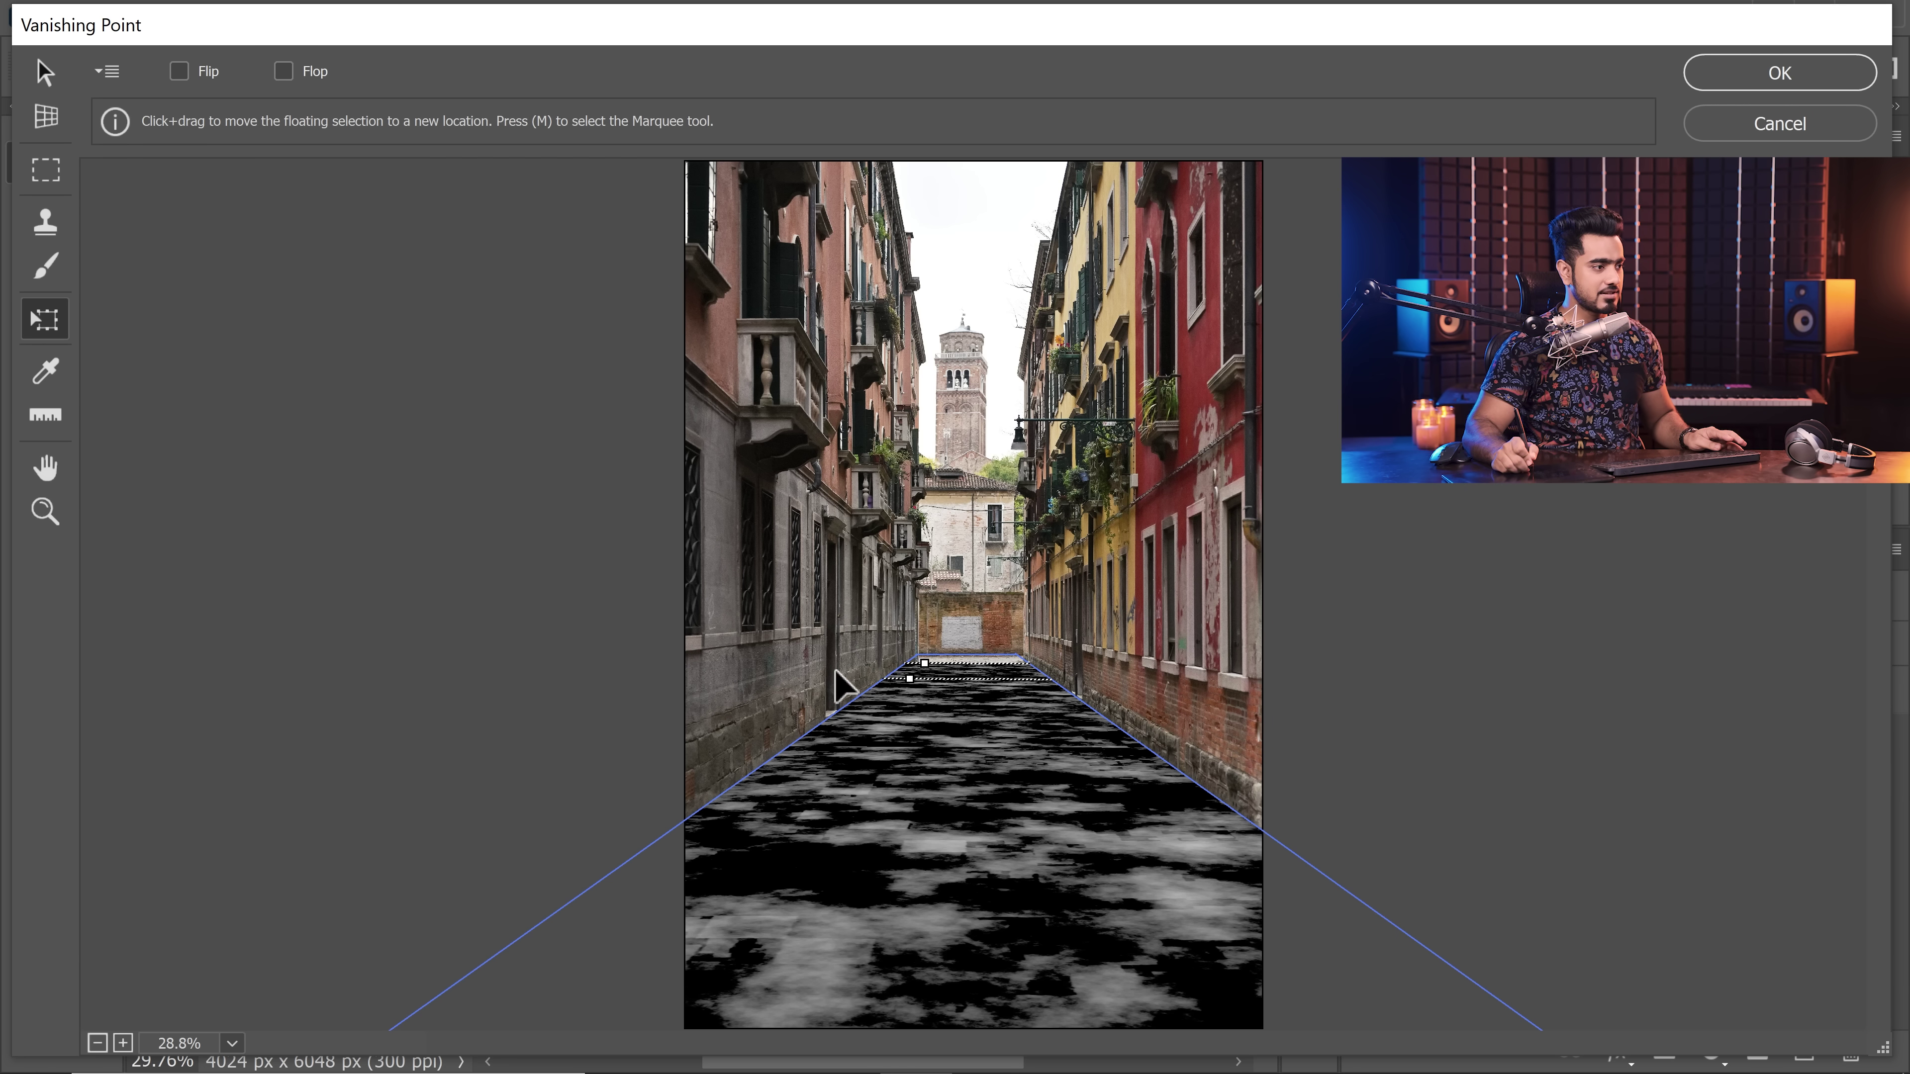
{"action": "left_click_drag", "start_coordinate": [963, 663], "coordinate": [970, 677]}
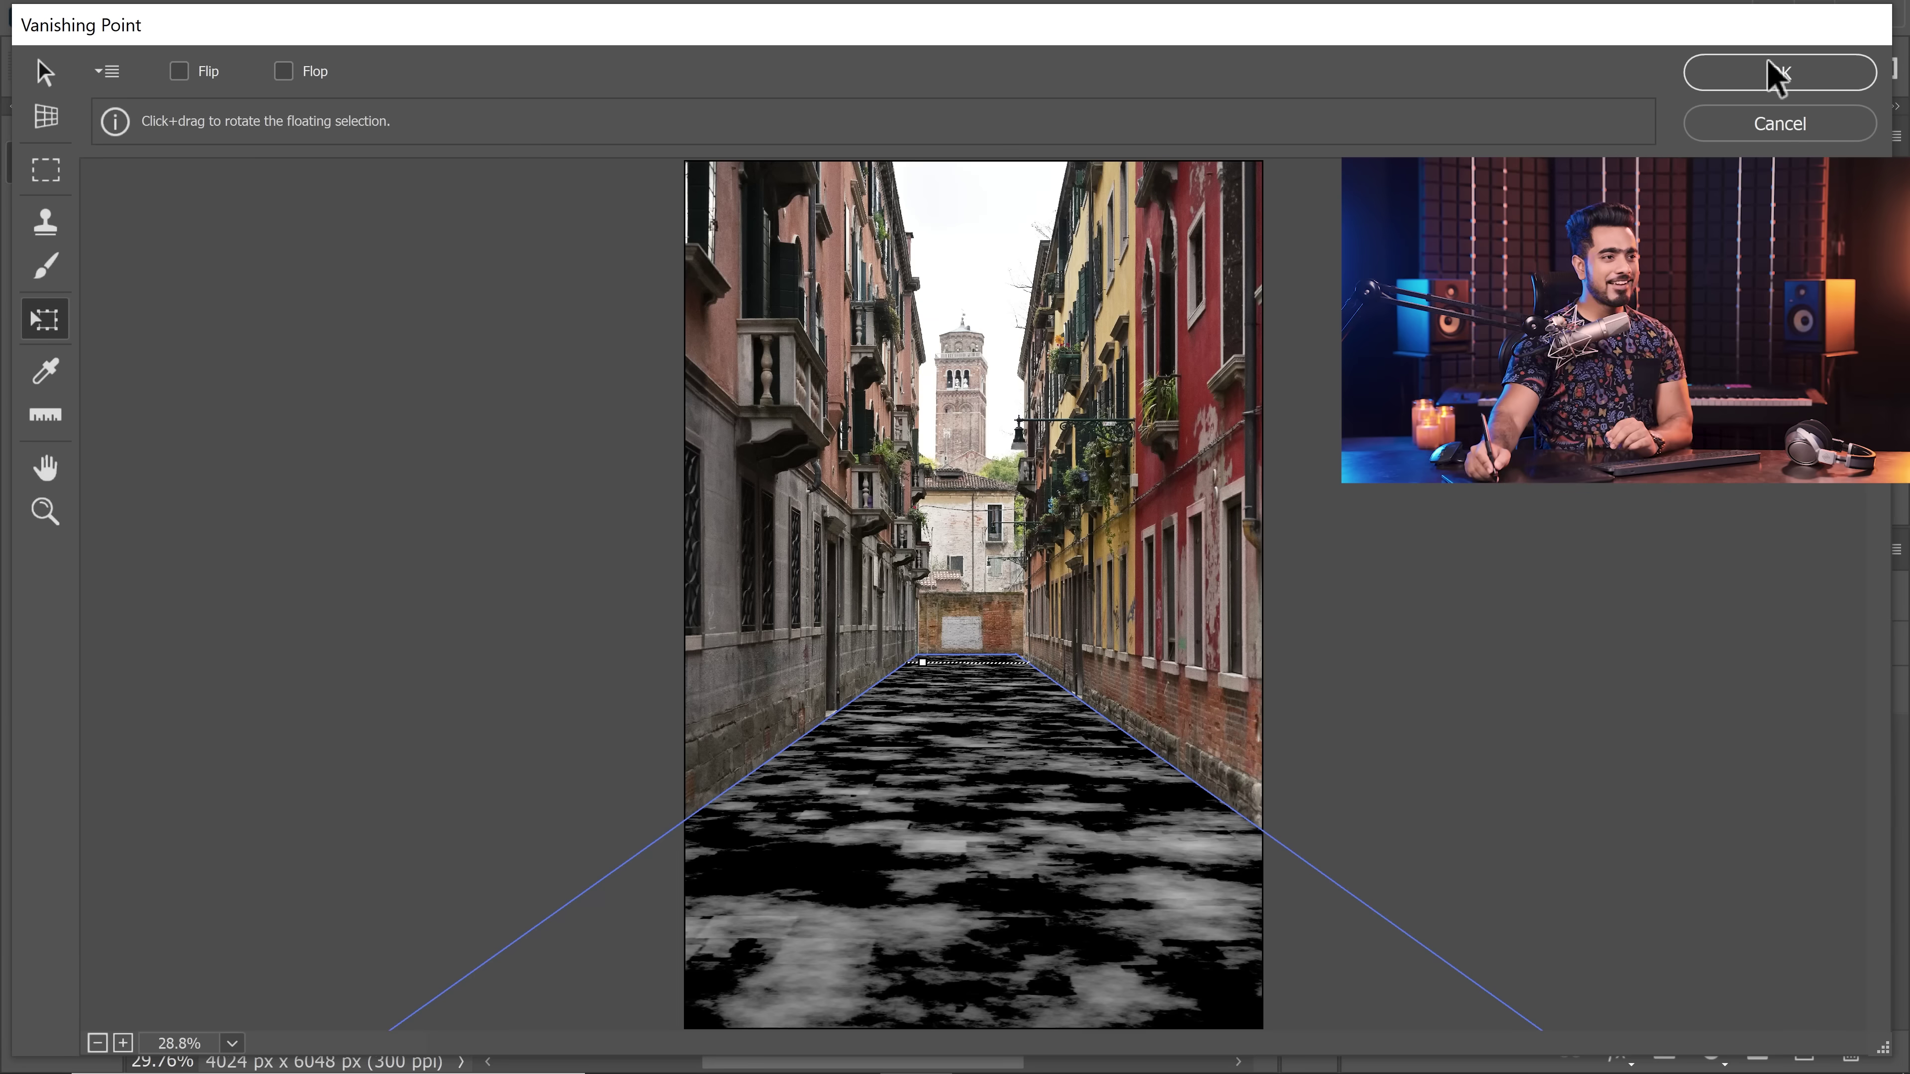
{"action": "left_click", "coordinate": [1762, 80]}
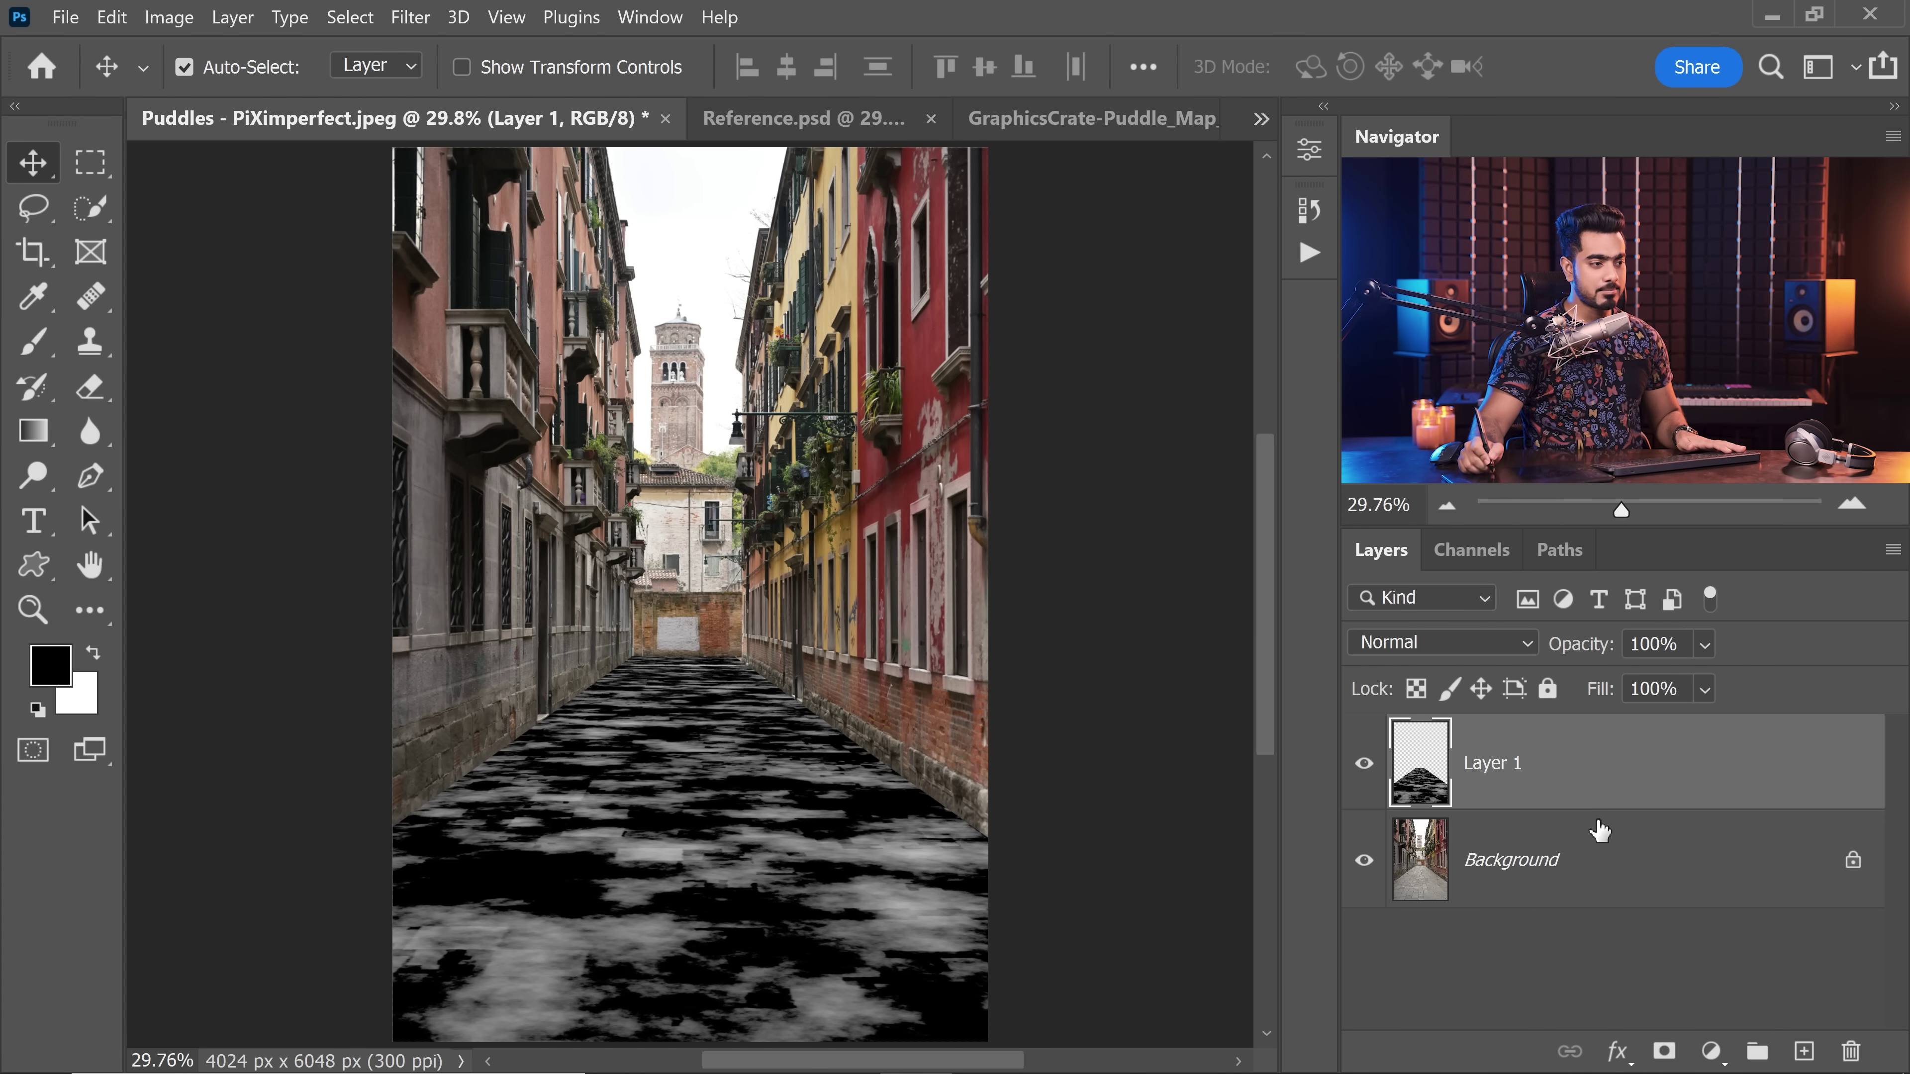
Step: Add a black Solid Color fill layer between the Background and Layer 1
{"action": "left_click", "coordinate": [1629, 850]}
{"action": "left_click", "coordinate": [1712, 1051]}
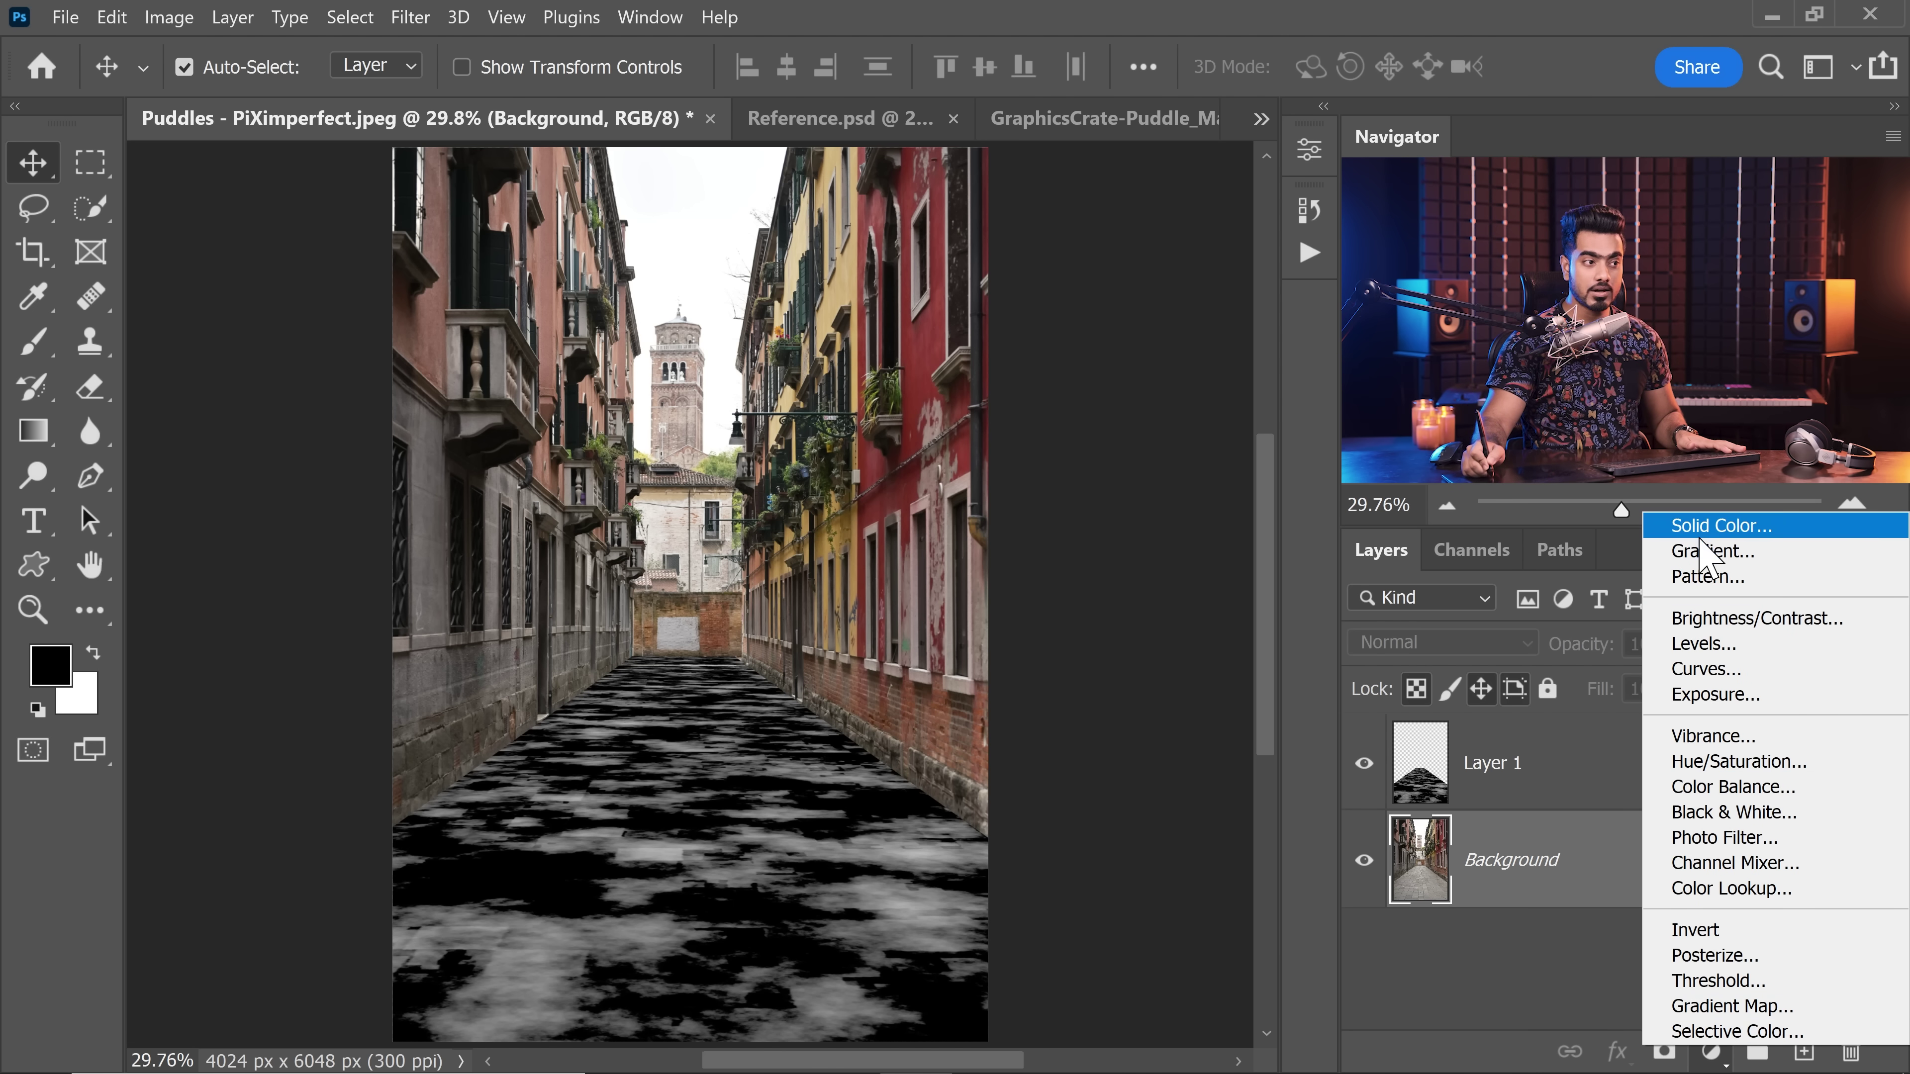
{"action": "left_click", "coordinate": [1715, 525]}
{"action": "left_click", "coordinate": [1756, 322]}
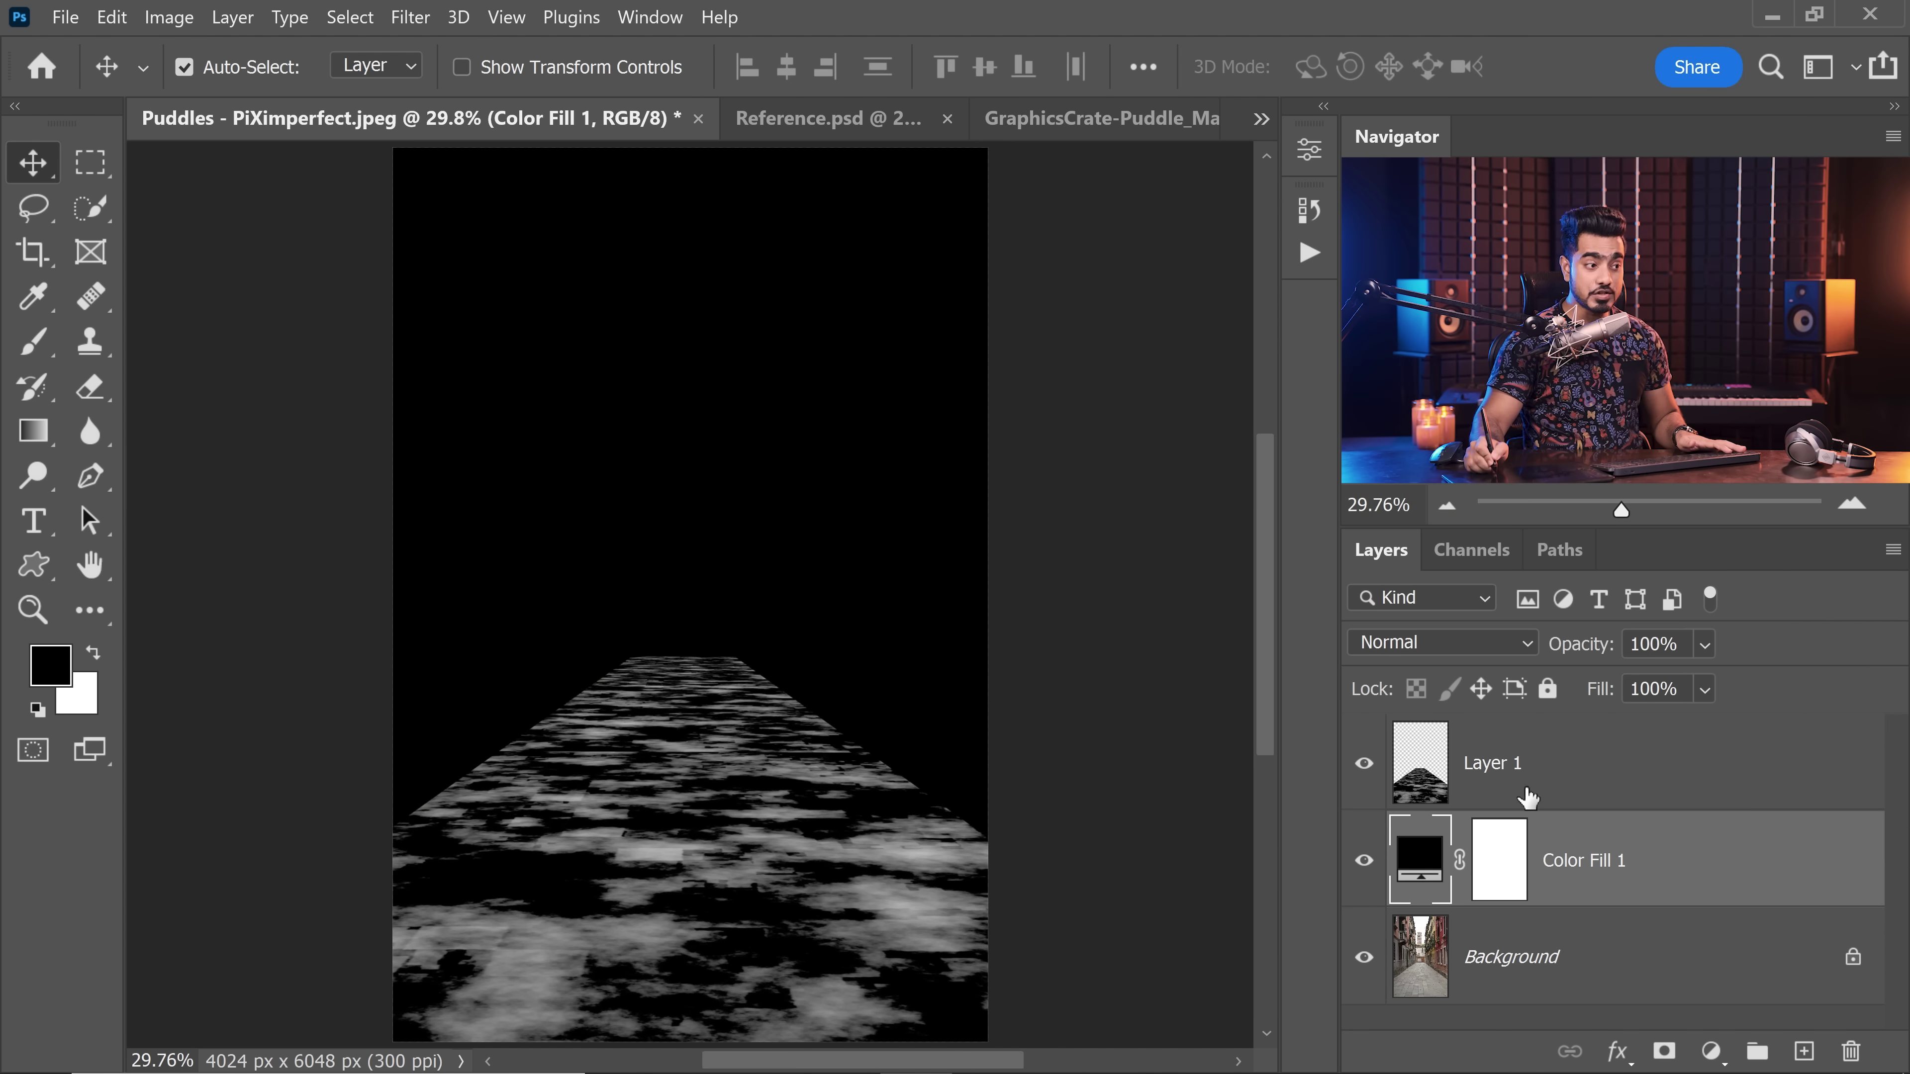
Step: Add a Curves adjustment above Layer 1 and brighten the puddle map by moving the white point to input 152
{"action": "left_click", "coordinate": [1600, 764]}
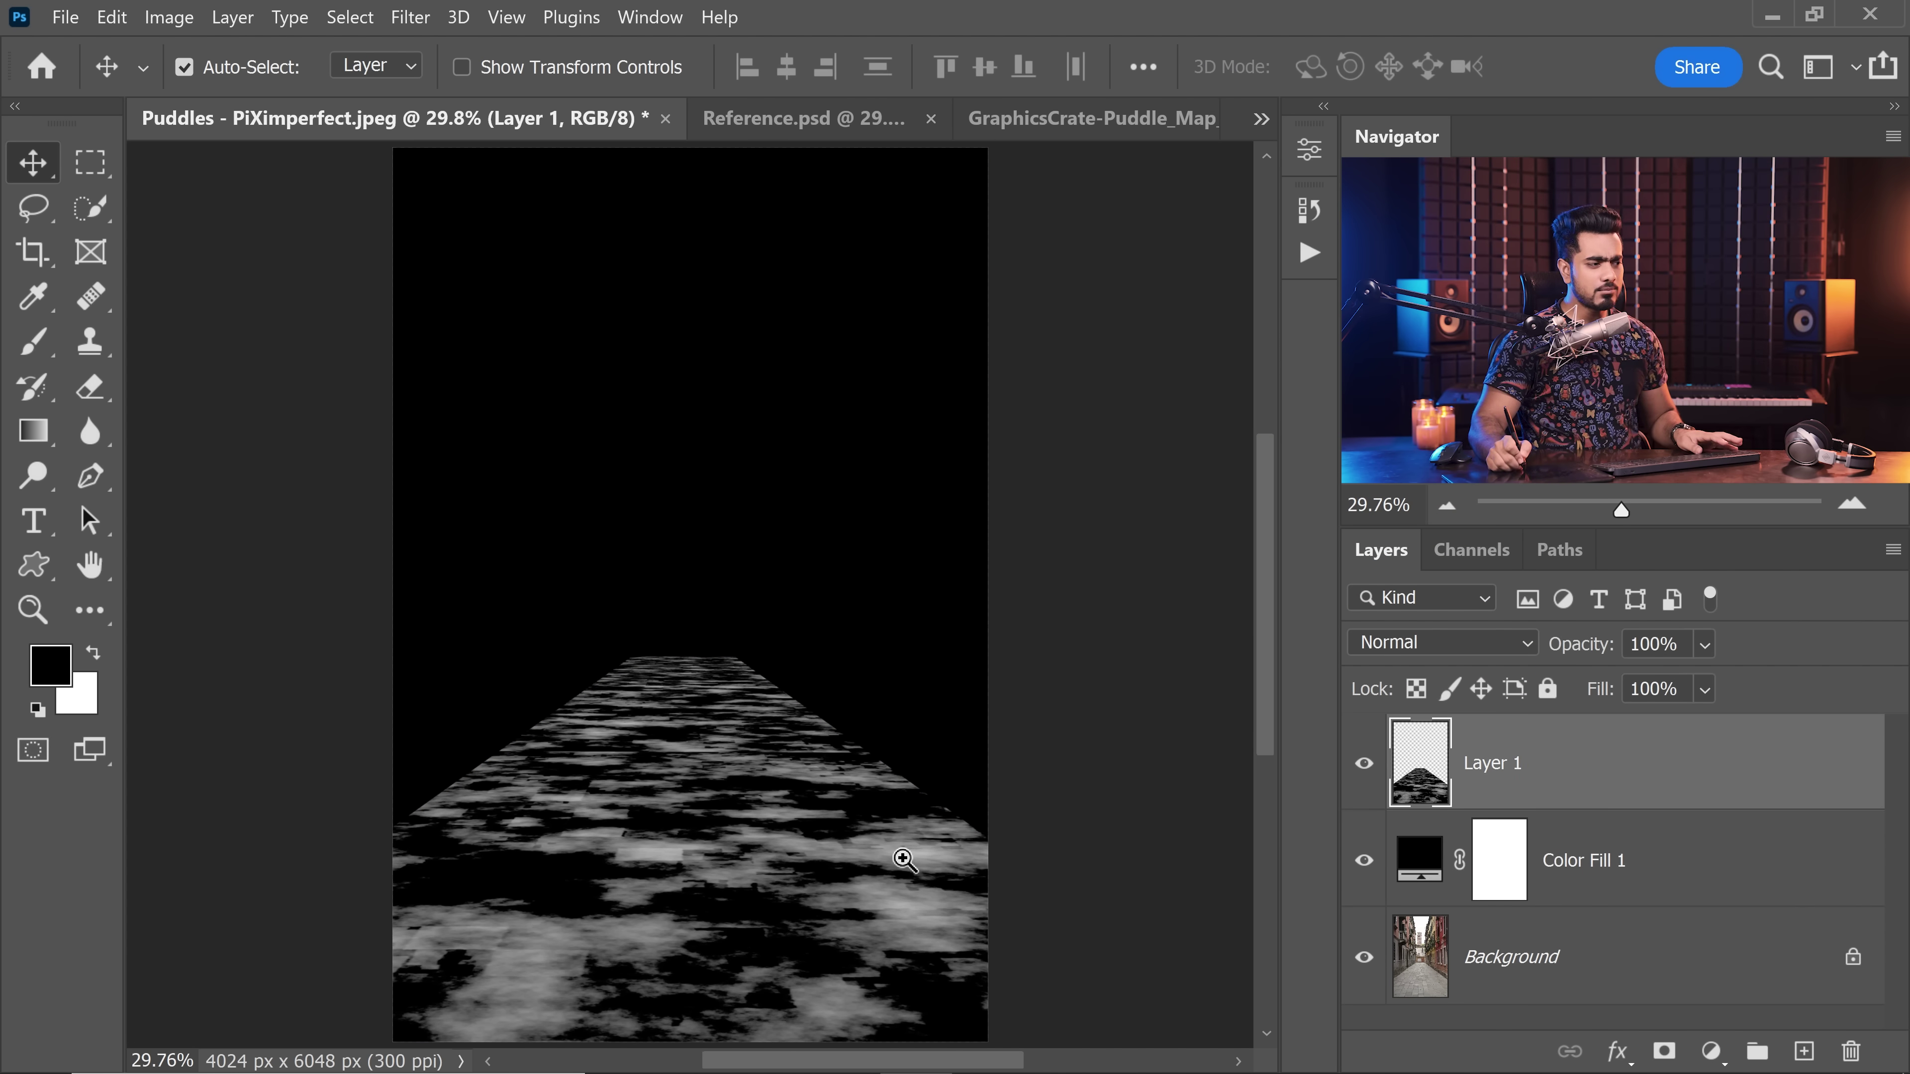
{"action": "scroll", "coordinate": [899, 853], "scroll_direction": "up", "scroll_amount": 5}
{"action": "key", "text": "ctrl+0"}
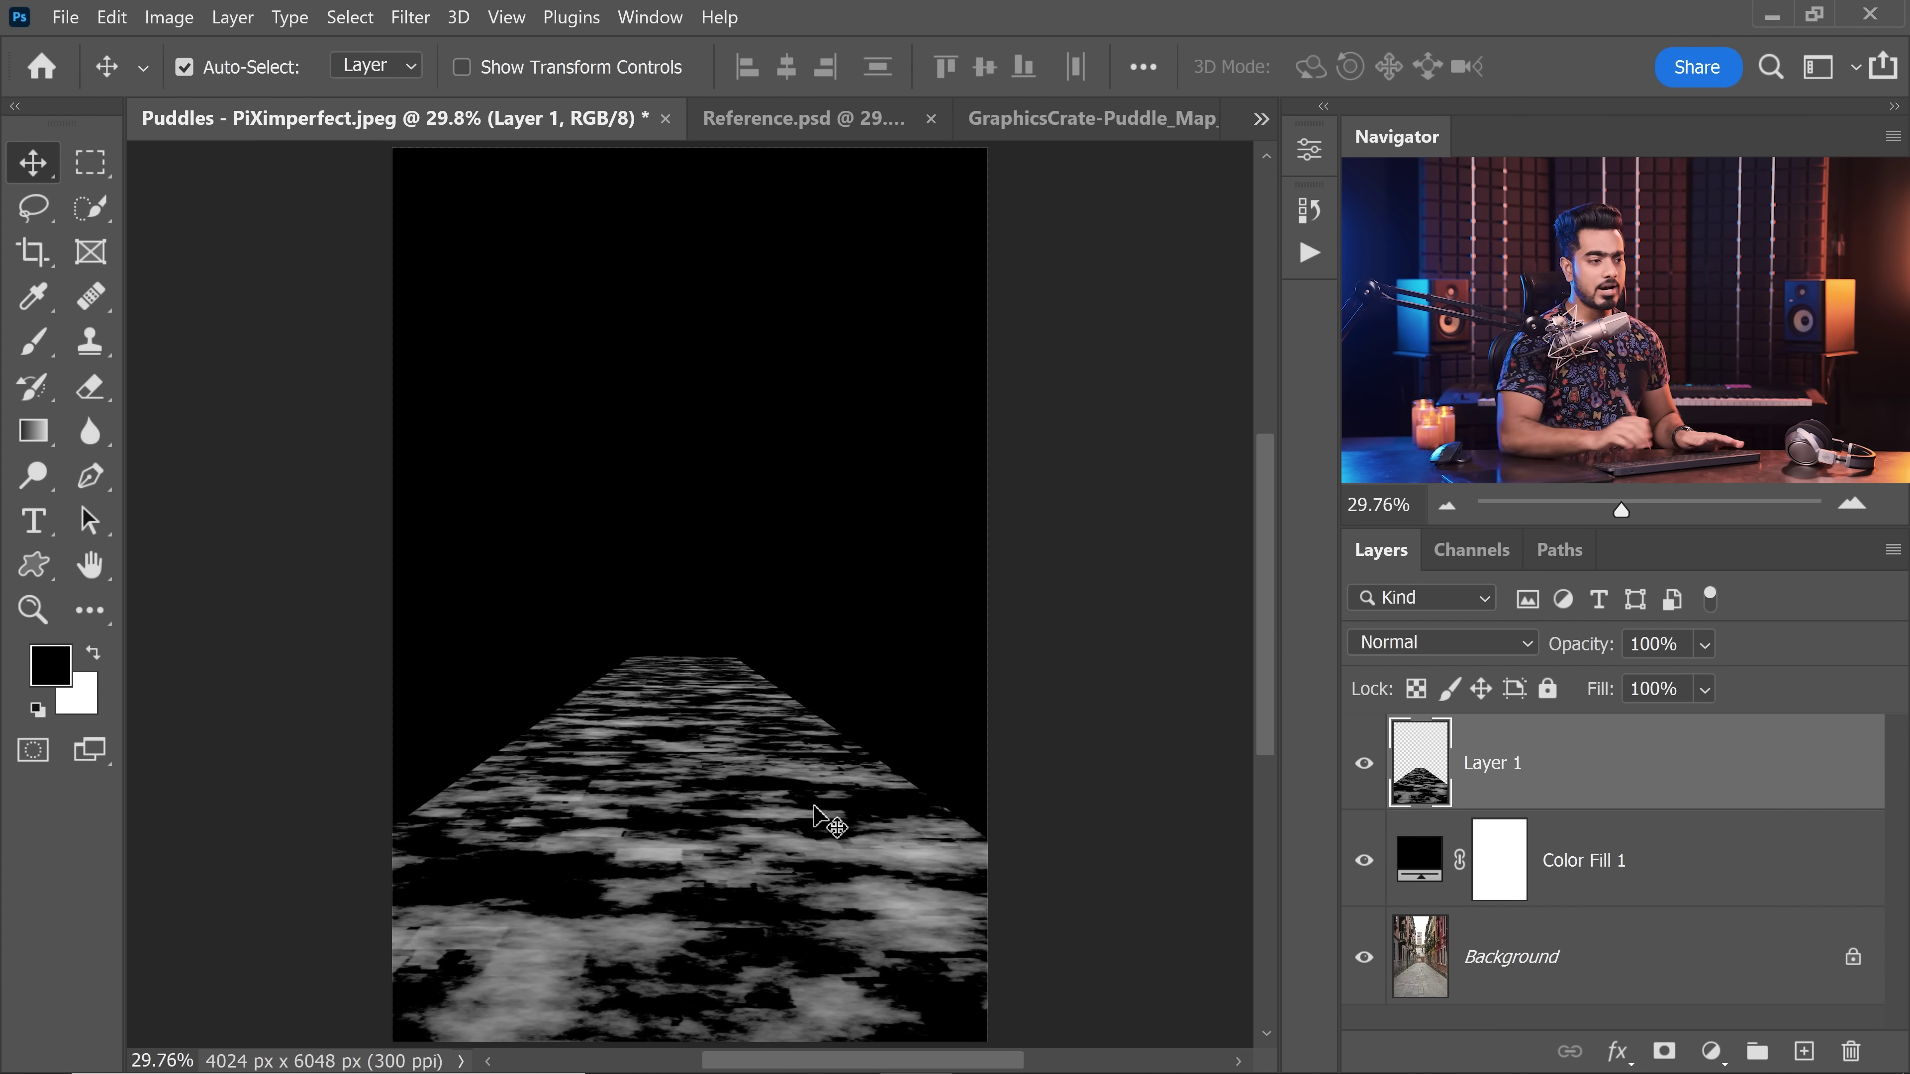
{"action": "left_click", "coordinate": [1712, 1051]}
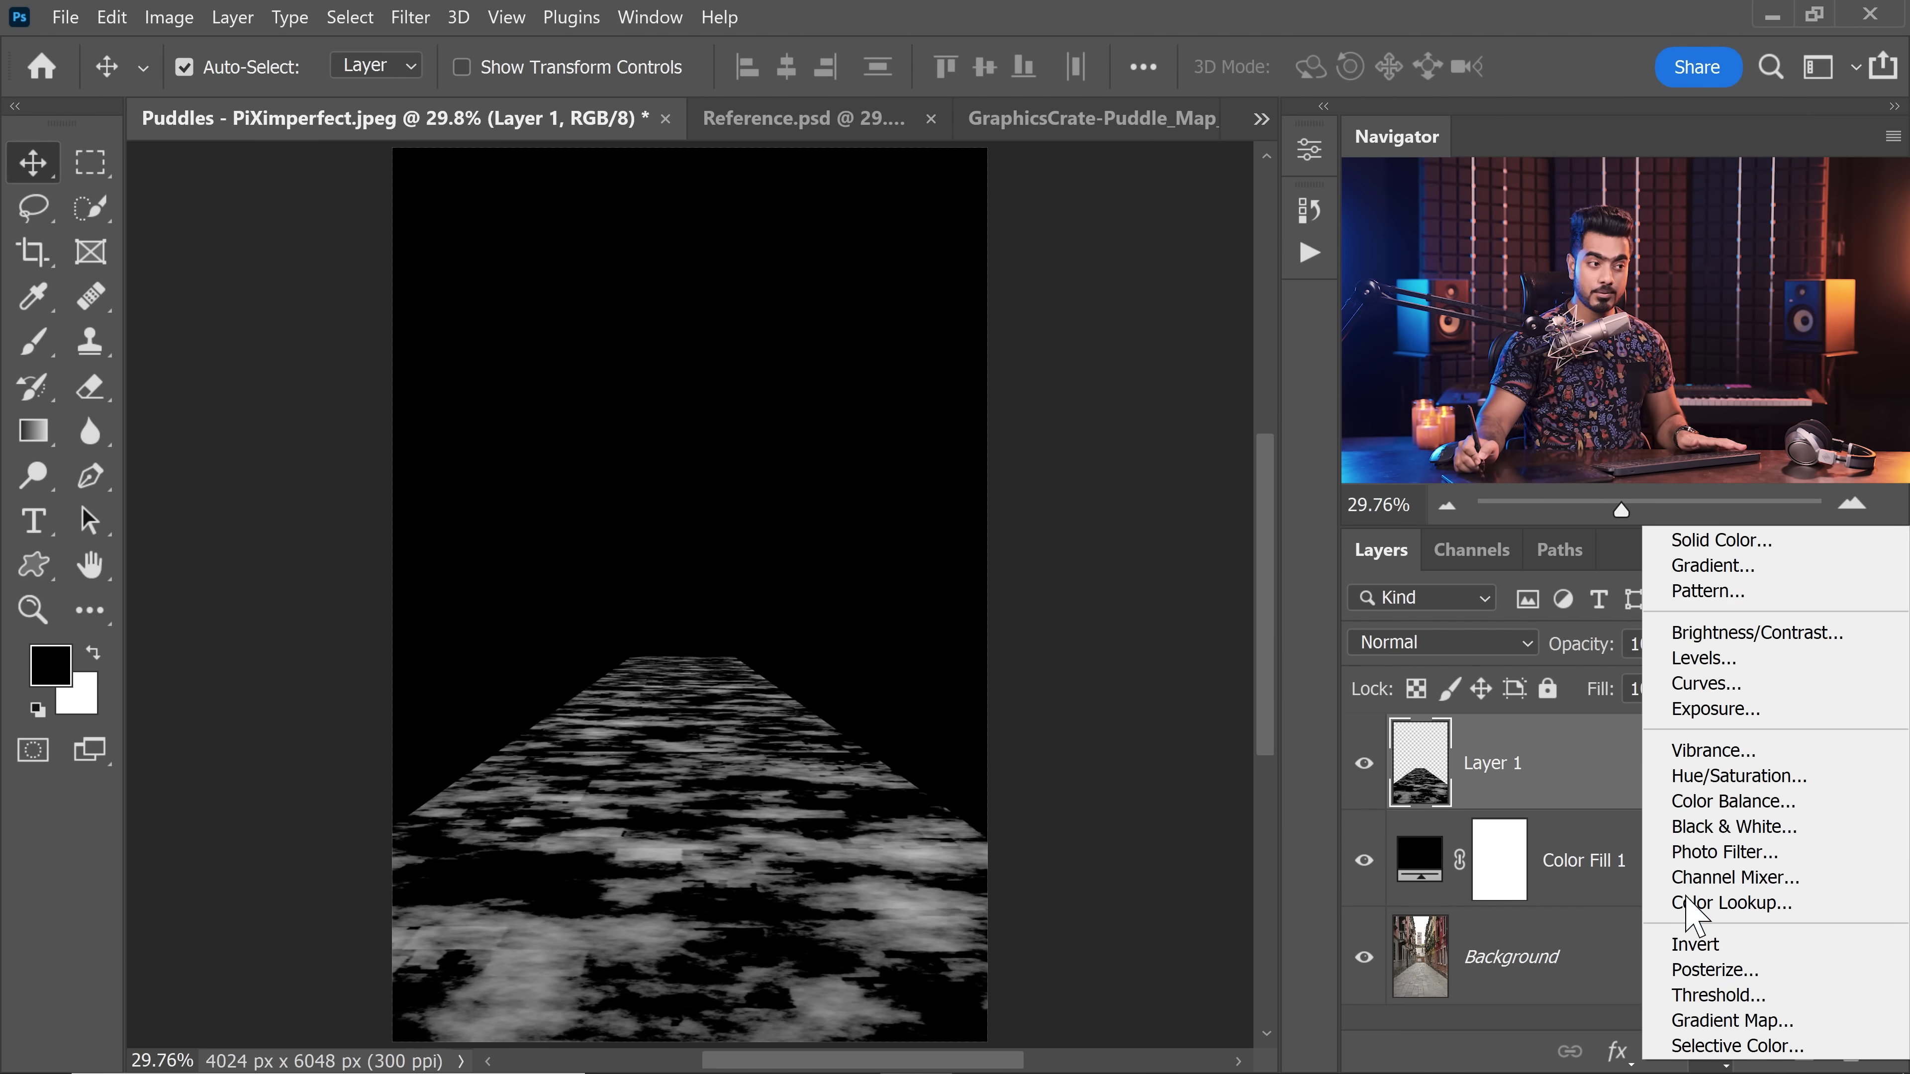
{"action": "left_click", "coordinate": [1706, 683]}
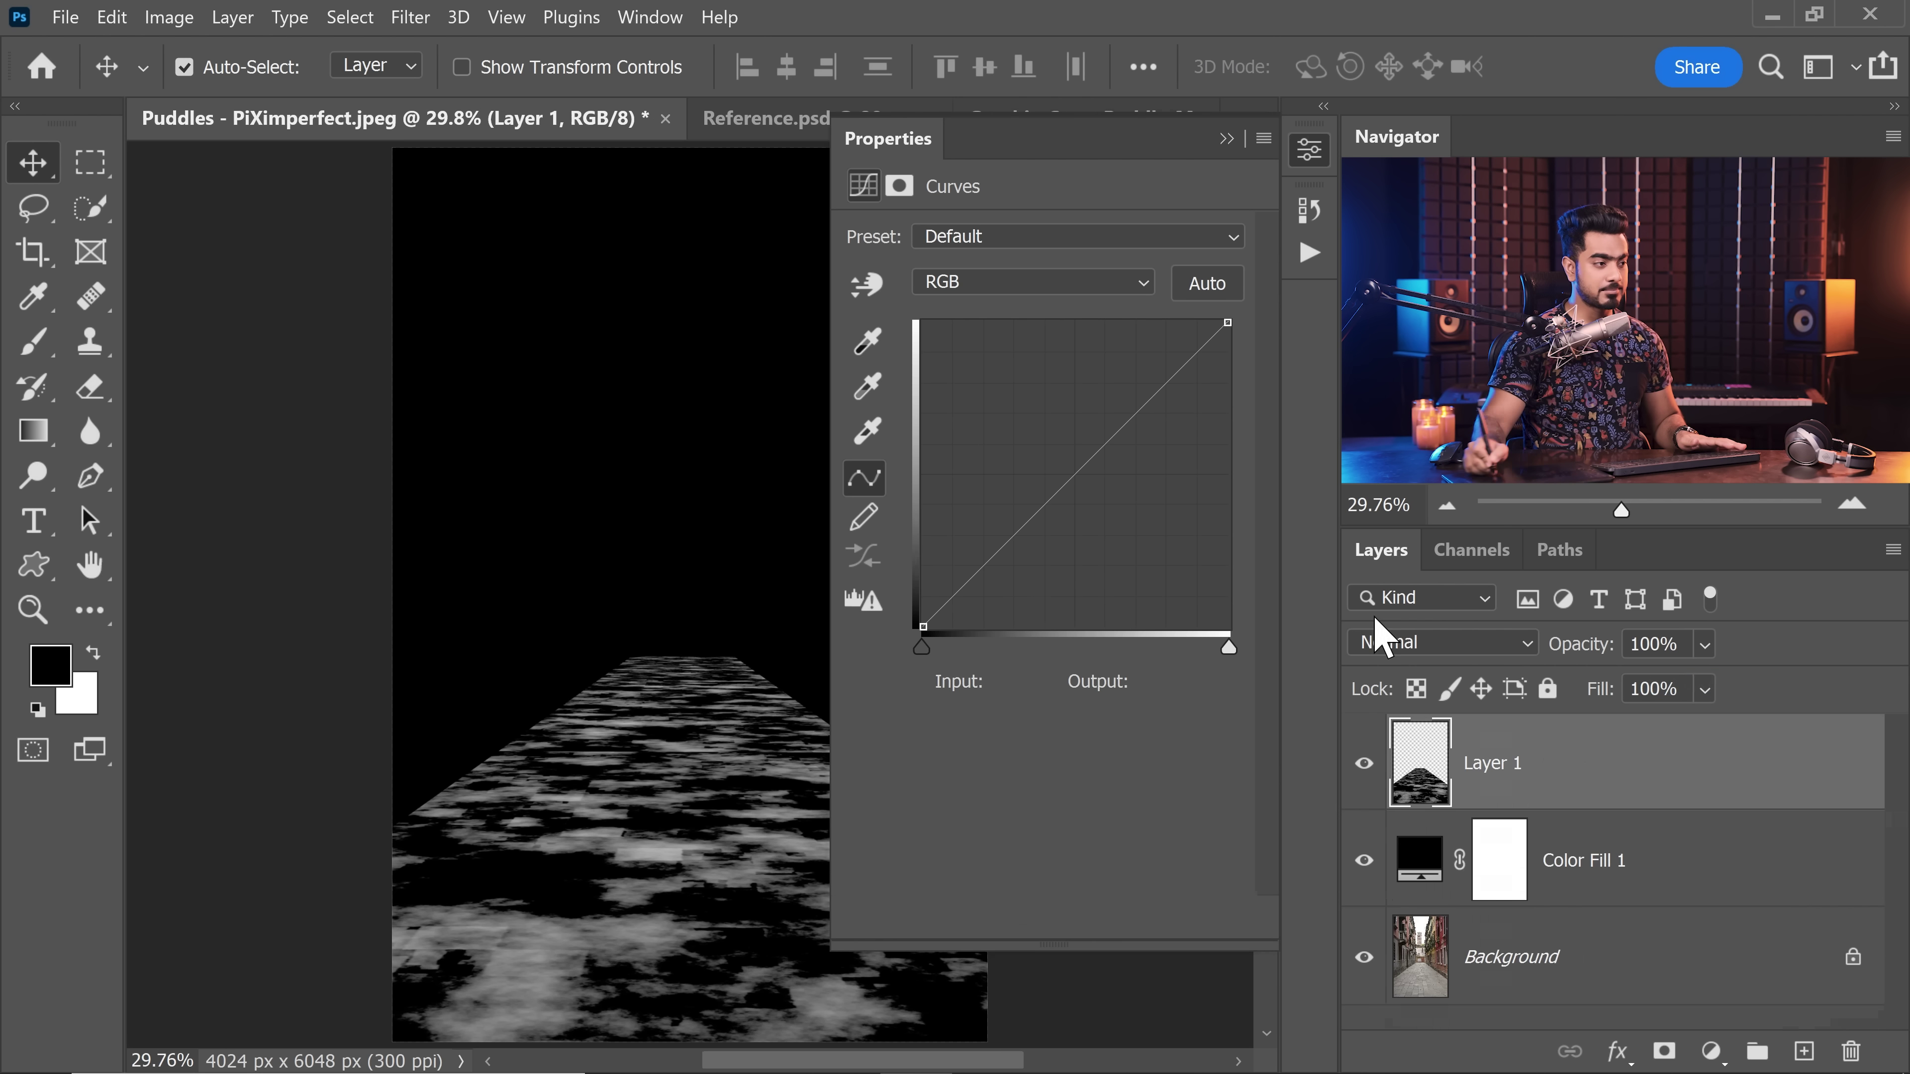
{"action": "left_click", "coordinate": [1229, 649]}
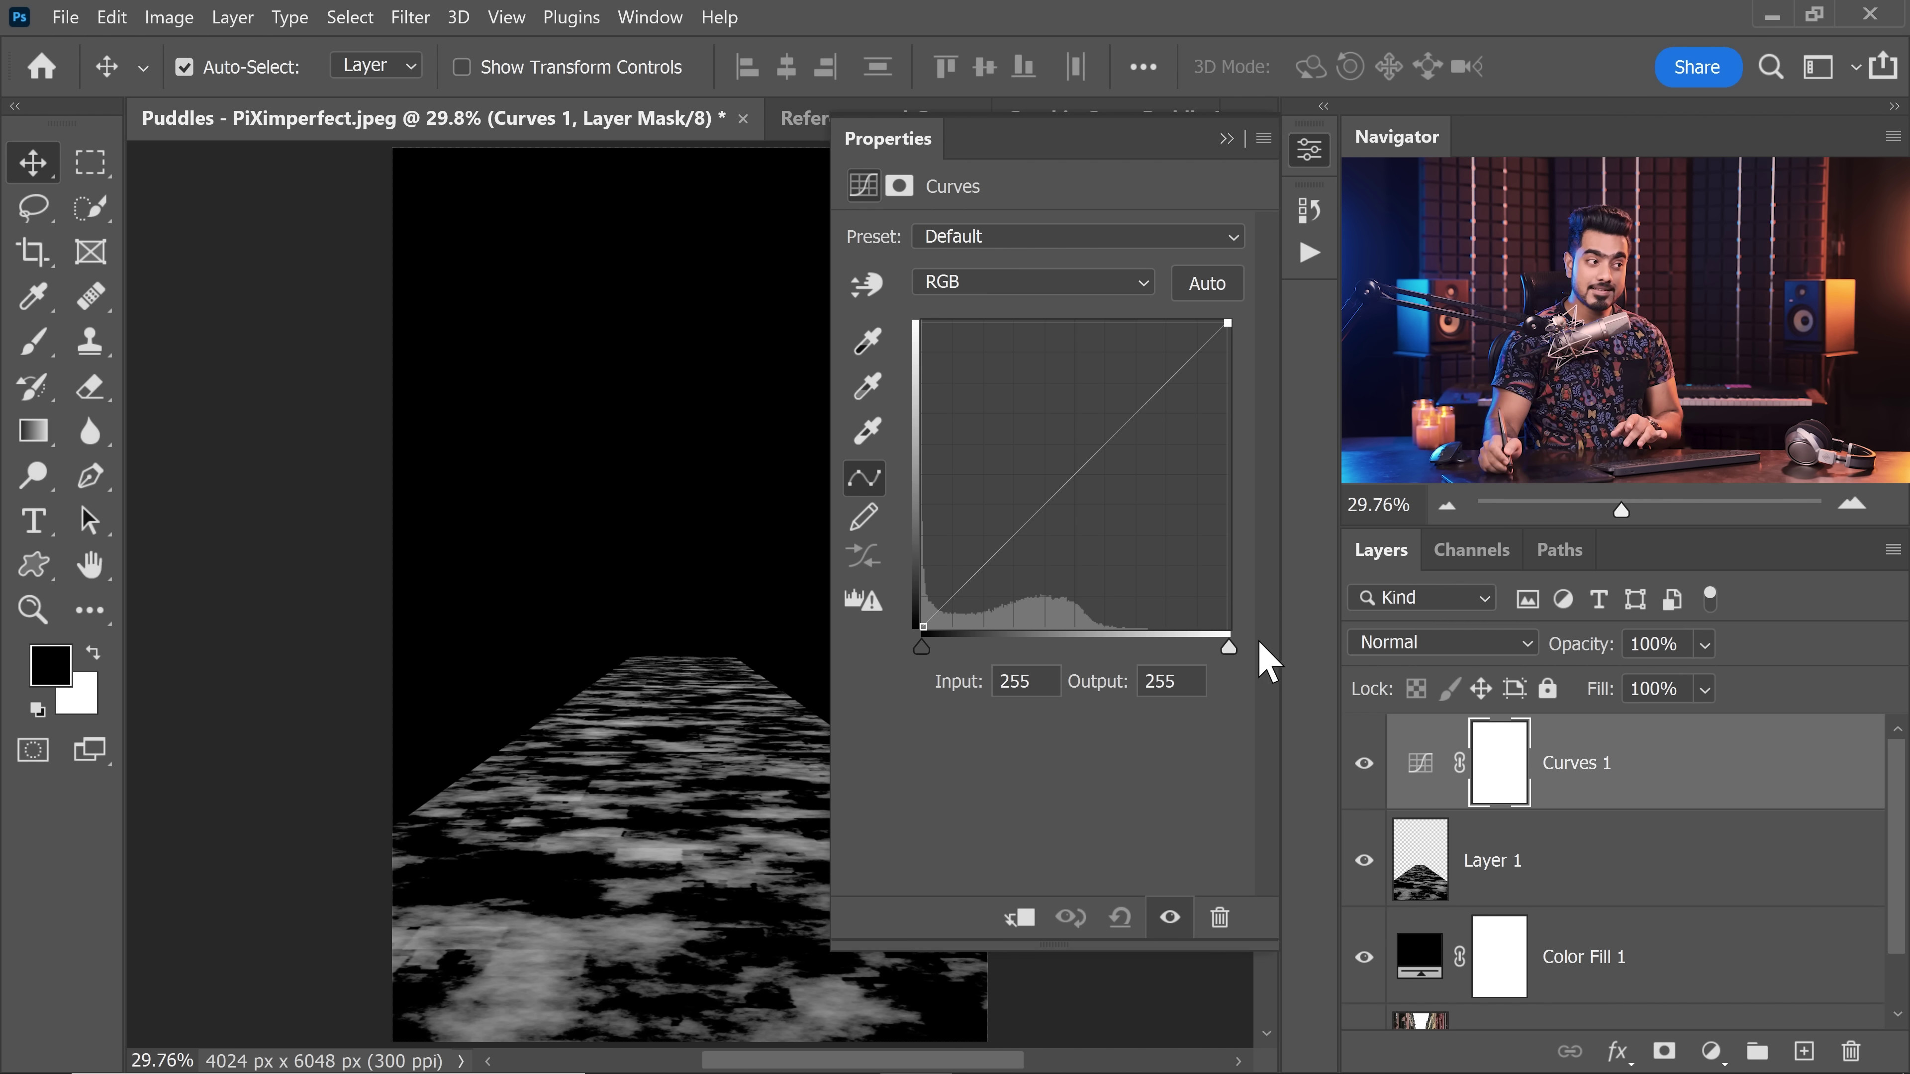
{"action": "left_click_drag", "start_coordinate": [1231, 650], "coordinate": [1113, 673]}
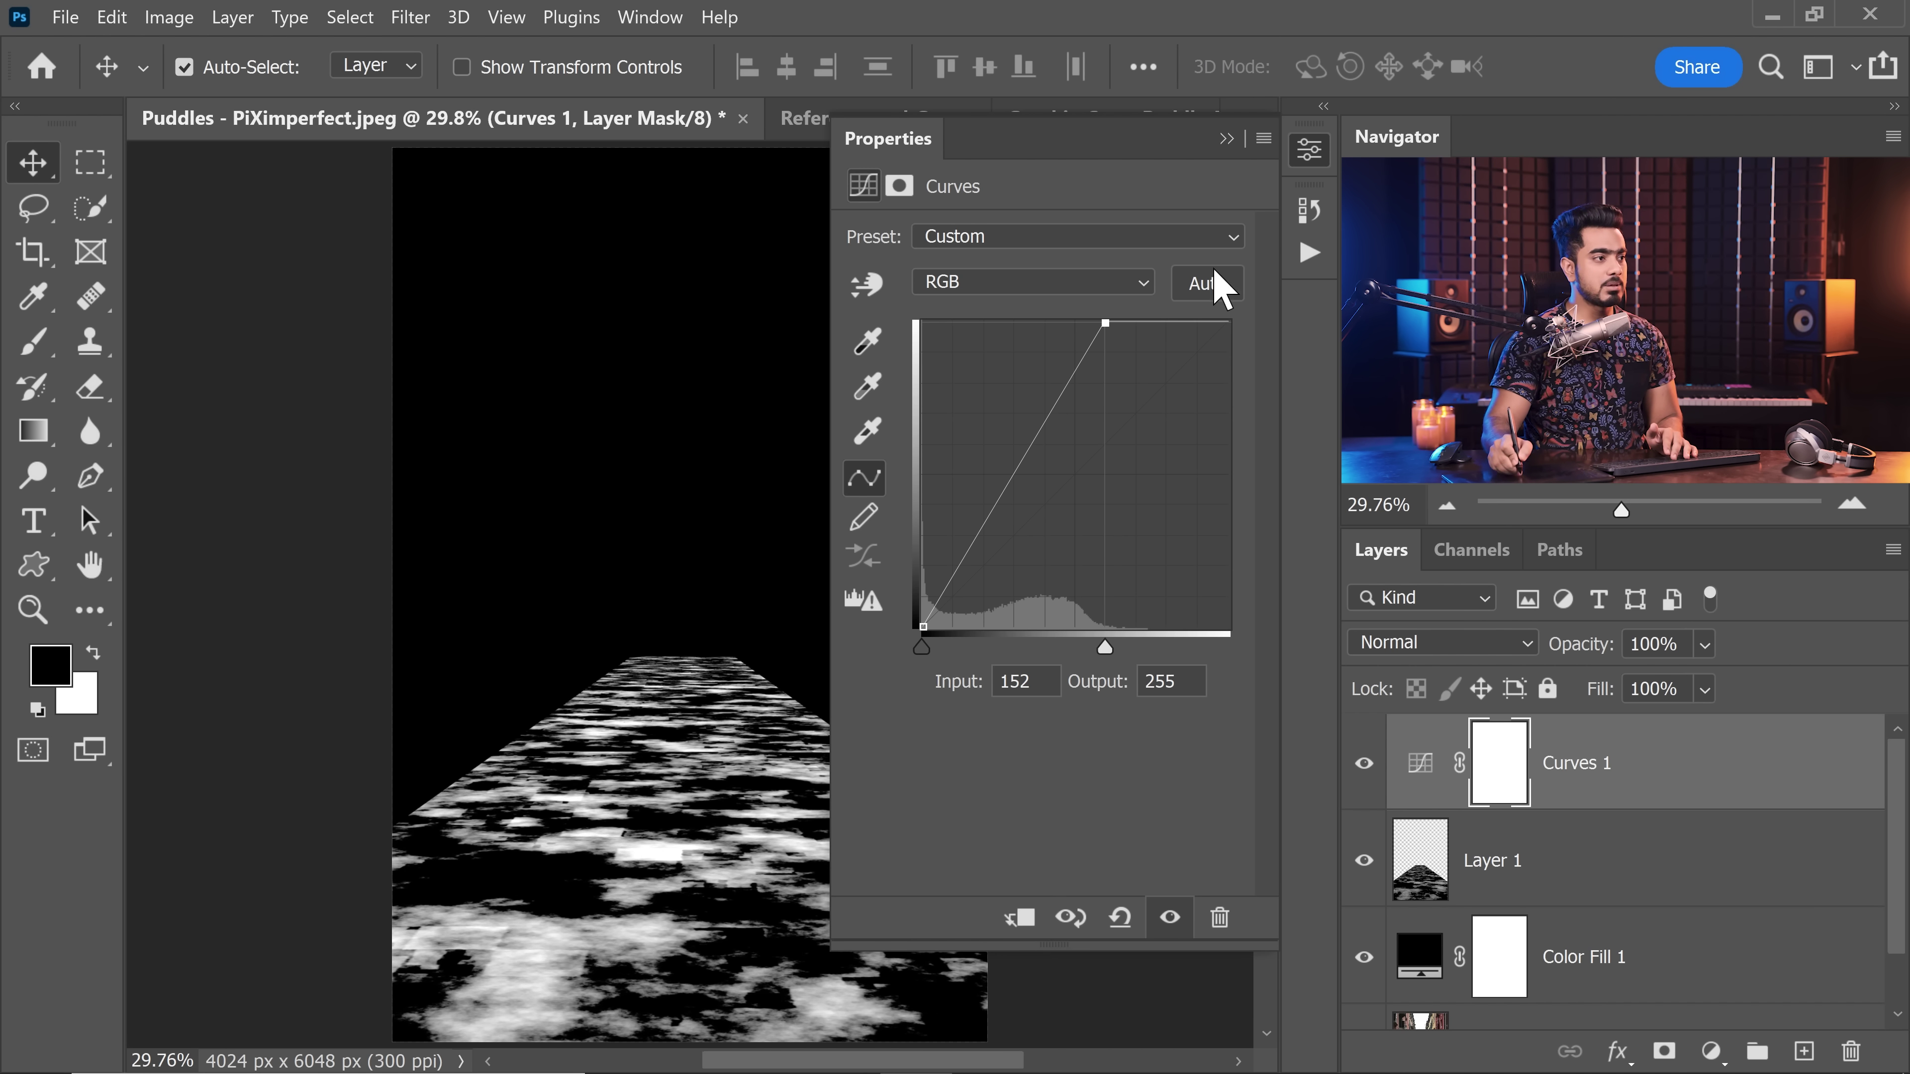
{"action": "left_click", "coordinate": [1225, 138]}
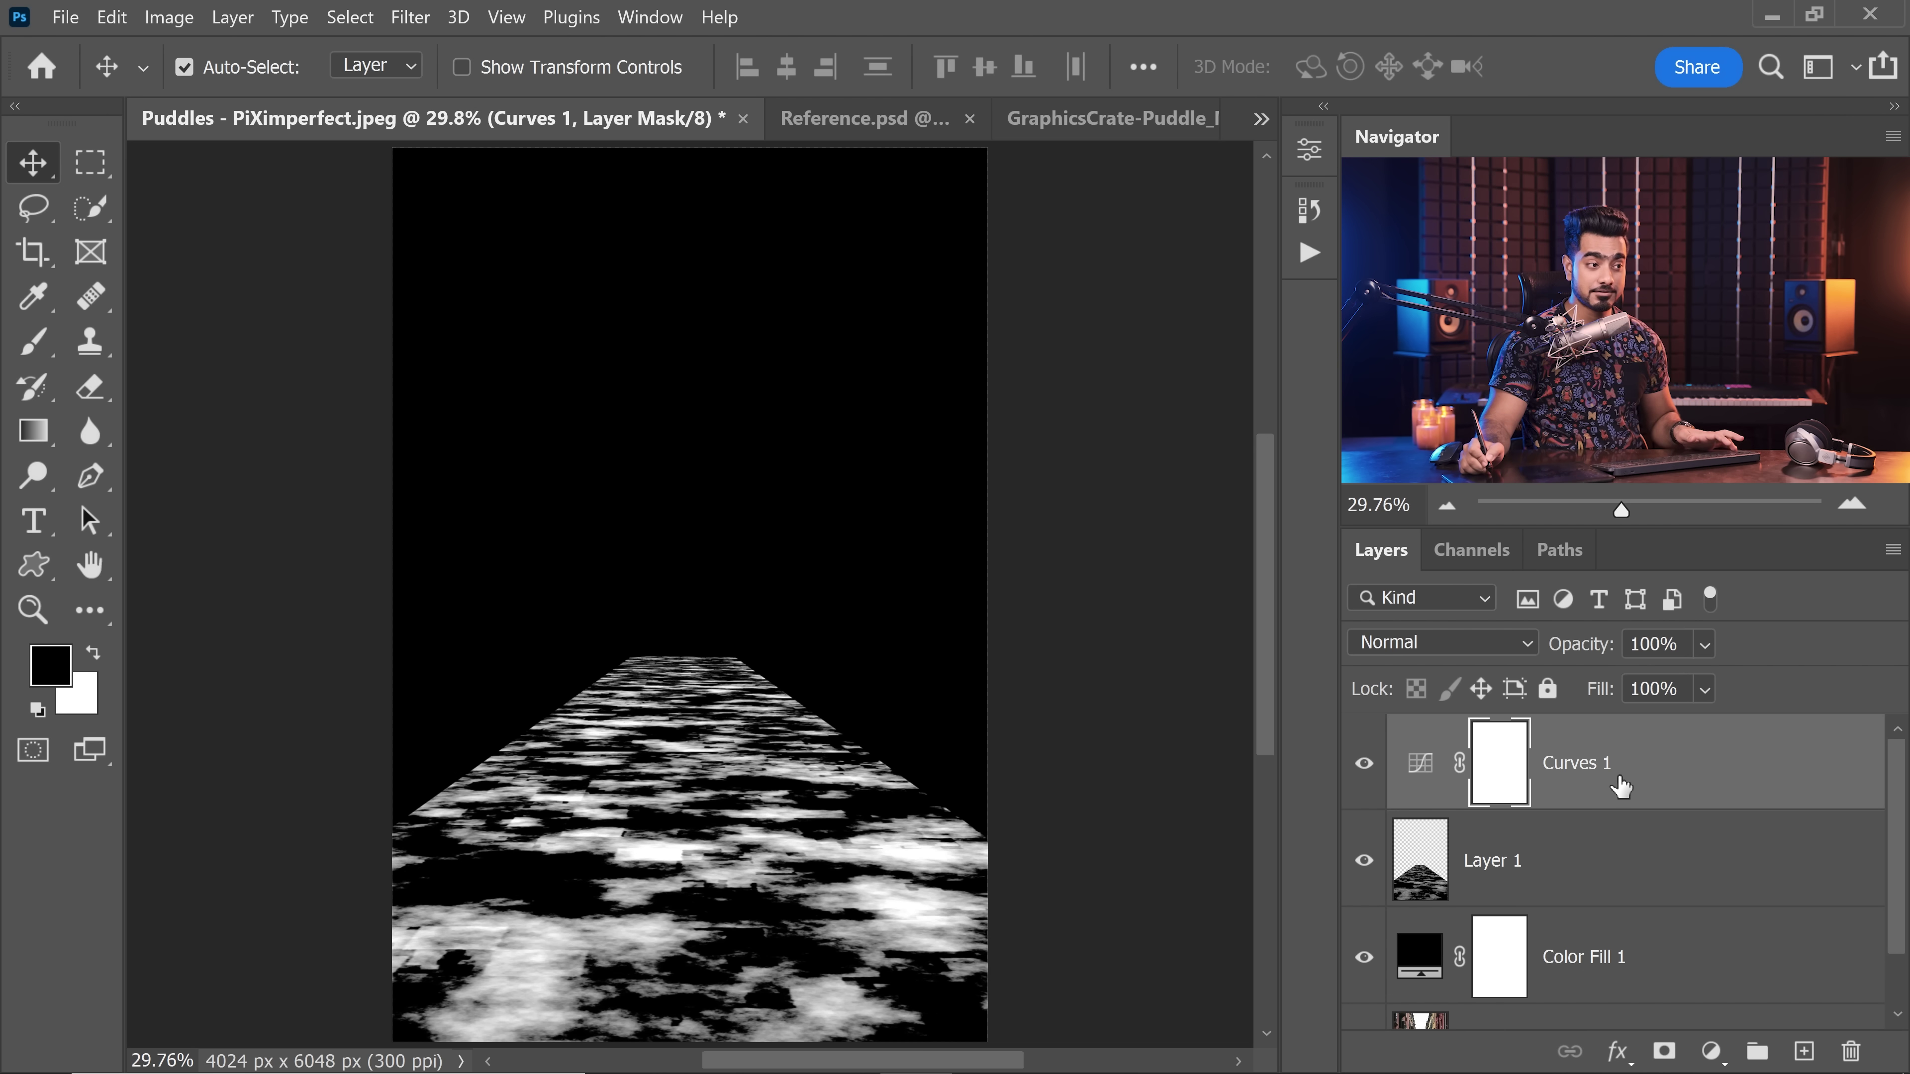
Step: Group Curves 1, Layer 1 and Color Fill 1, and name the group Map
{"action": "left_click", "coordinate": [1701, 971], "text": "shift"}
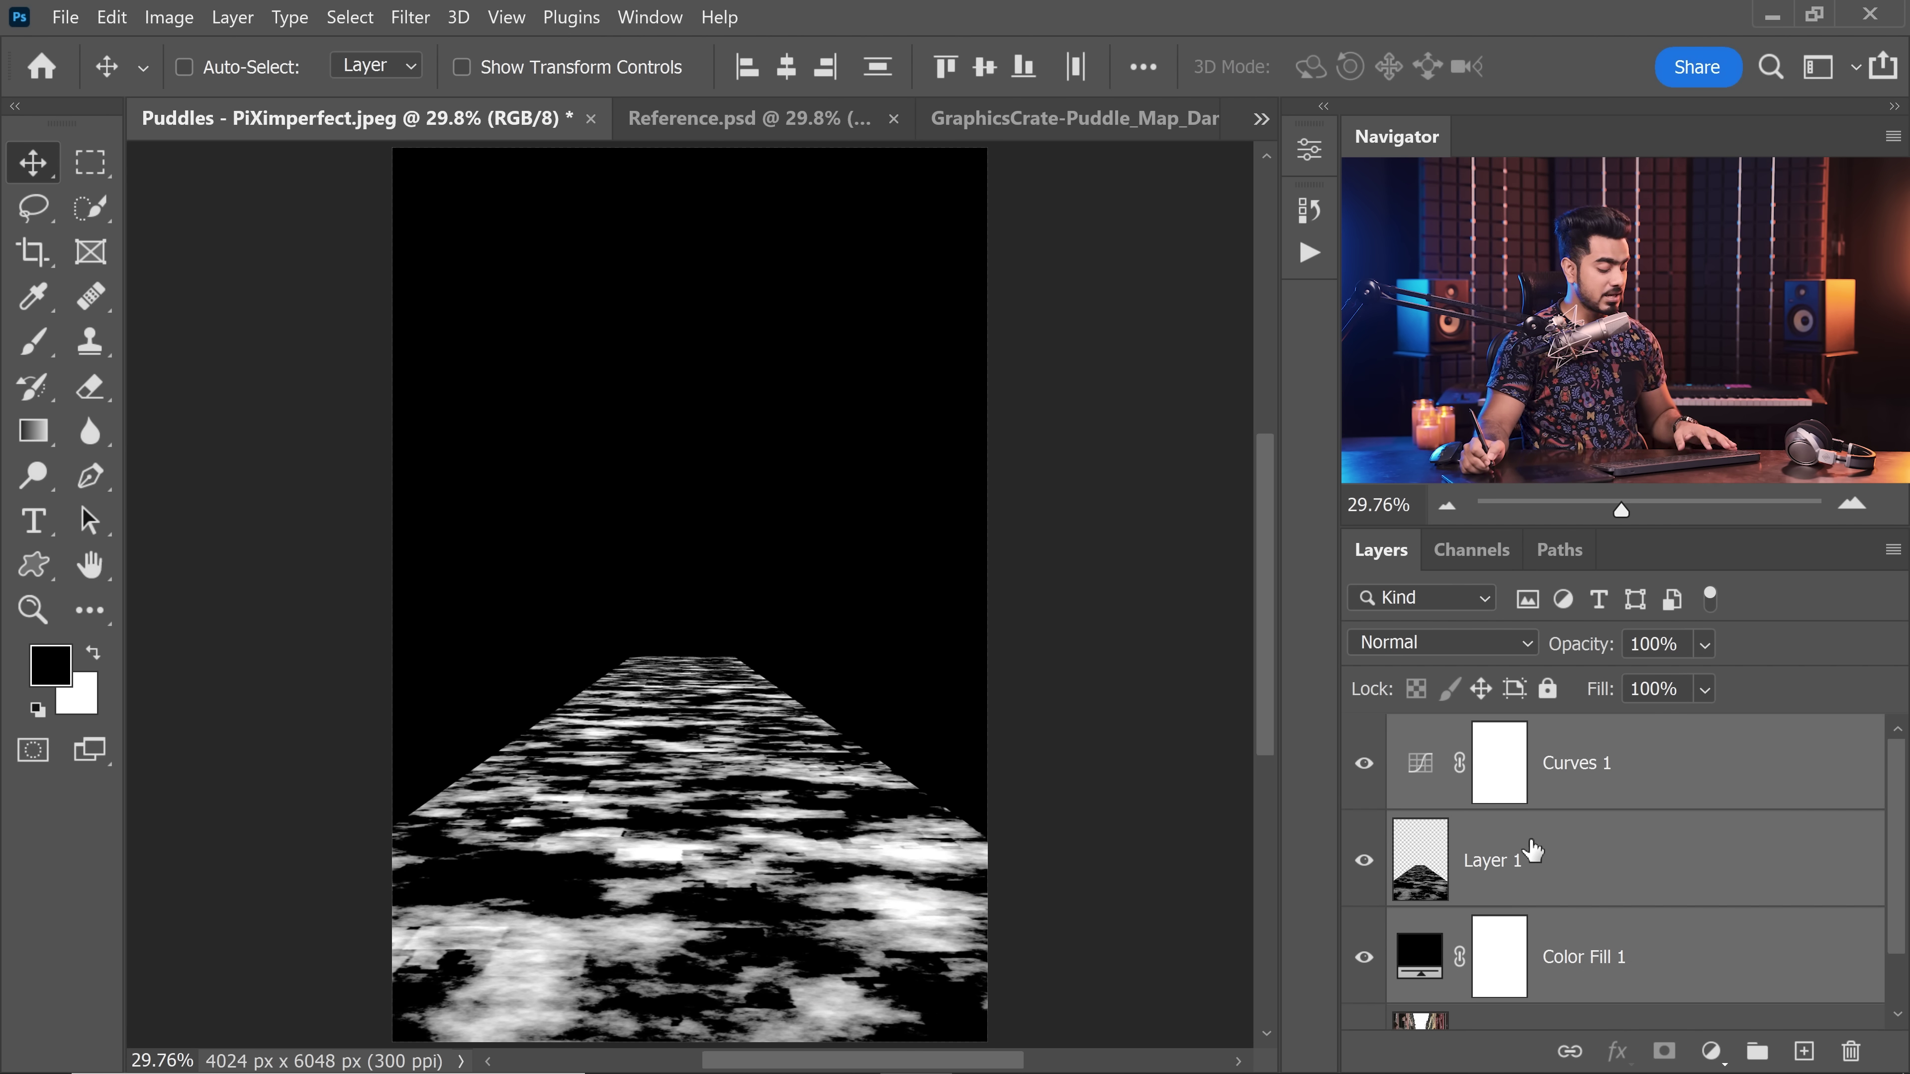
{"action": "key", "text": "ctrl+g"}
{"action": "double_click", "coordinate": [1472, 736]}
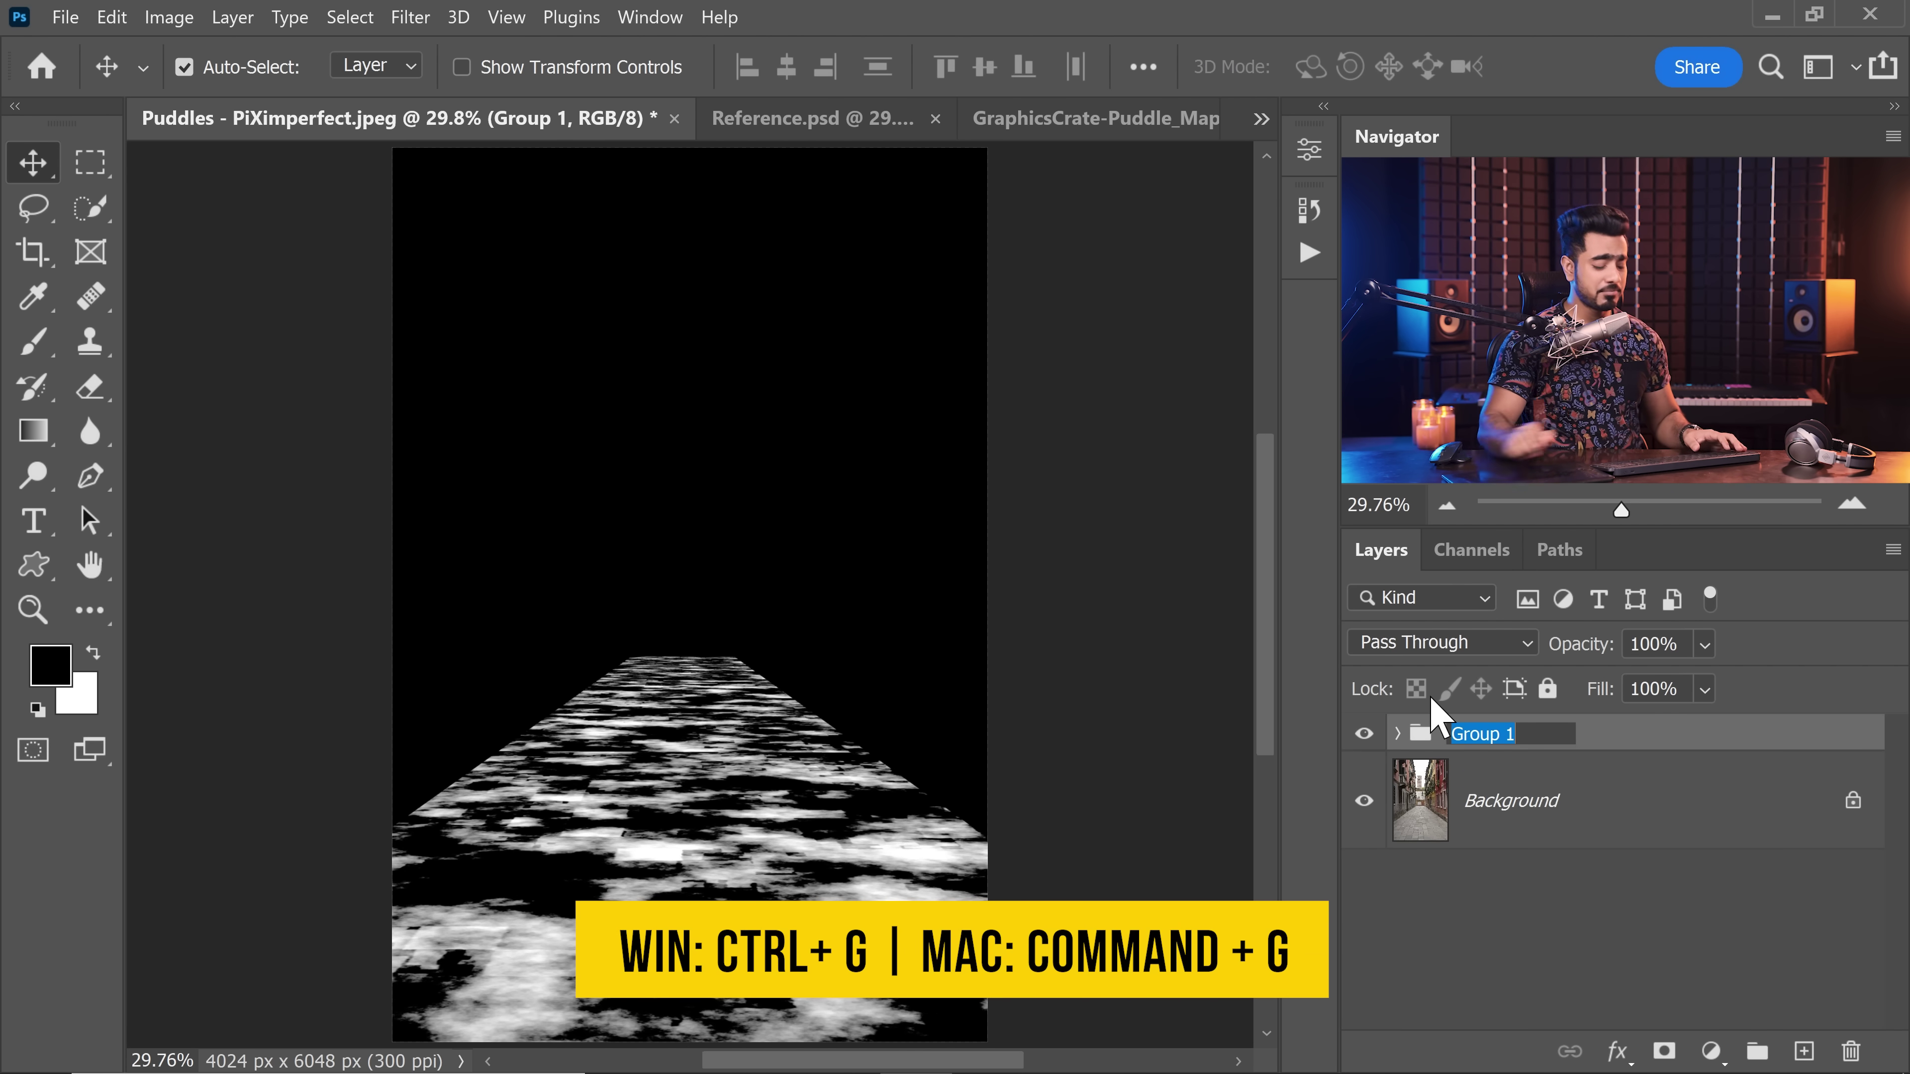
{"action": "type", "text": "Map"}
{"action": "key", "text": "Return"}
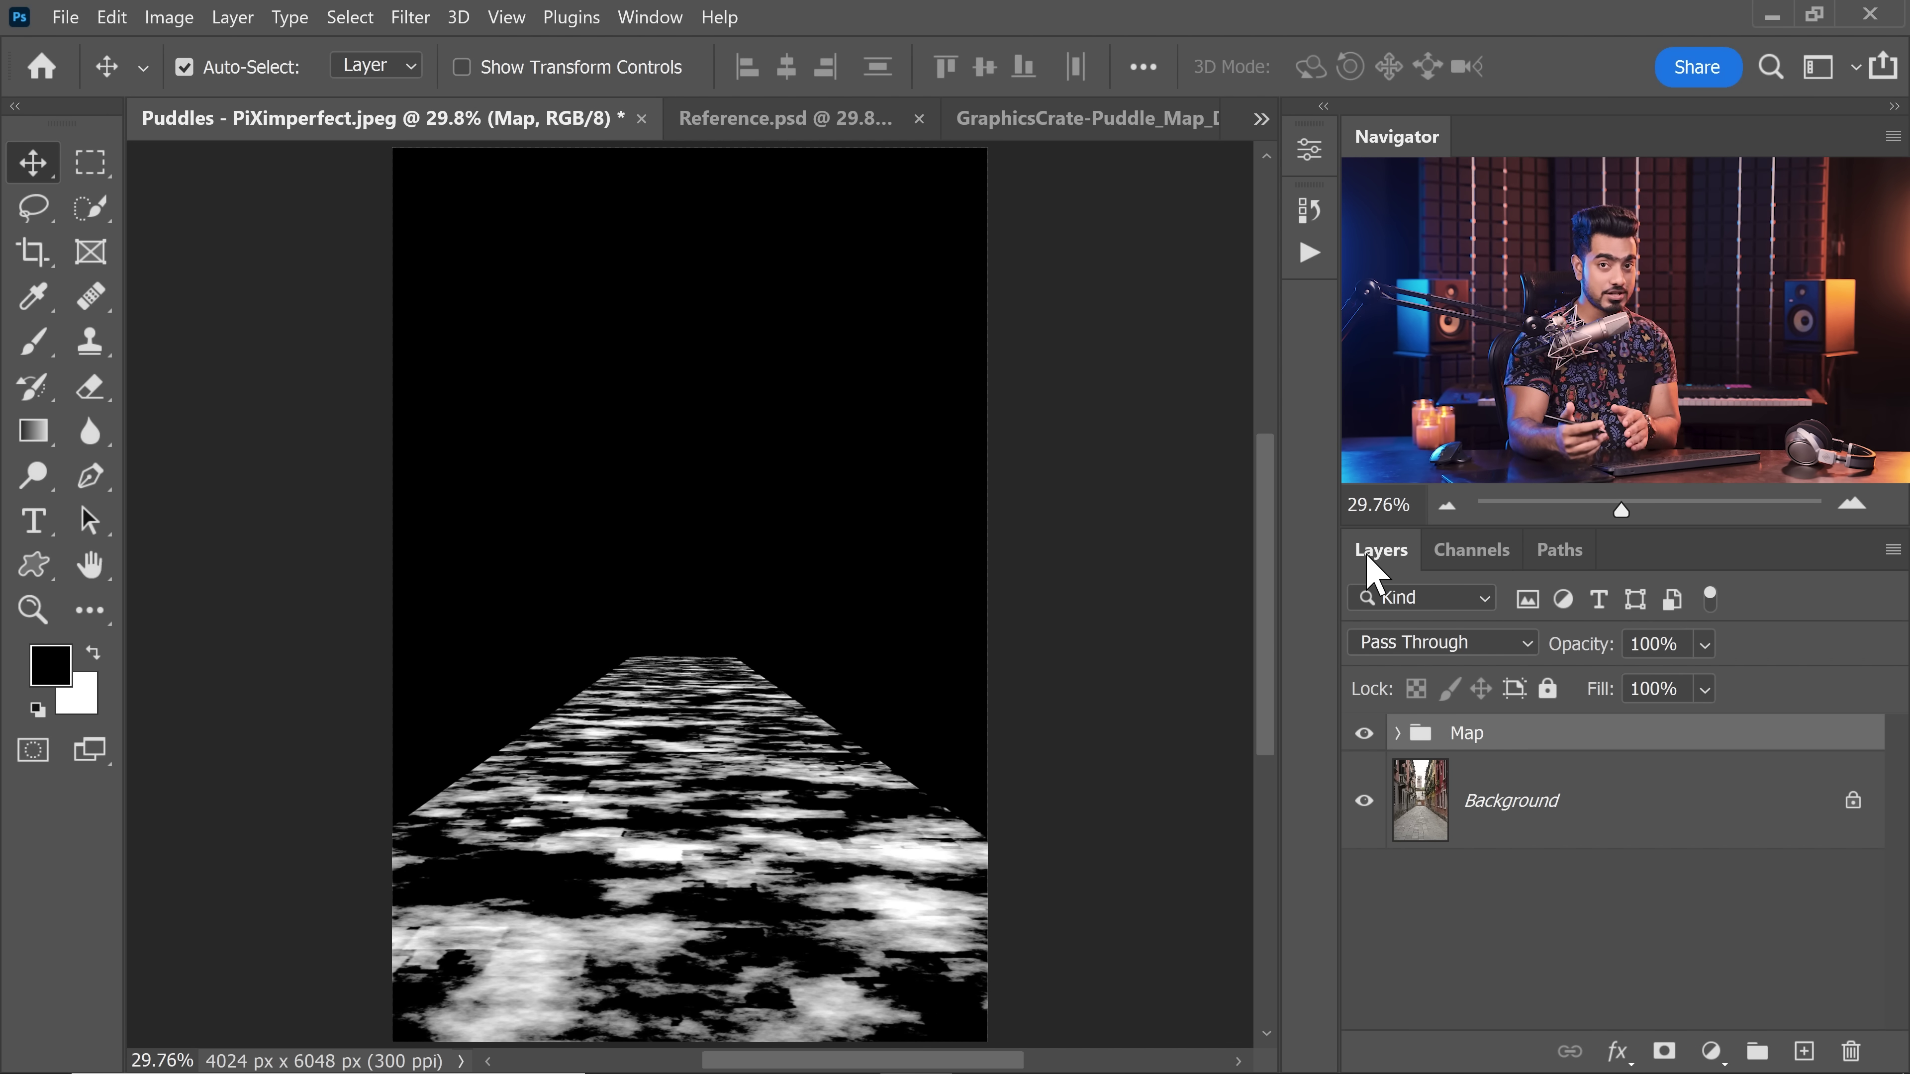
Step: Load the RGB composite's highlights as a selection, save it as a new alpha channel and check that channel before returning to RGB
{"action": "left_click", "coordinate": [1474, 555]}
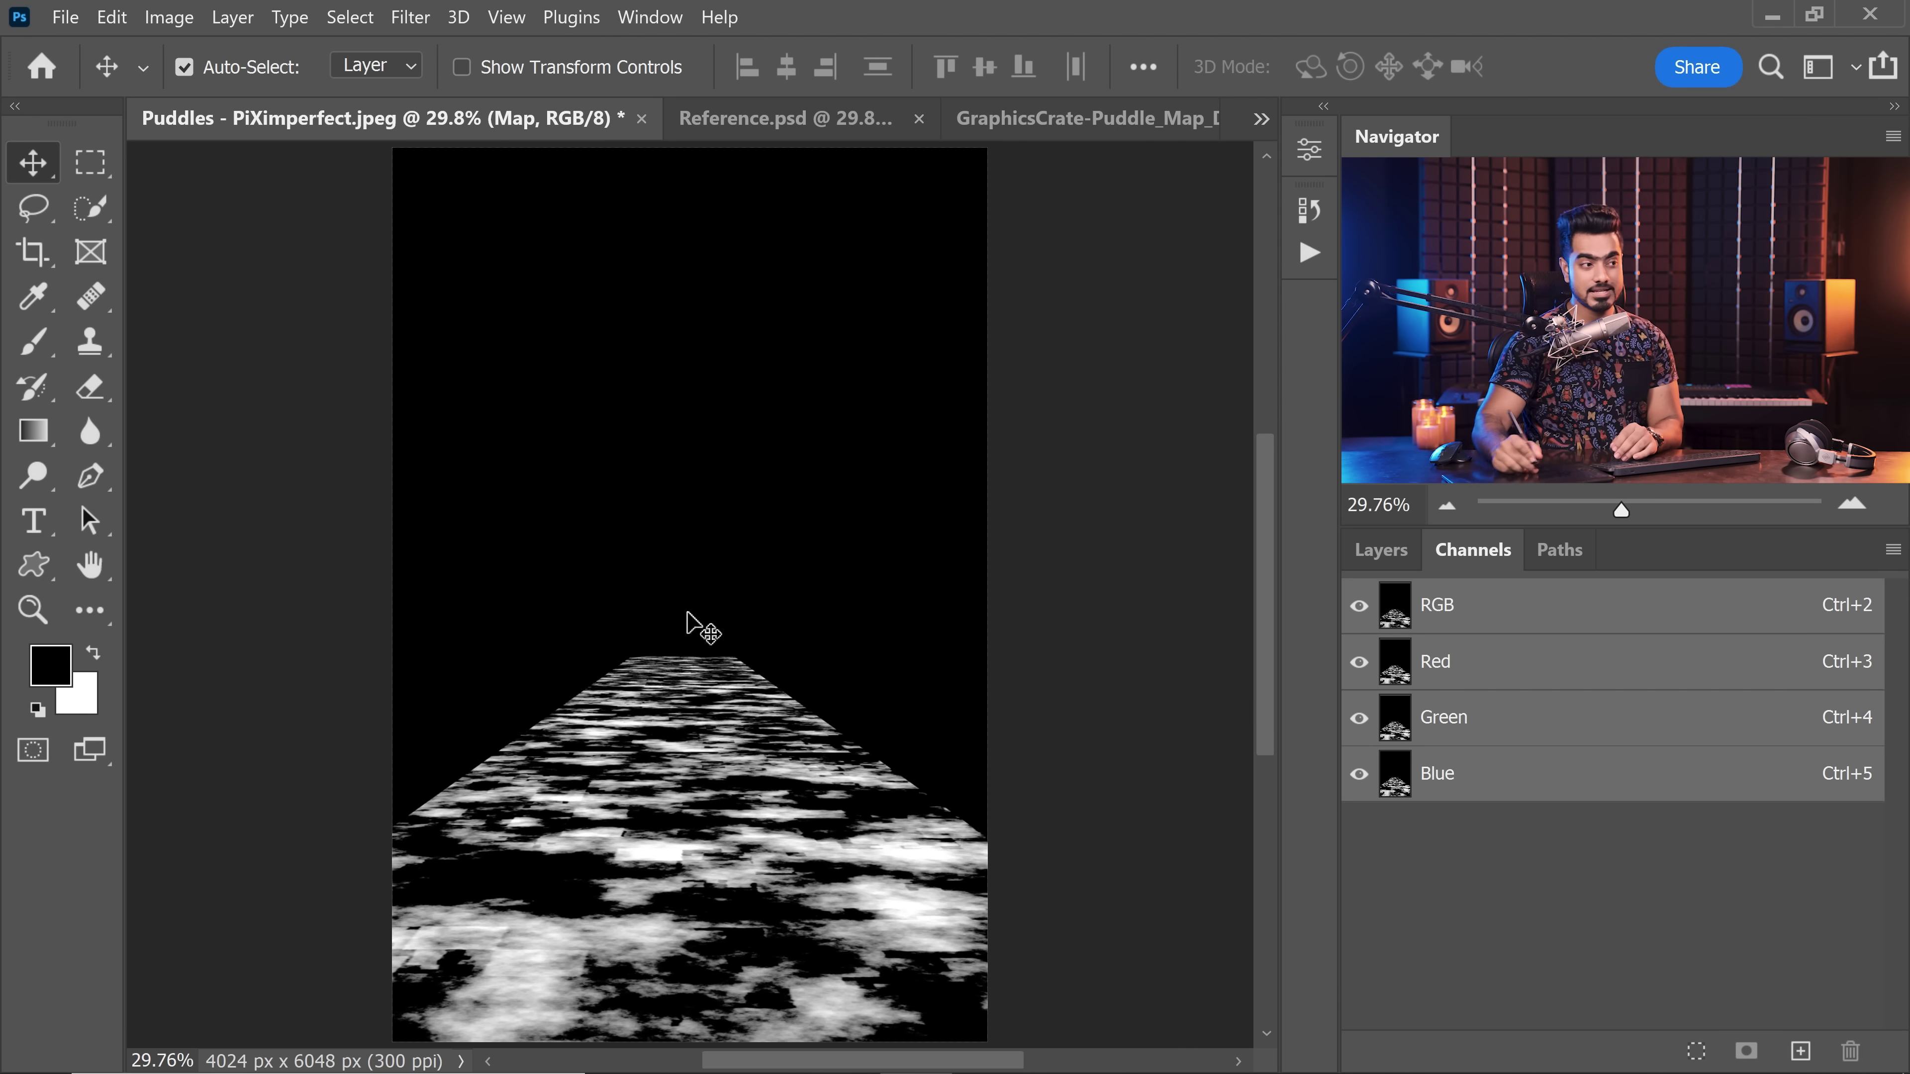
{"action": "key", "text": "ctrl"}
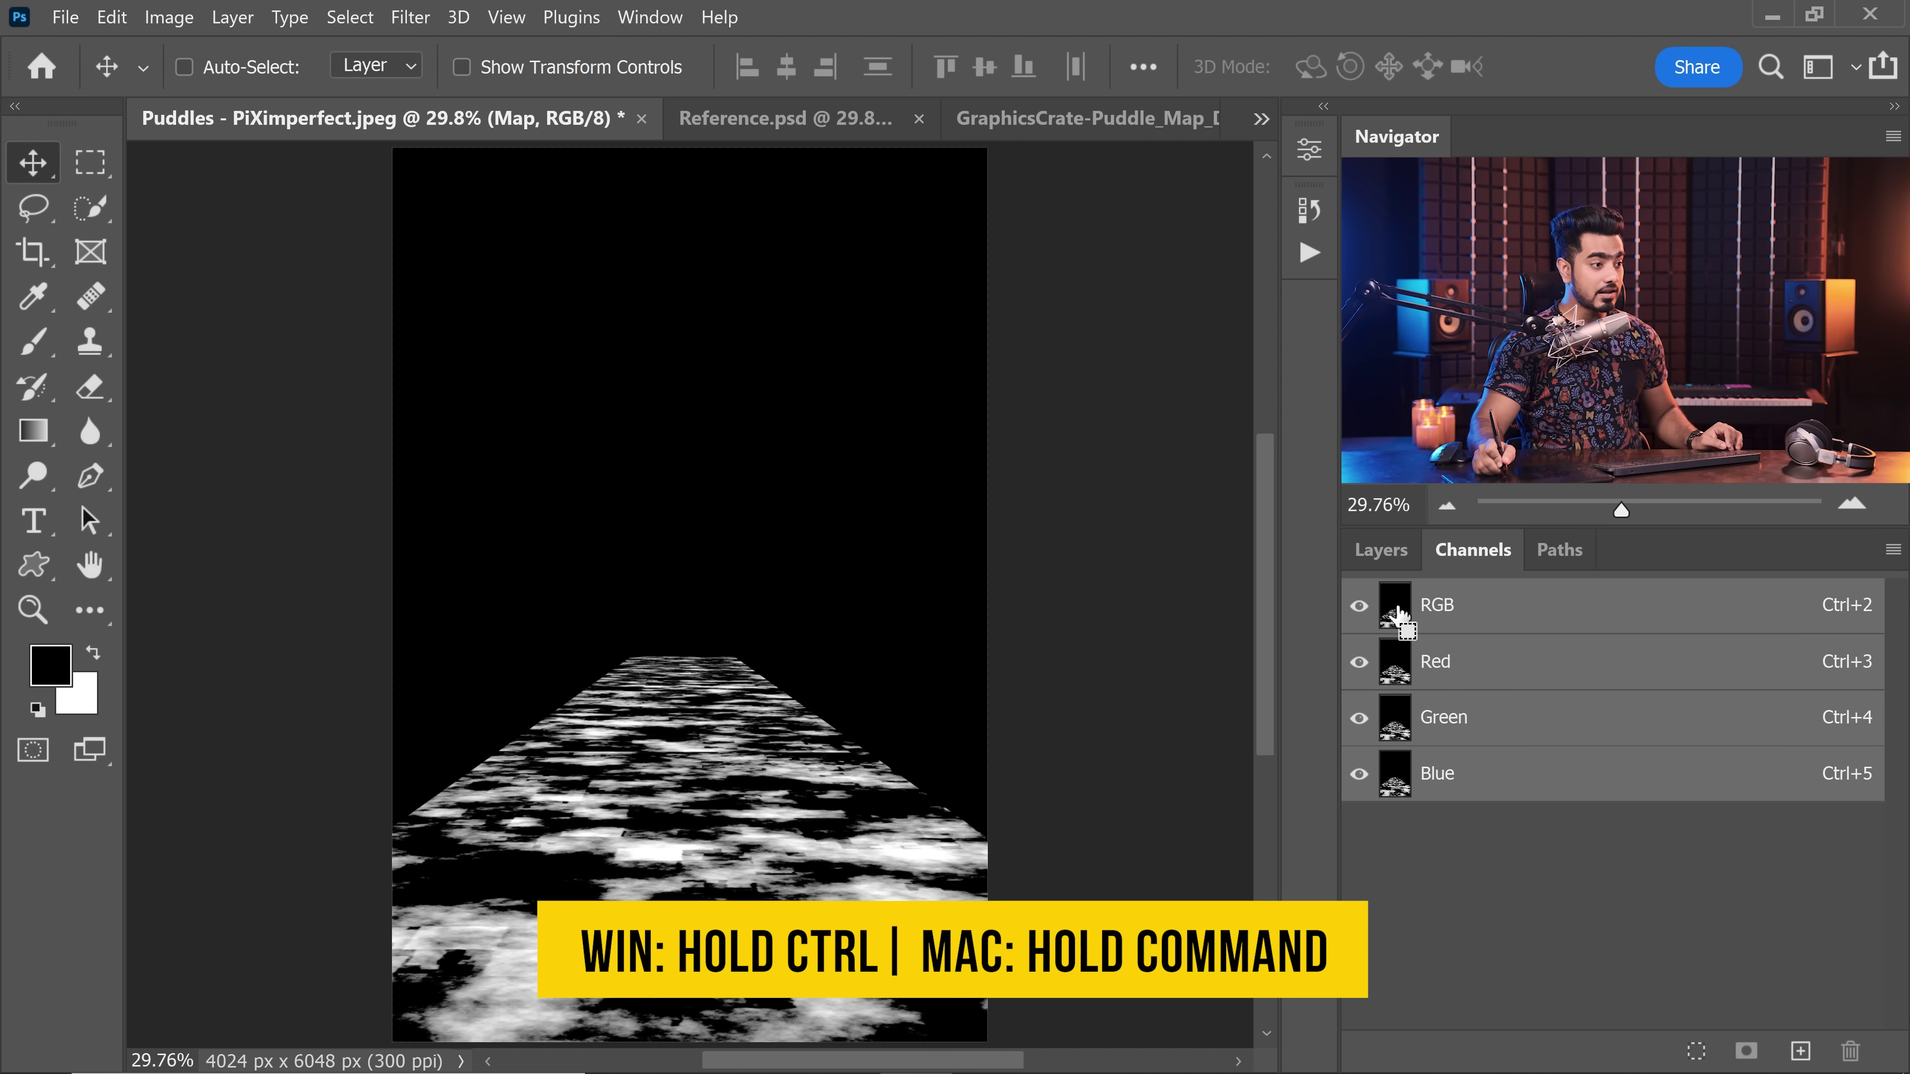
{"action": "left_click", "coordinate": [1400, 640], "text": "ctrl"}
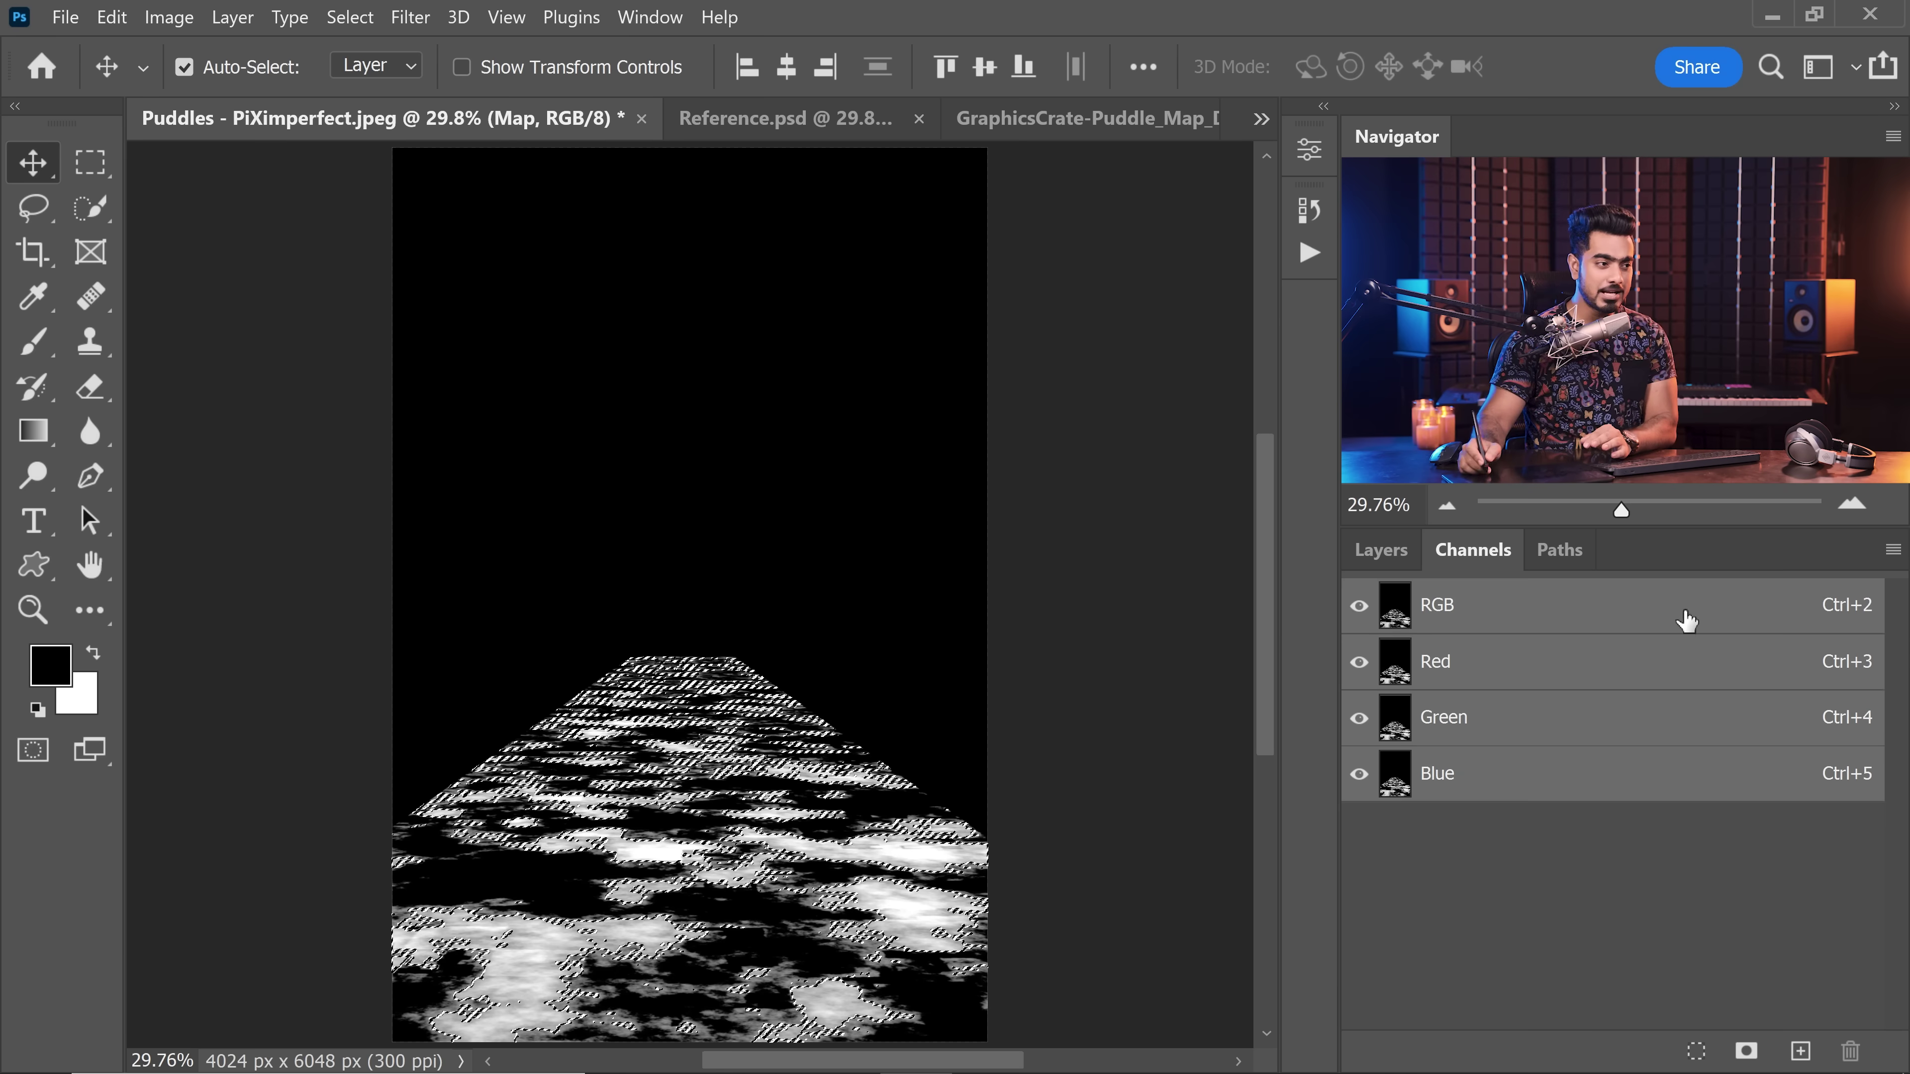
{"action": "left_click", "coordinate": [1746, 1052]}
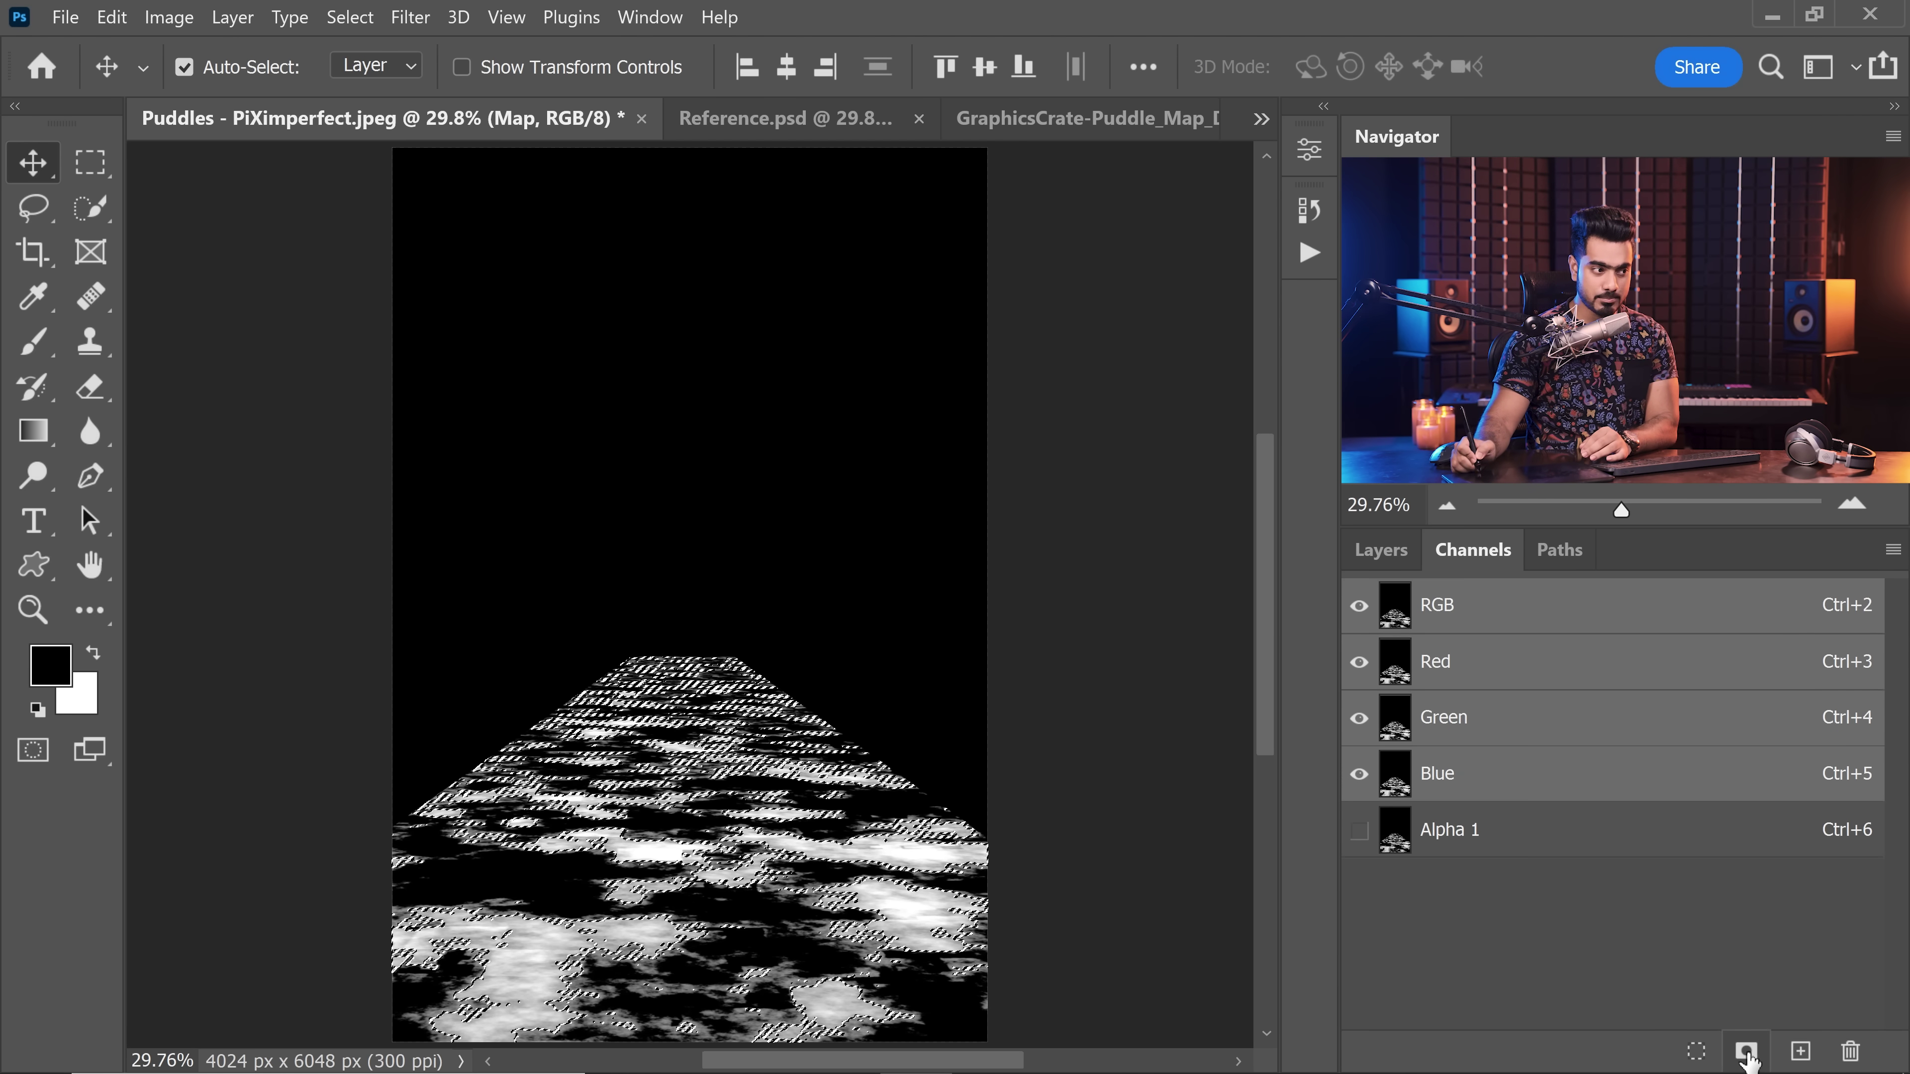
{"action": "left_click", "coordinate": [1493, 856]}
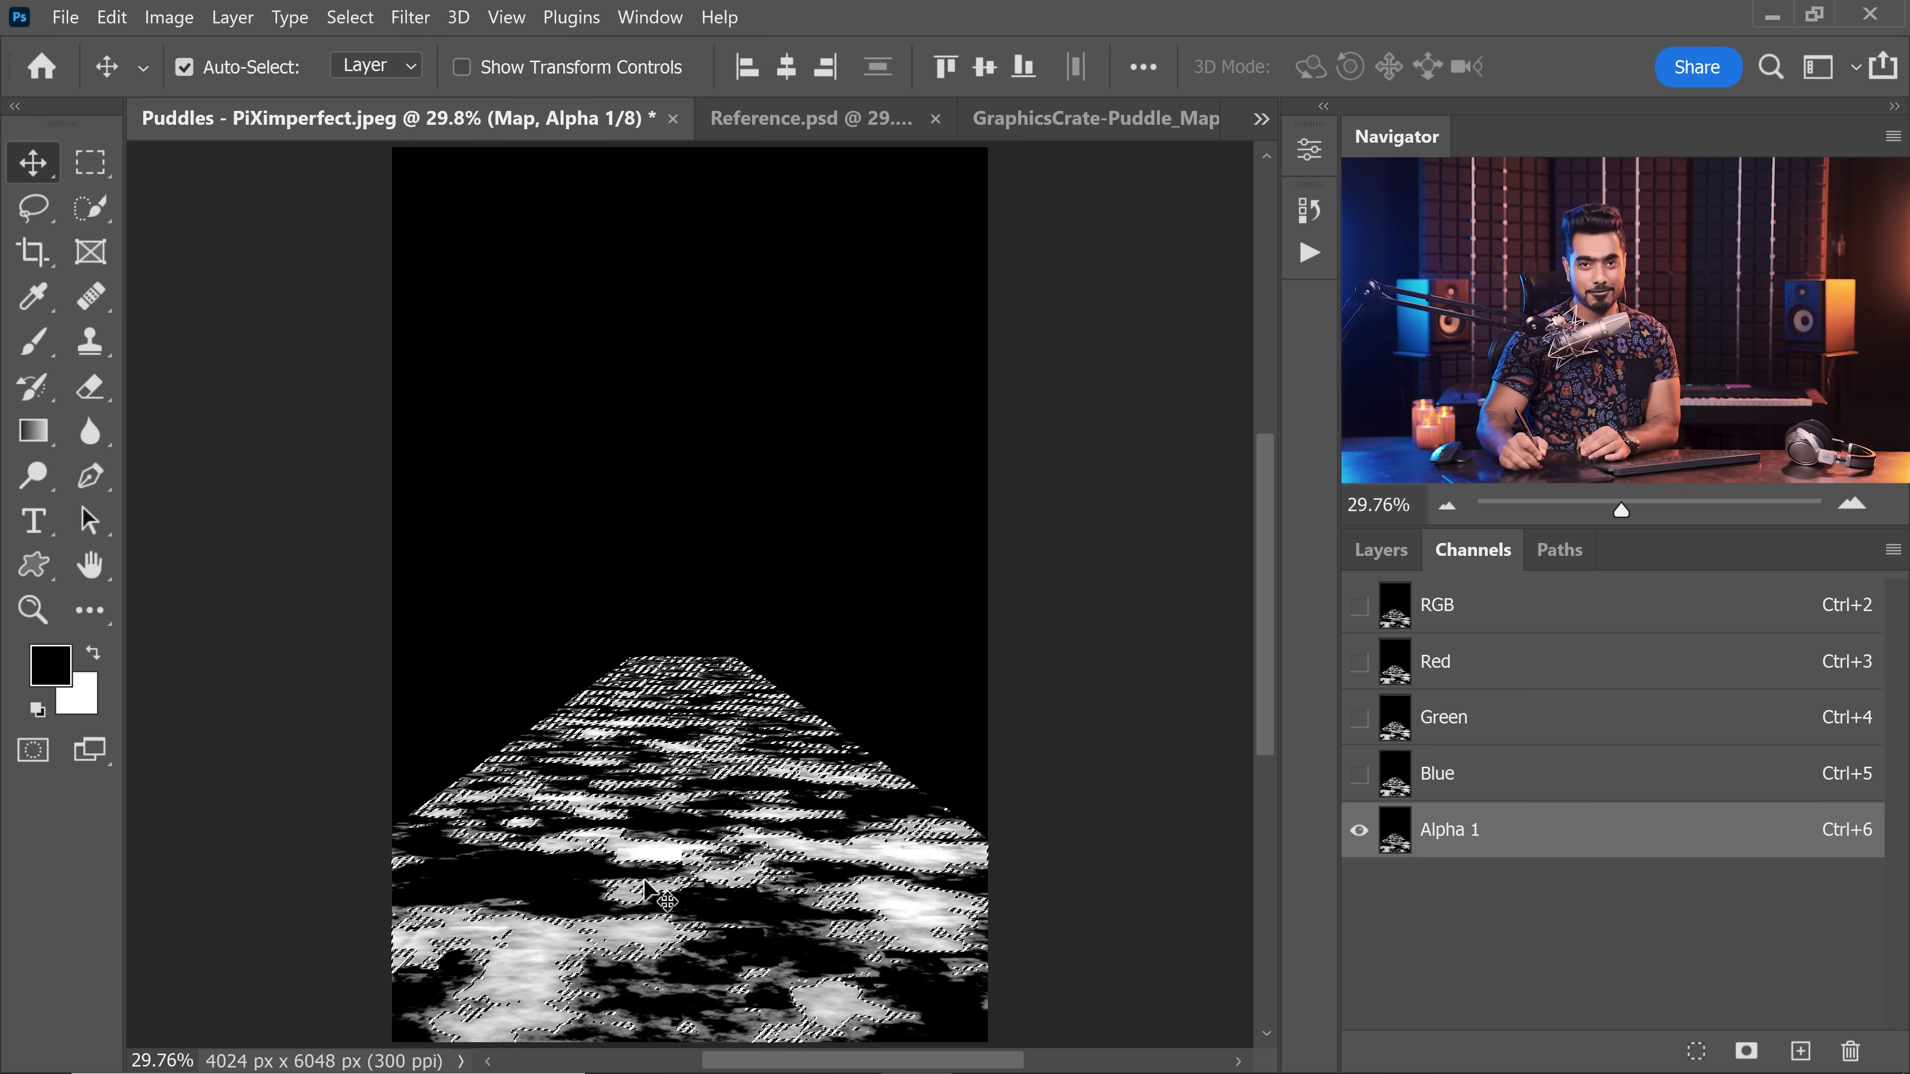
{"action": "left_click", "coordinate": [1527, 610]}
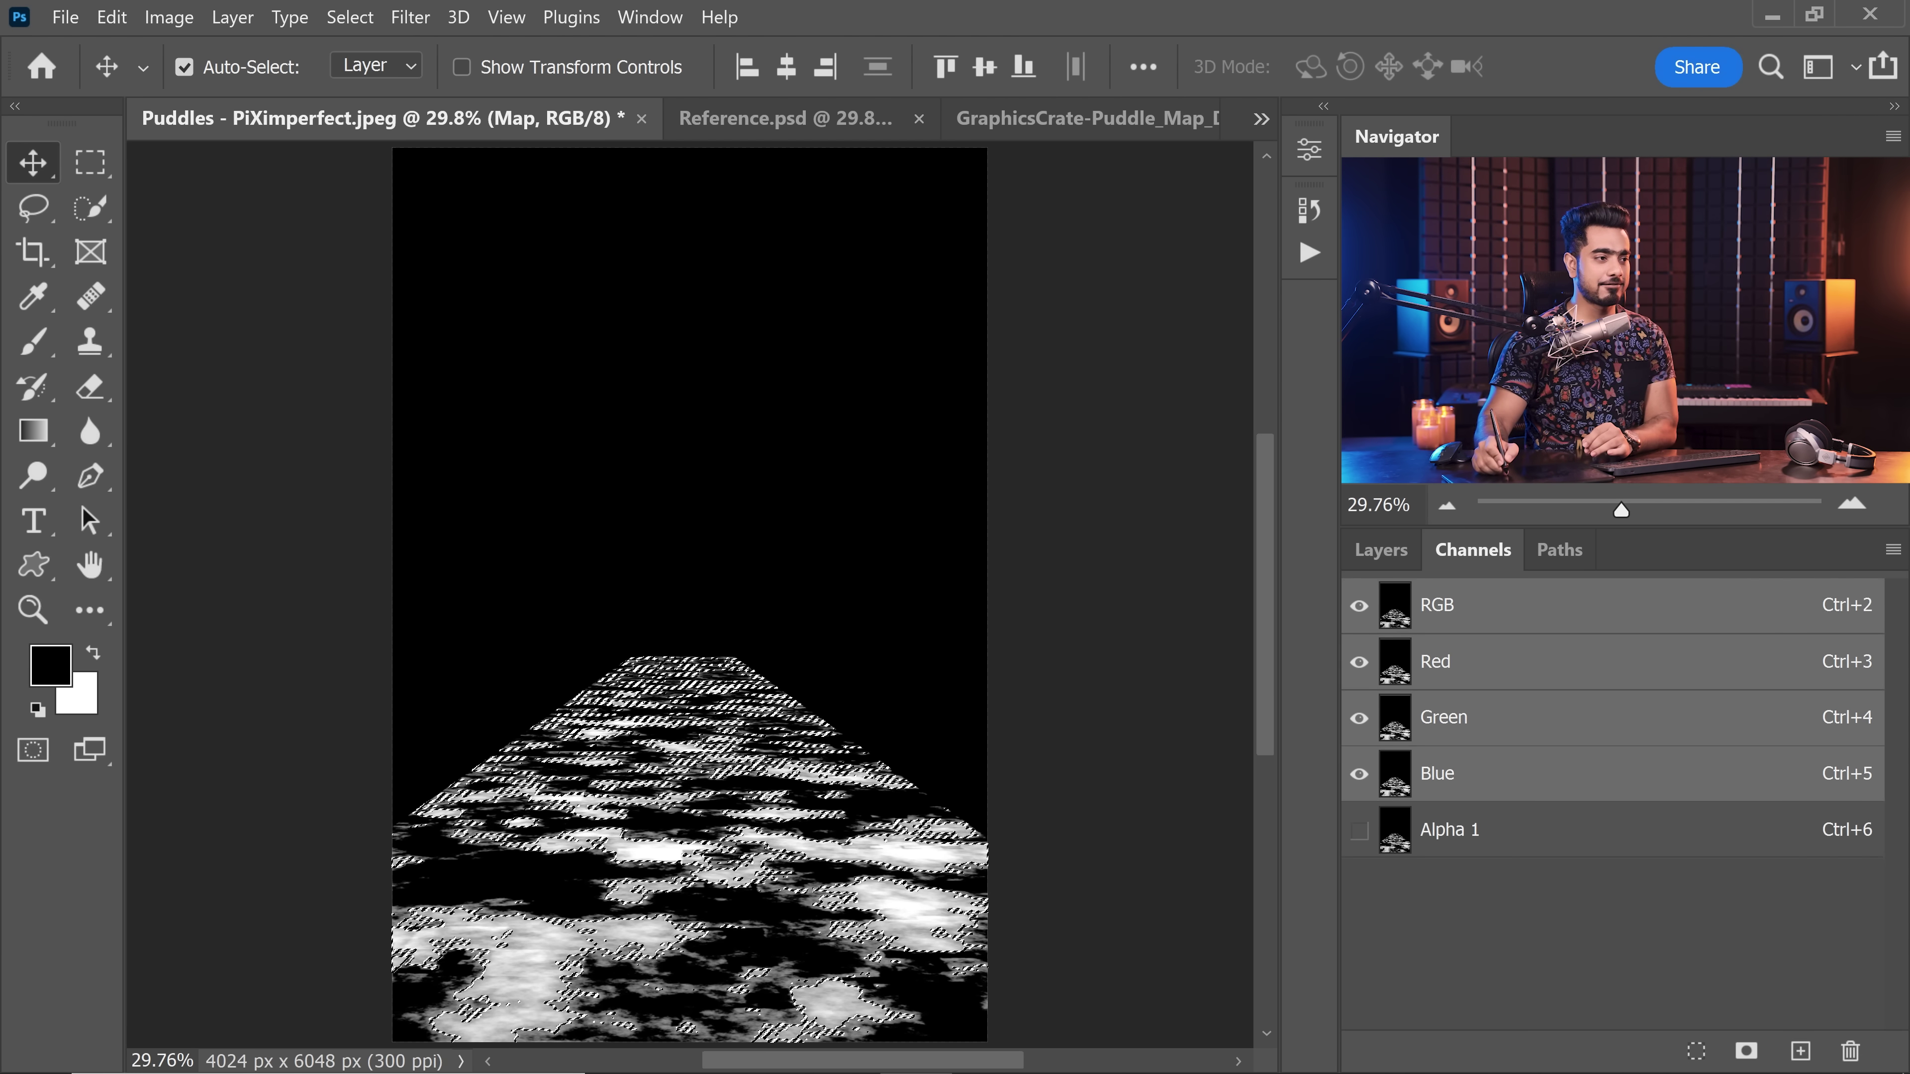
Step: Clear the selection, hide the Map group and make the Background layer active
{"action": "left_click", "coordinate": [1383, 557]}
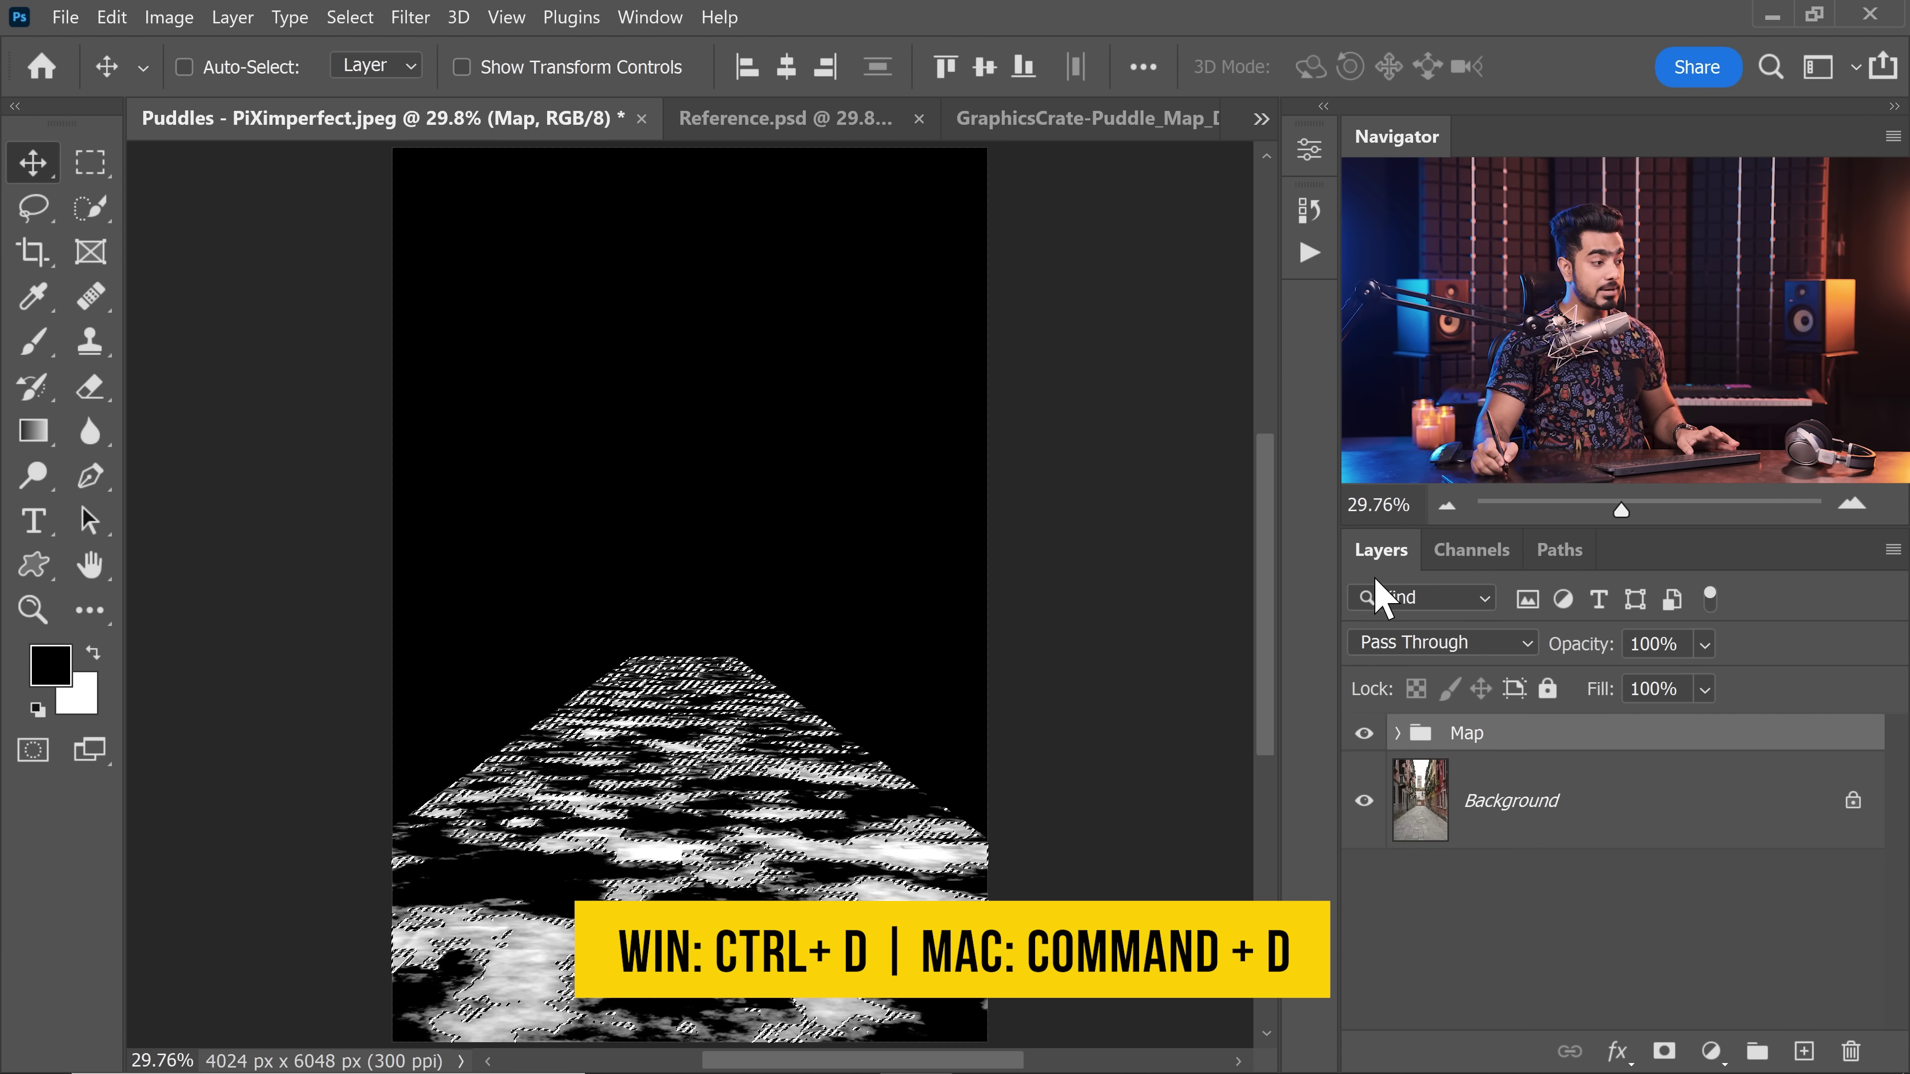
{"action": "key", "text": "ctrl+d"}
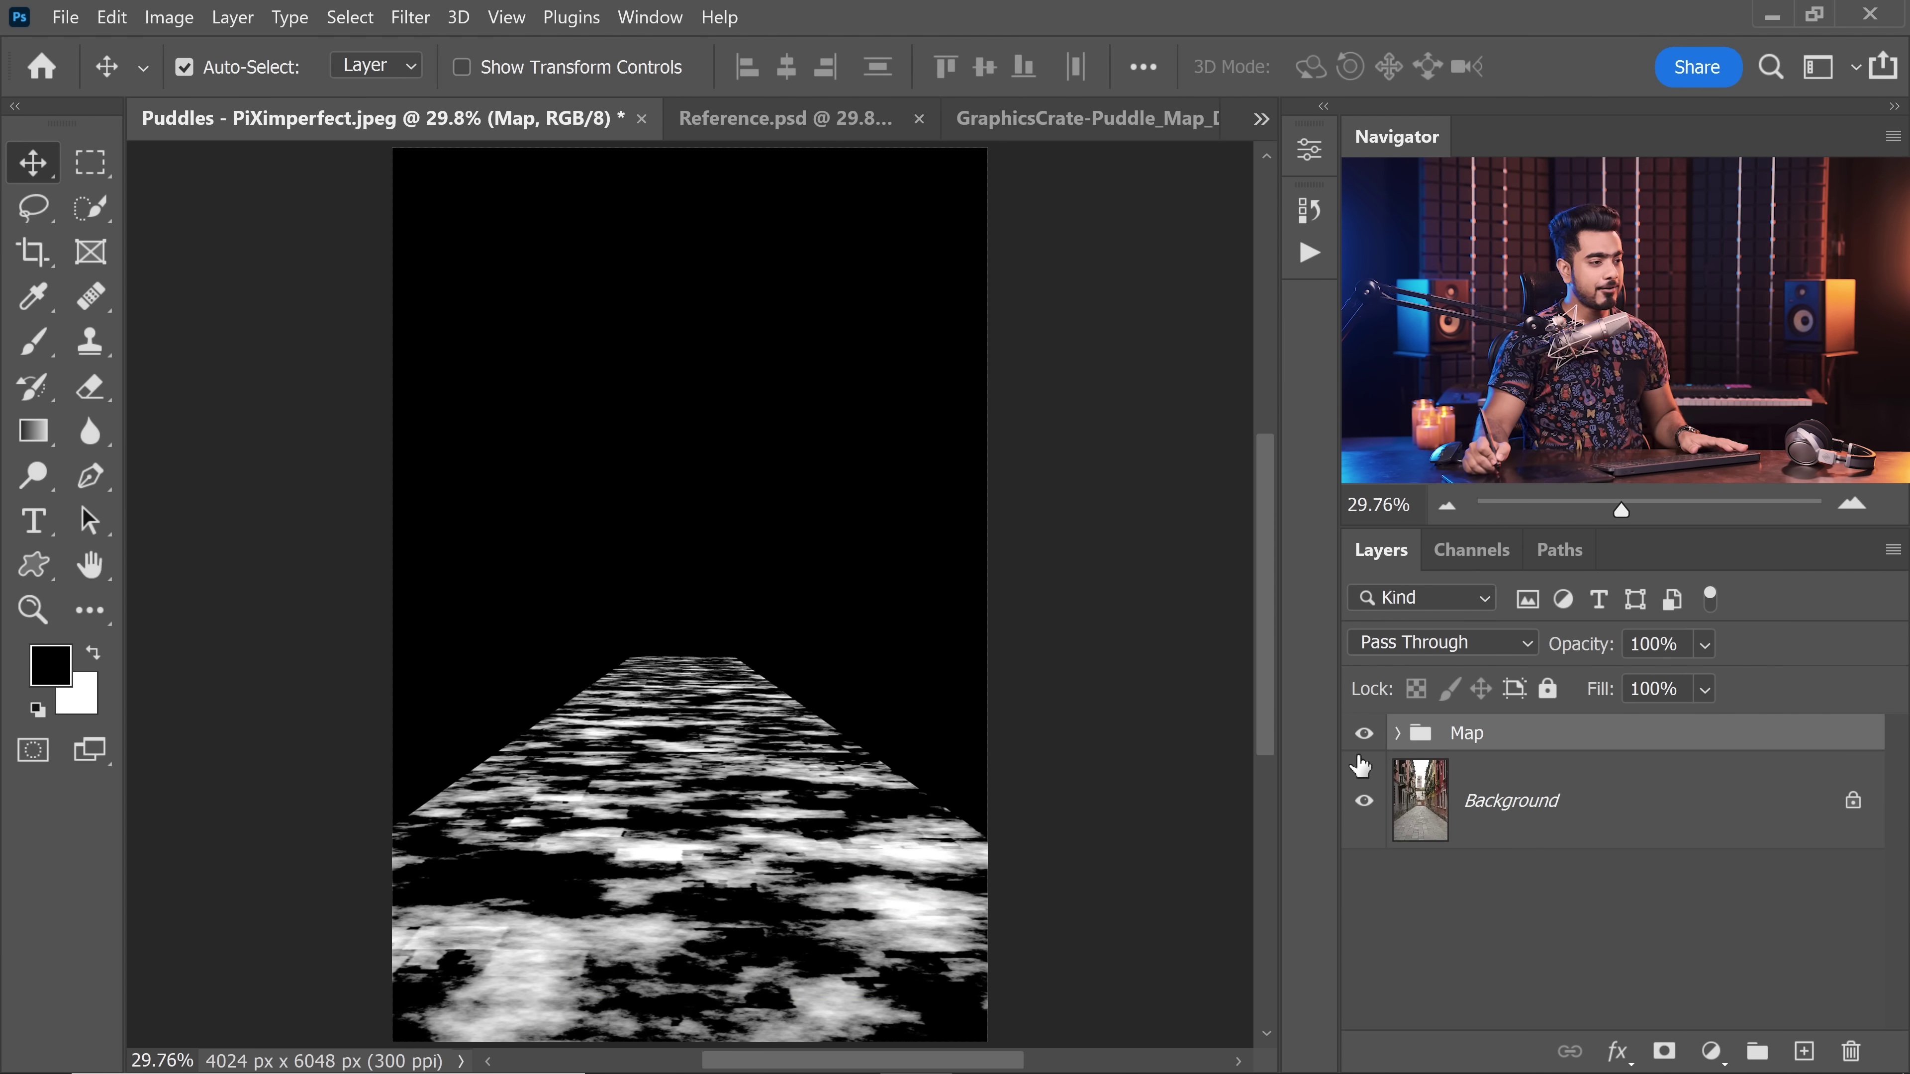
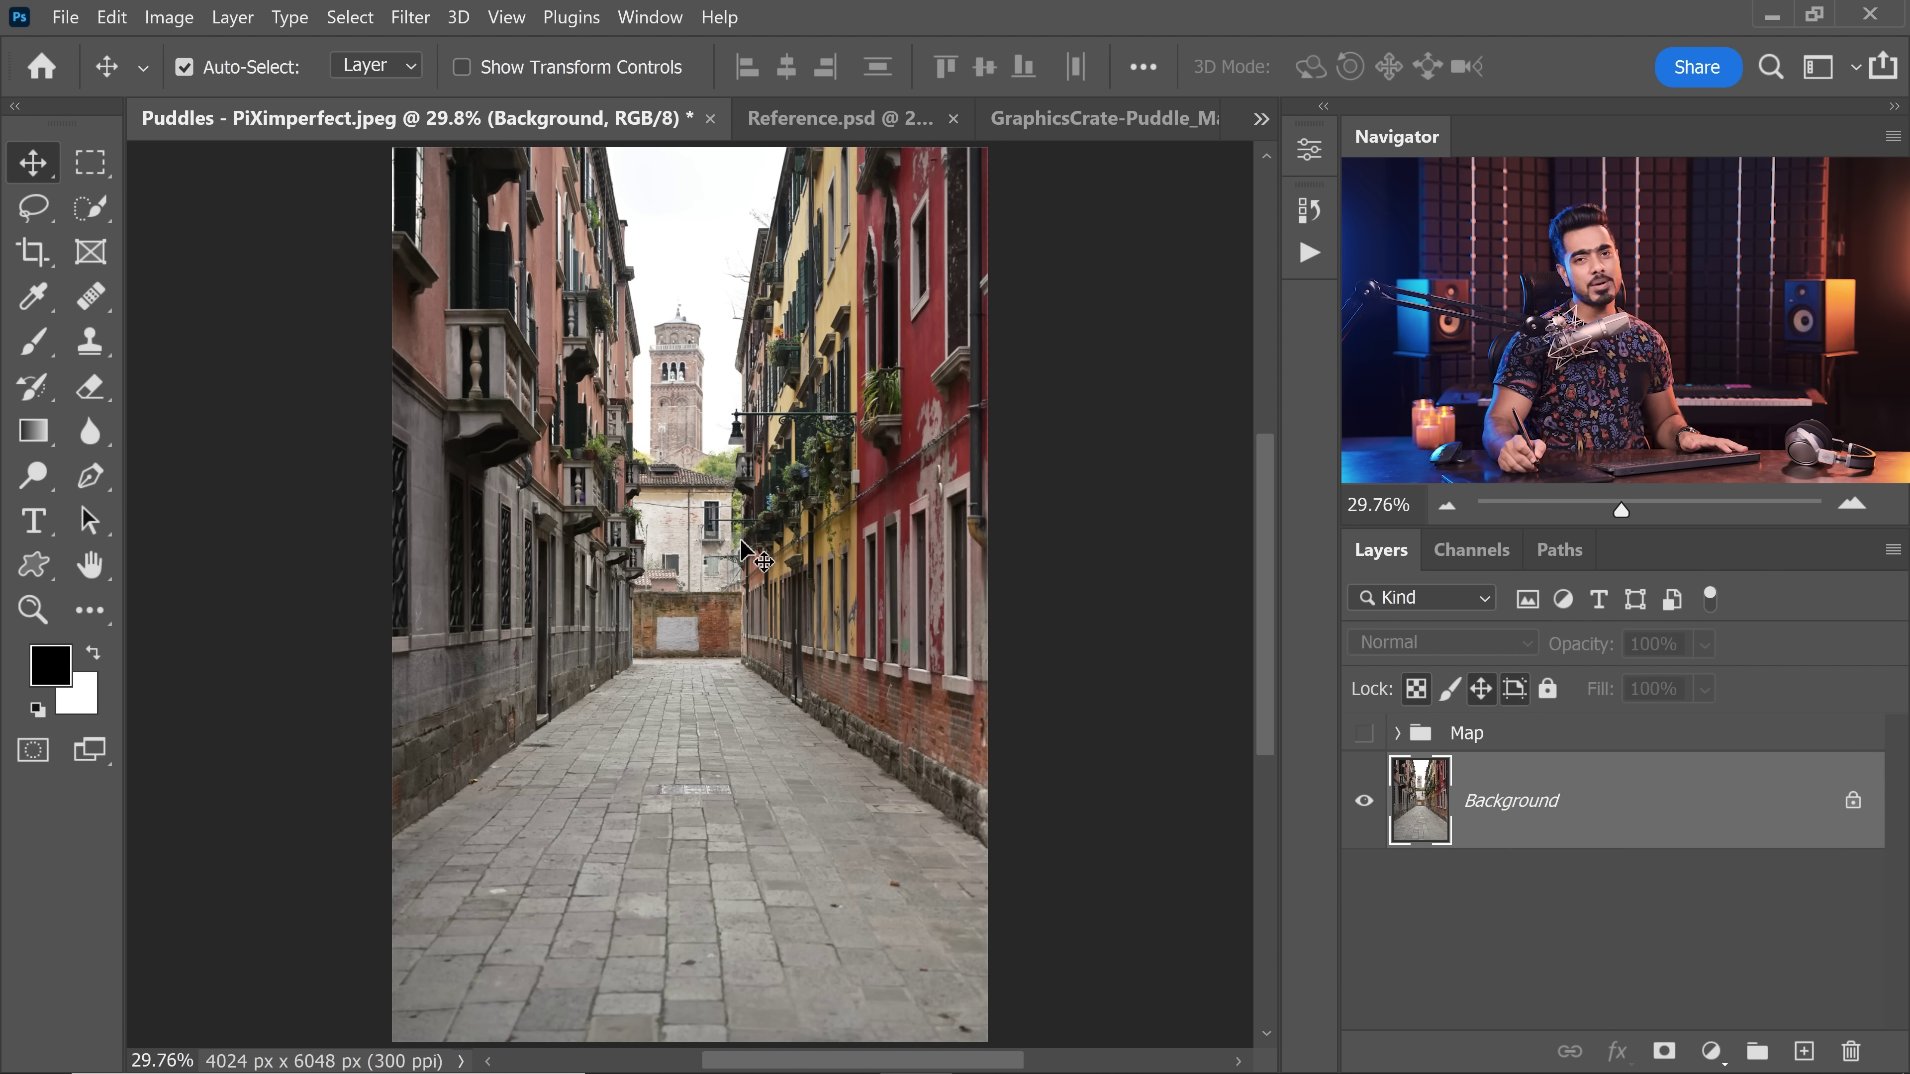
{"action": "key", "text": "p"}
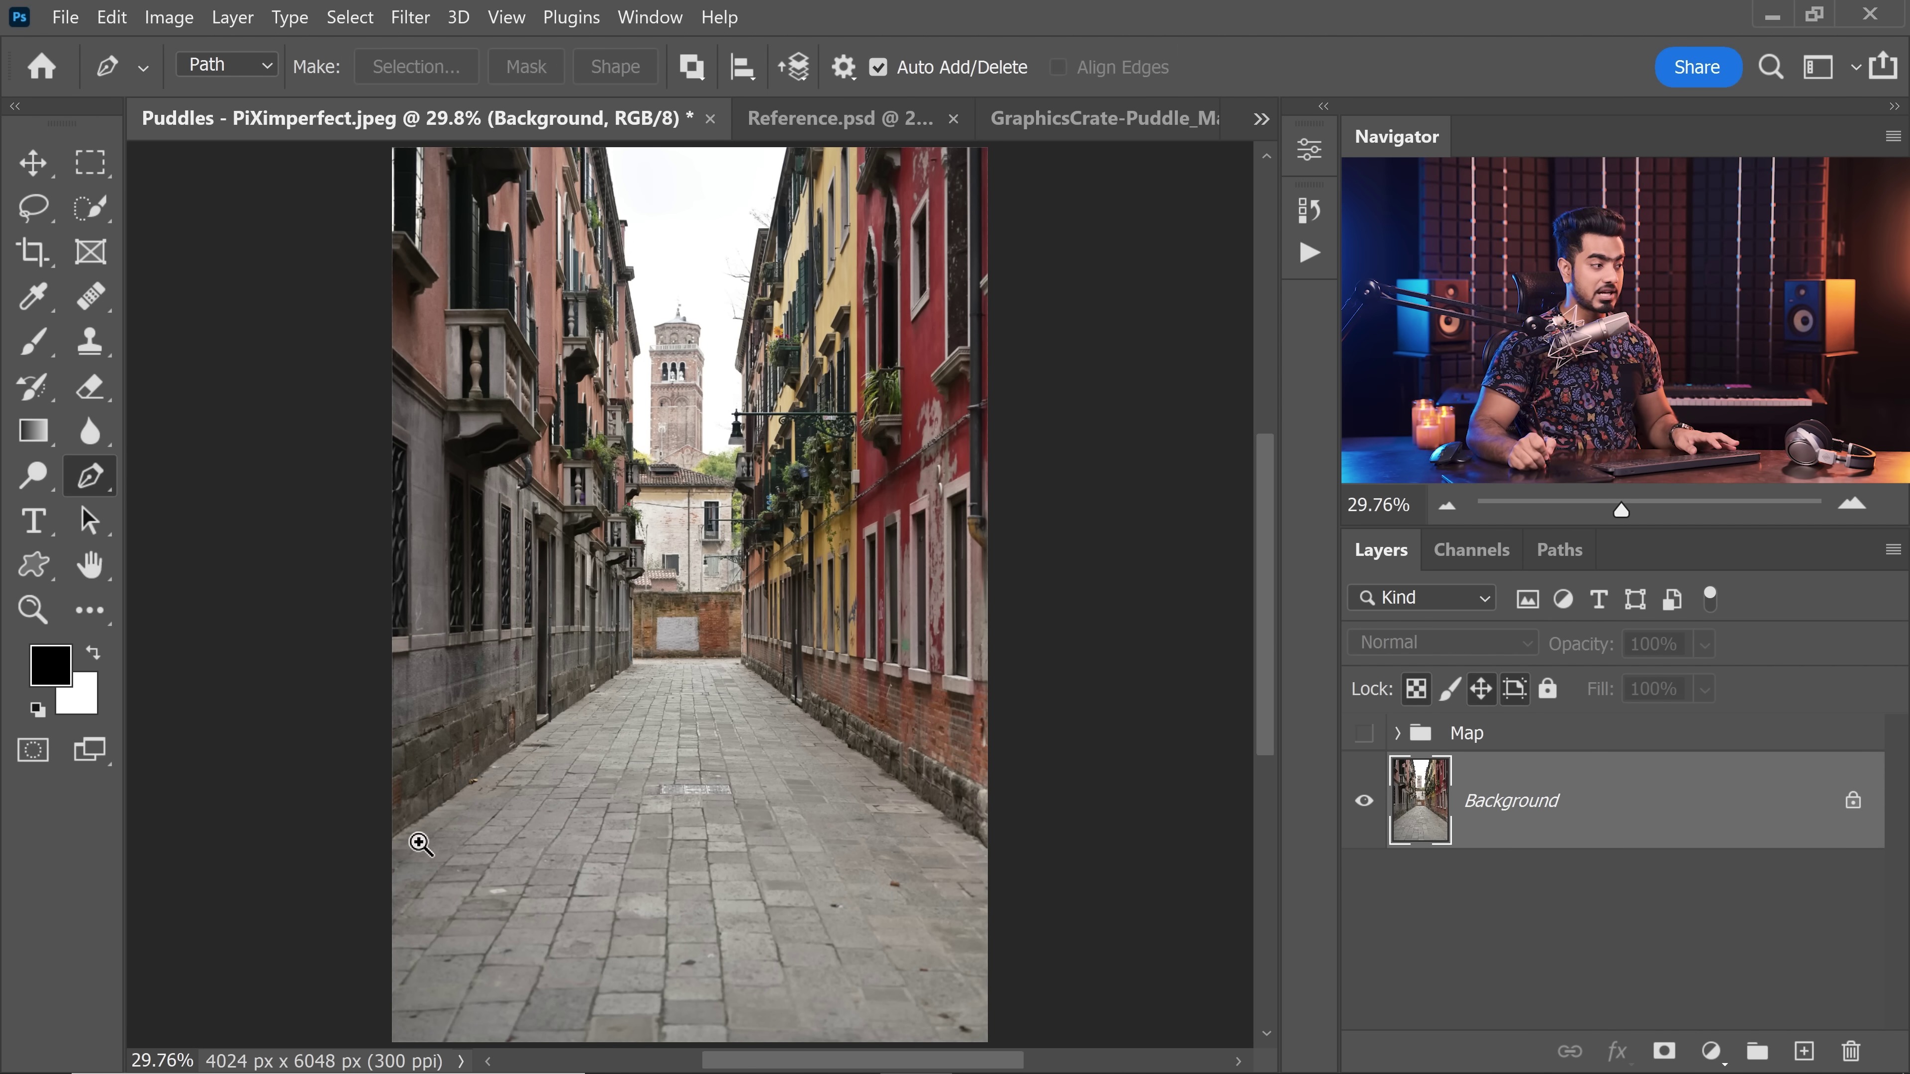
{"action": "mouse_move", "coordinate": [420, 843]}
{"action": "left_mouse_down"}
{"action": "mouse_move", "coordinate": [448, 828]}
{"action": "mouse_move", "coordinate": [392, 857]}
{"action": "left_mouse_up"}
{"action": "left_click", "coordinate": [299, 862]}
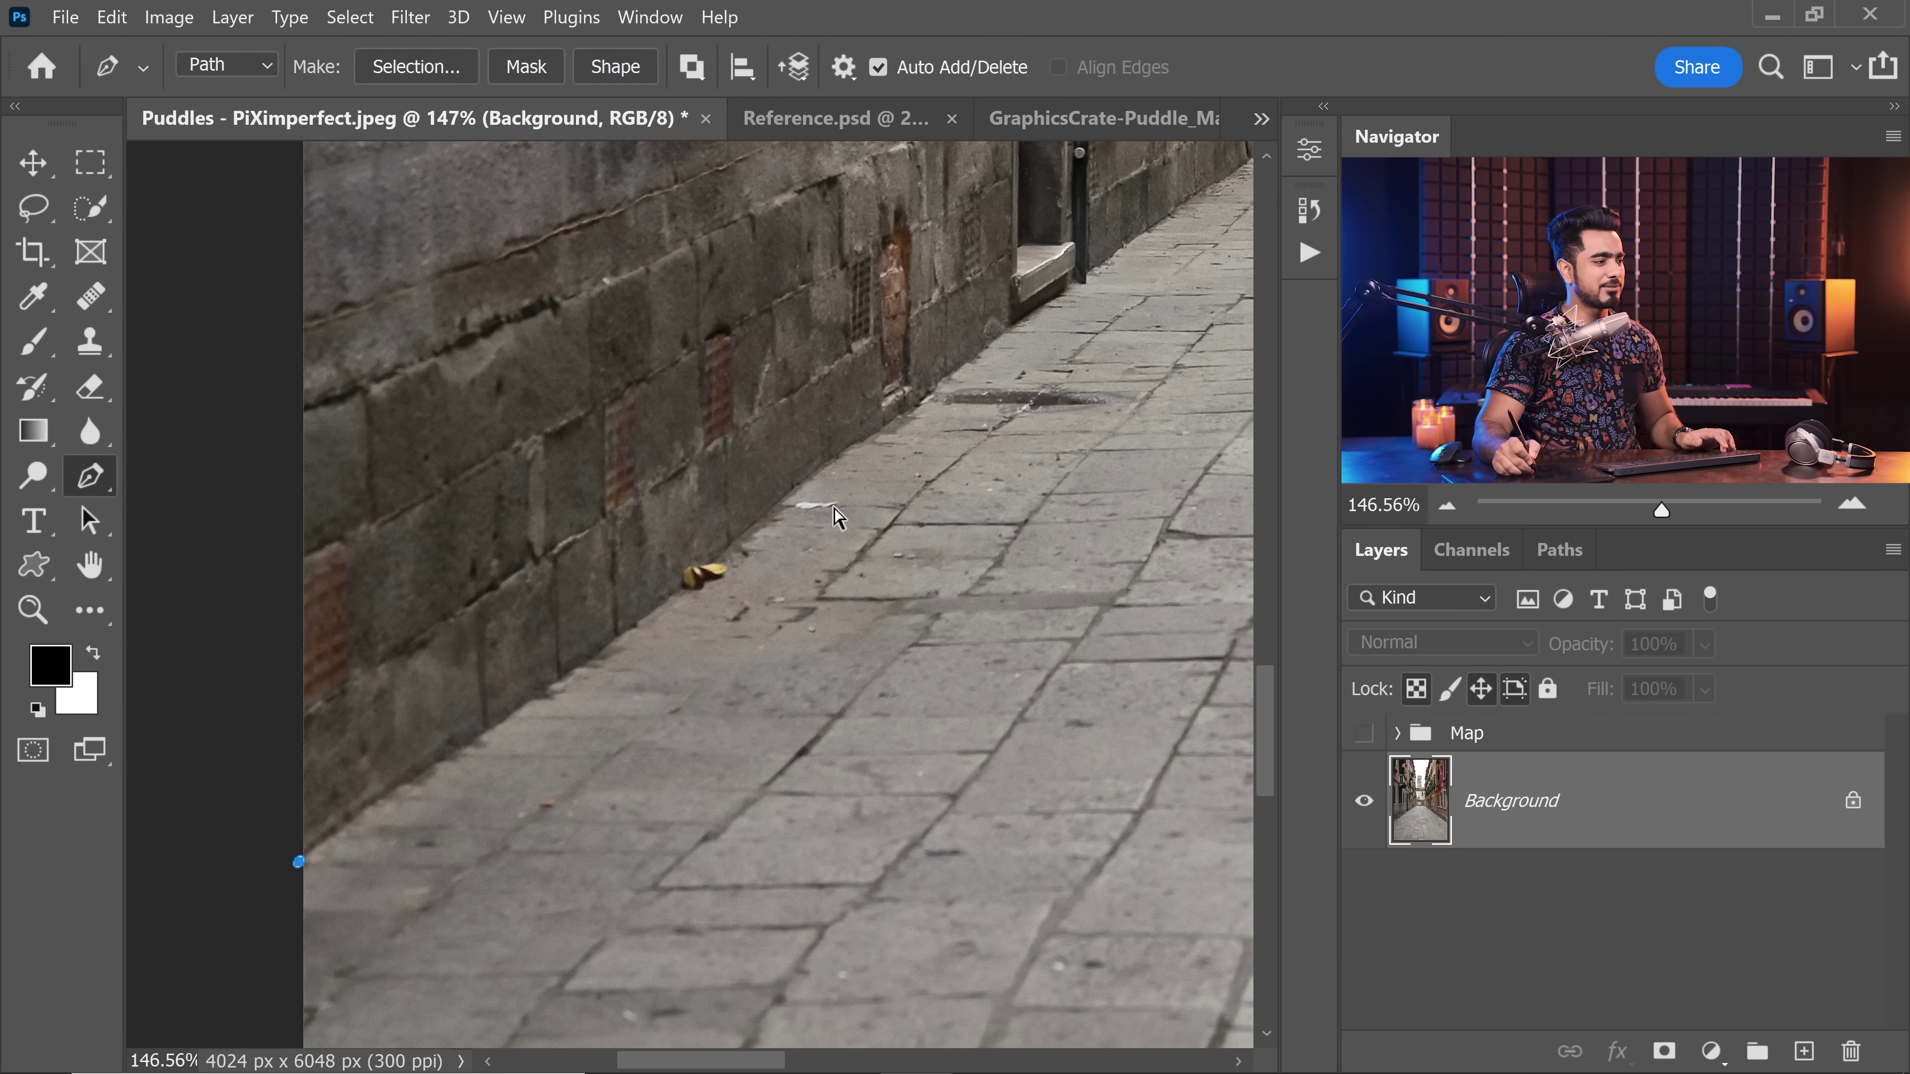
{"action": "key", "text": "ctrl+z"}
{"action": "key", "text": "ctrl+0"}
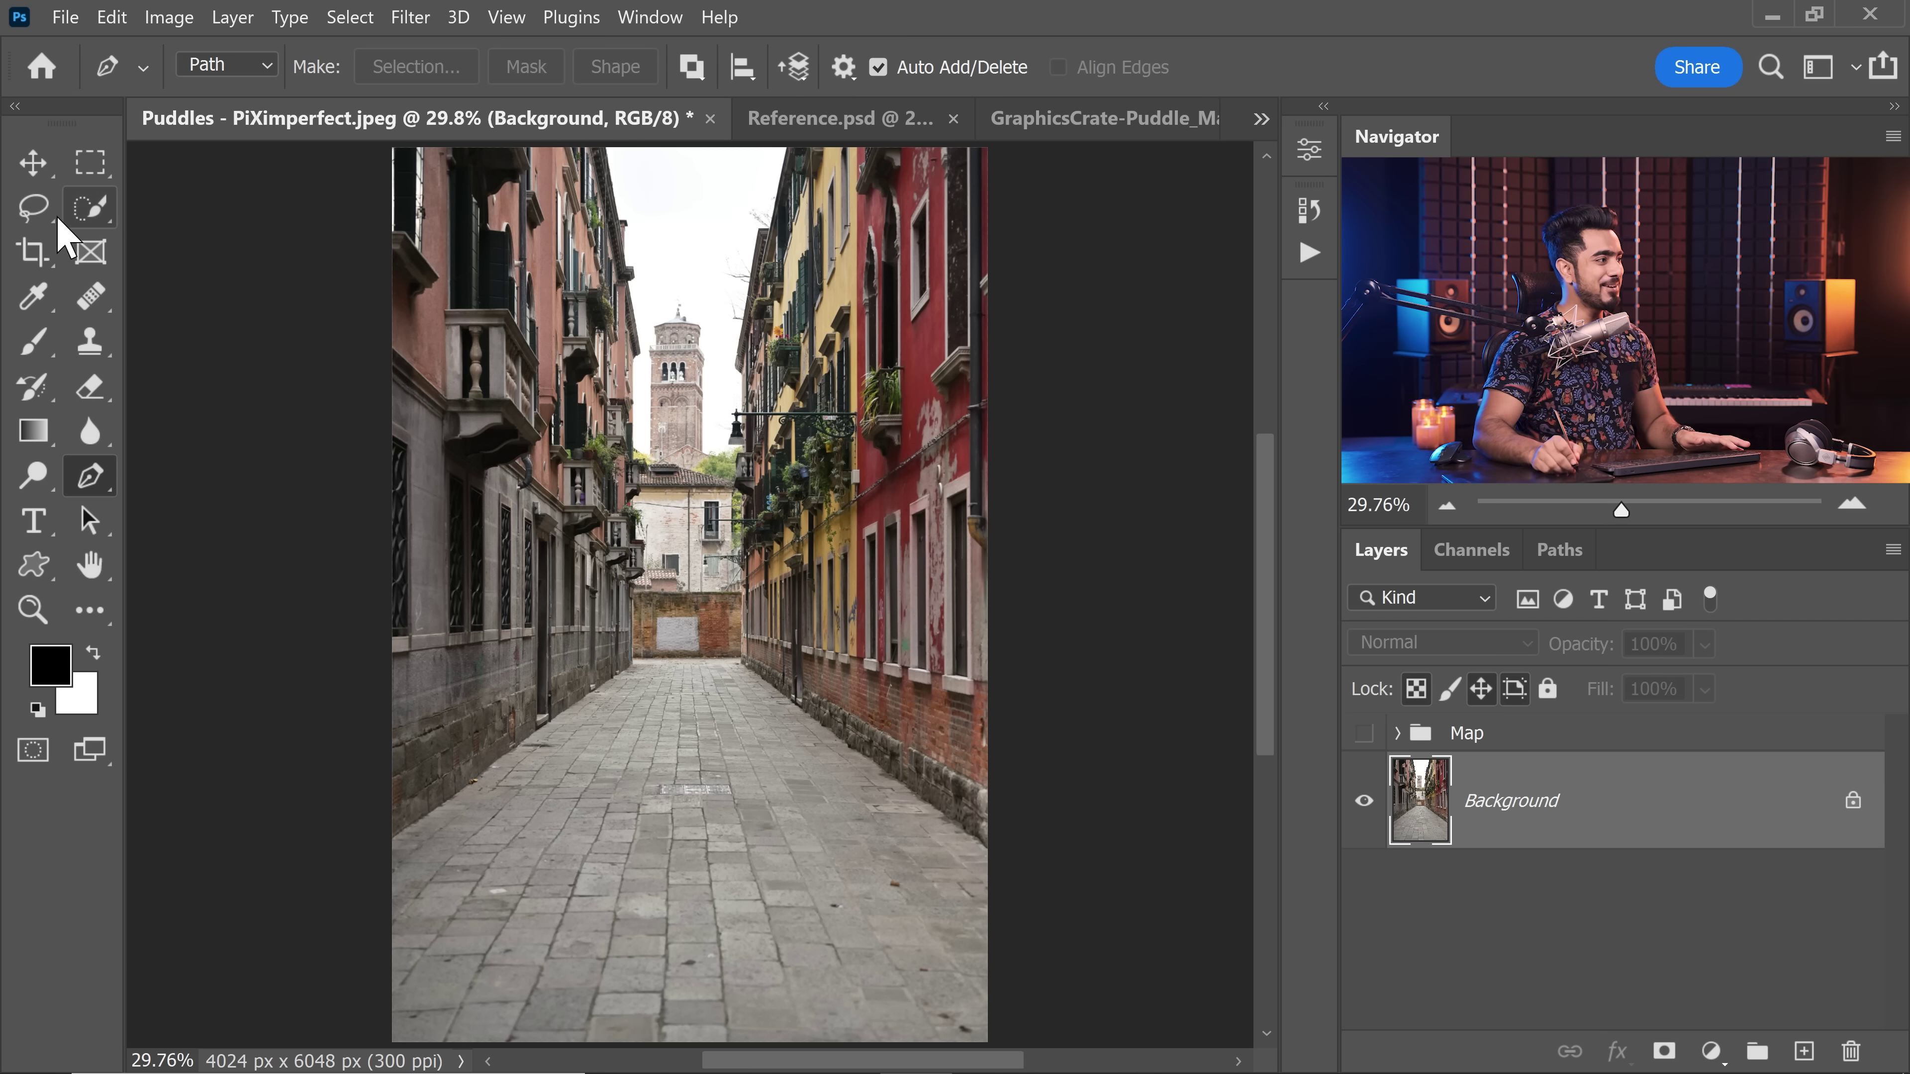
Step: Select the whole paved ground of the street with the Polygonal Lasso, including the strip along the left building's base
{"action": "left_click", "coordinate": [34, 207]}
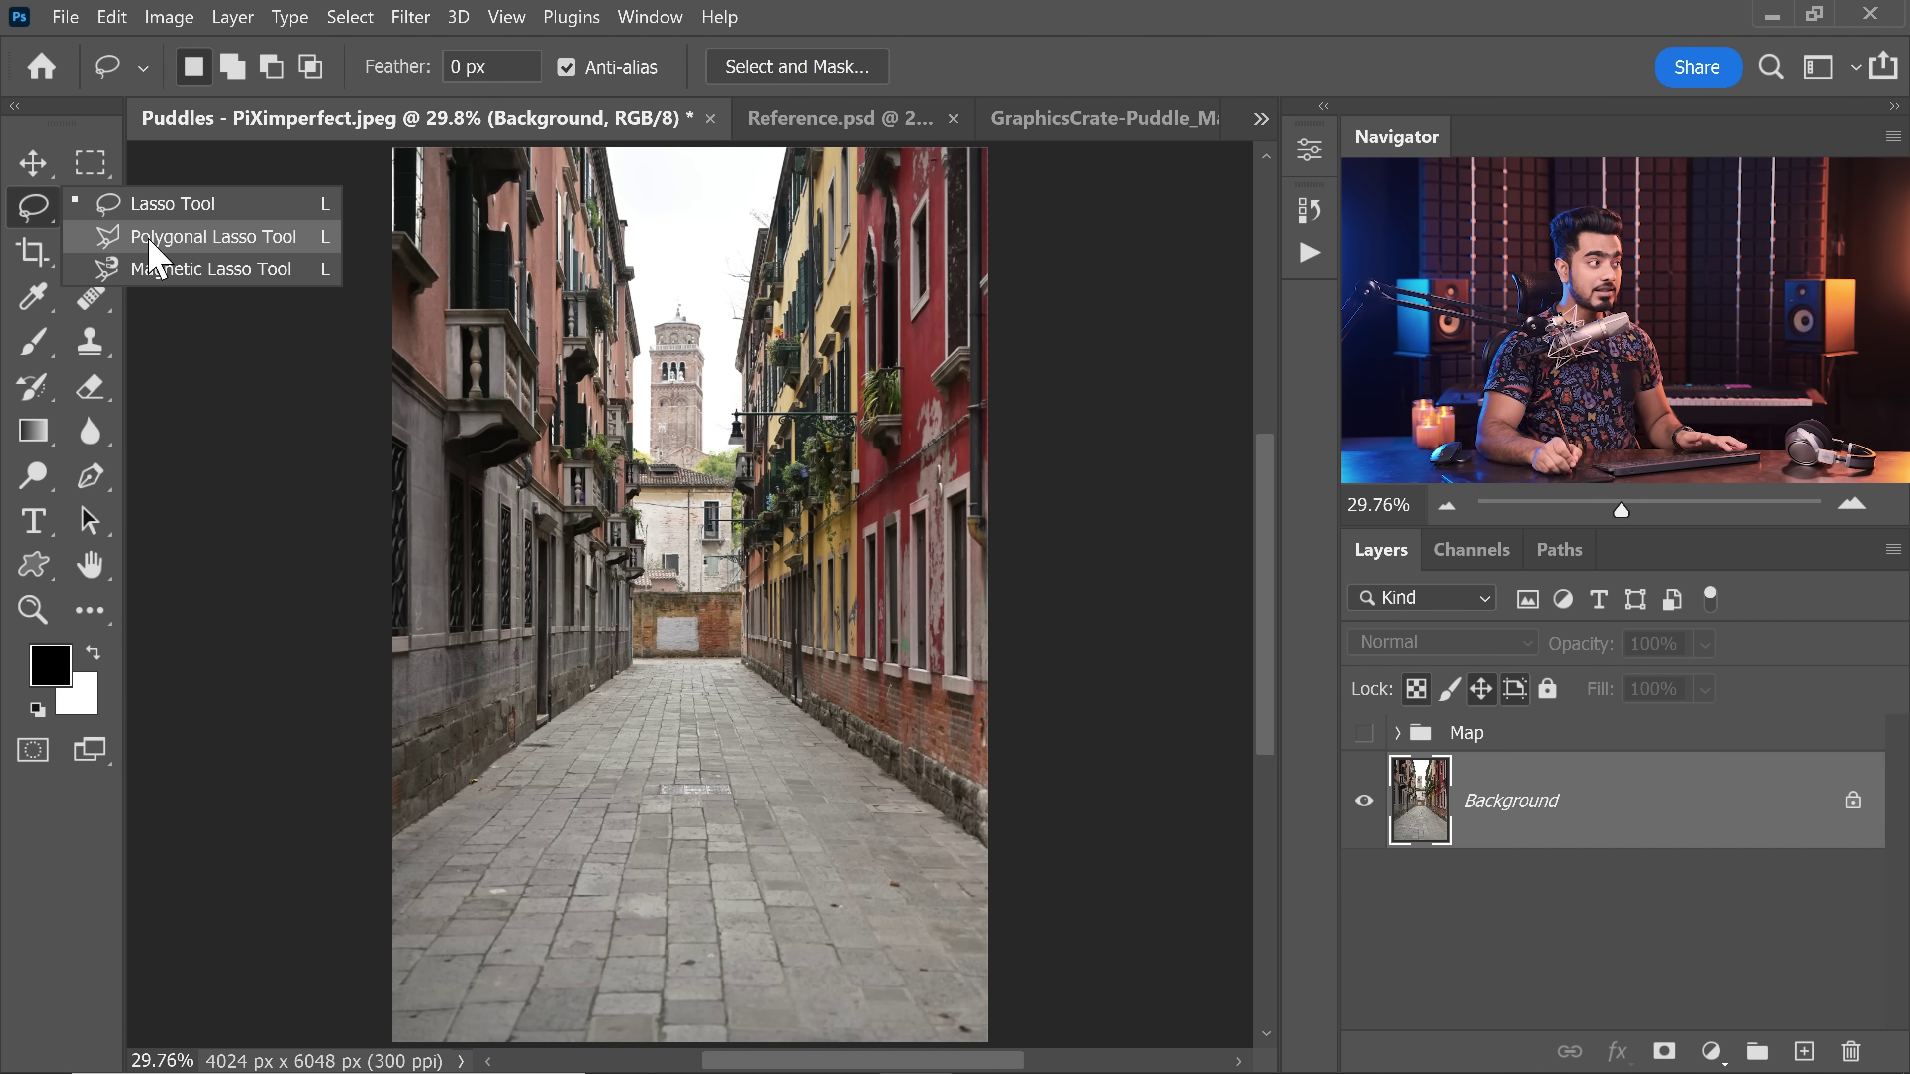
{"action": "left_click", "coordinate": [156, 238]}
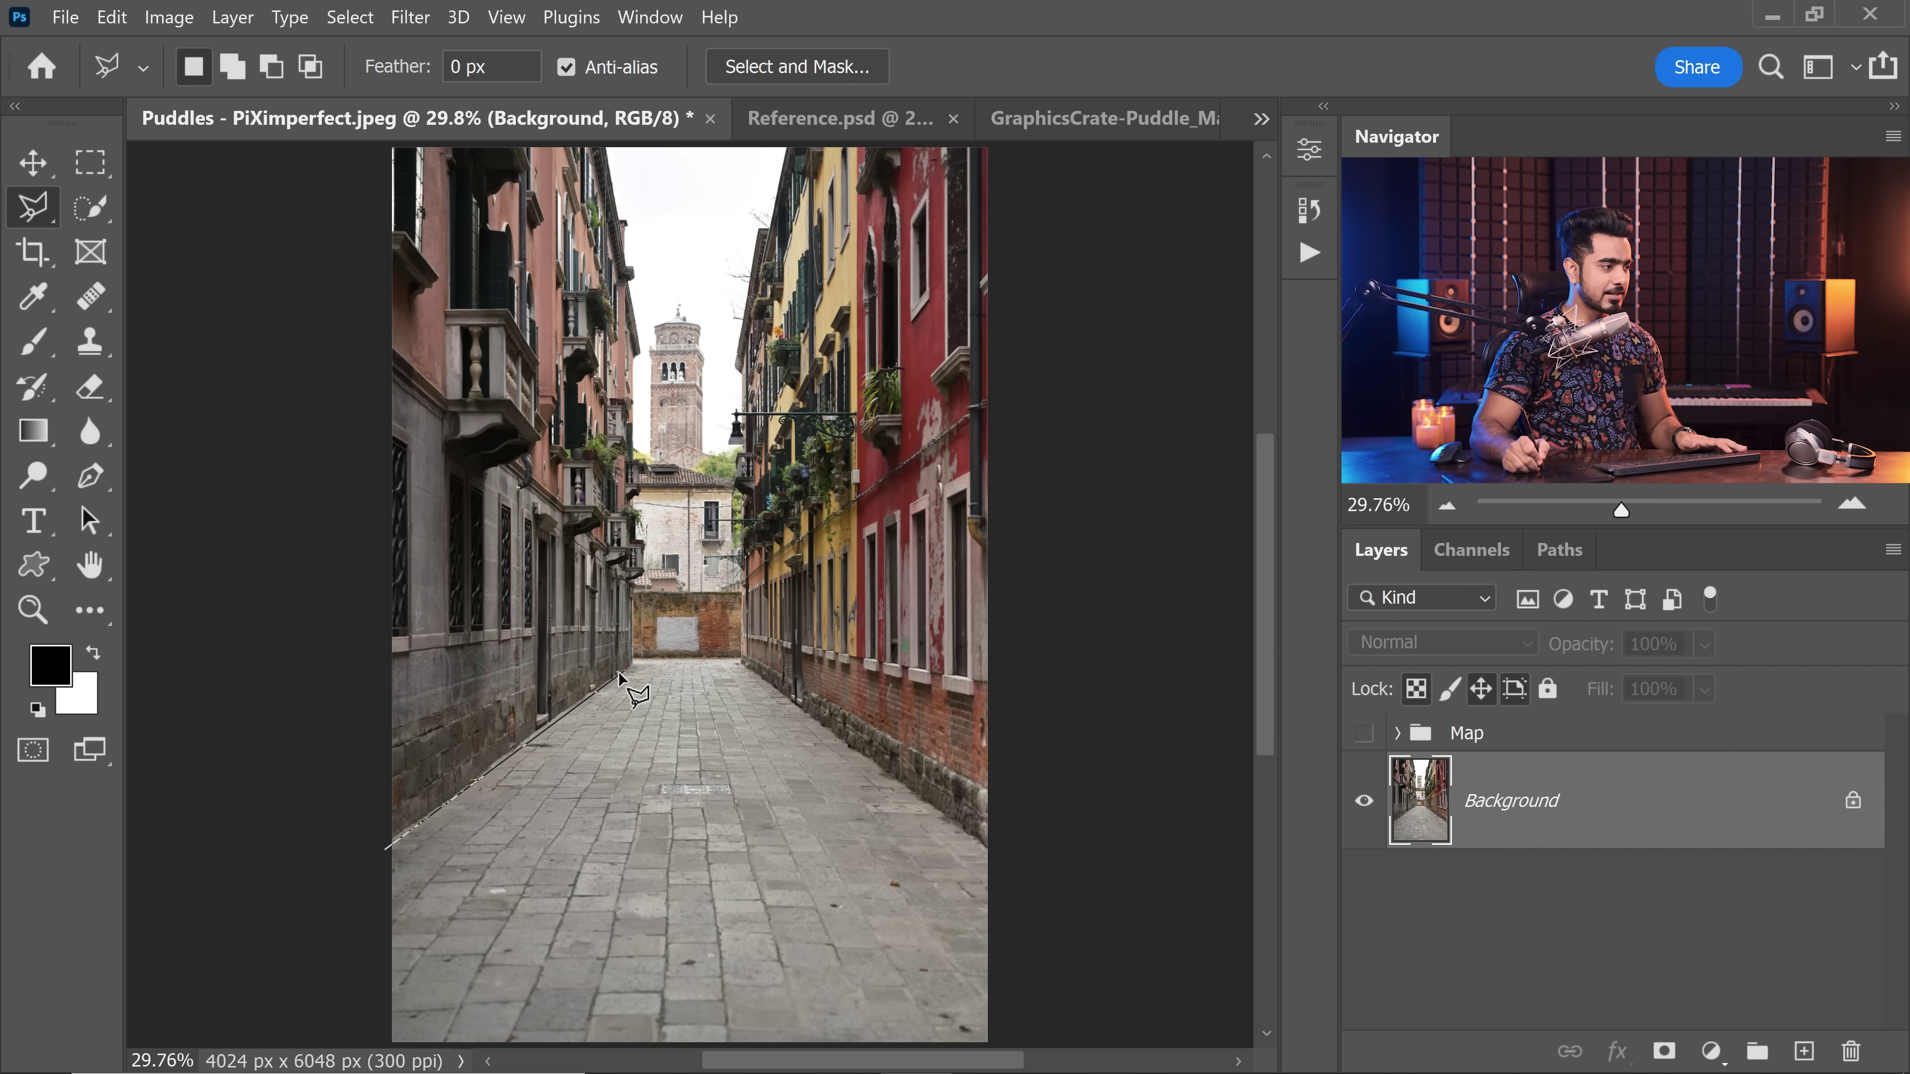
{"action": "left_click", "coordinate": [634, 659]}
{"action": "left_click", "coordinate": [740, 659]}
{"action": "left_click", "coordinate": [987, 847]}
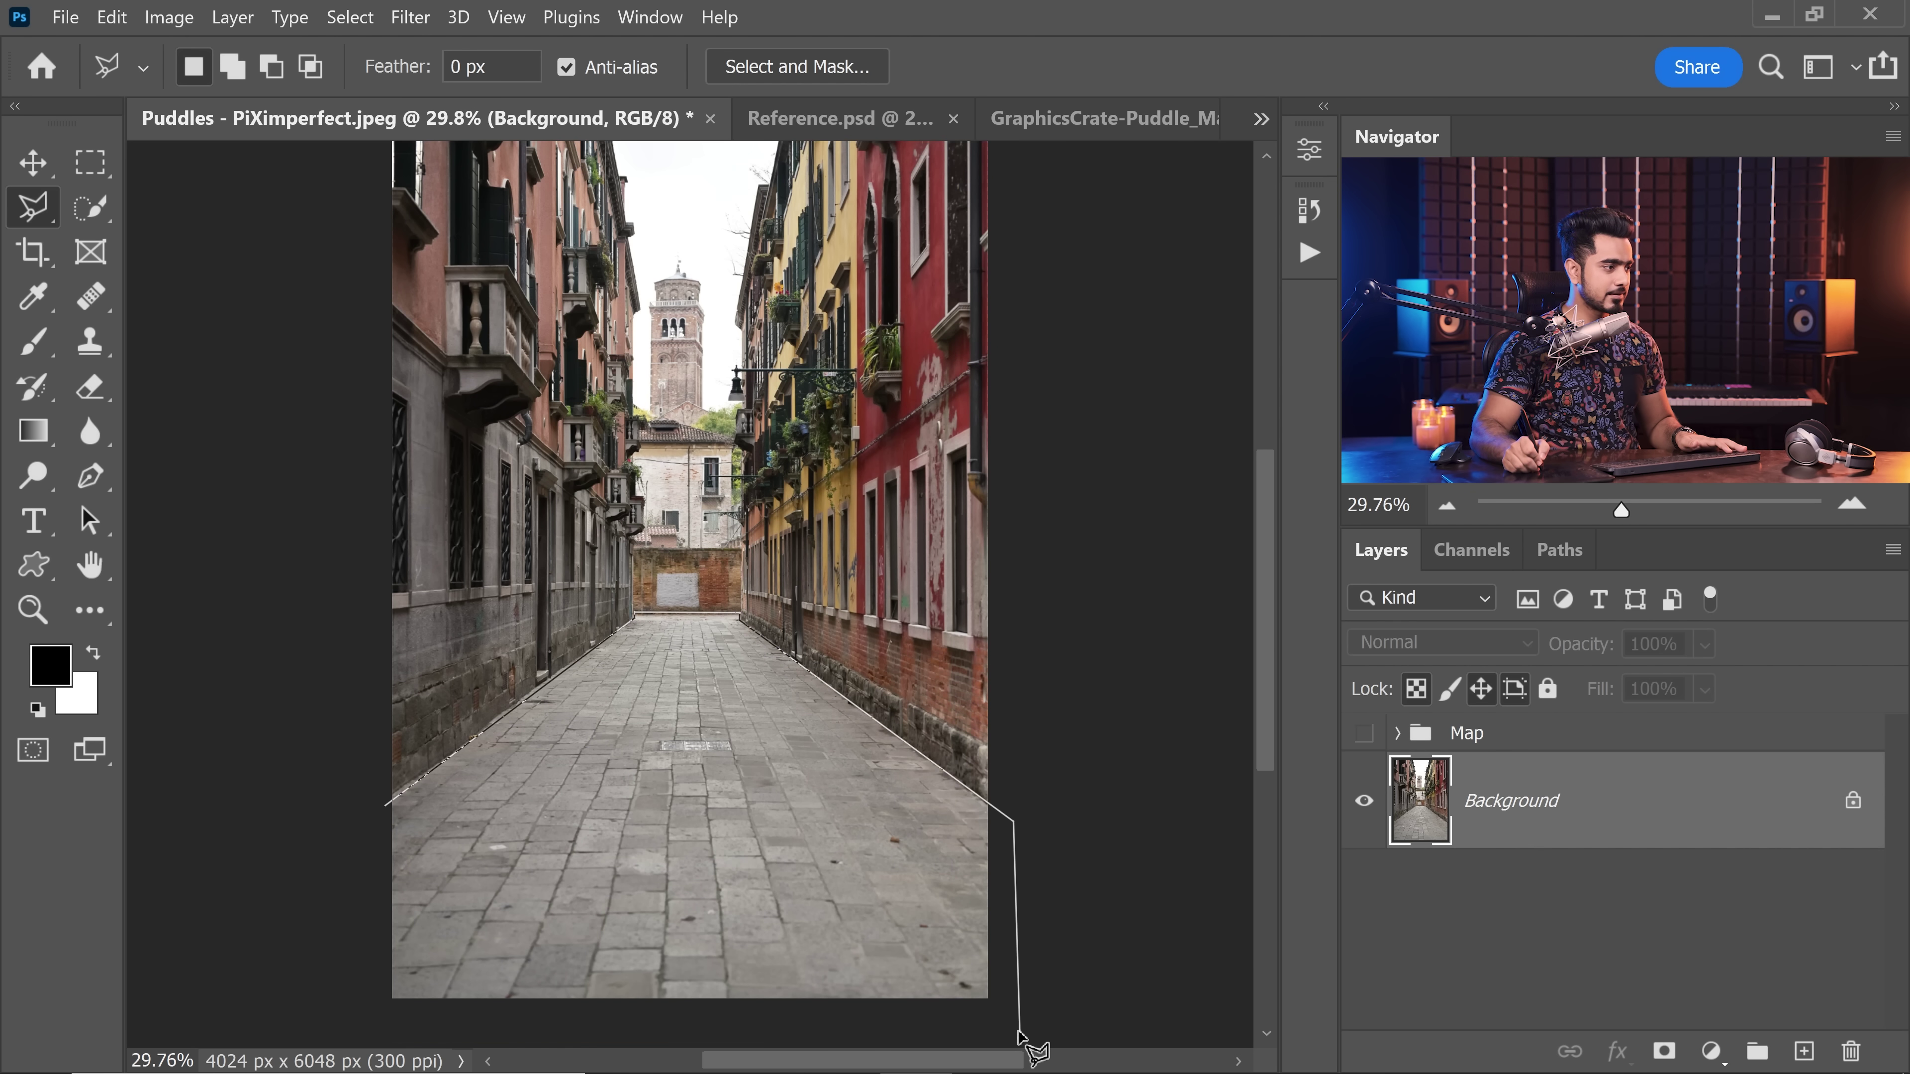
{"action": "left_click", "coordinate": [1024, 1015]}
{"action": "left_click", "coordinate": [332, 1016]}
{"action": "left_click", "coordinate": [386, 796]}
{"action": "left_click", "coordinate": [633, 608], "text": "shift"}
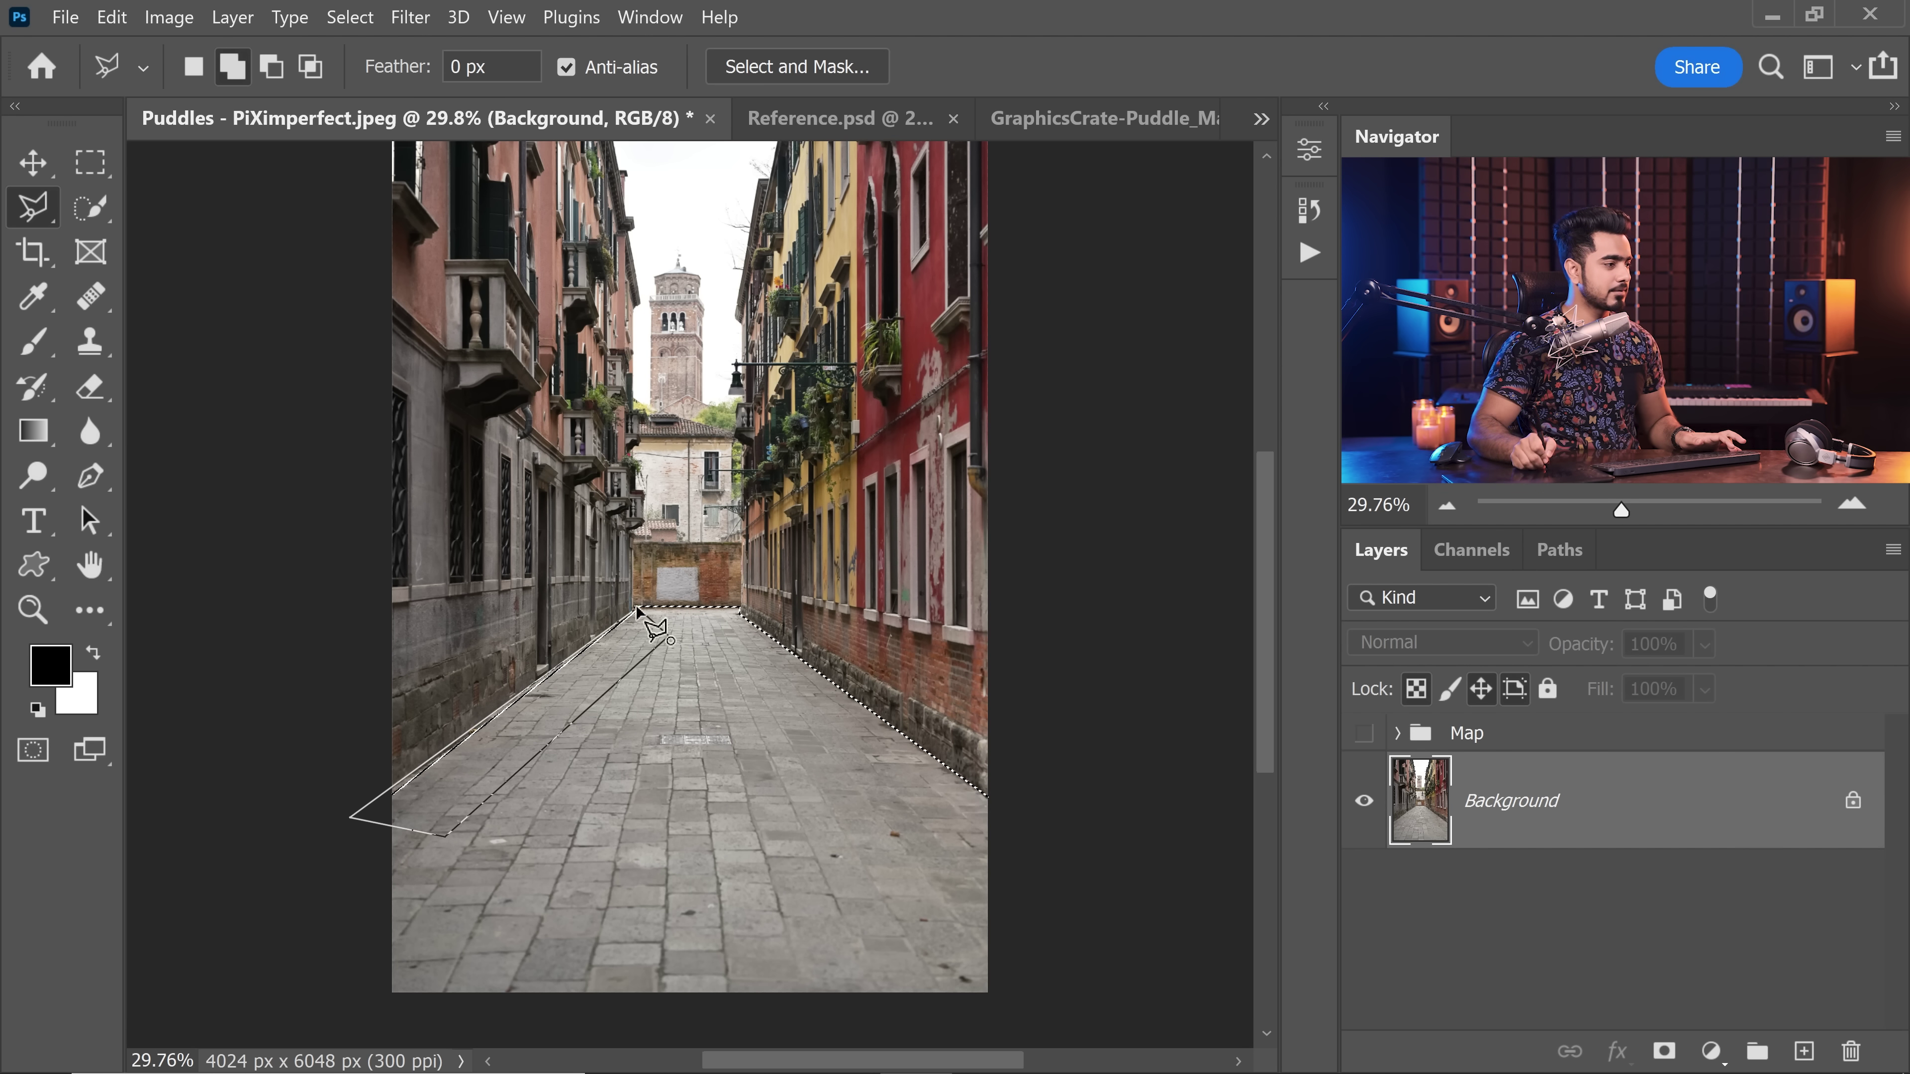
{"action": "key", "text": "Escape"}
{"action": "scroll", "coordinate": [782, 479], "scroll_direction": "up", "scroll_amount": 1}
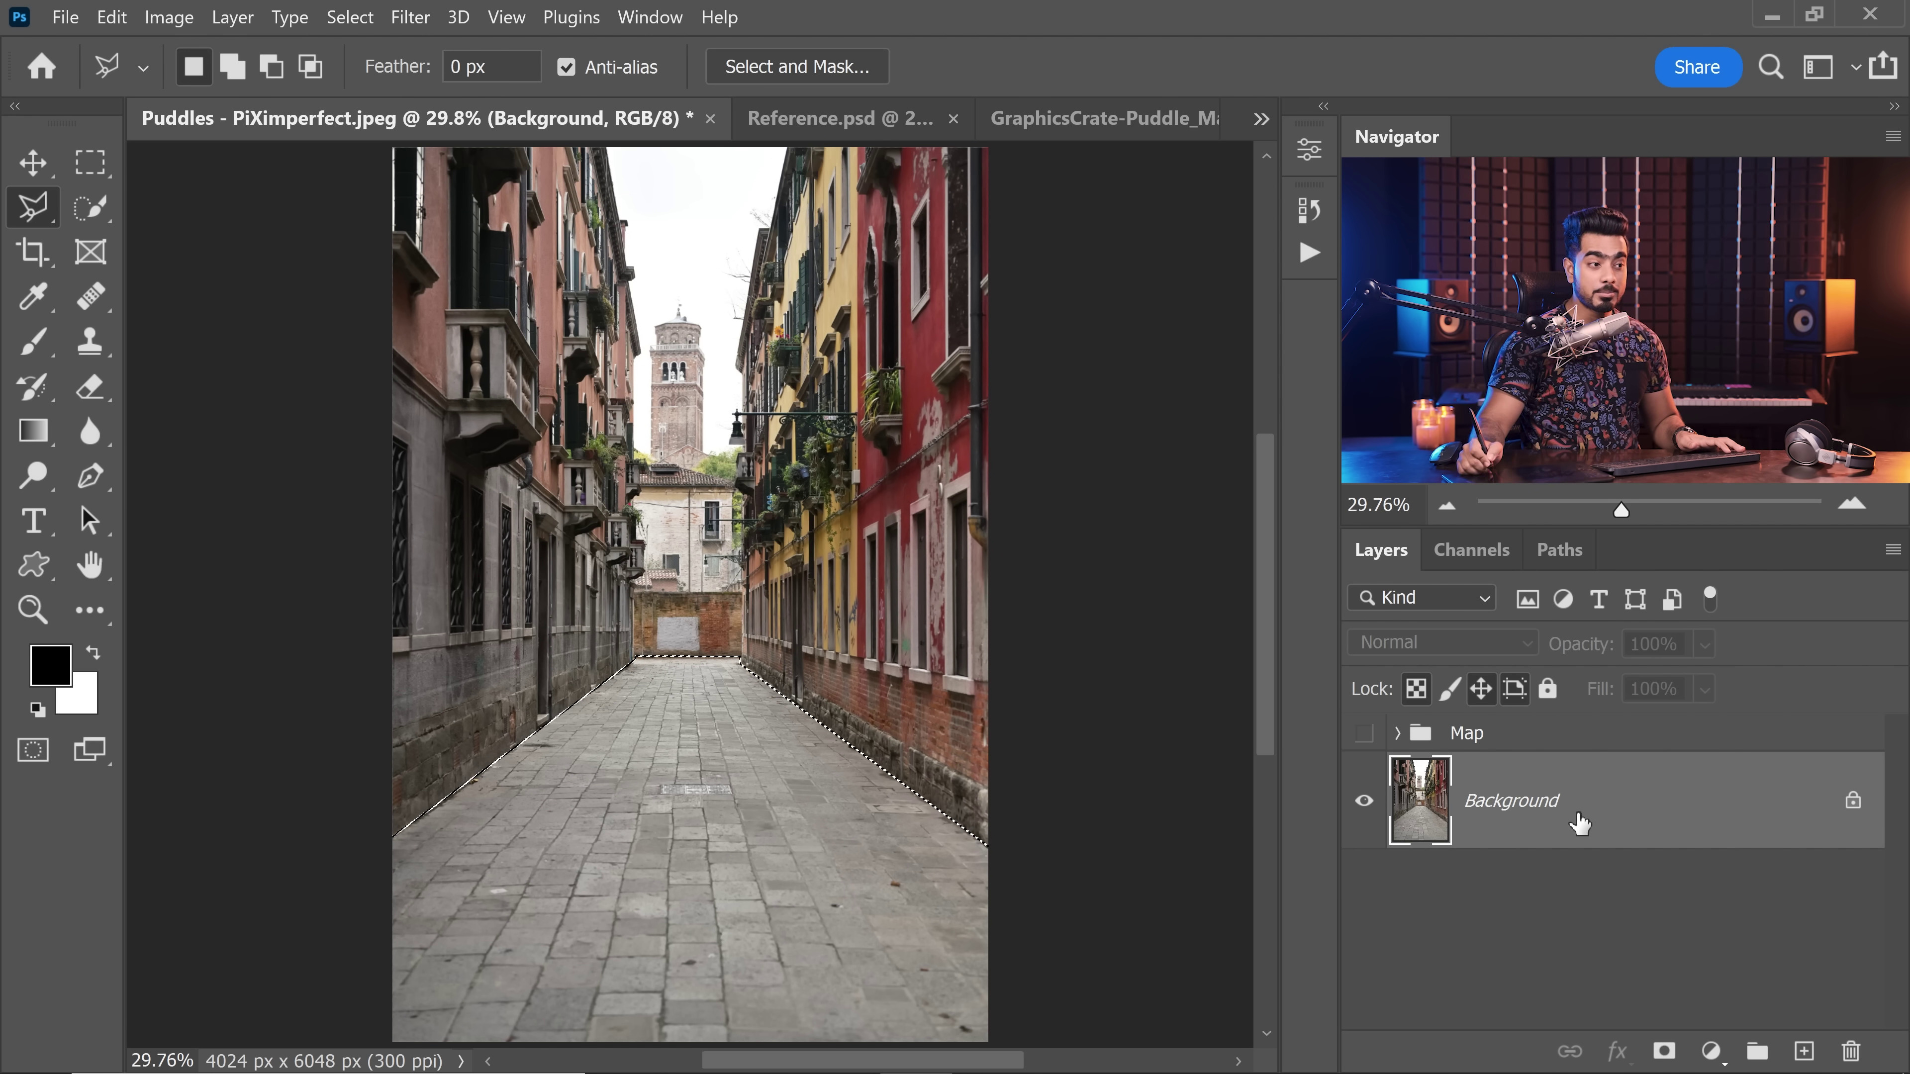
Step: Duplicate the Background layer, mask the copy to the ground selection and rename it Reflection
{"action": "left_click_drag", "start_coordinate": [1688, 801], "coordinate": [1804, 1051]}
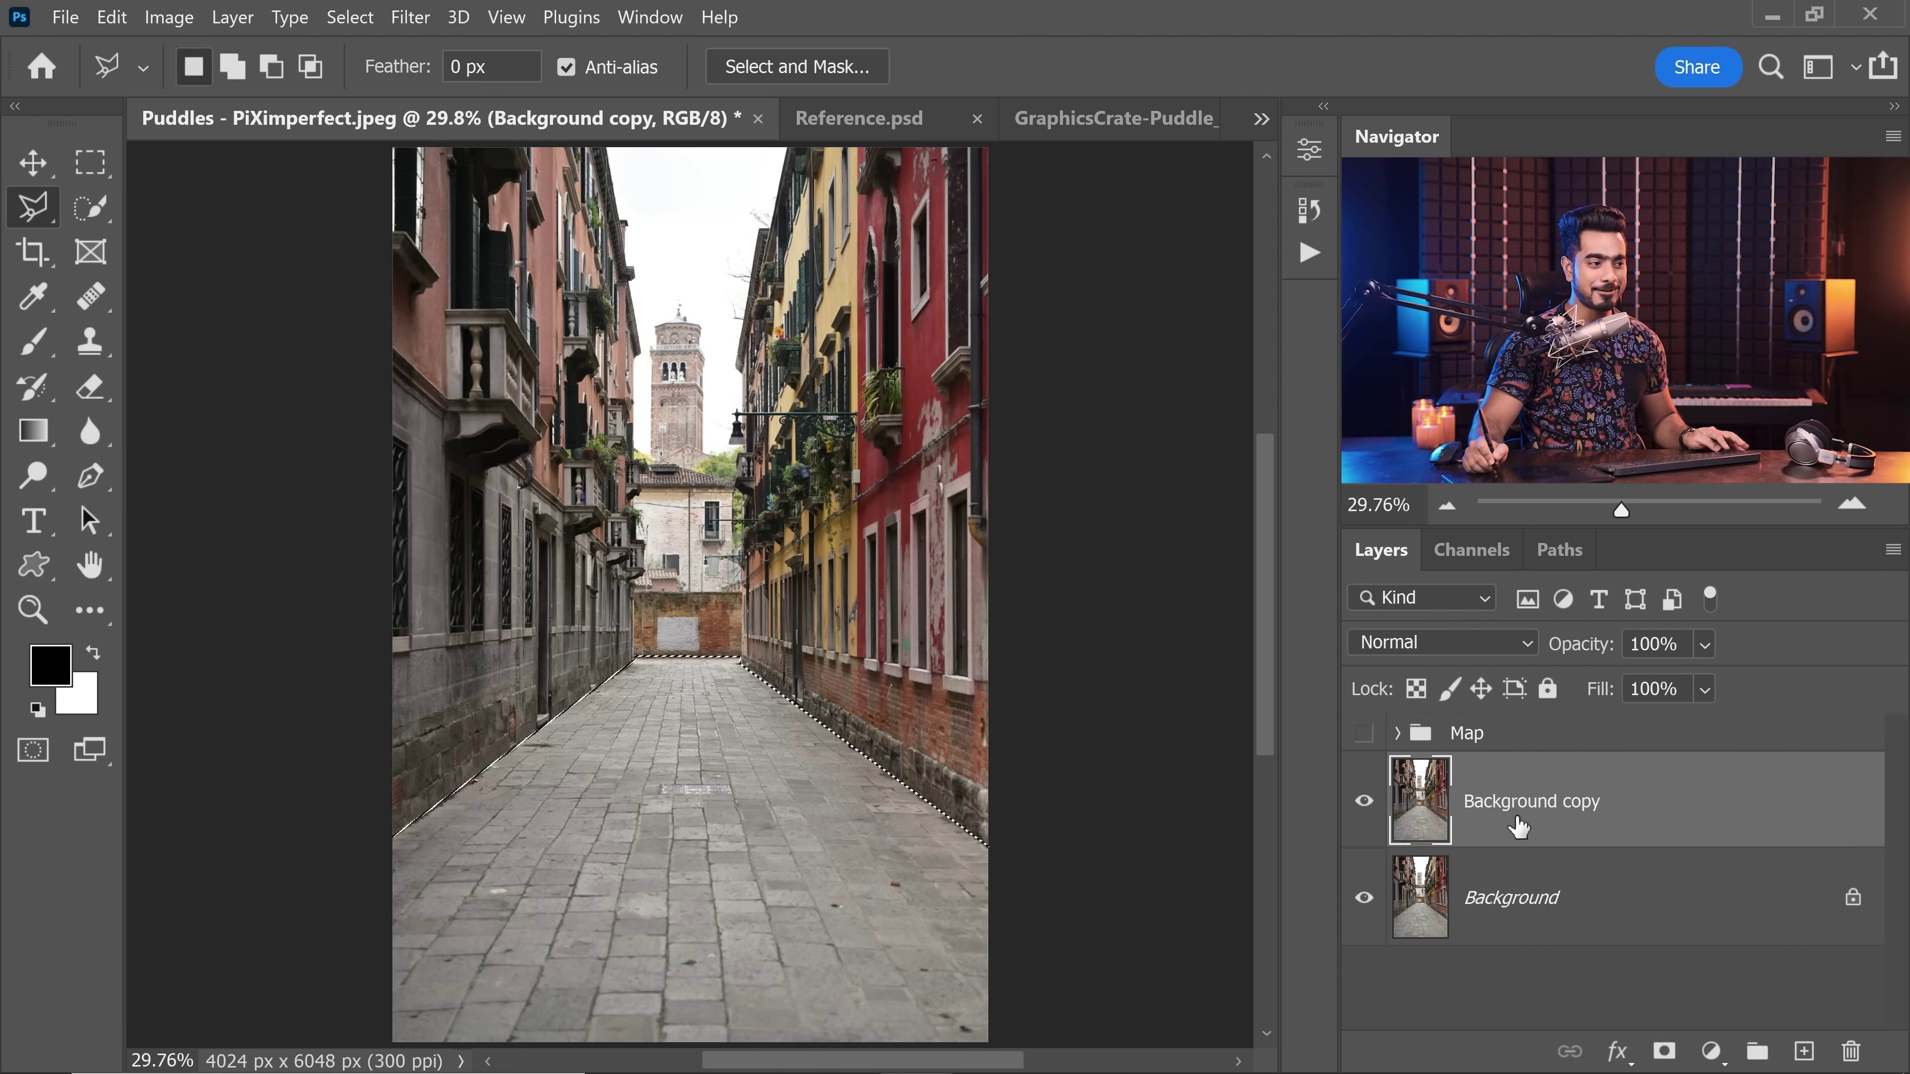
{"action": "left_click", "coordinate": [1665, 1052]}
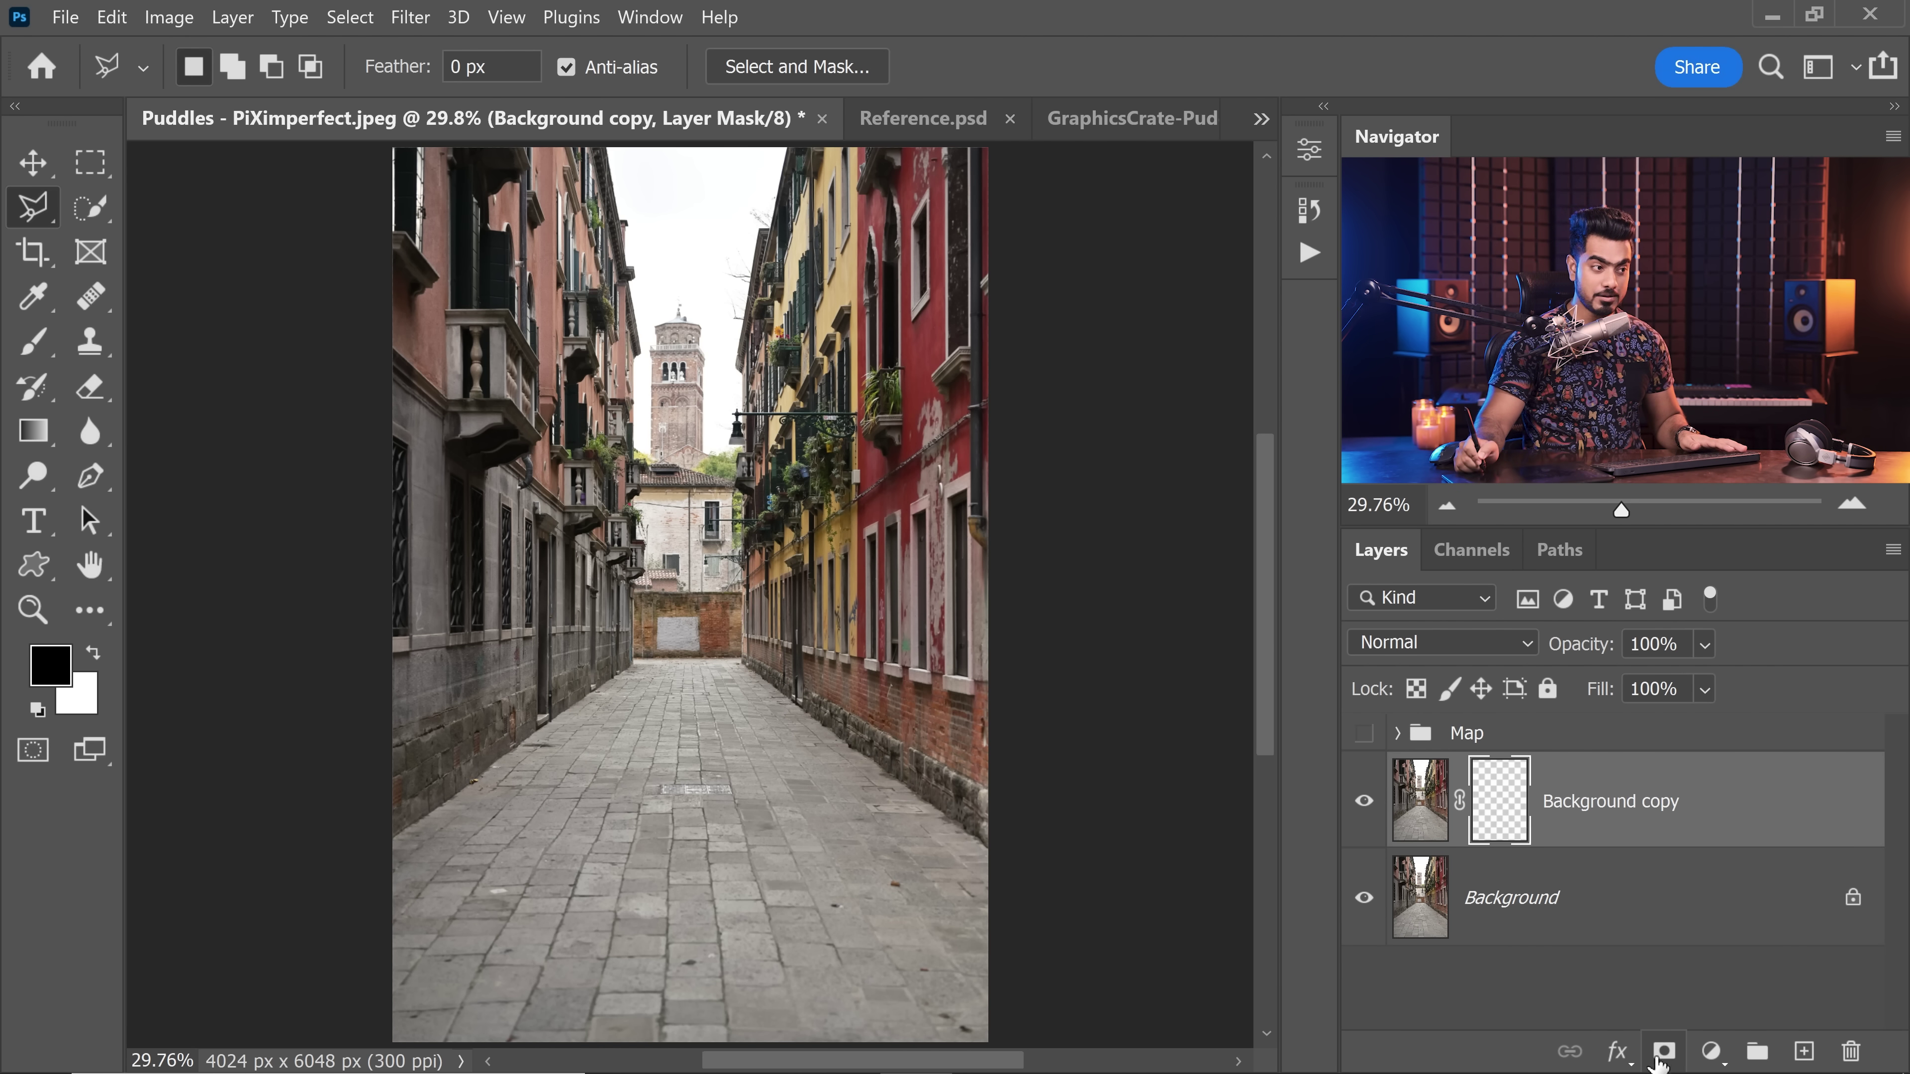
{"action": "double_click", "coordinate": [1589, 799]}
{"action": "type", "text": "Re"}
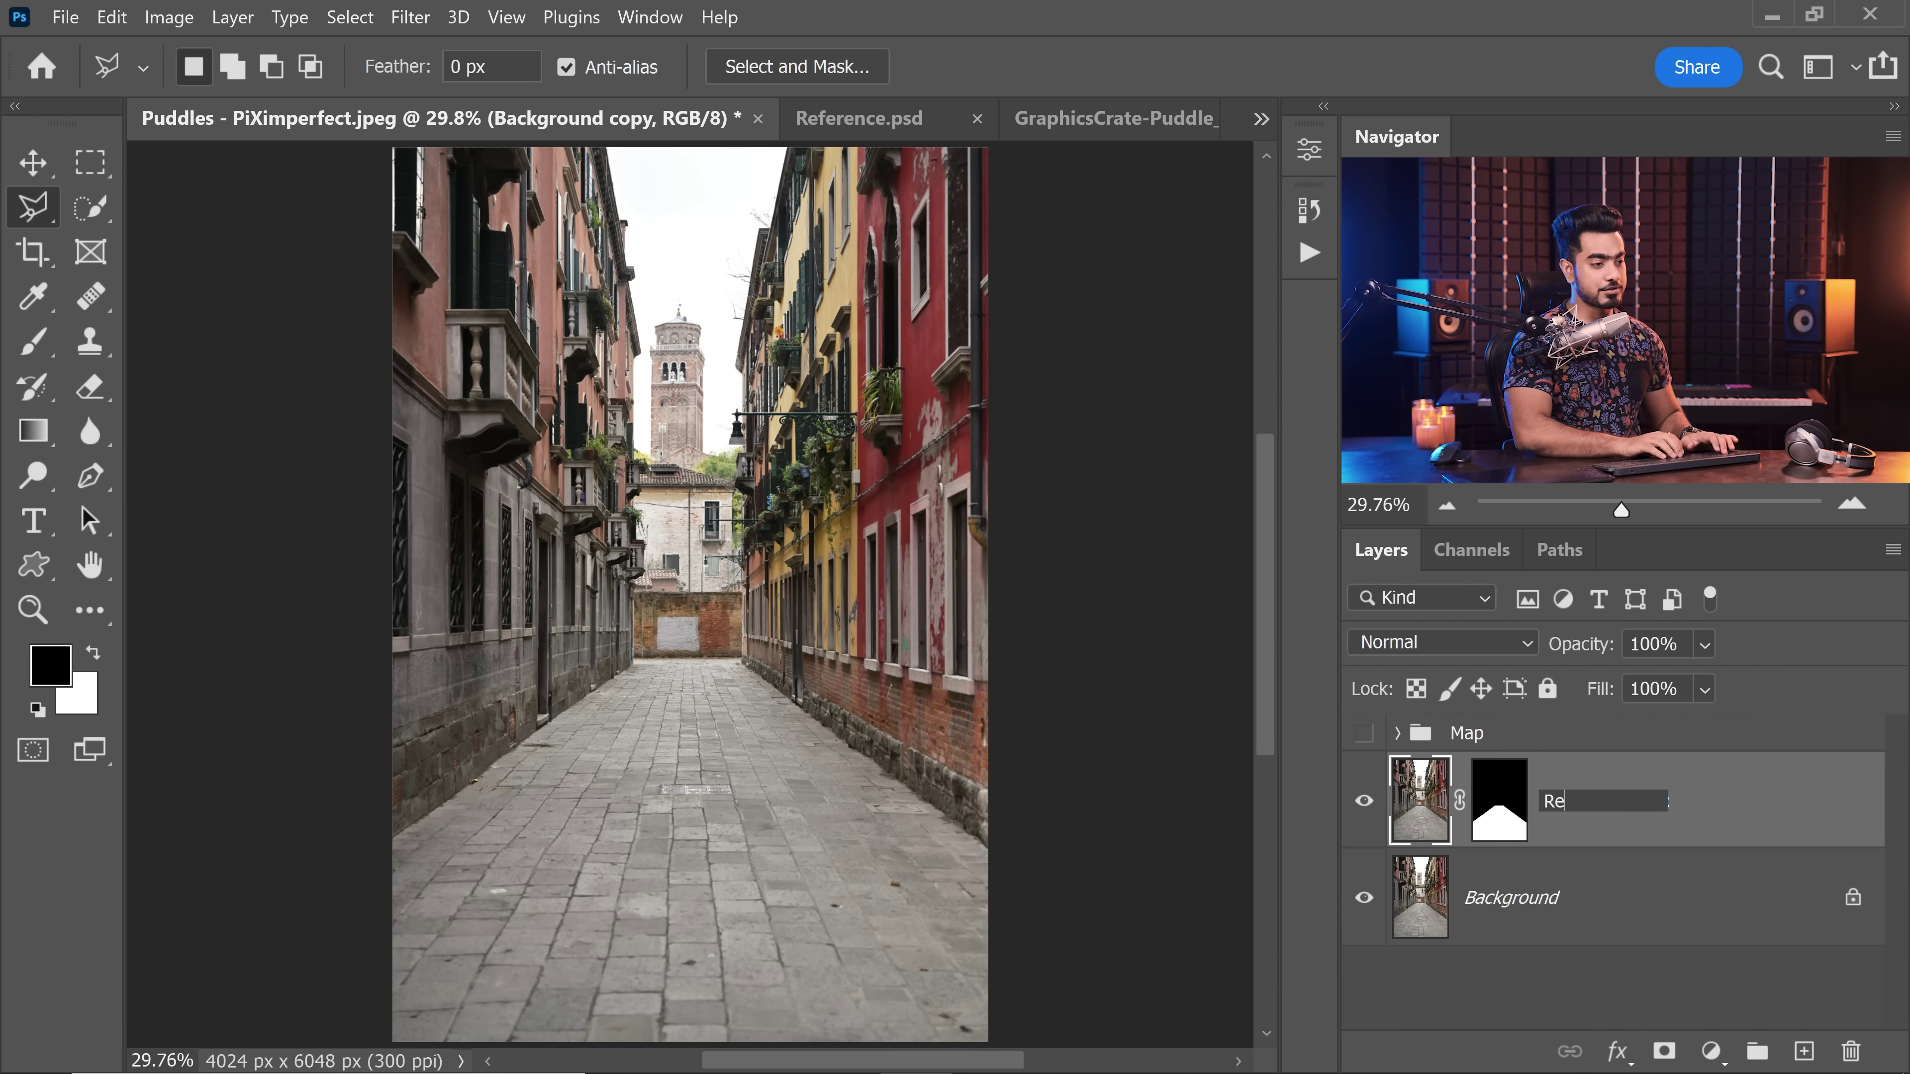
{"action": "type", "text": "flection"}
{"action": "key", "text": "Return"}
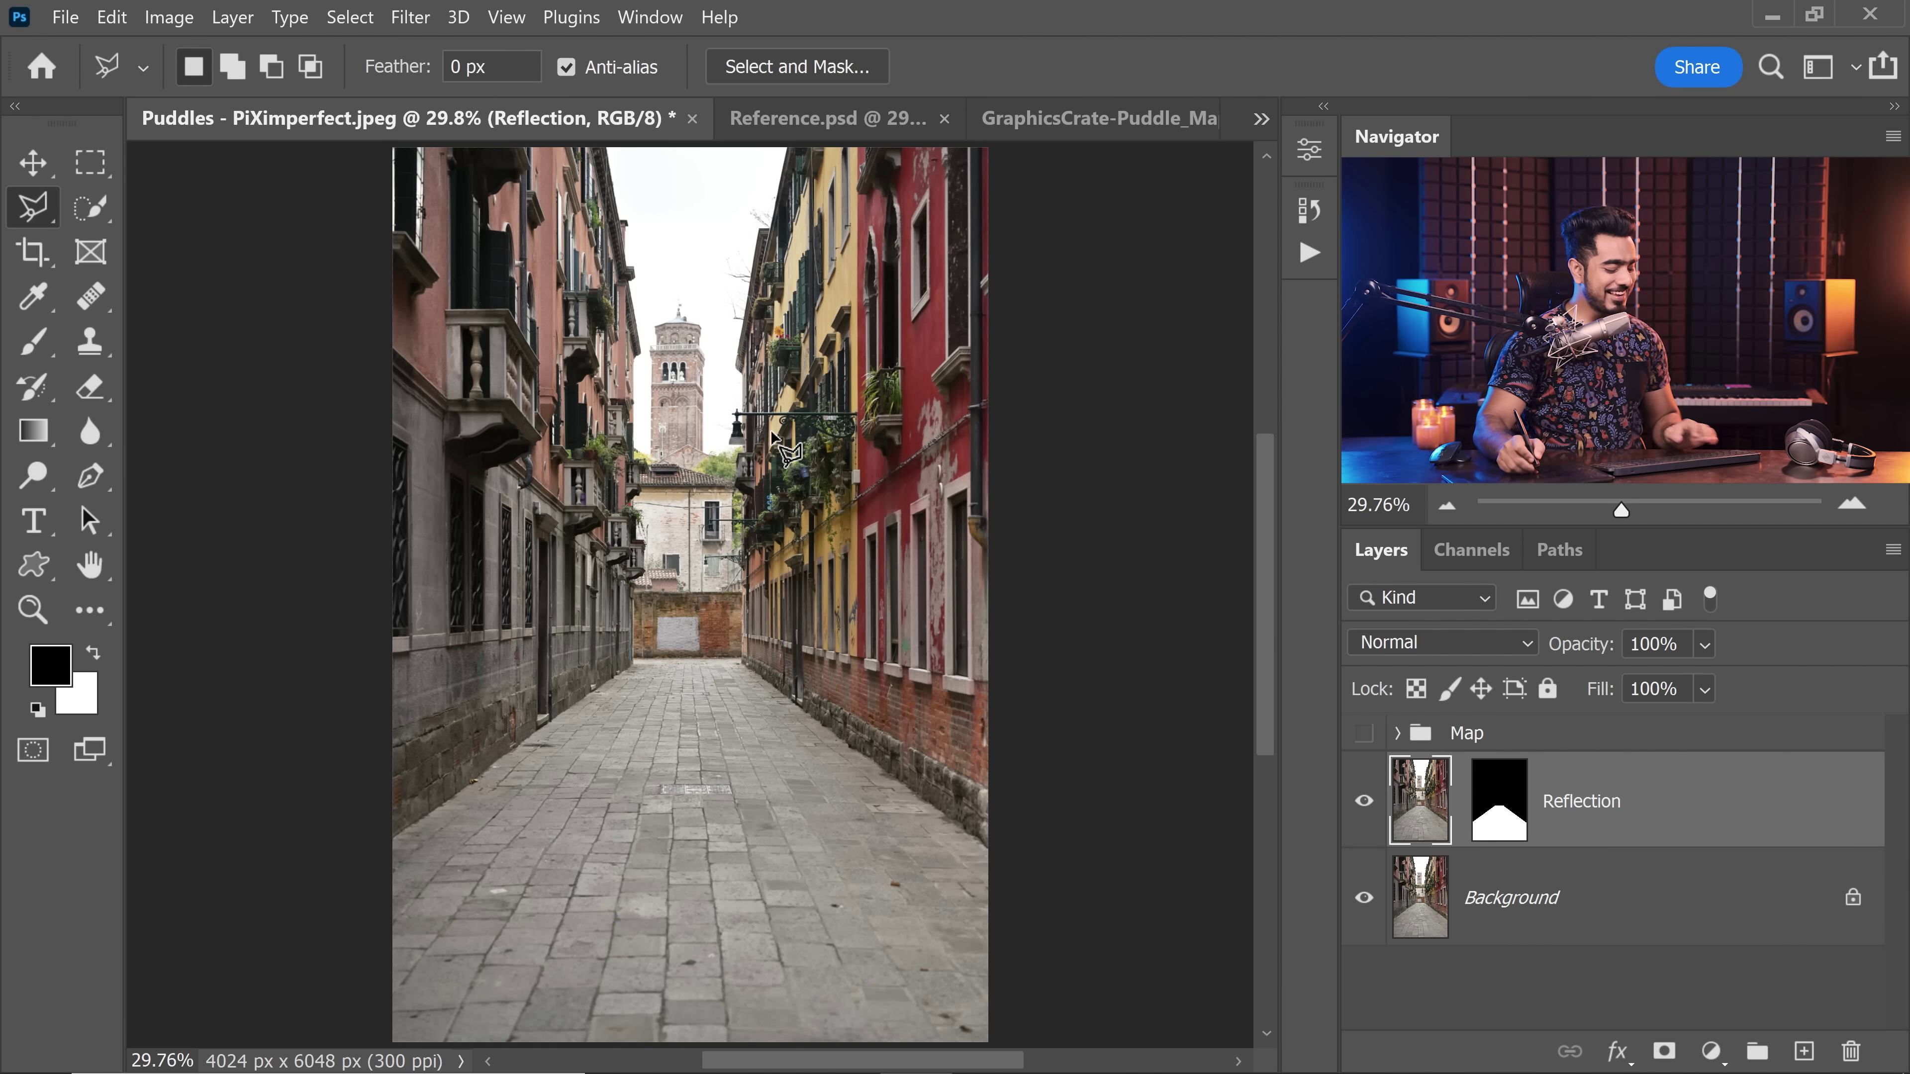
Step: Flip the Reflection layer's image vertically without its mask and move it straight down to a Y position of about 3860 px
{"action": "key", "text": "ctrl+t"}
{"action": "right_click", "coordinate": [803, 431]}
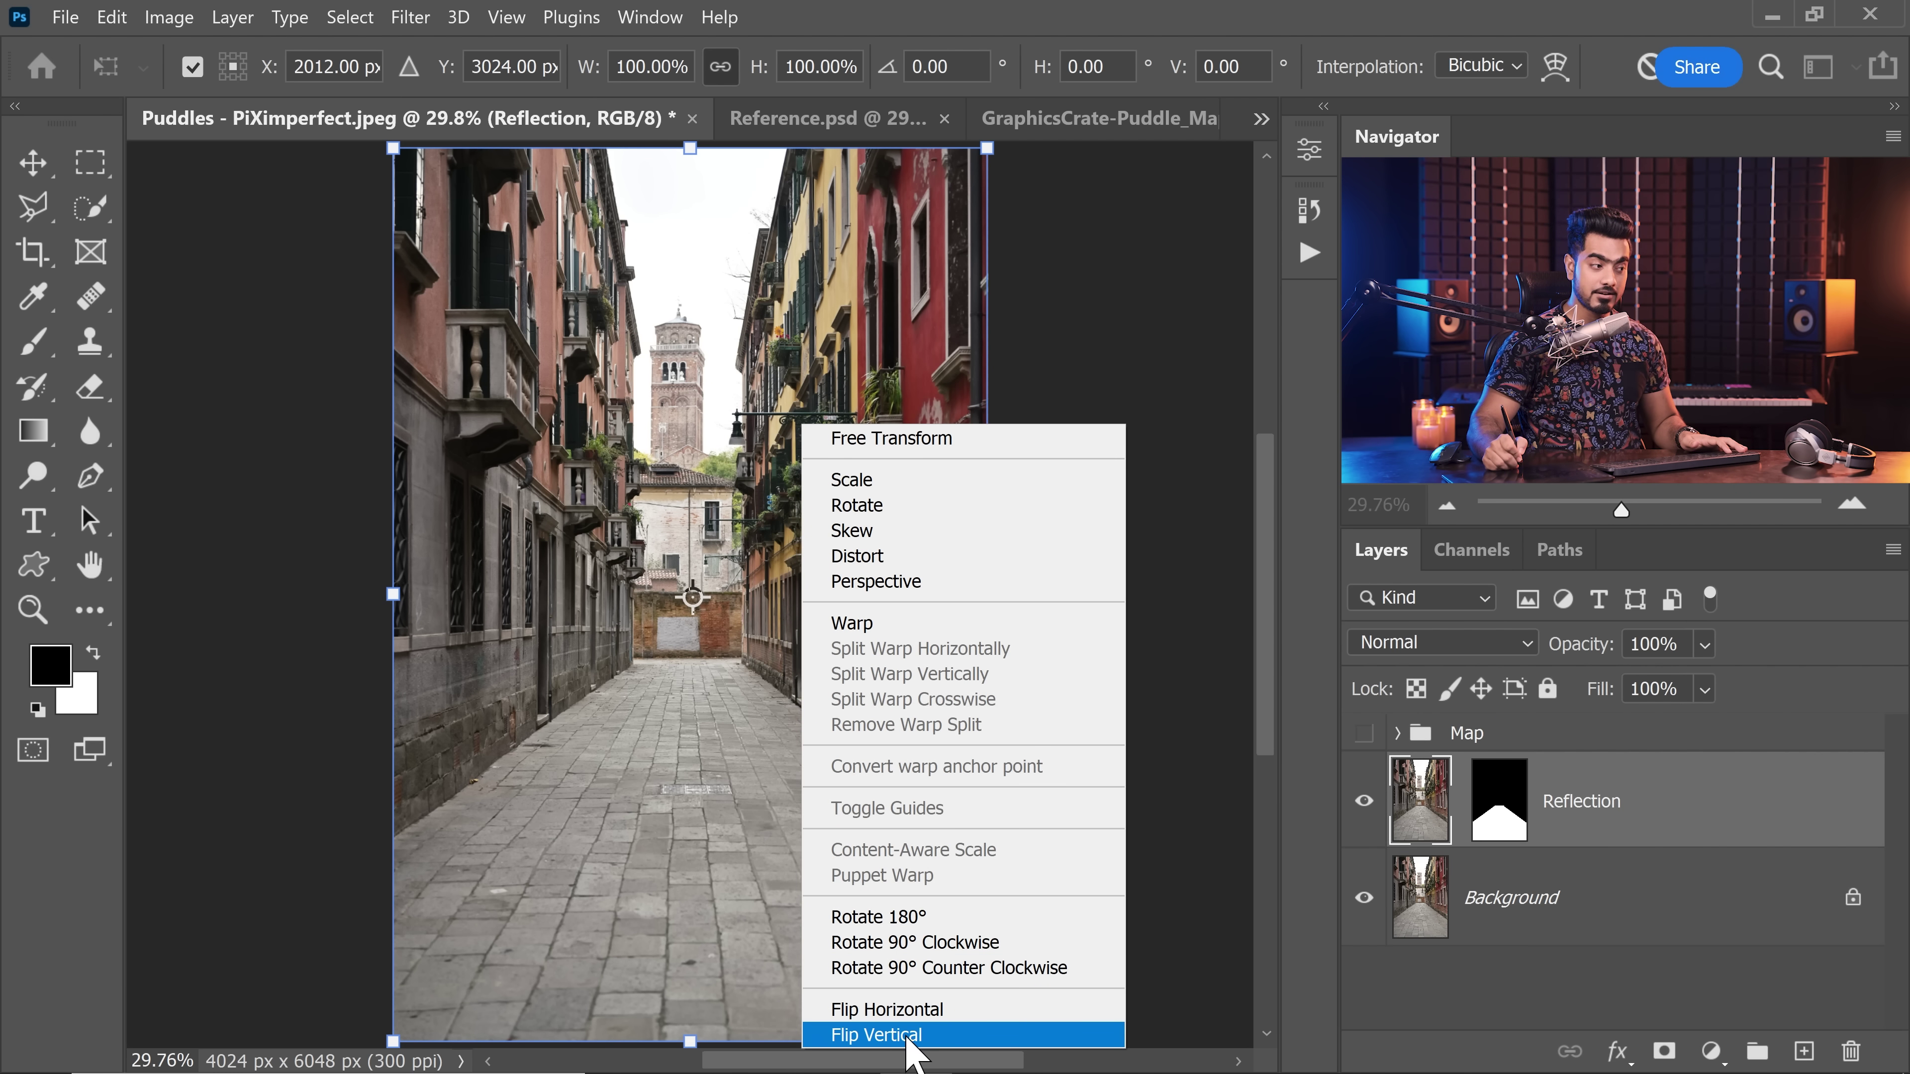
{"action": "left_click", "coordinate": [877, 1035]}
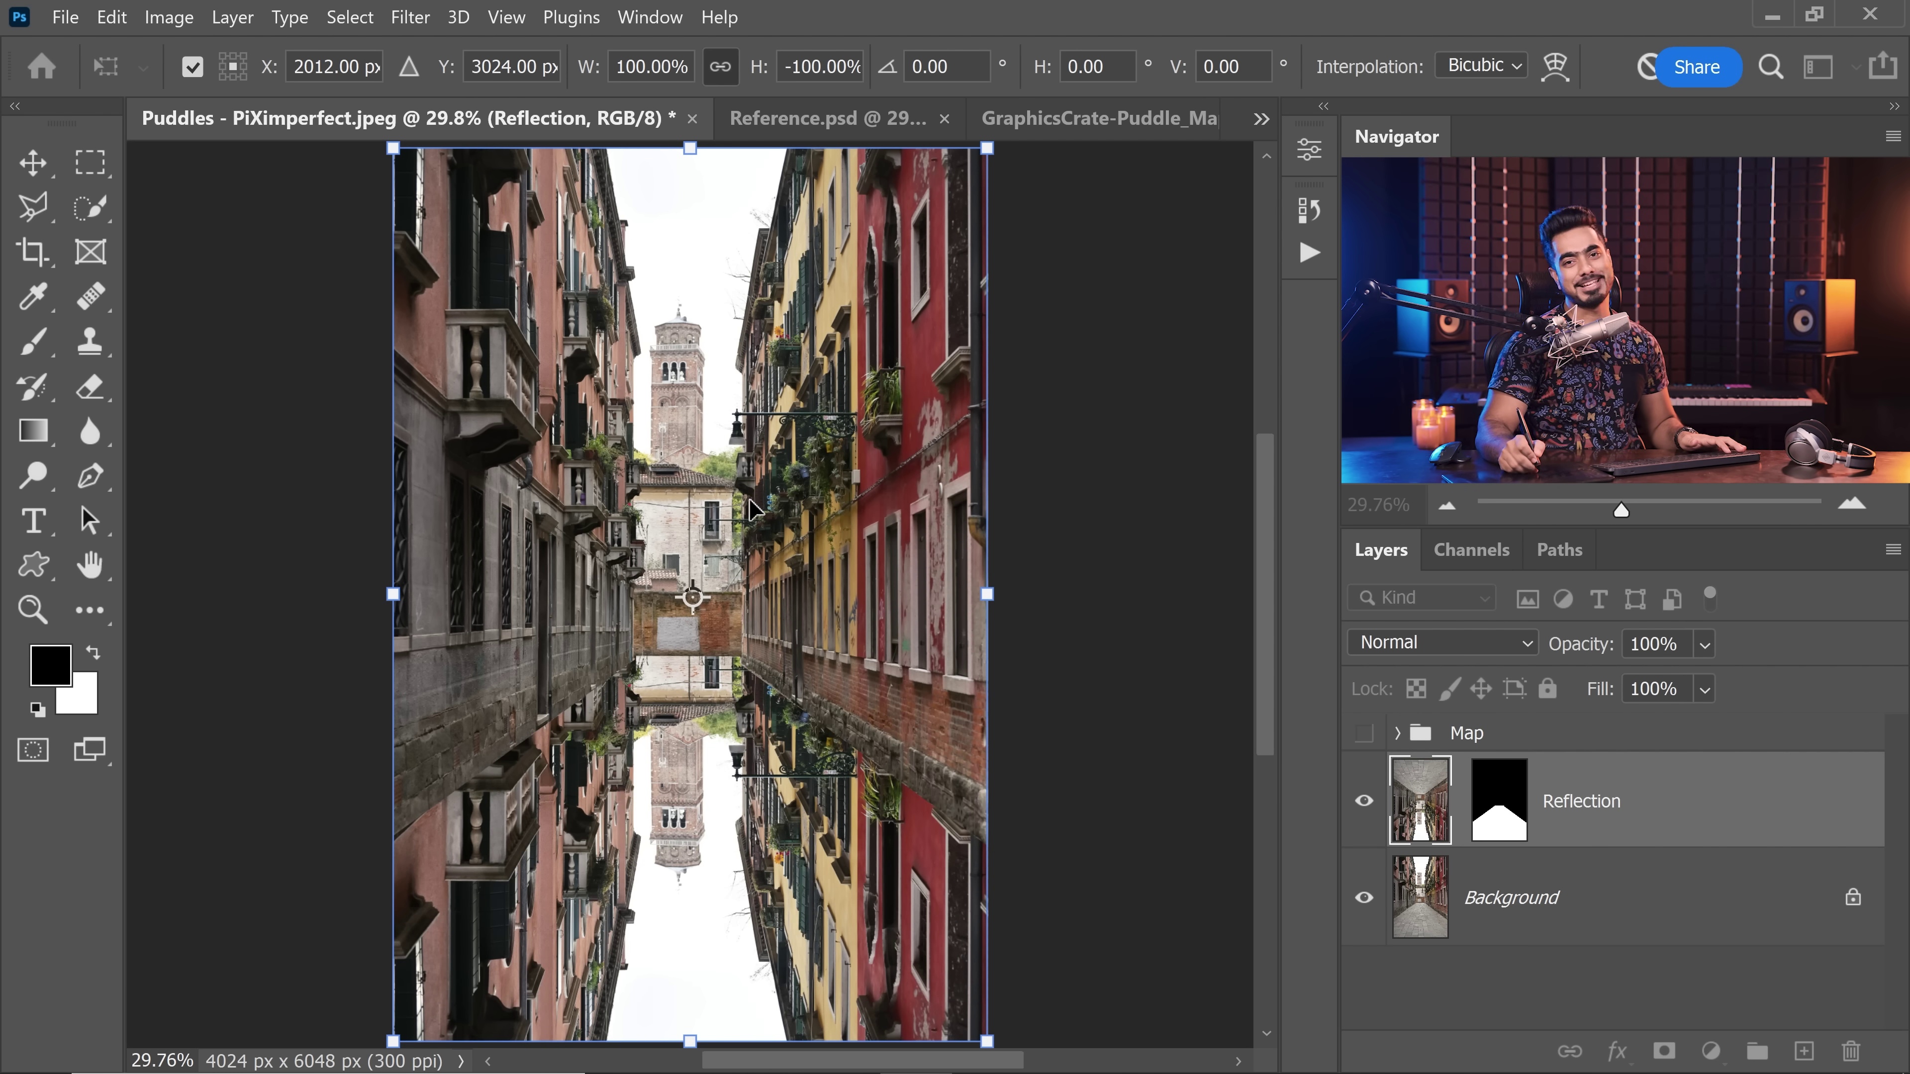
{"action": "mouse_move", "coordinate": [732, 522]}
{"action": "left_mouse_down"}
{"action": "mouse_move", "coordinate": [729, 699]}
{"action": "mouse_move", "coordinate": [741, 576]}
{"action": "left_mouse_up"}
{"action": "key", "text": "Return"}
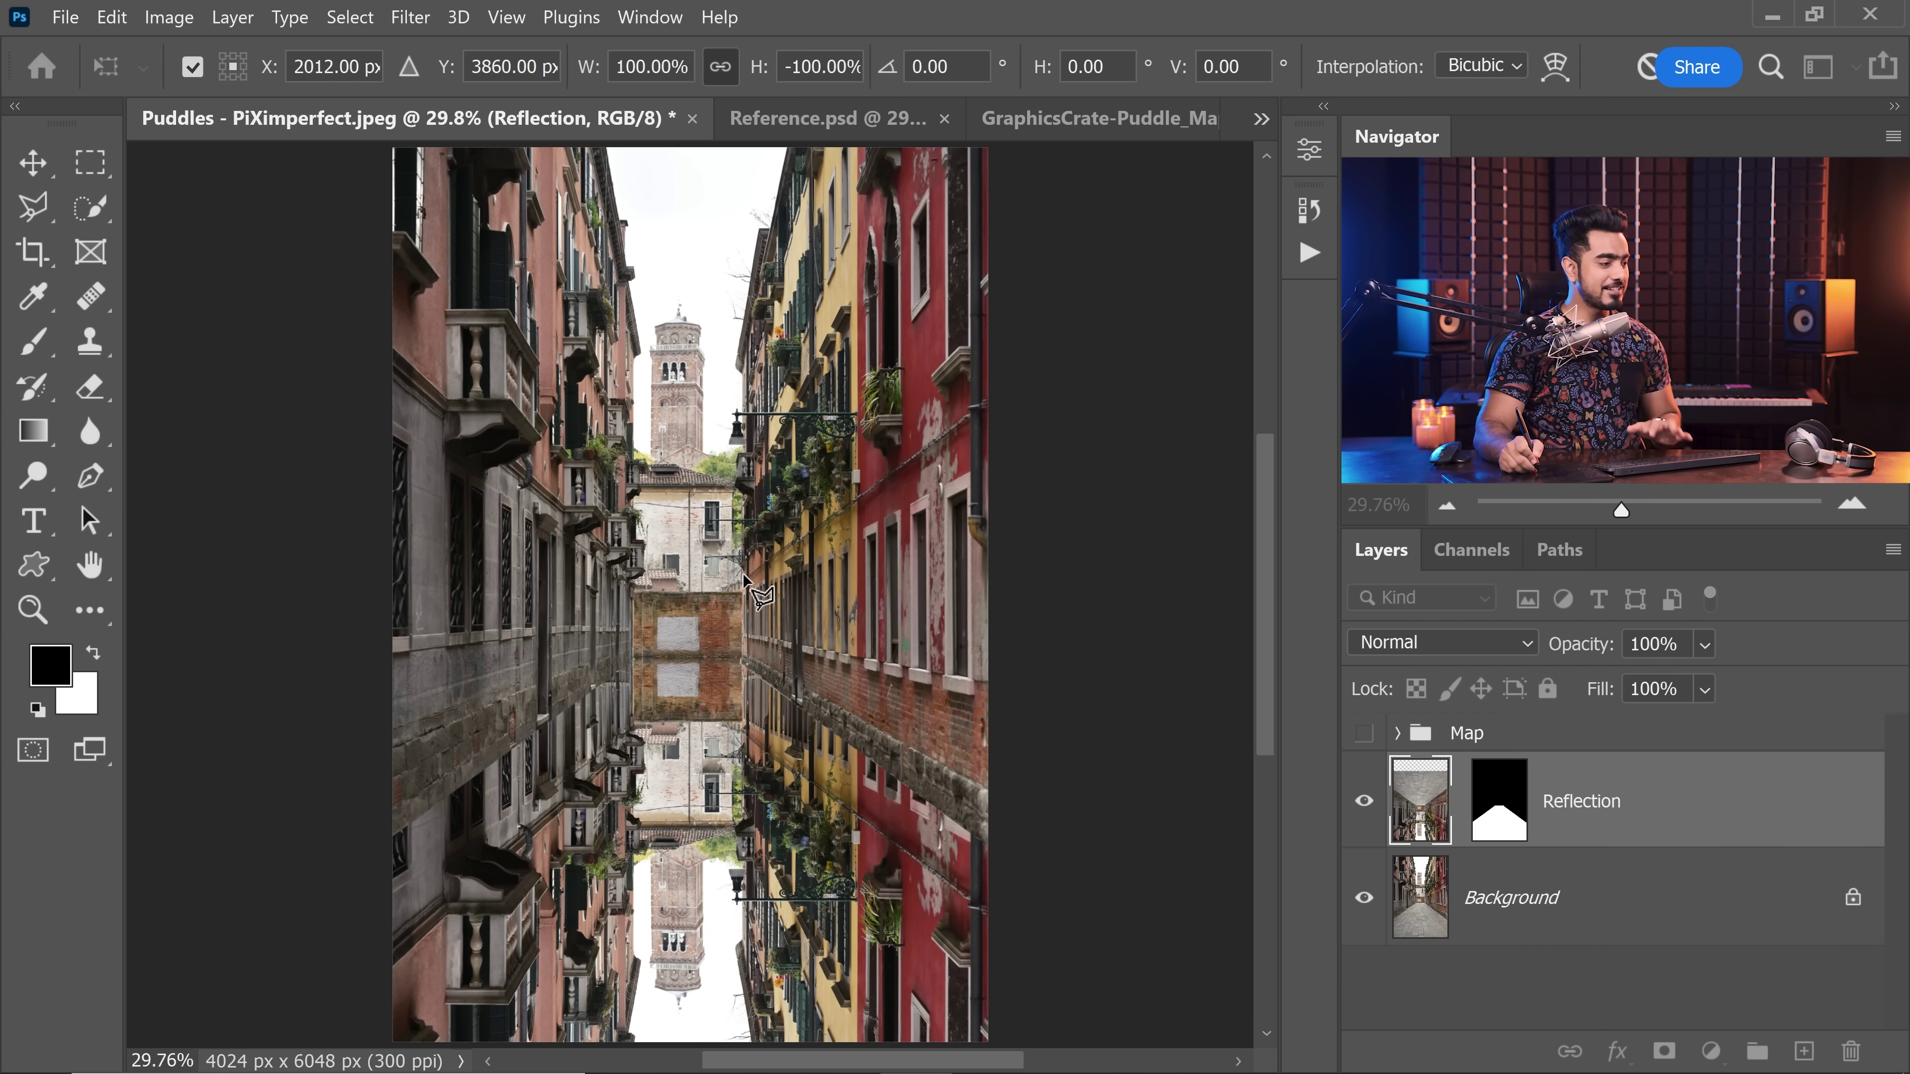
{"action": "key", "text": "l"}
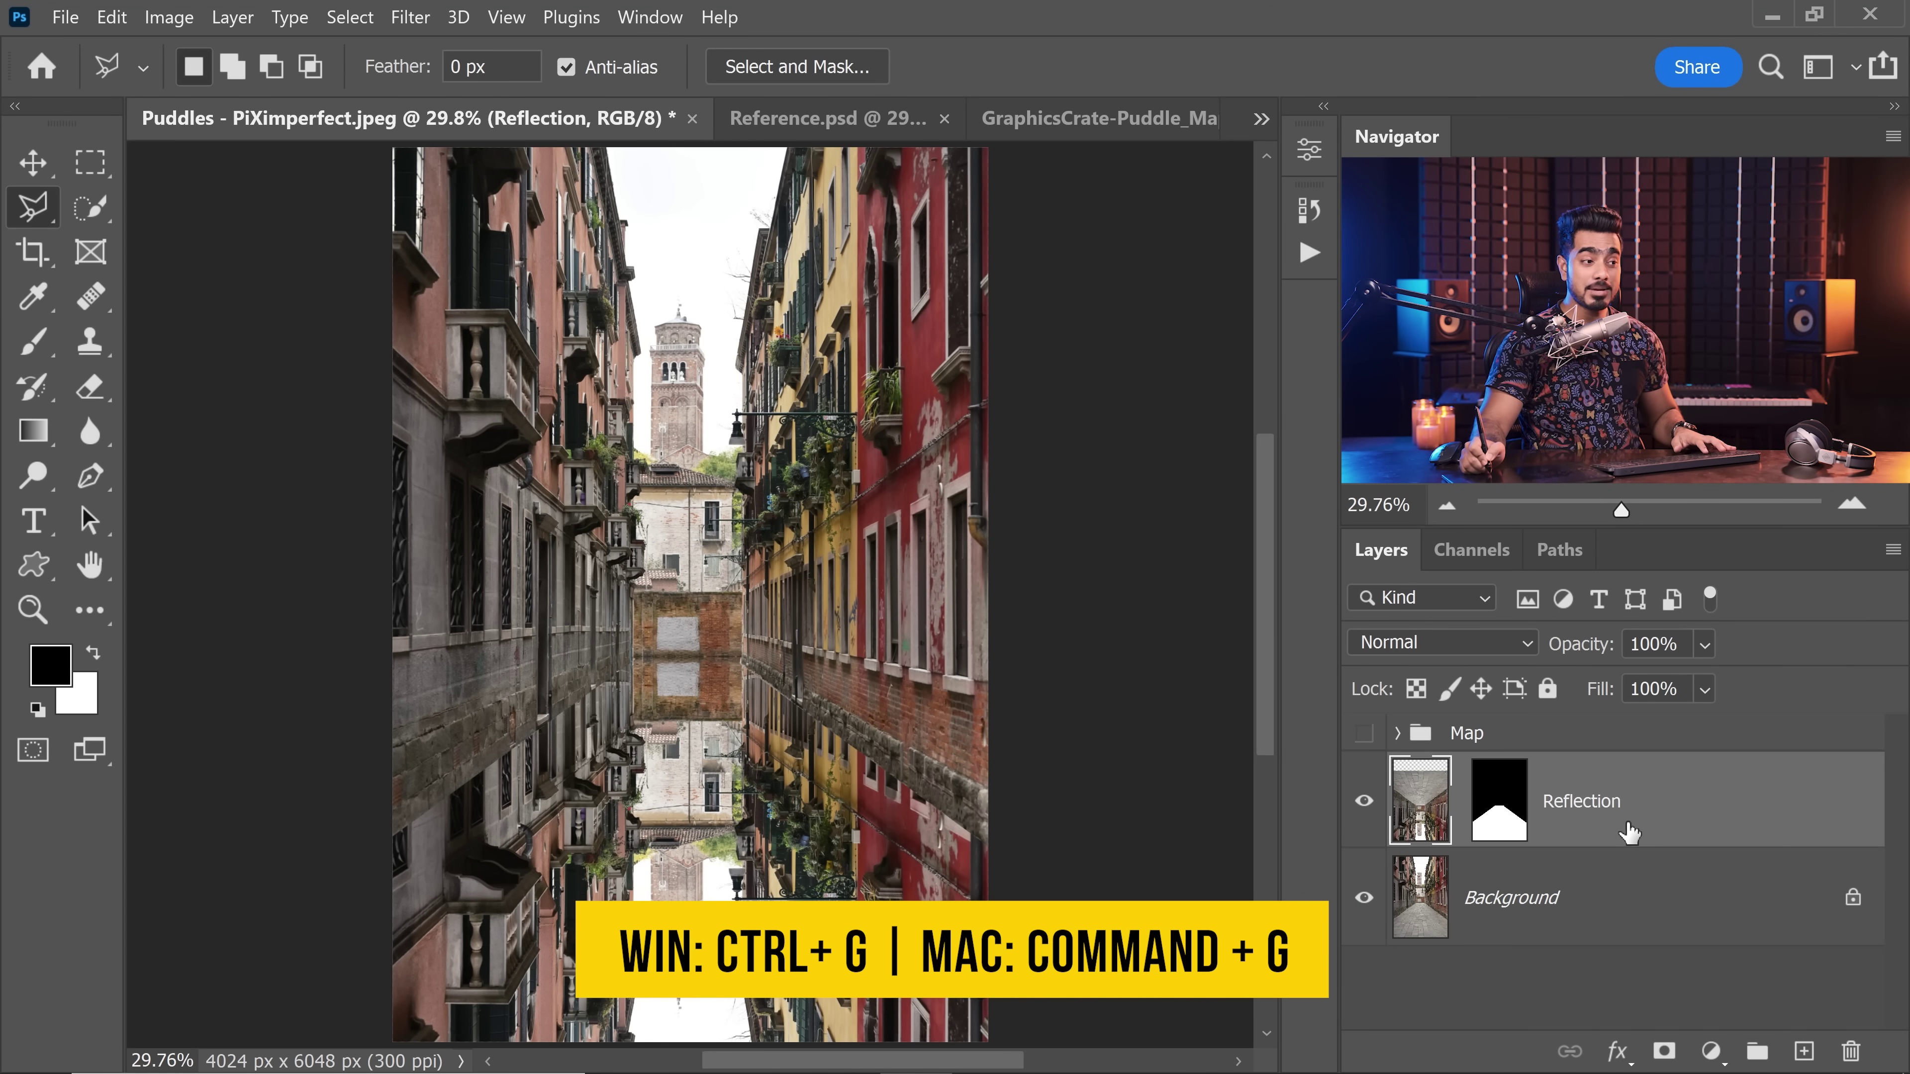
Step: Put the Reflection layer in a group and mask that group with the selection loaded from the Alpha 1 channel
{"action": "key", "text": "ctrl+g"}
{"action": "left_click", "coordinate": [1398, 771]}
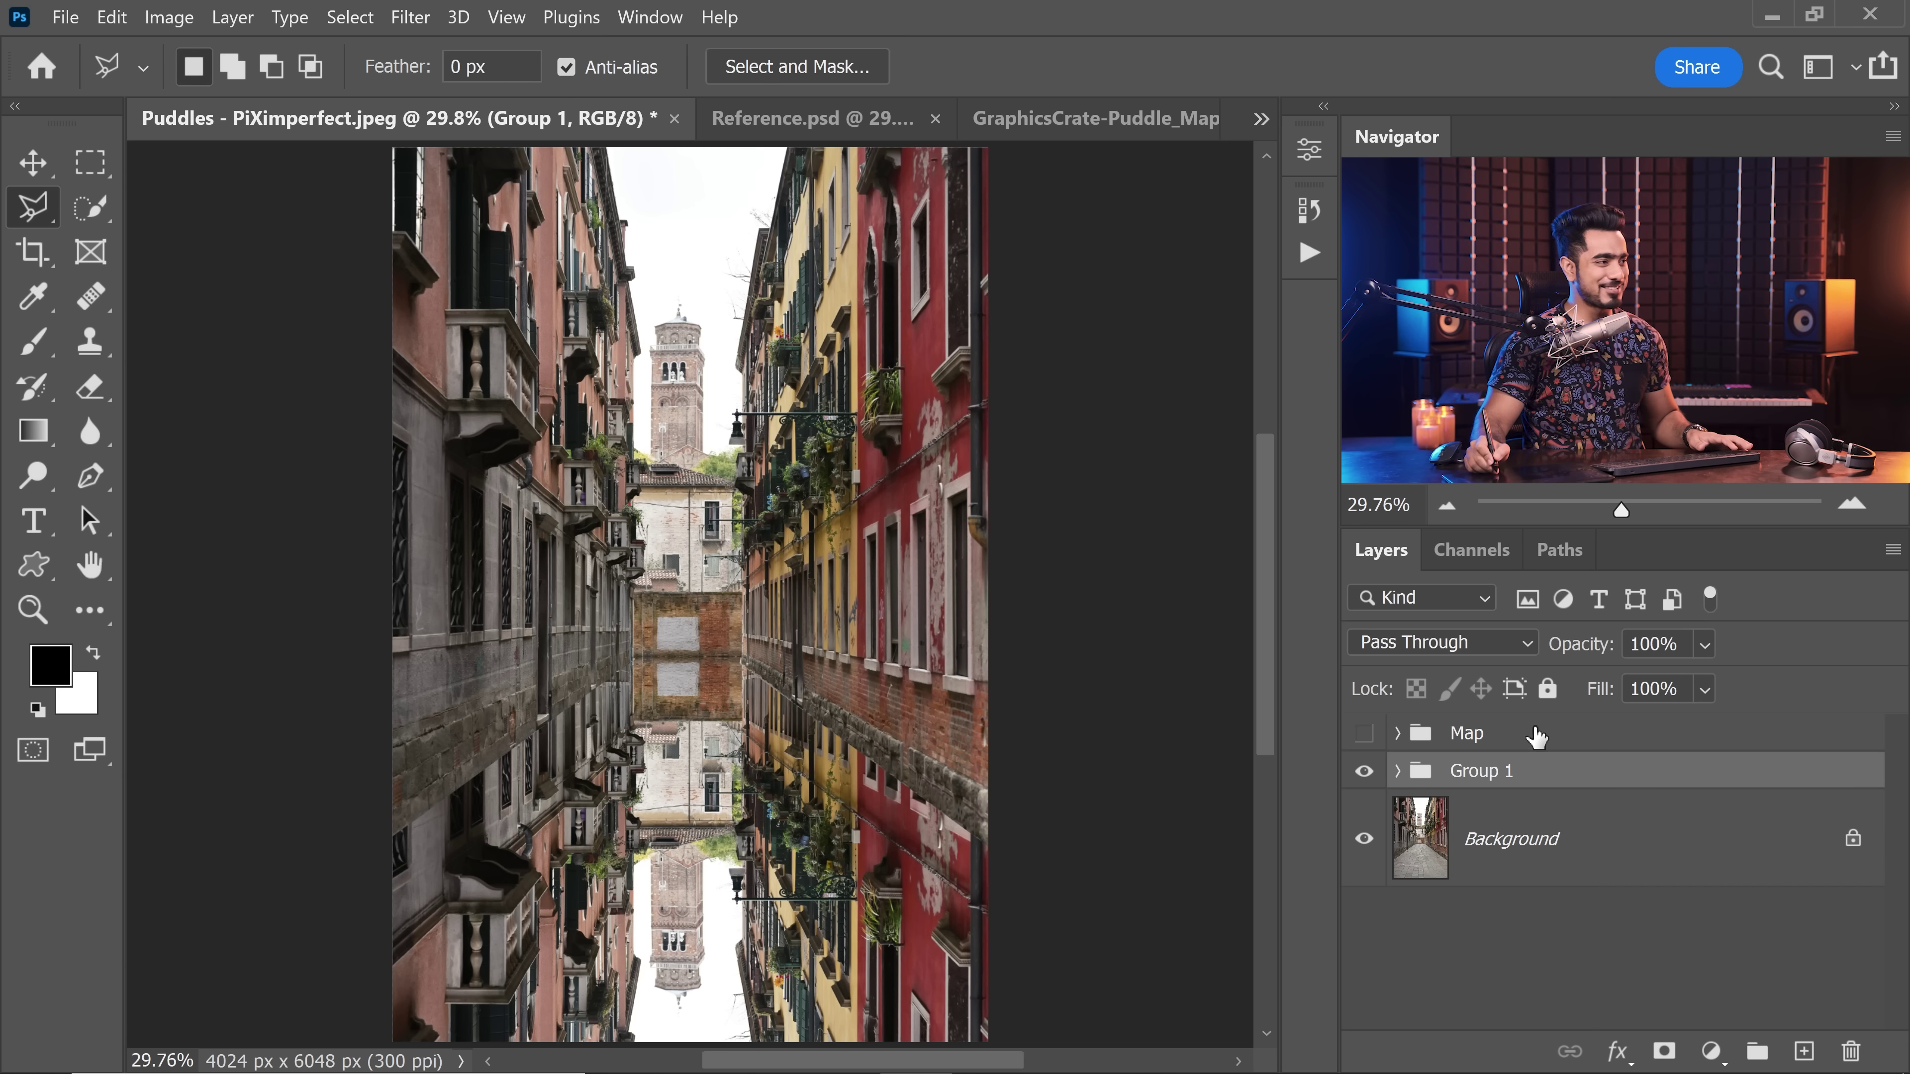
{"action": "left_click", "coordinate": [352, 18]}
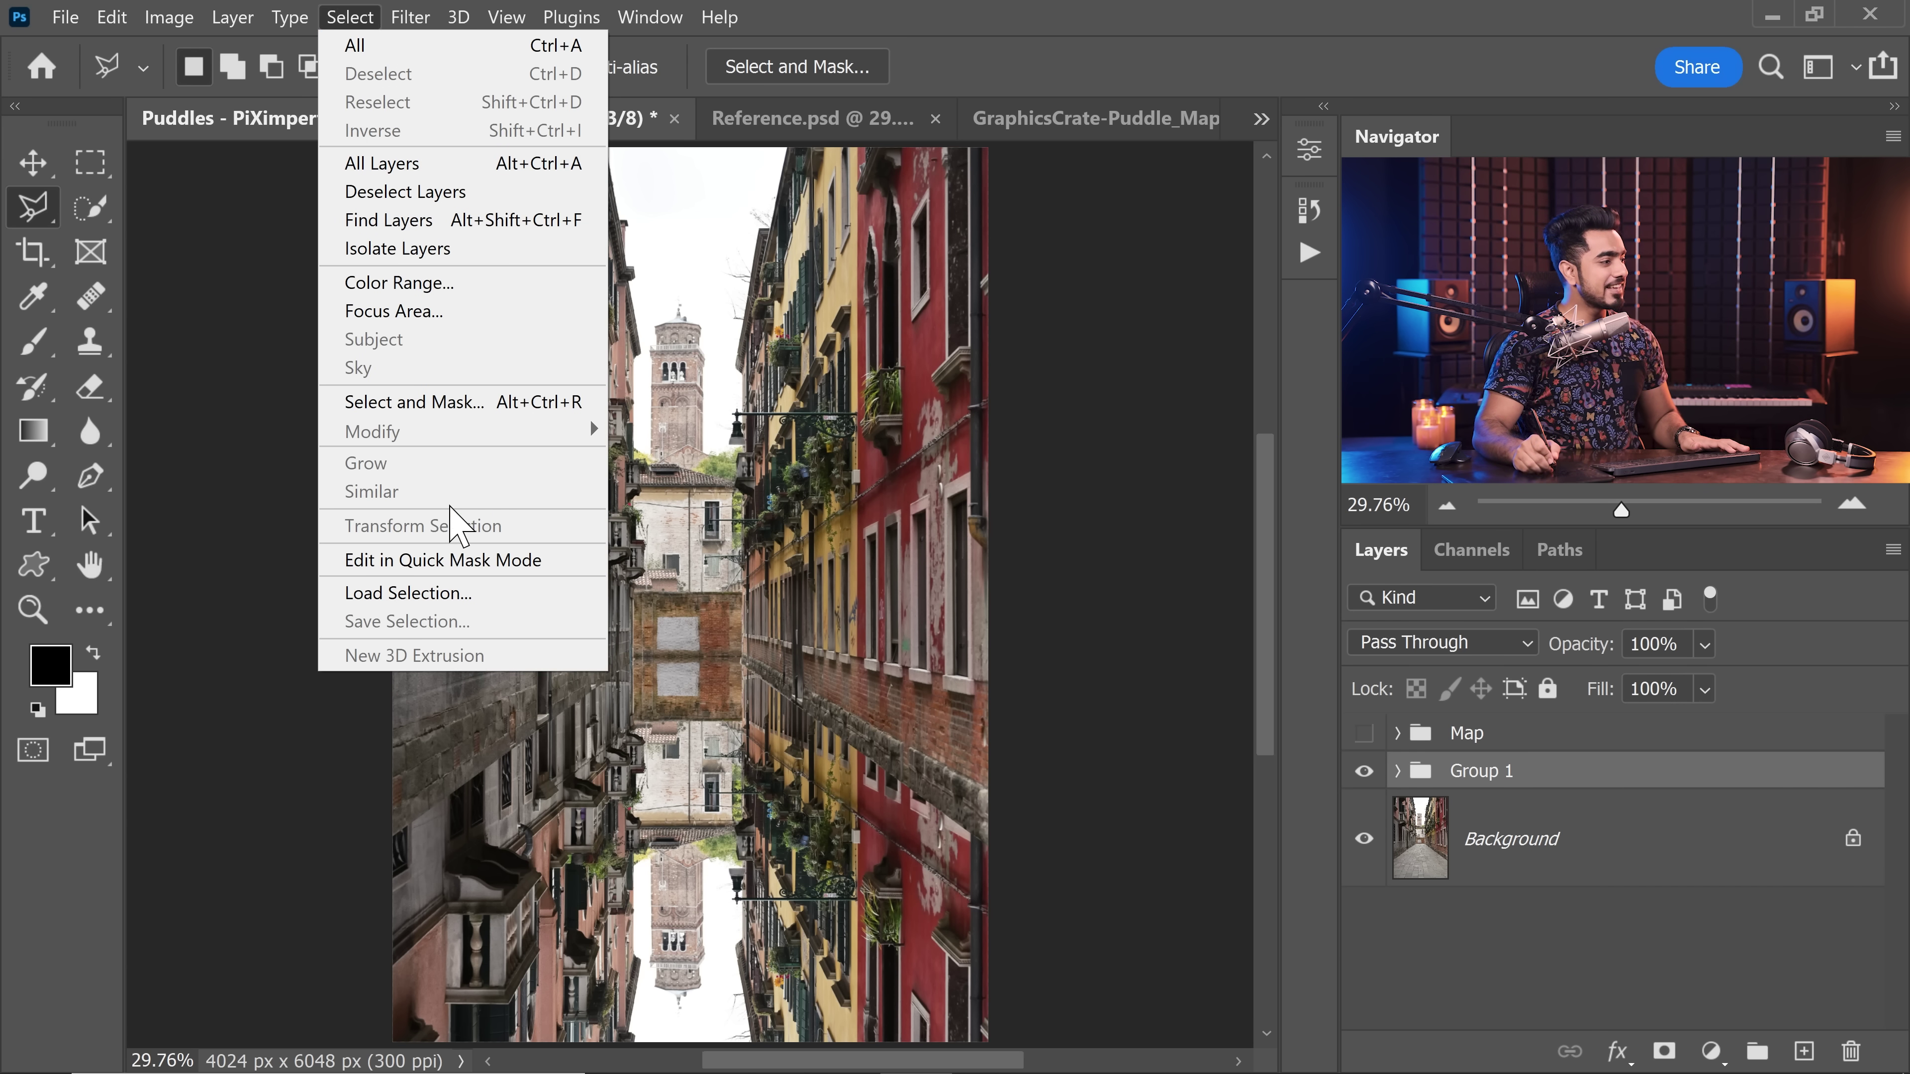
{"action": "left_click", "coordinate": [406, 593]}
{"action": "left_click", "coordinate": [902, 312]}
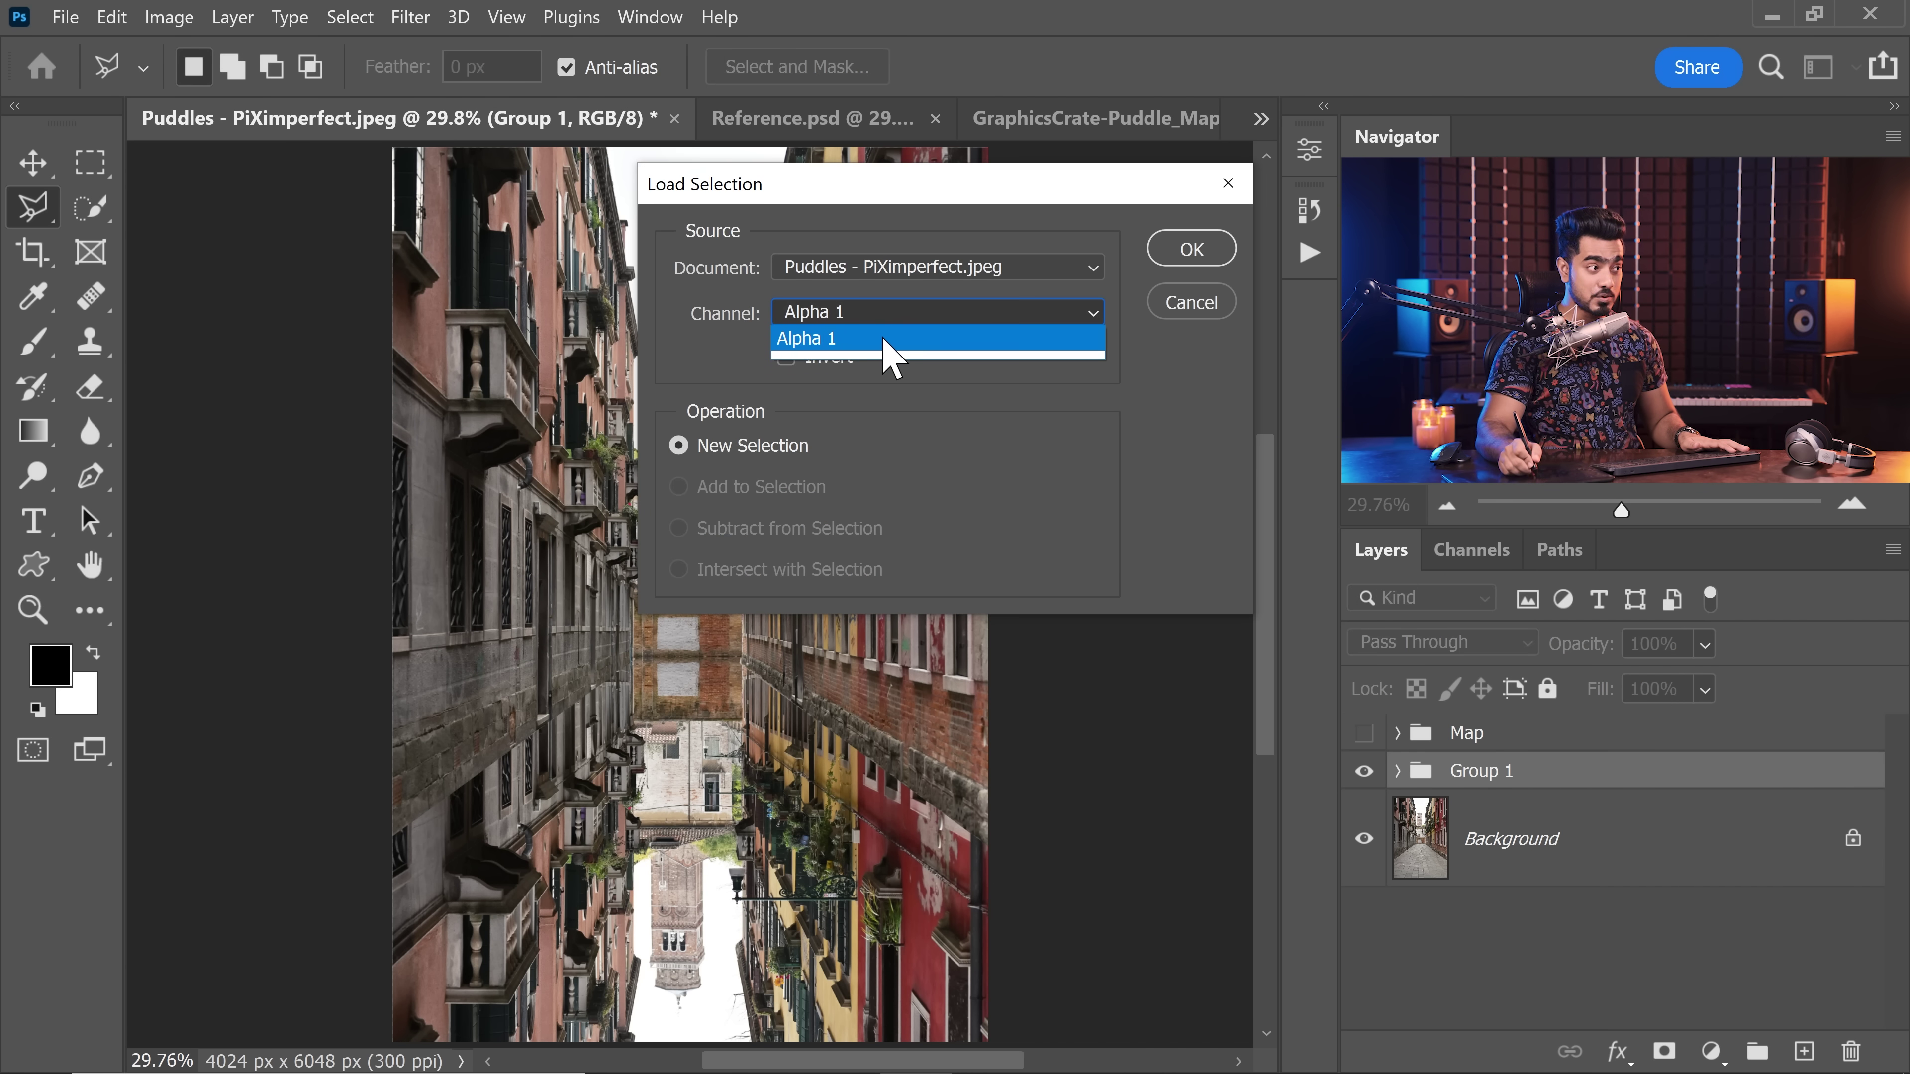
{"action": "left_click", "coordinate": [886, 354]}
{"action": "left_click", "coordinate": [1187, 252]}
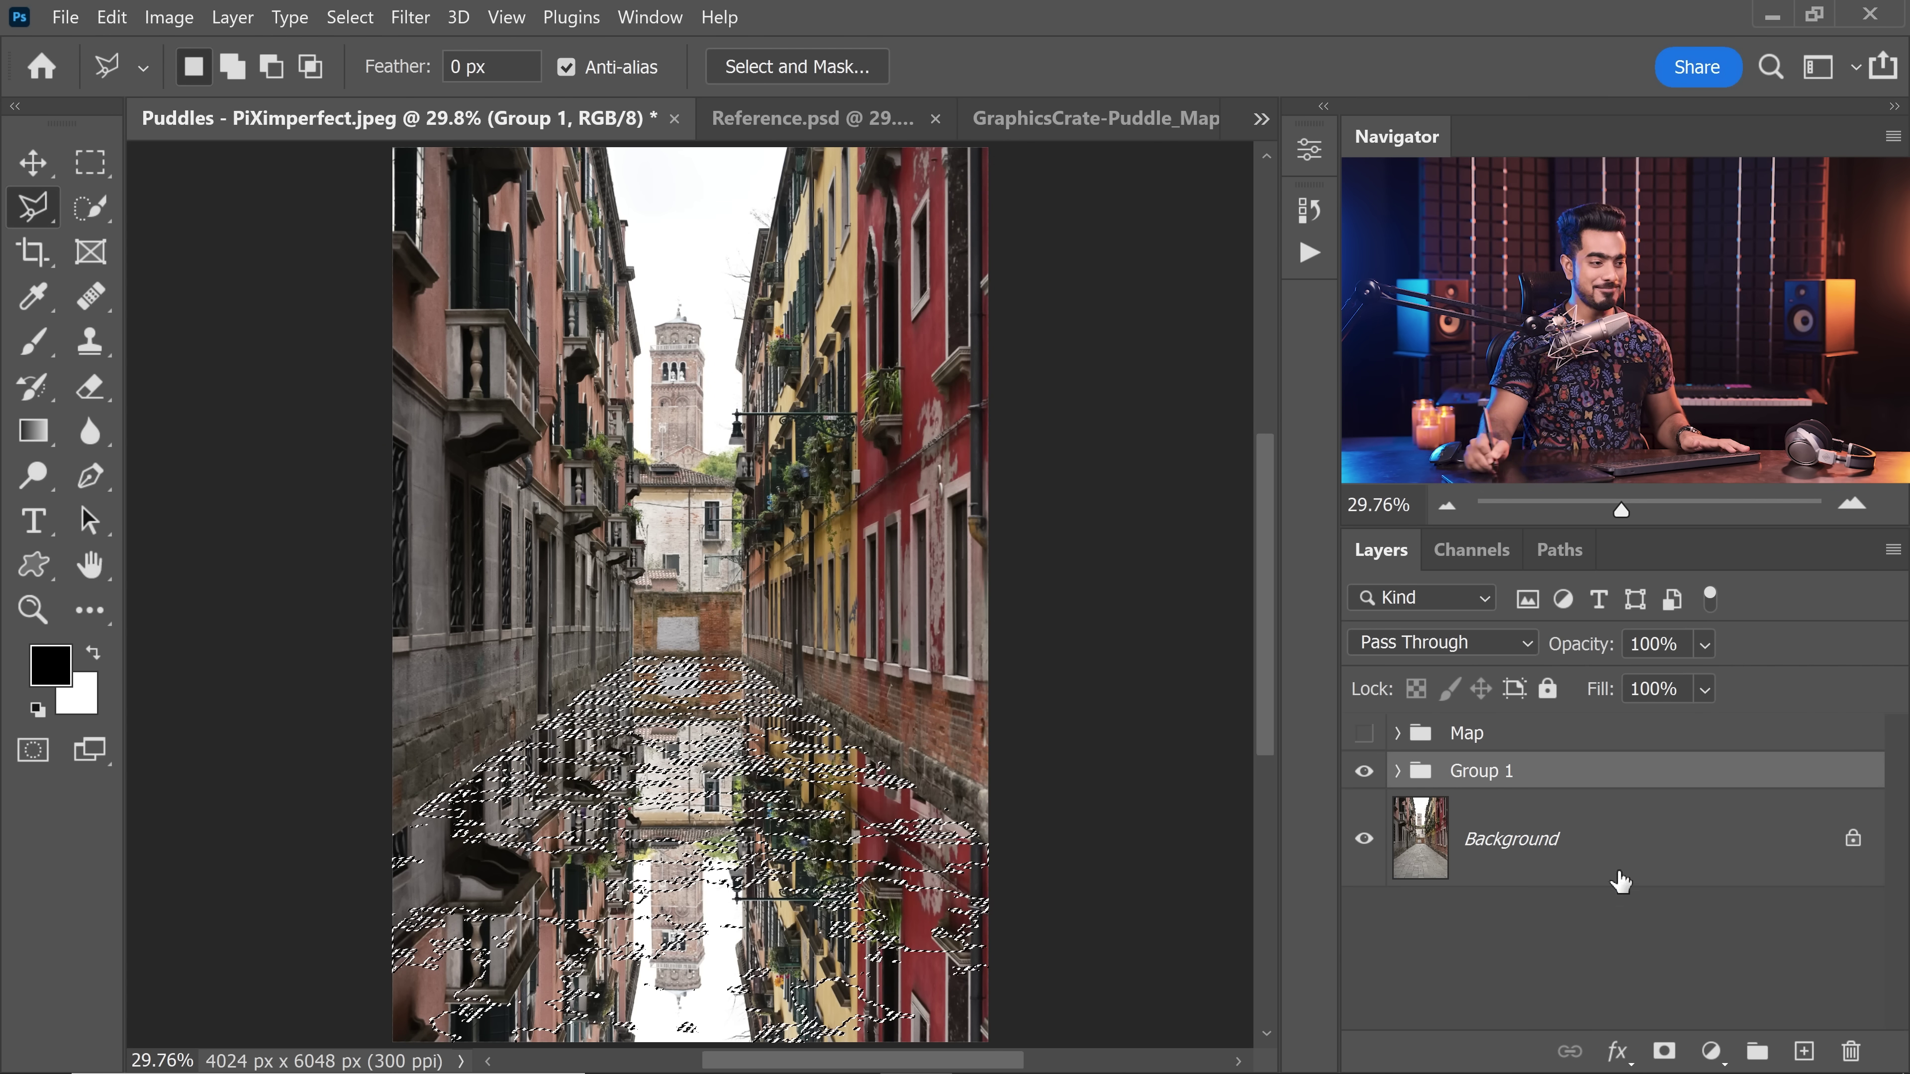
{"action": "left_click", "coordinate": [1665, 1052]}
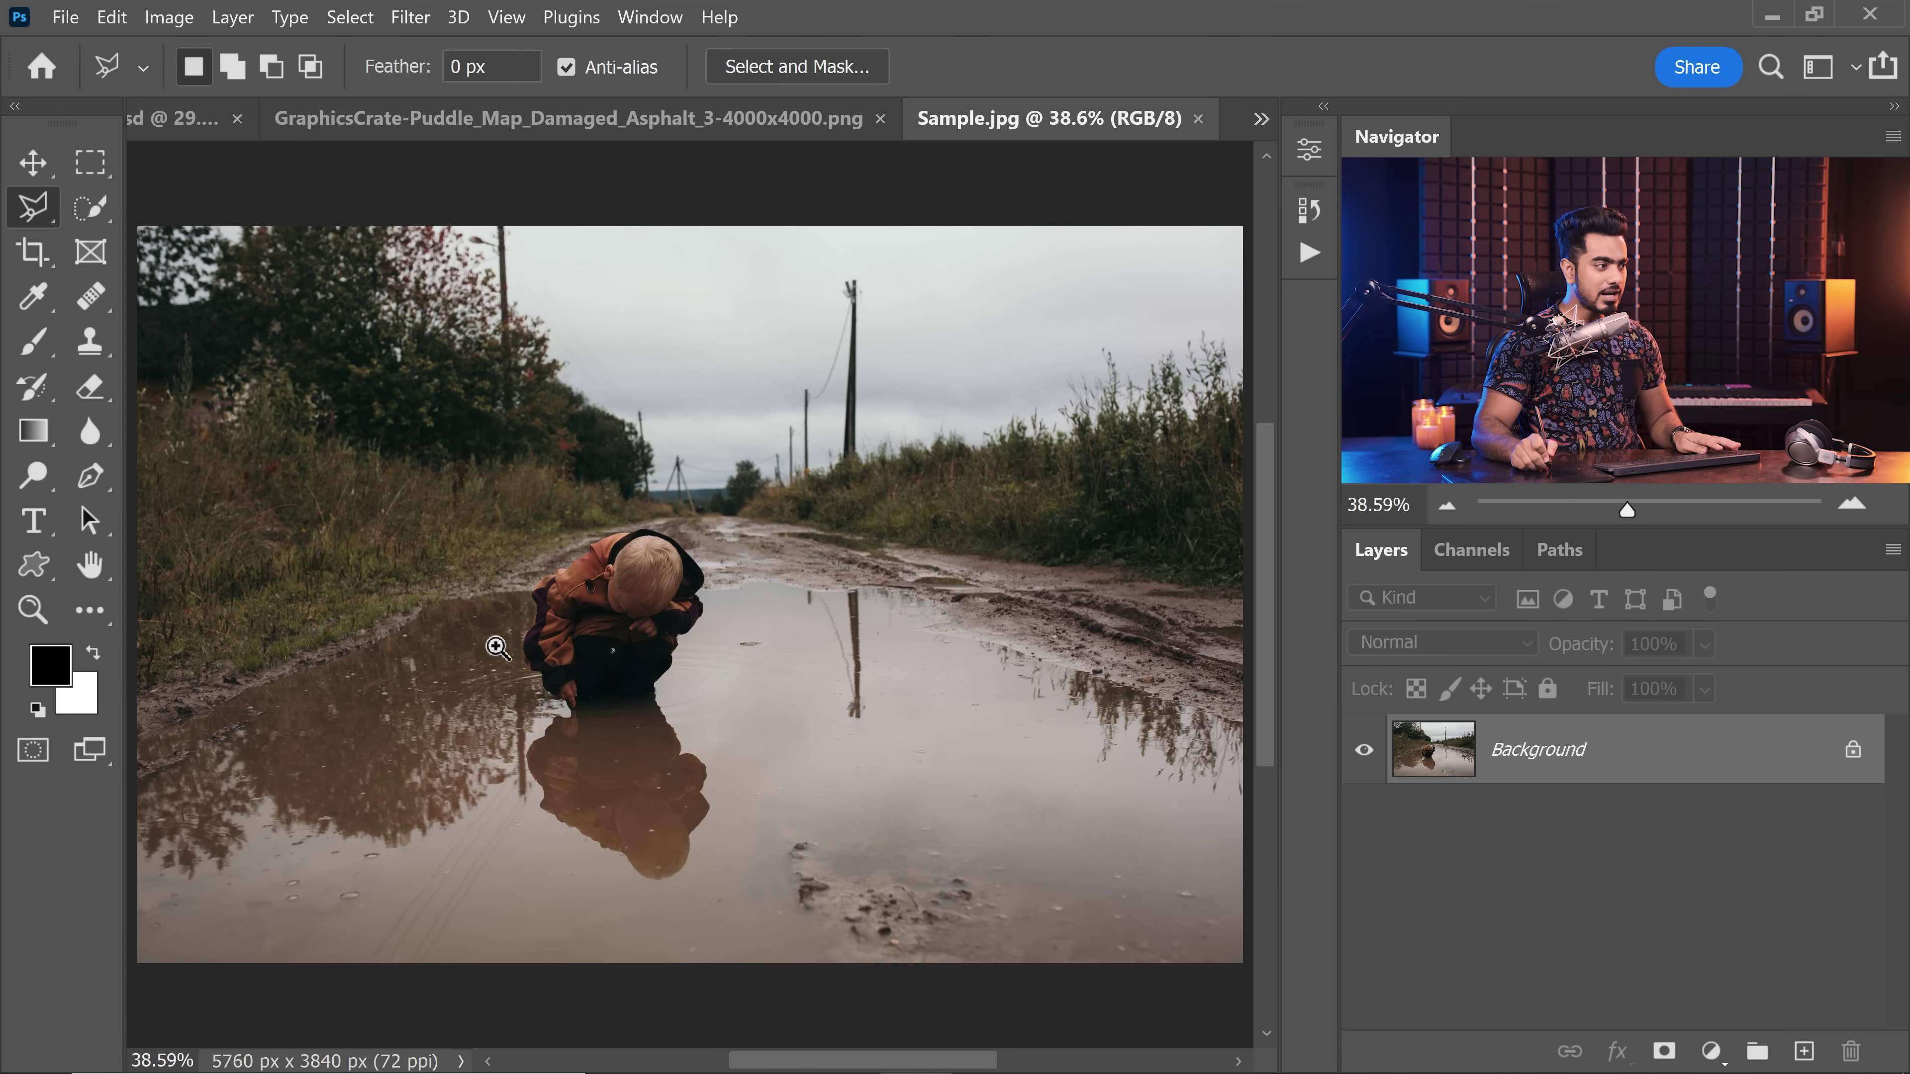
Step: Examine how the puddle in Sample.jpg reflects the trees and the child compared with the real objects above it
{"action": "left_click_drag", "start_coordinate": [490, 647], "coordinate": [721, 627]}
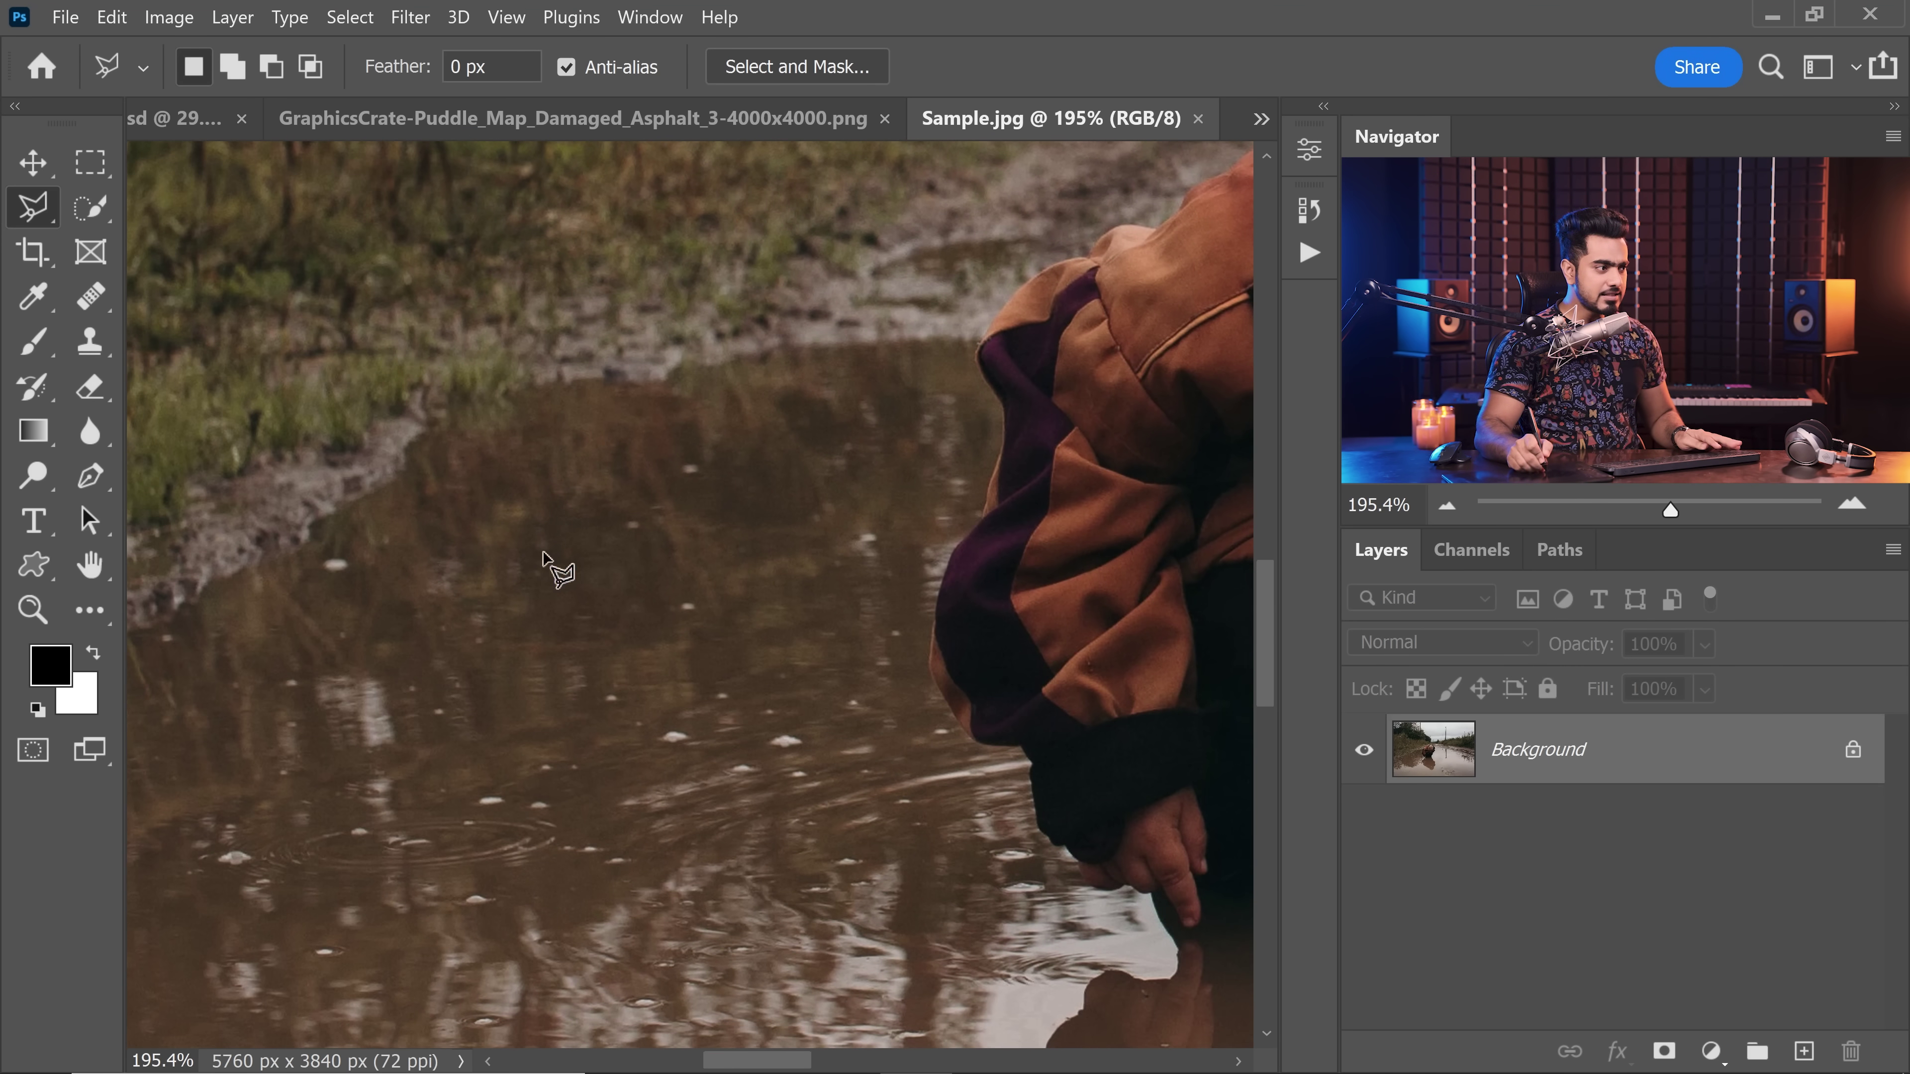
{"action": "scroll", "coordinate": [603, 569], "scroll_direction": "down", "scroll_amount": 6}
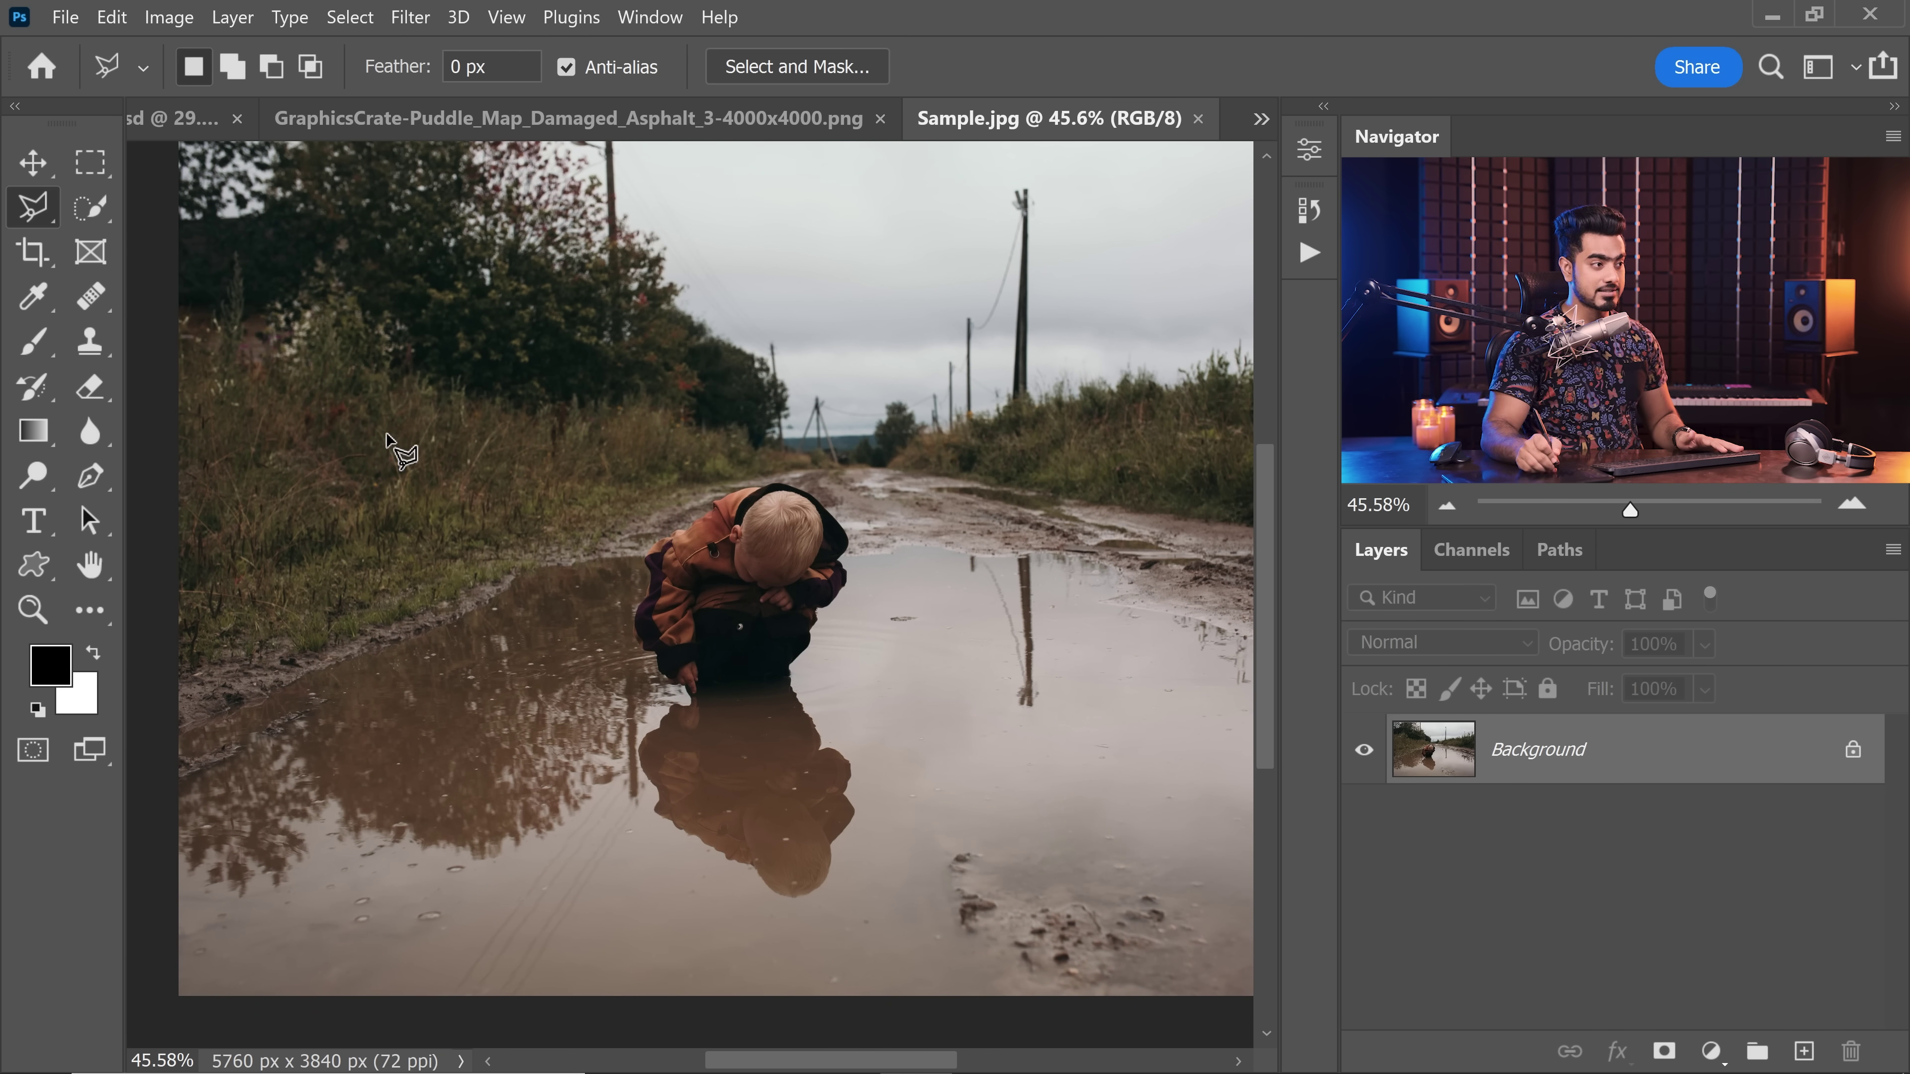
{"action": "left_click_drag", "start_coordinate": [884, 701], "coordinate": [784, 639]}
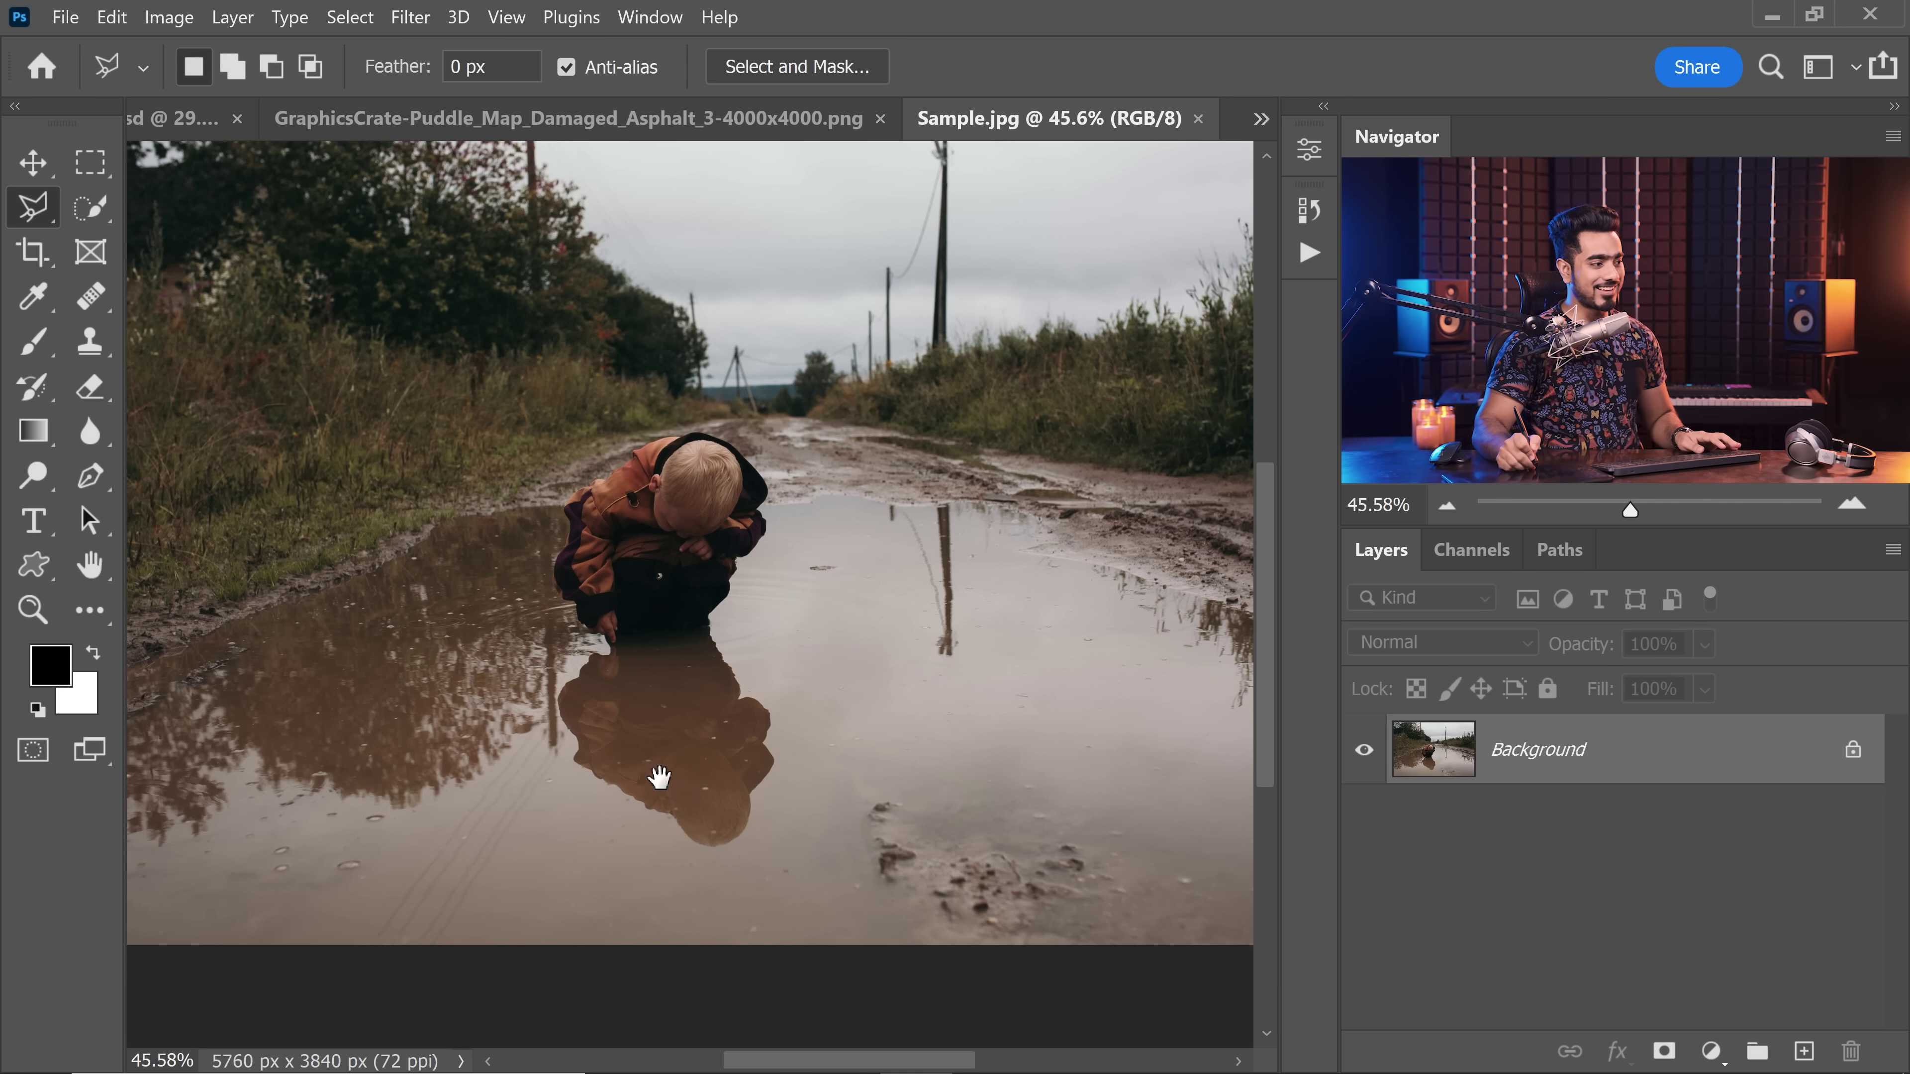
{"action": "scroll", "coordinate": [639, 717], "scroll_direction": "up", "scroll_amount": 5}
{"action": "left_click_drag", "start_coordinate": [601, 419], "coordinate": [613, 488]}
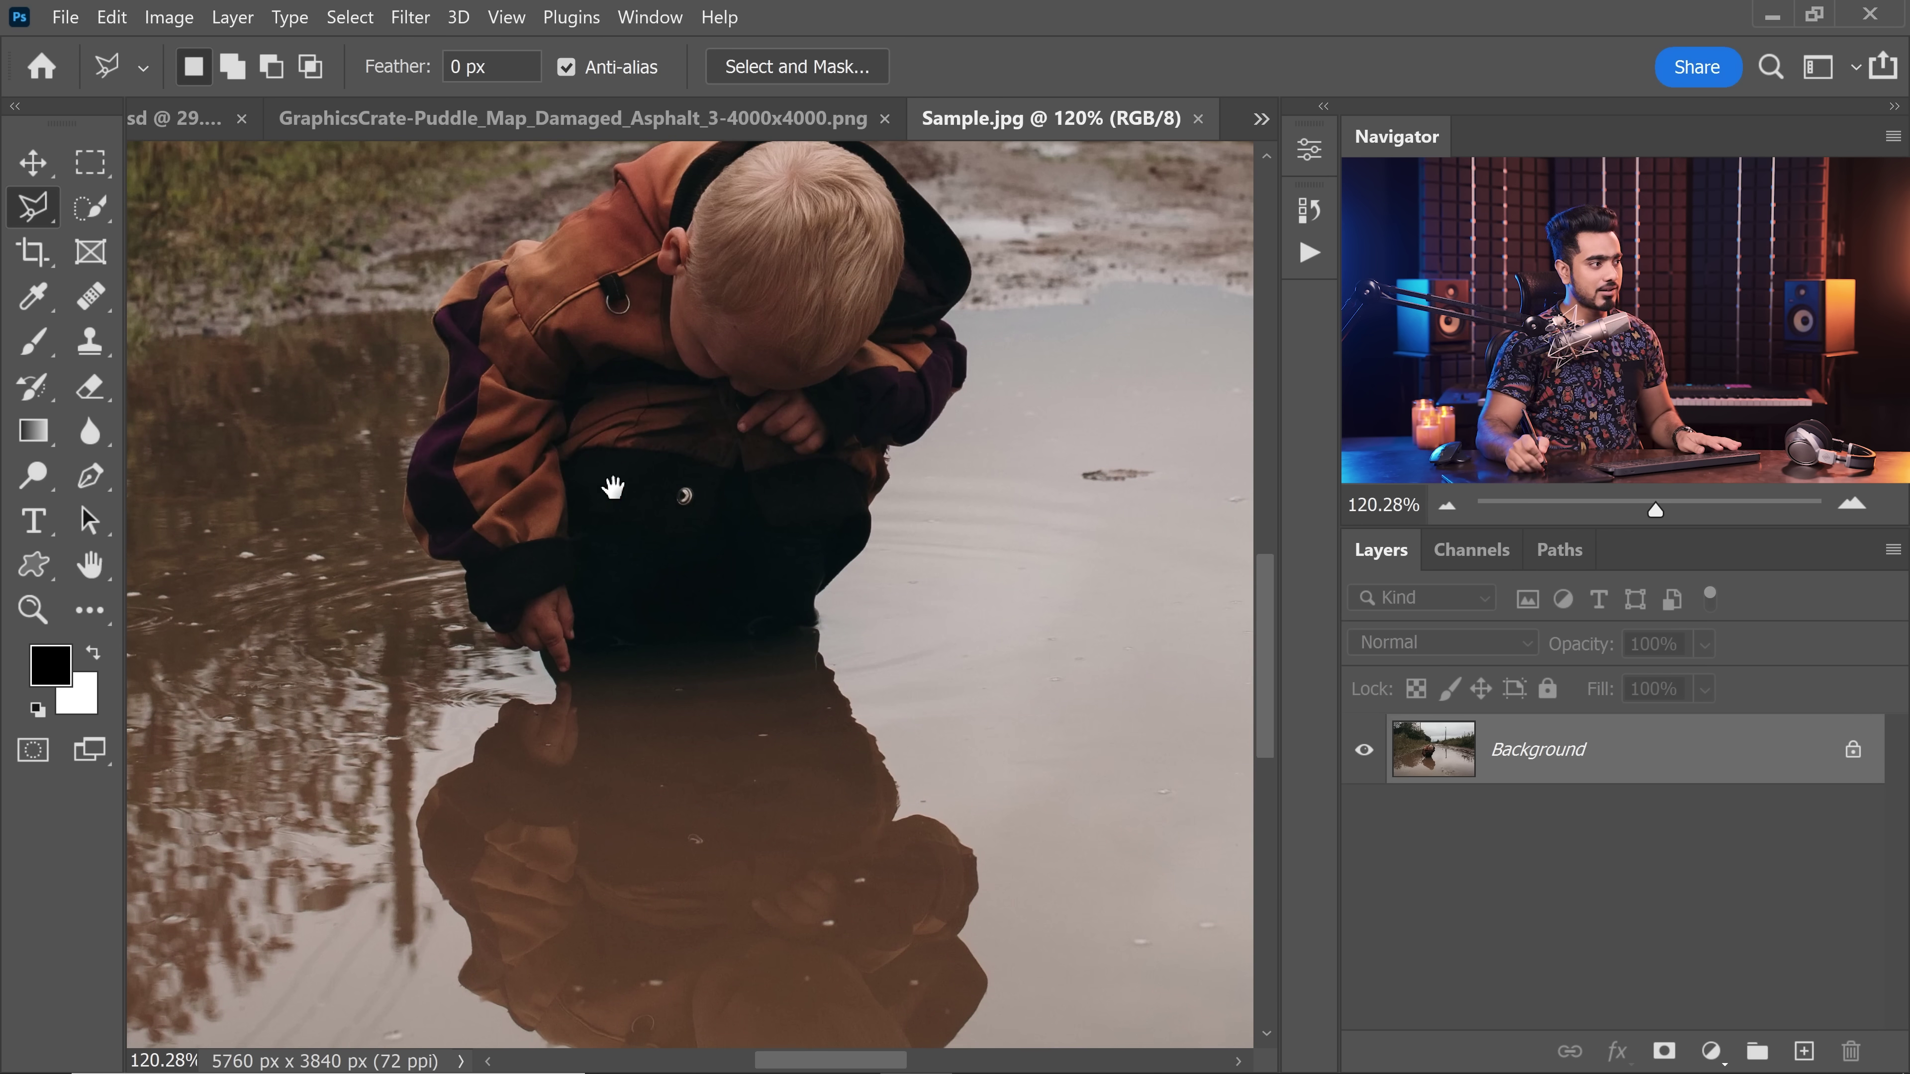
{"action": "scroll", "coordinate": [542, 624], "scroll_direction": "down", "scroll_amount": 3}
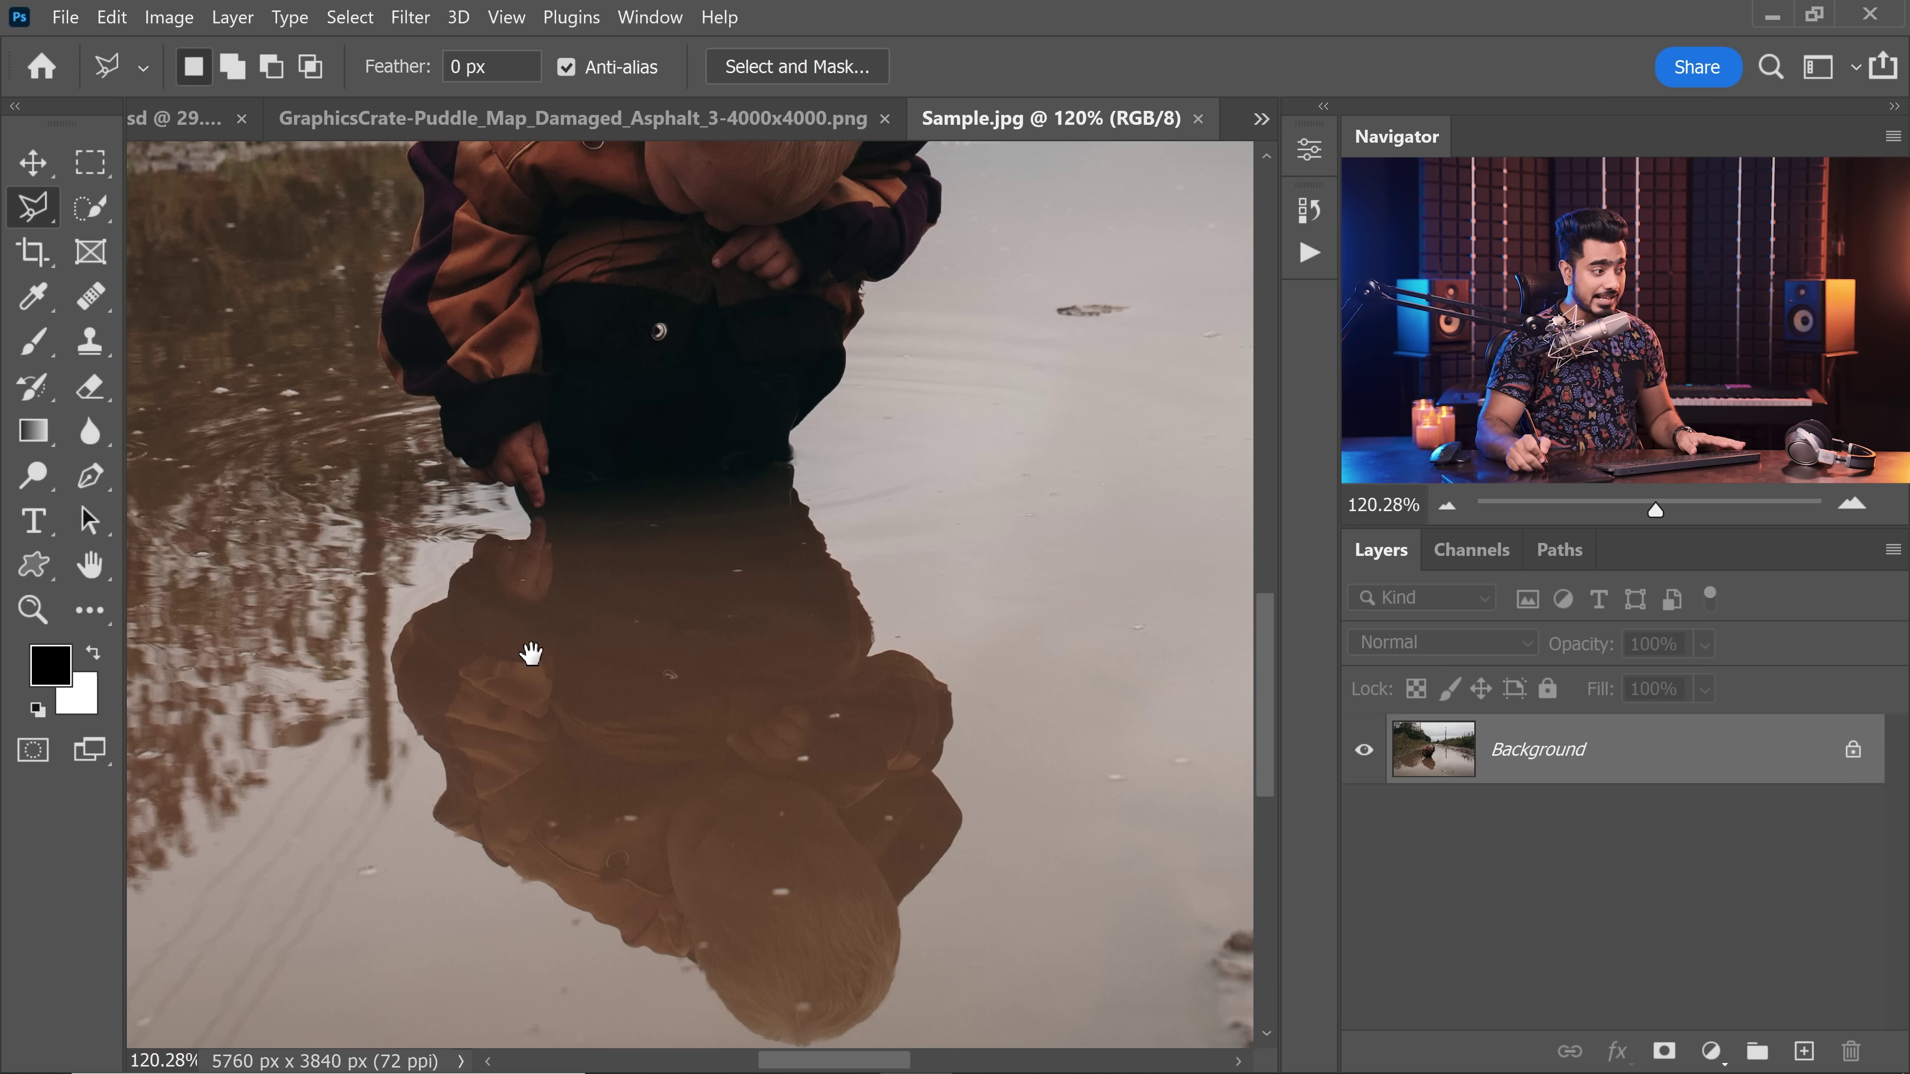
{"action": "key", "text": "ctrl+0"}
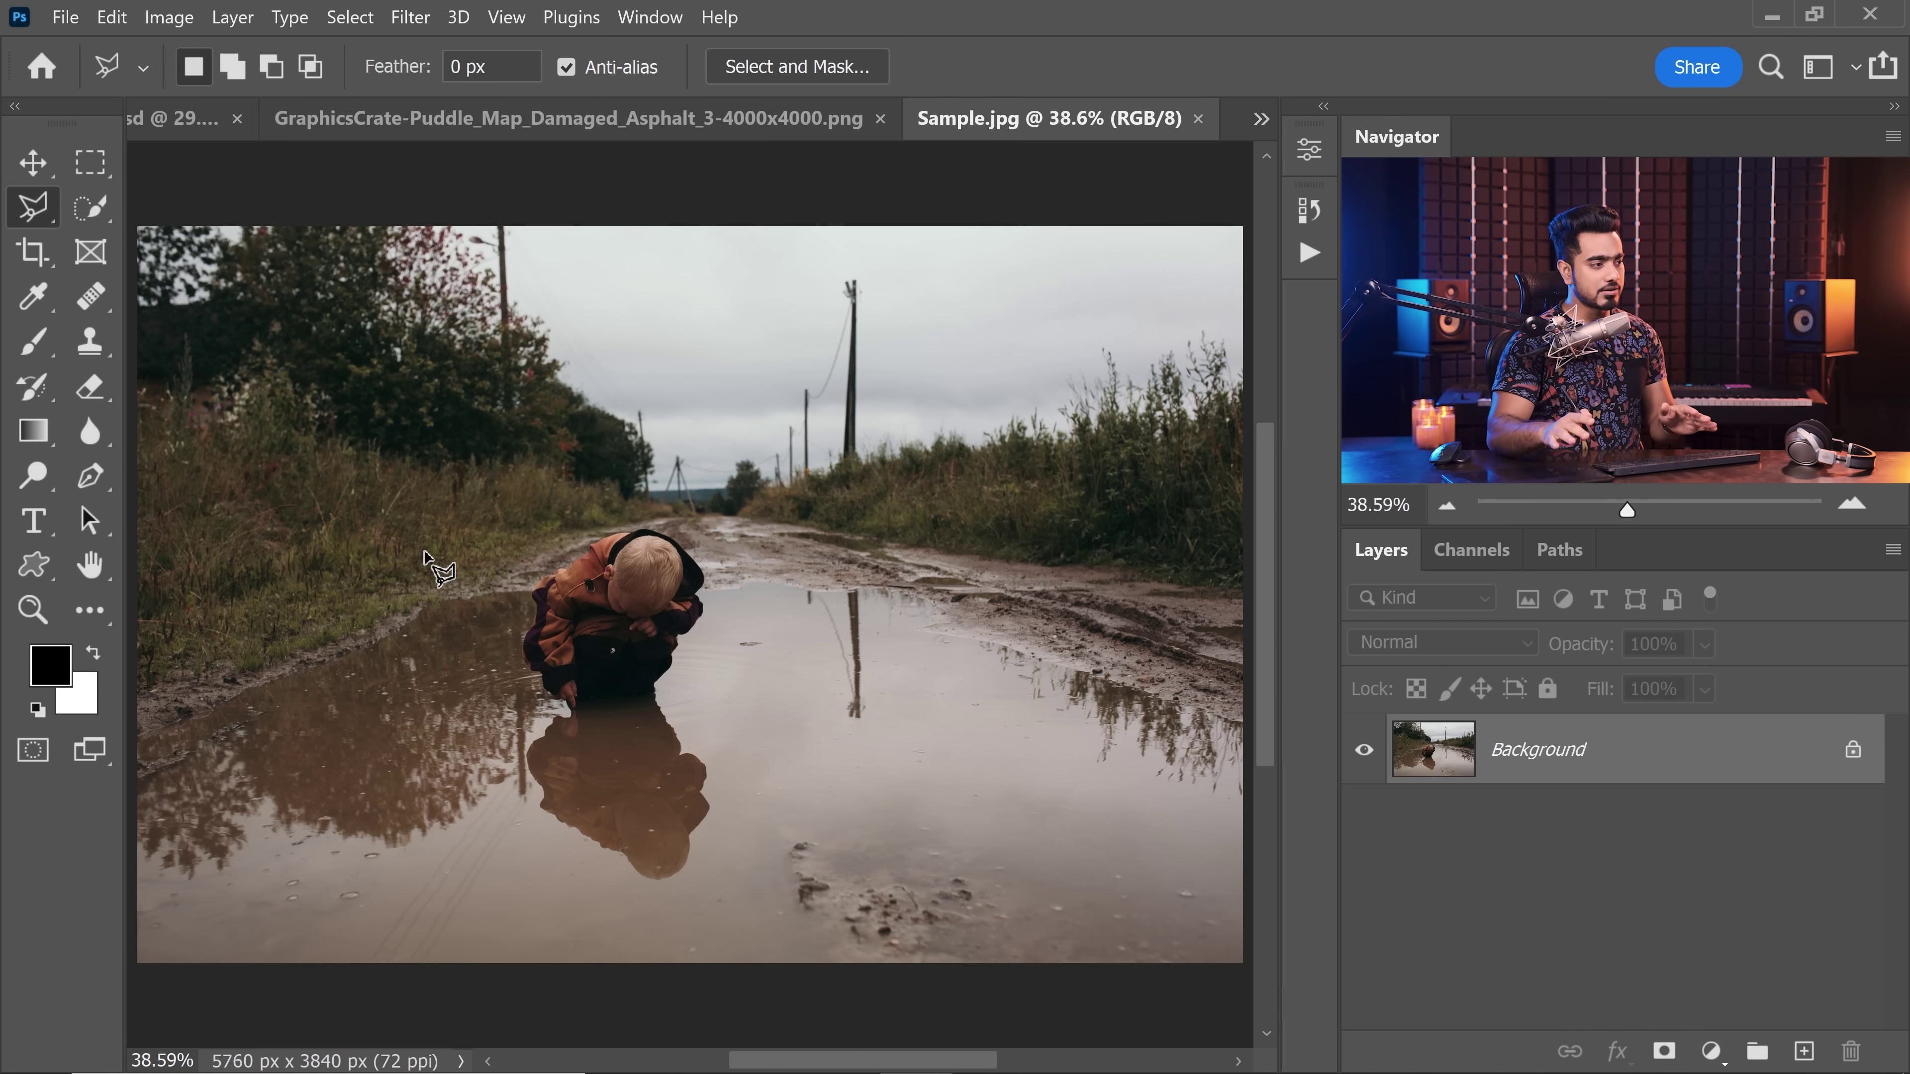
Step: Back in the Puddles document, hide the Reflection layer in Group 1 and add a Gradient Map above it, hidden as well
{"action": "key", "text": "ctrl+Tab"}
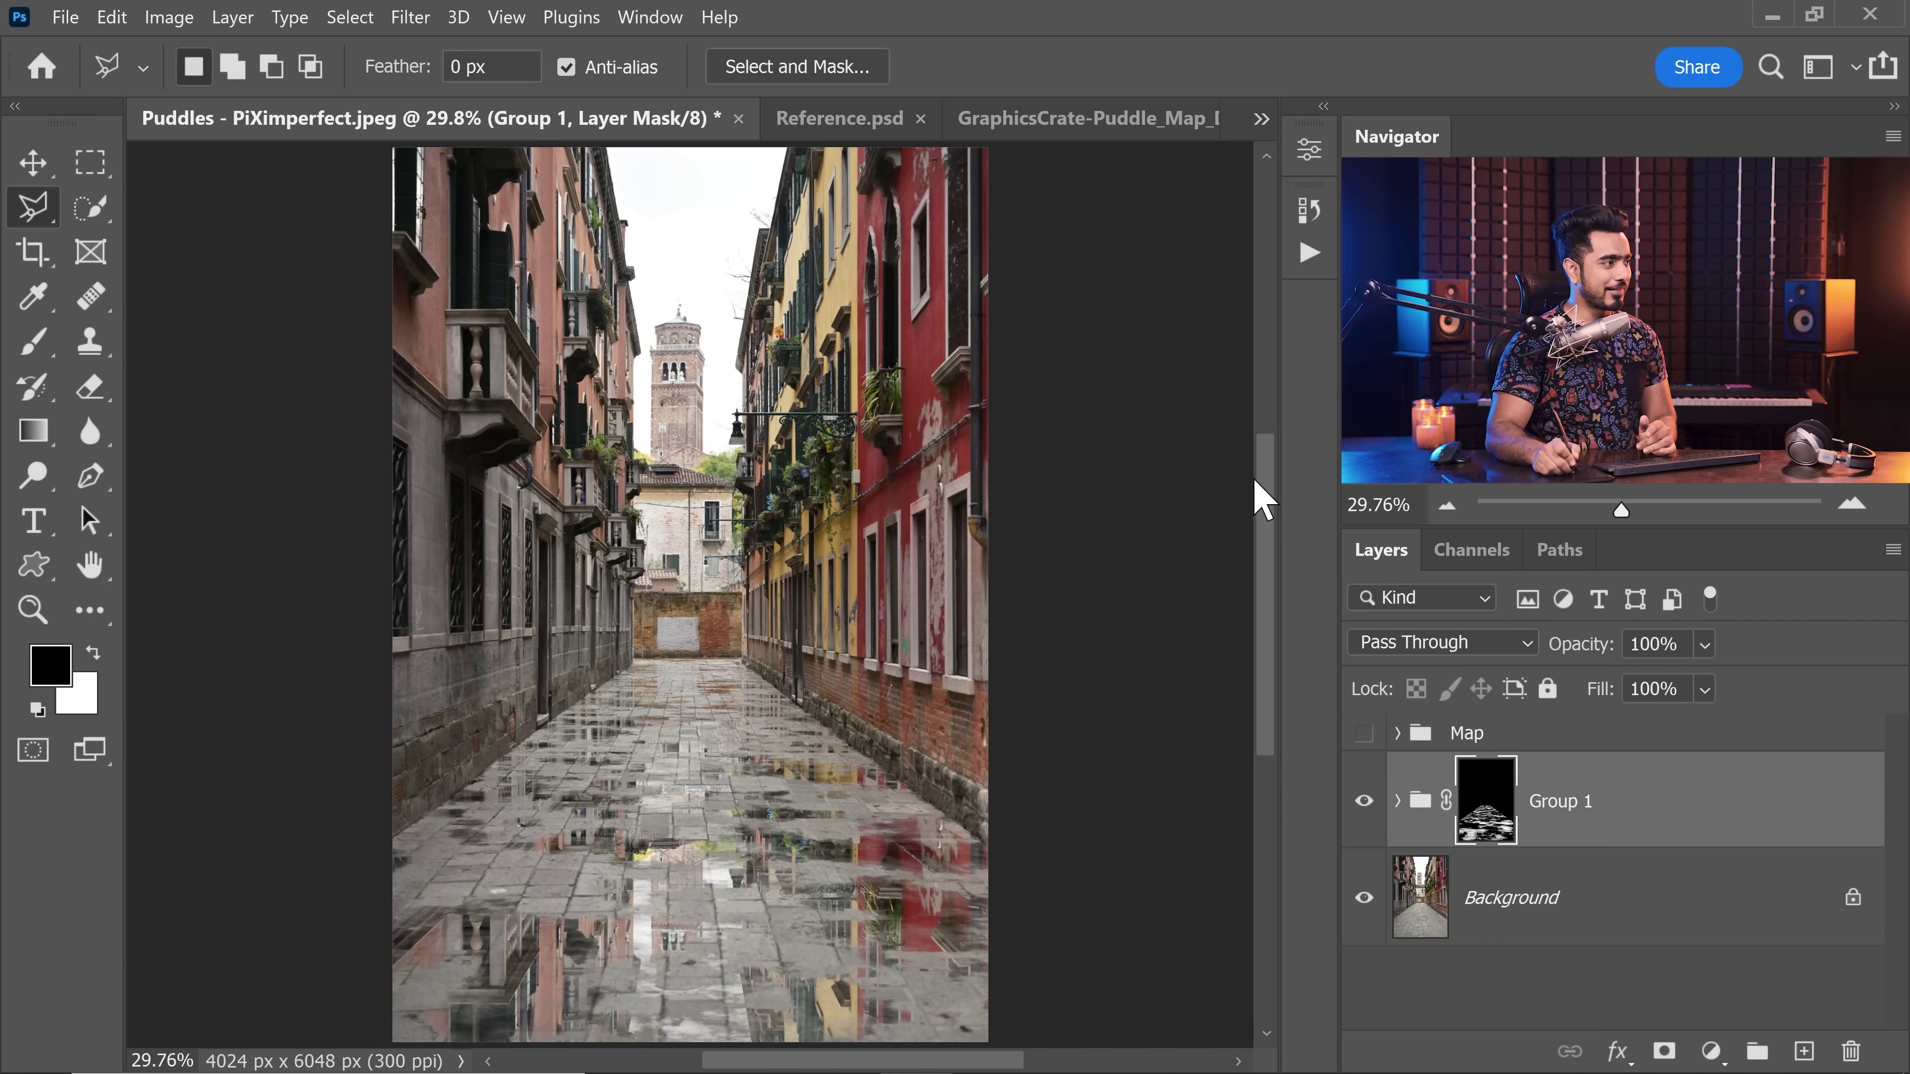
{"action": "left_click", "coordinate": [1396, 800]}
{"action": "left_click", "coordinate": [1353, 903]}
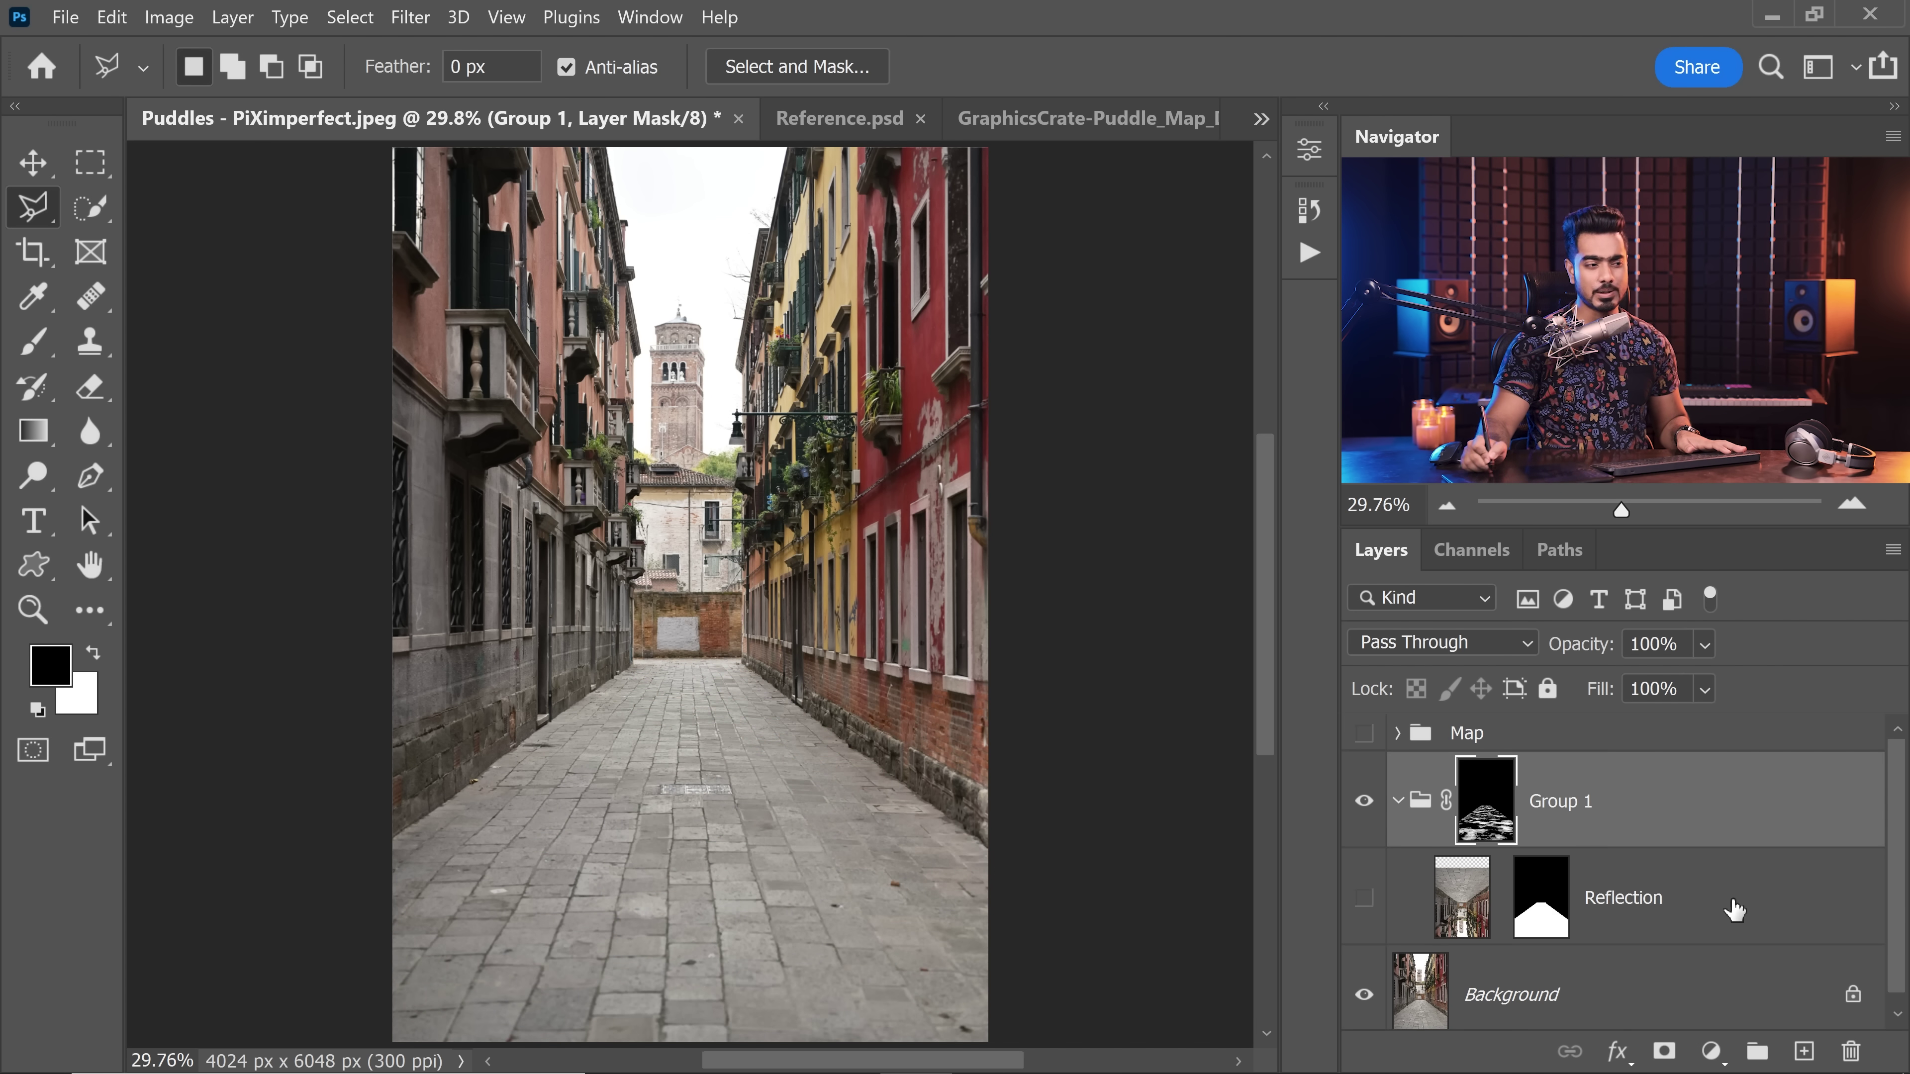
{"action": "left_click", "coordinate": [1726, 926]}
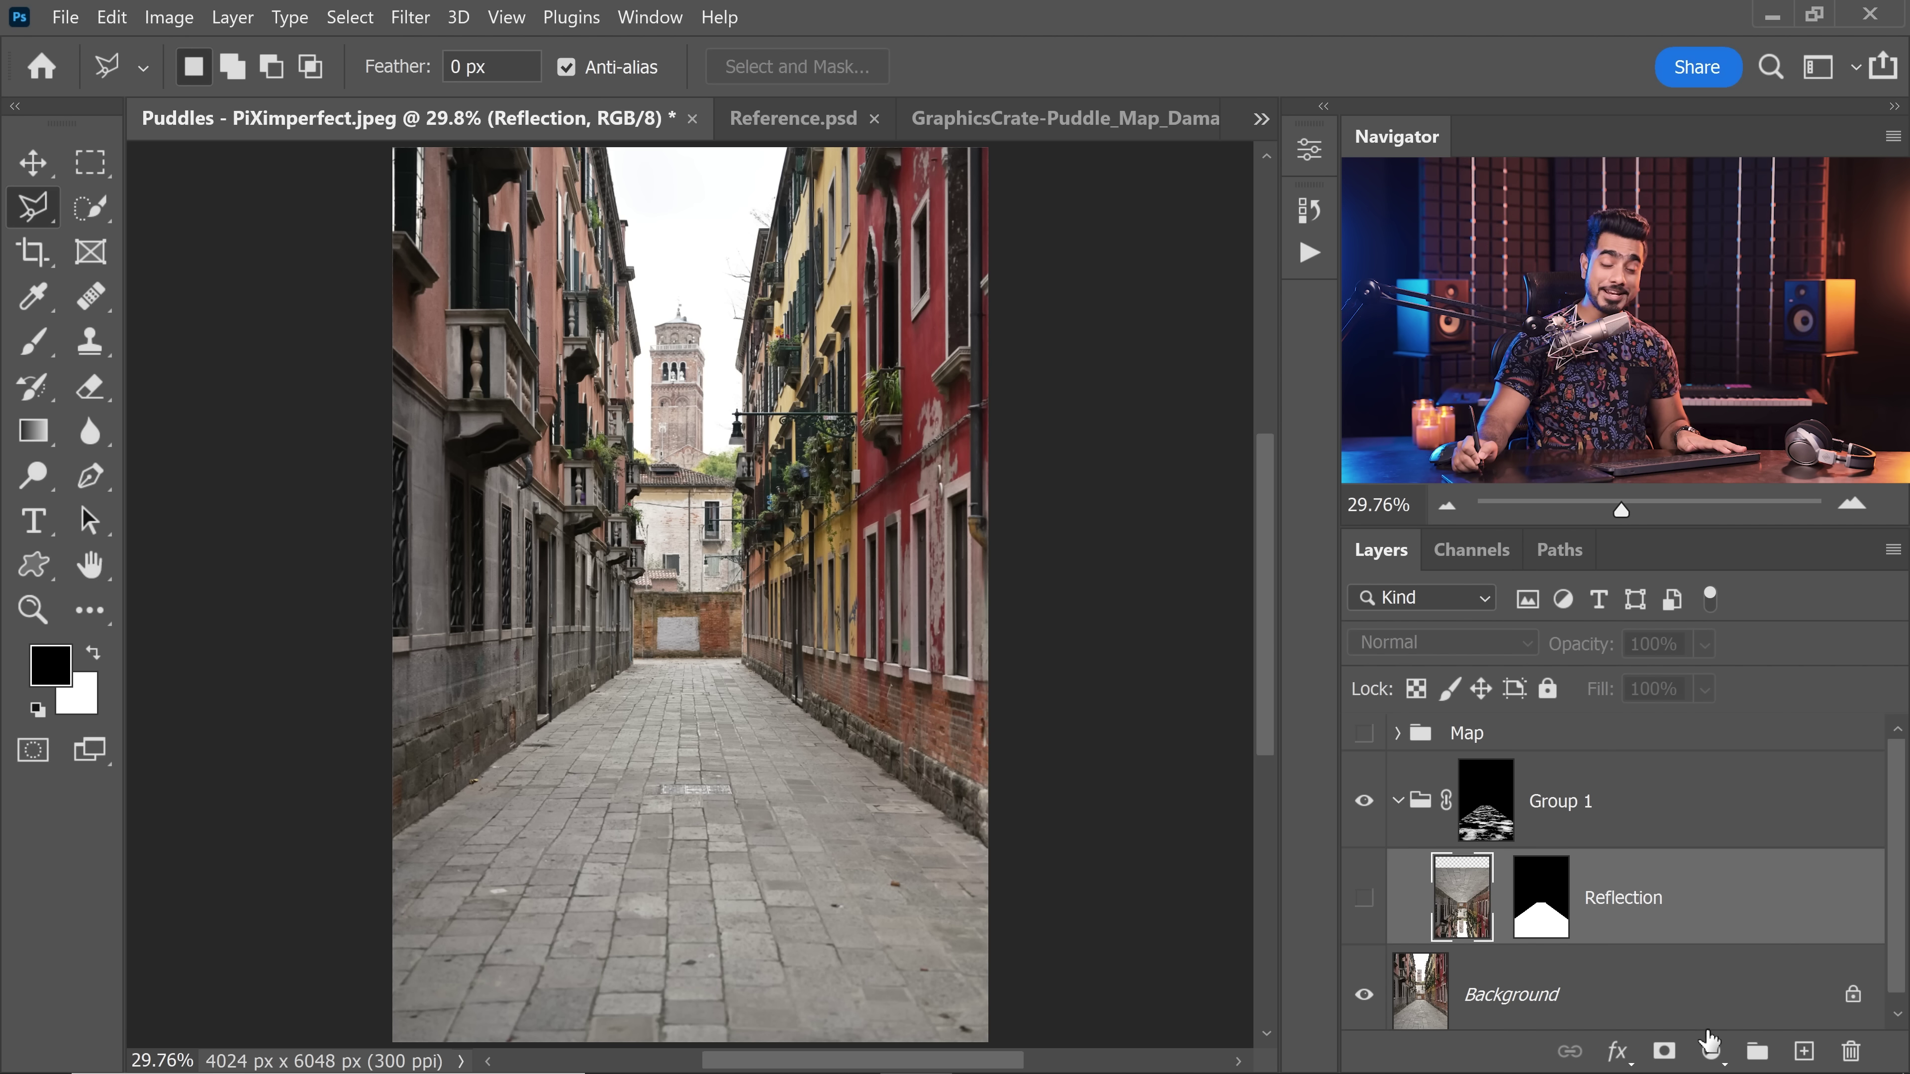
{"action": "left_click", "coordinate": [1712, 1054]}
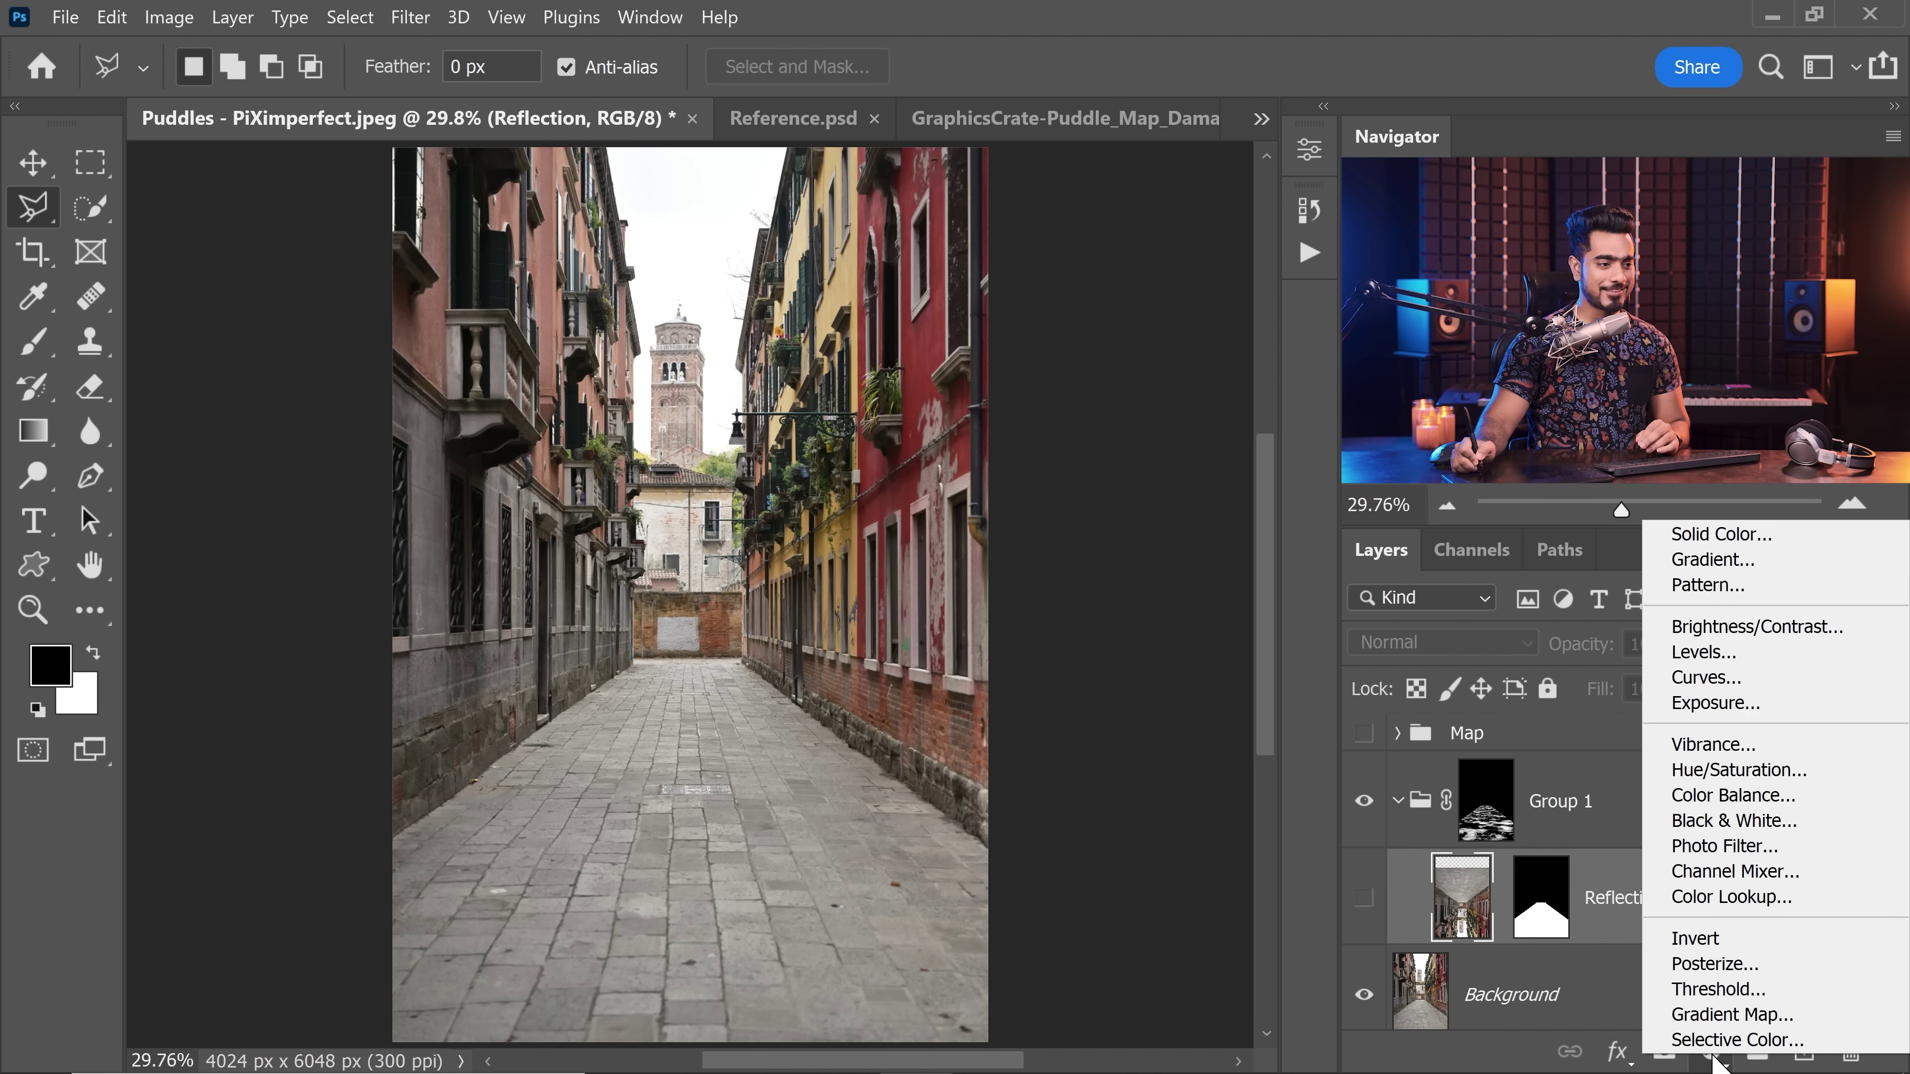
{"action": "left_click", "coordinate": [1722, 1014]}
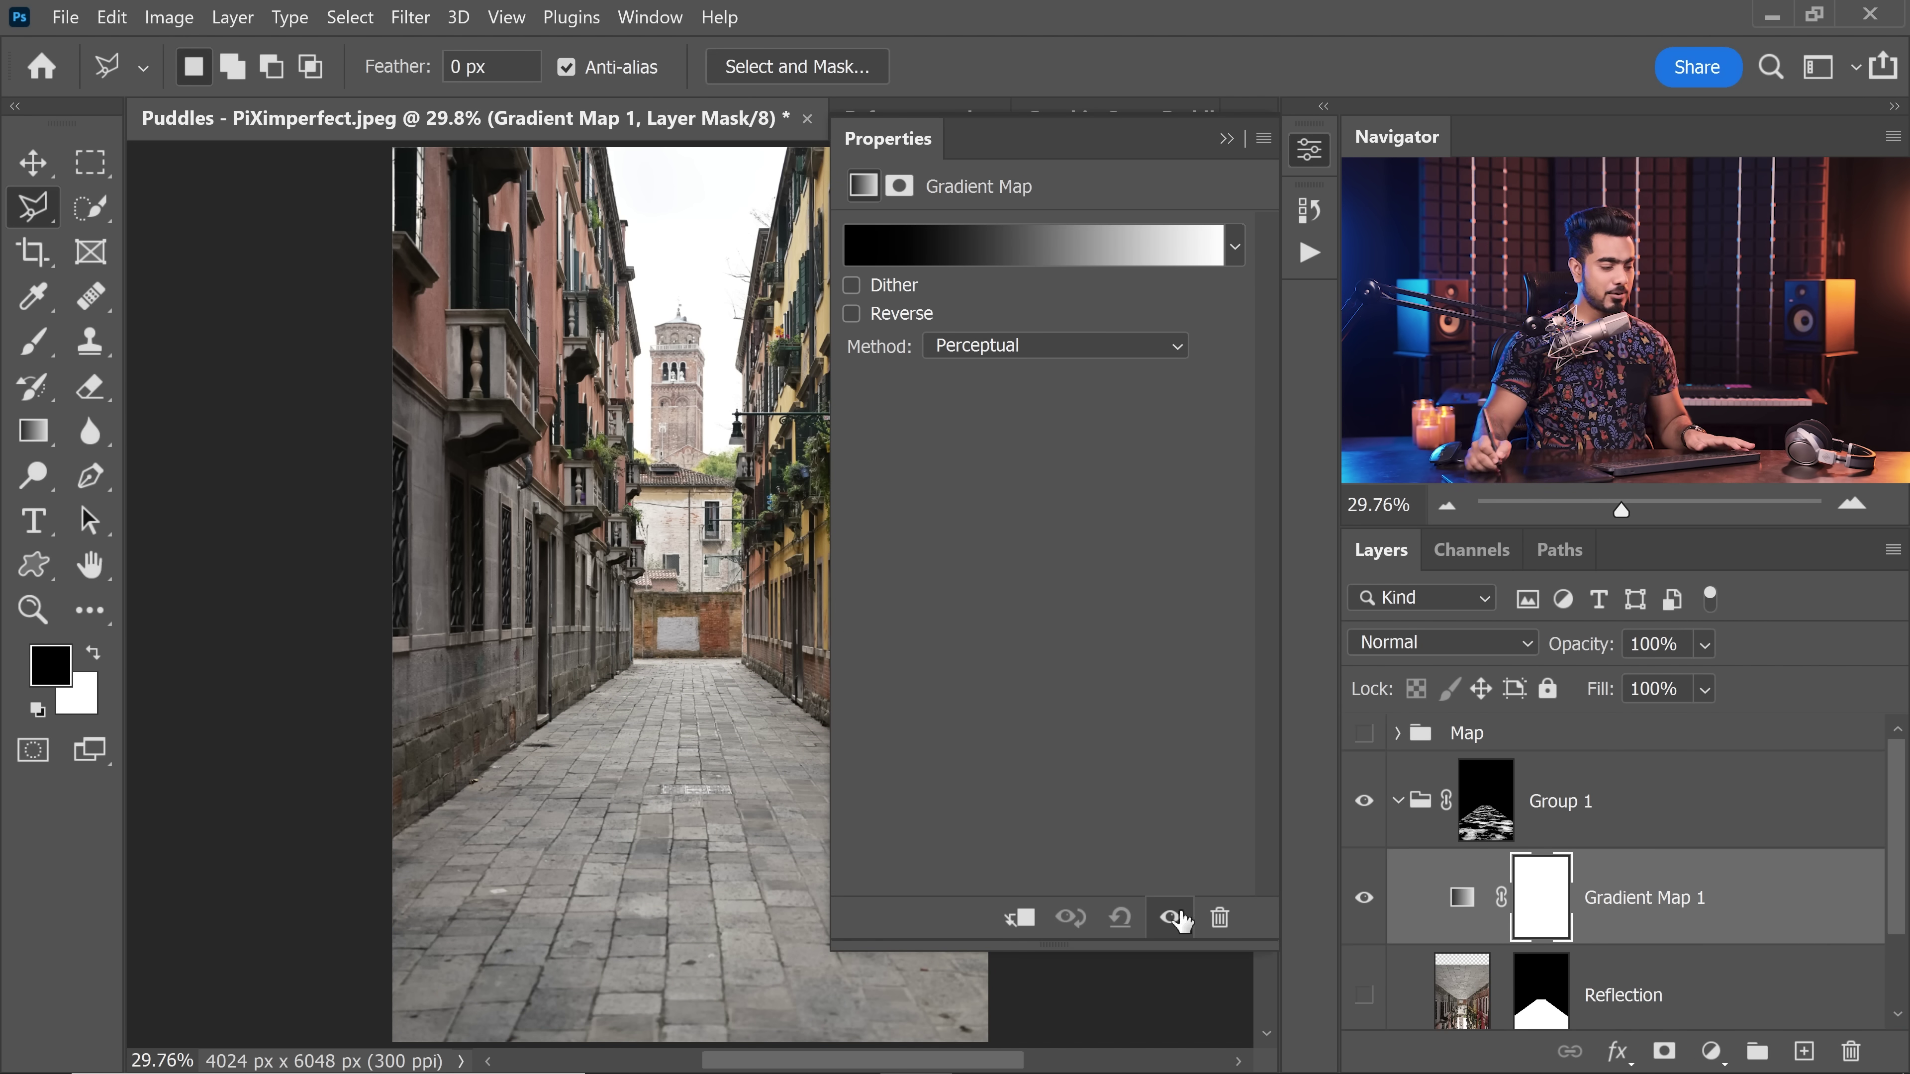
{"action": "left_click", "coordinate": [1364, 900]}
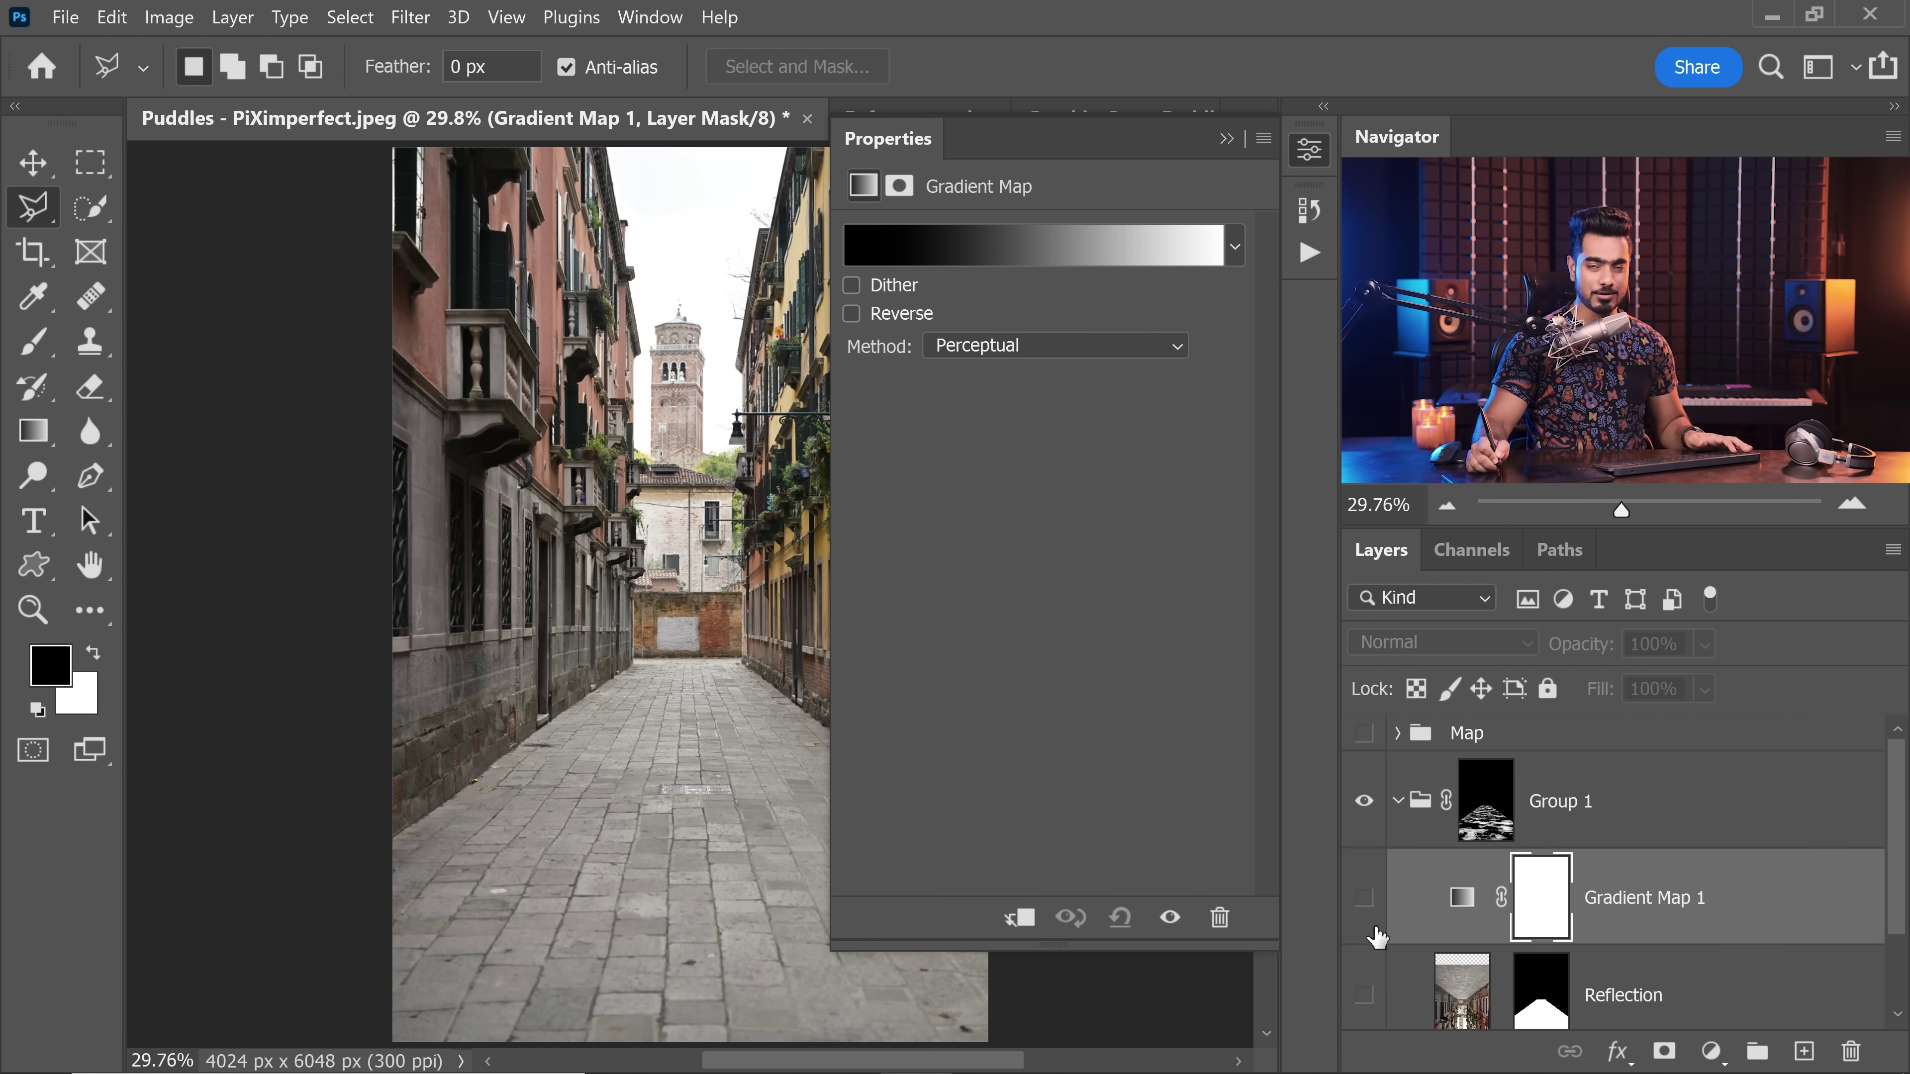
Step: Set the white end stop of Gradient Map 1's gradient to the light gray sampled from the street's paving stones
{"action": "left_click", "coordinate": [1466, 906]}
{"action": "left_click", "coordinate": [1550, 895]}
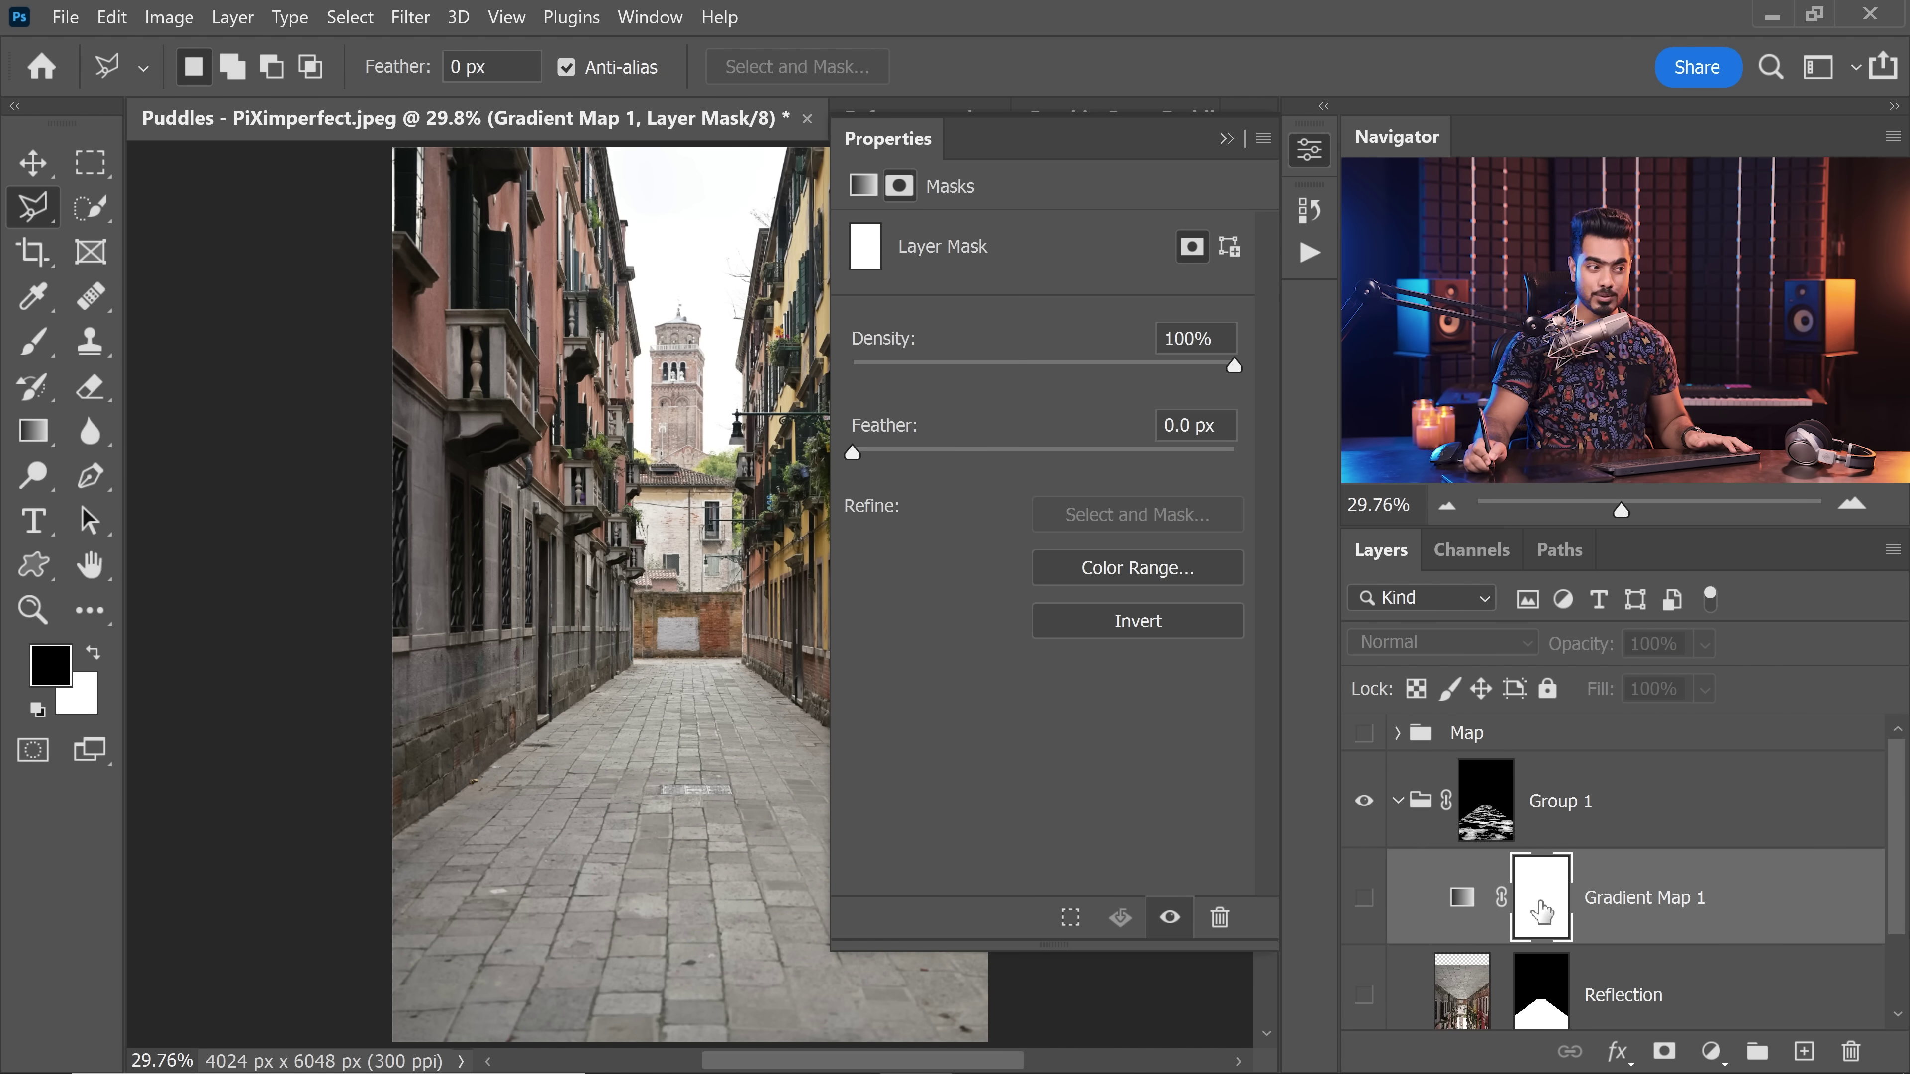
{"action": "left_click", "coordinate": [1462, 900]}
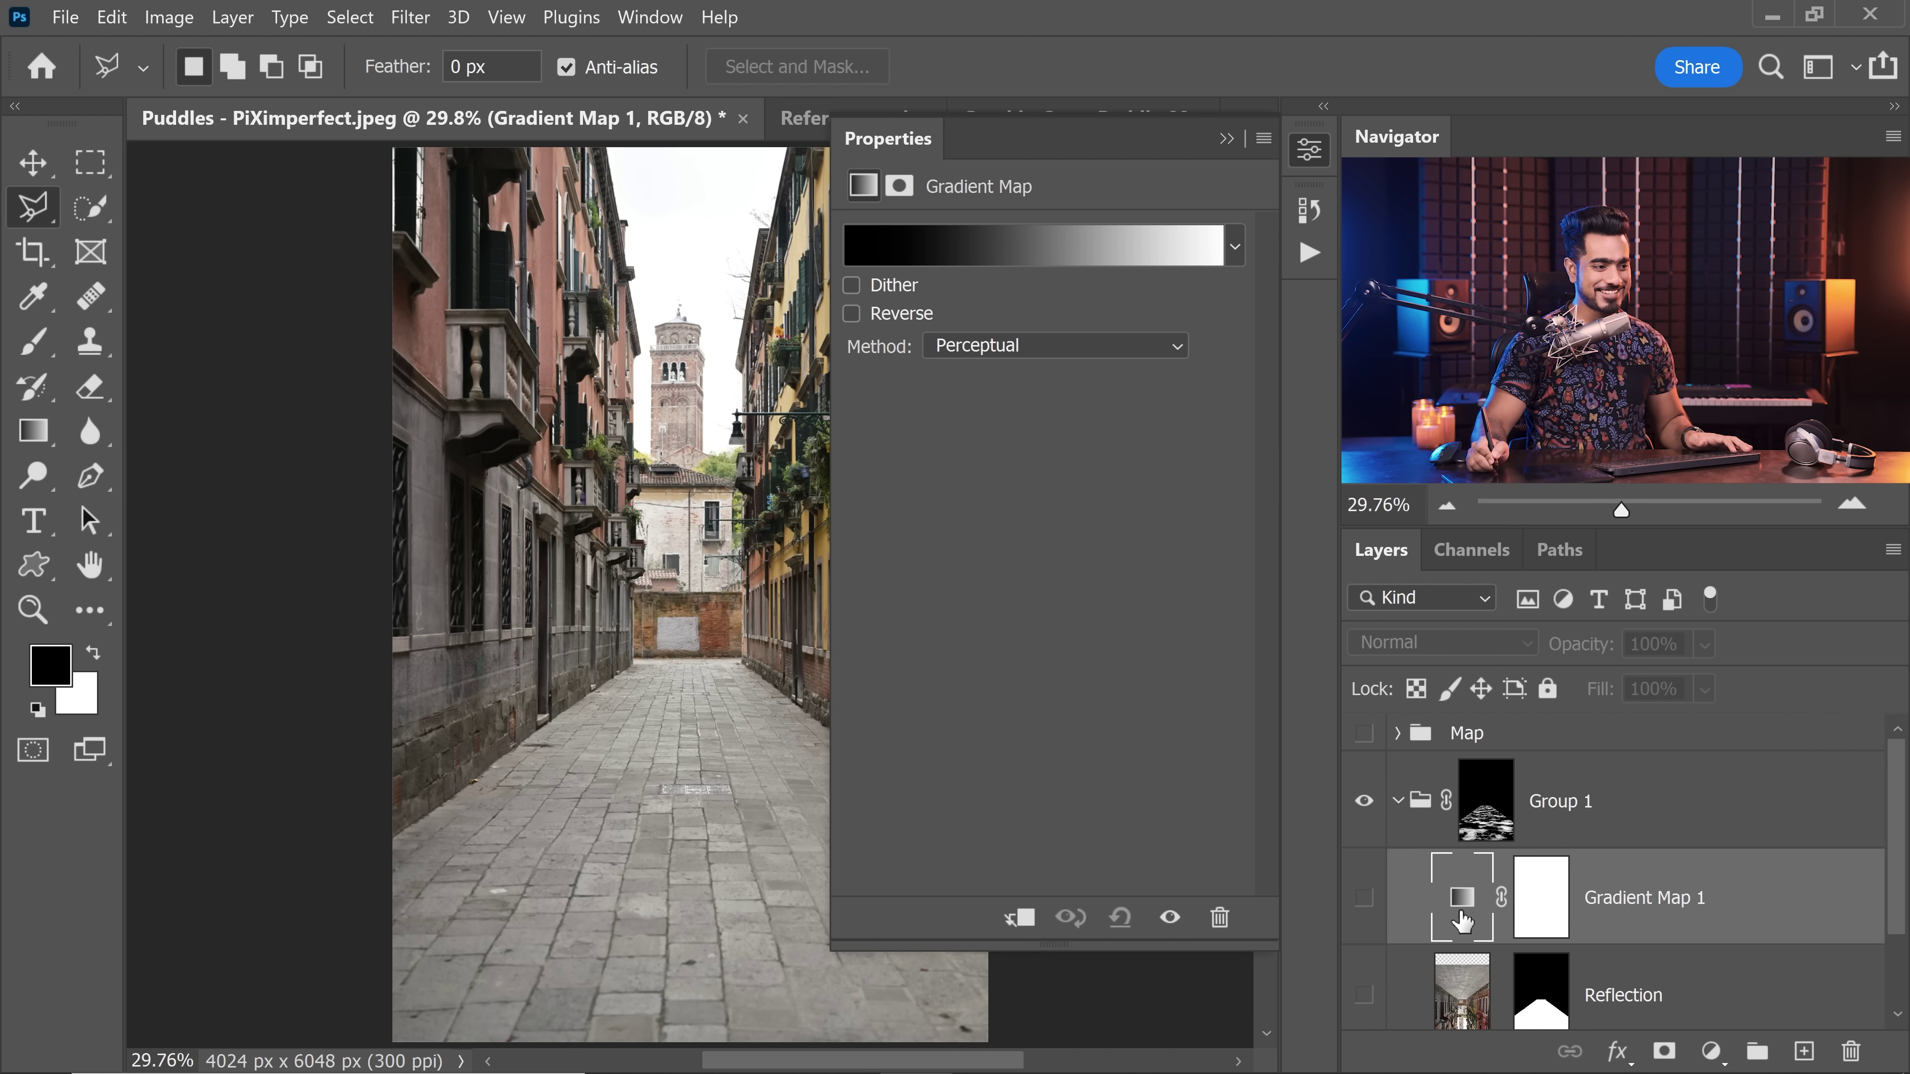
{"action": "left_click", "coordinate": [1080, 255]}
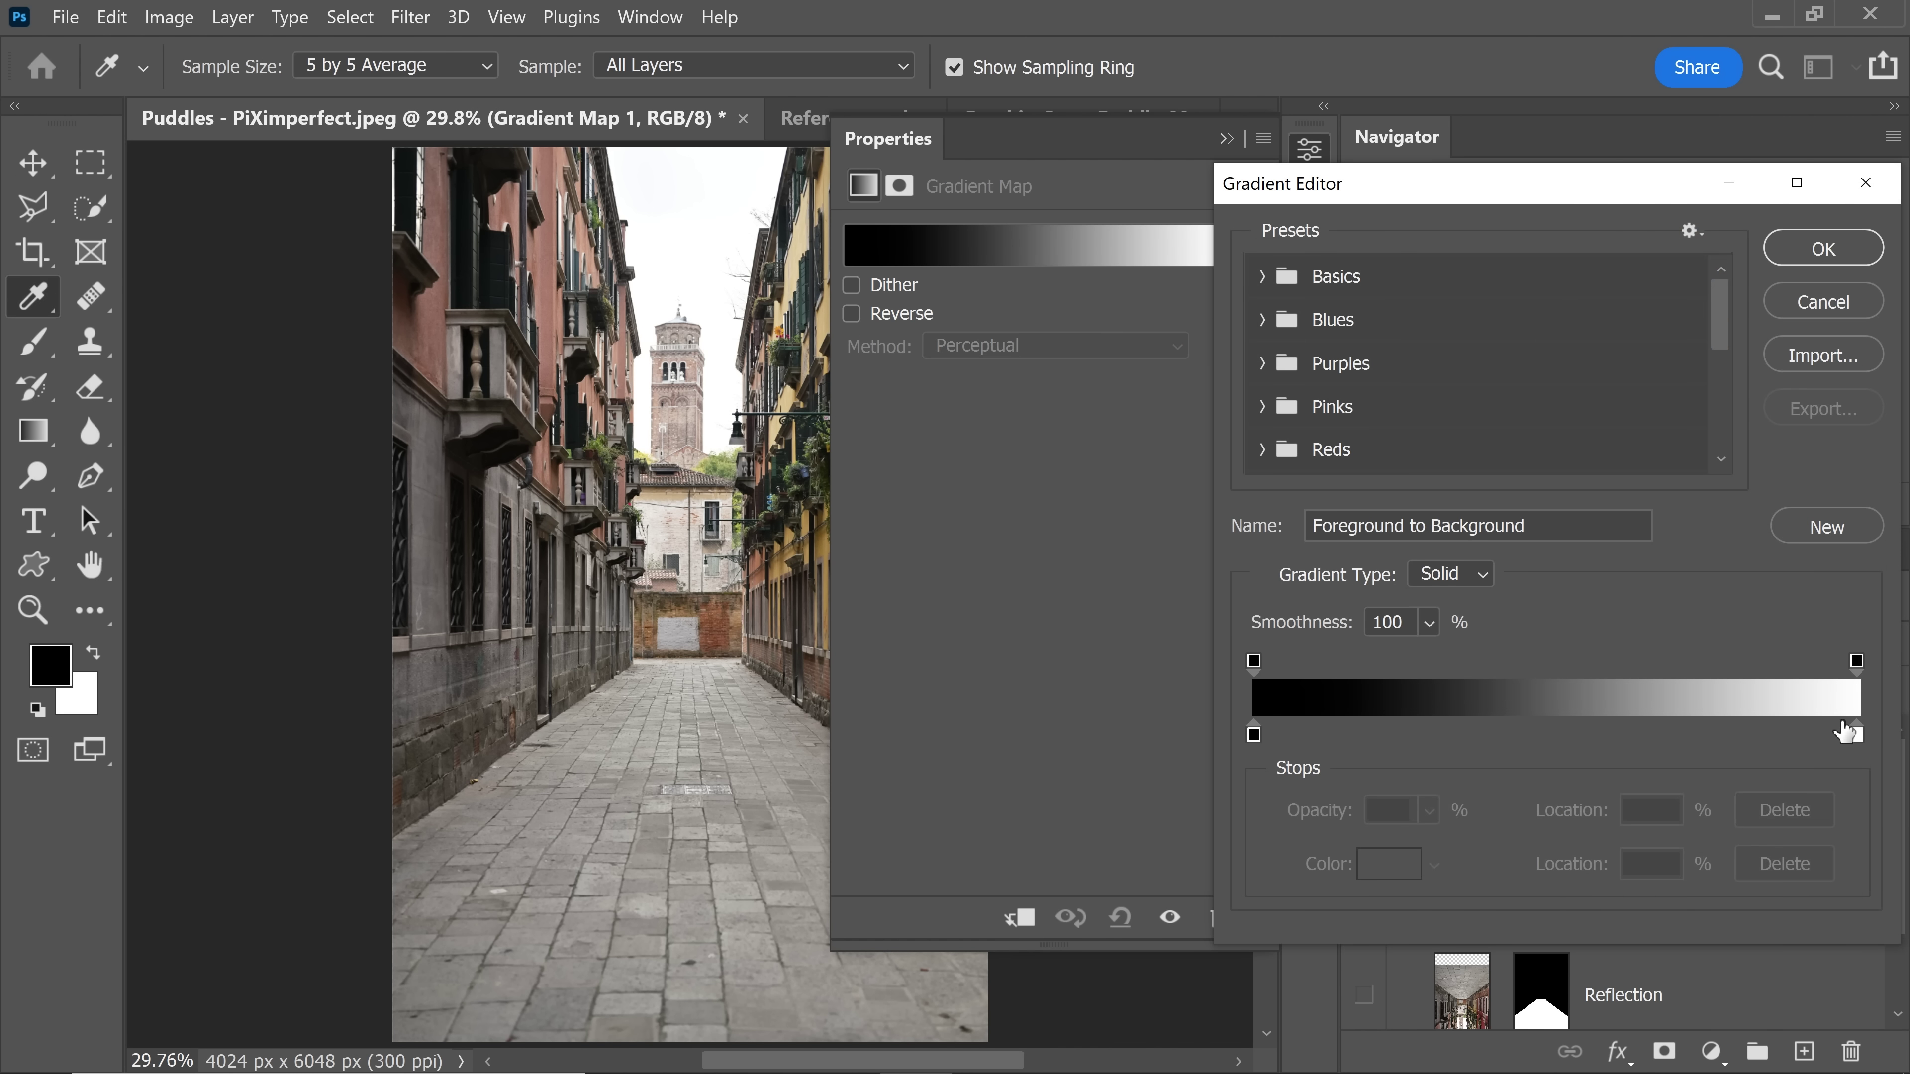
{"action": "left_click", "coordinate": [1858, 735]}
{"action": "left_click", "coordinate": [1391, 873]}
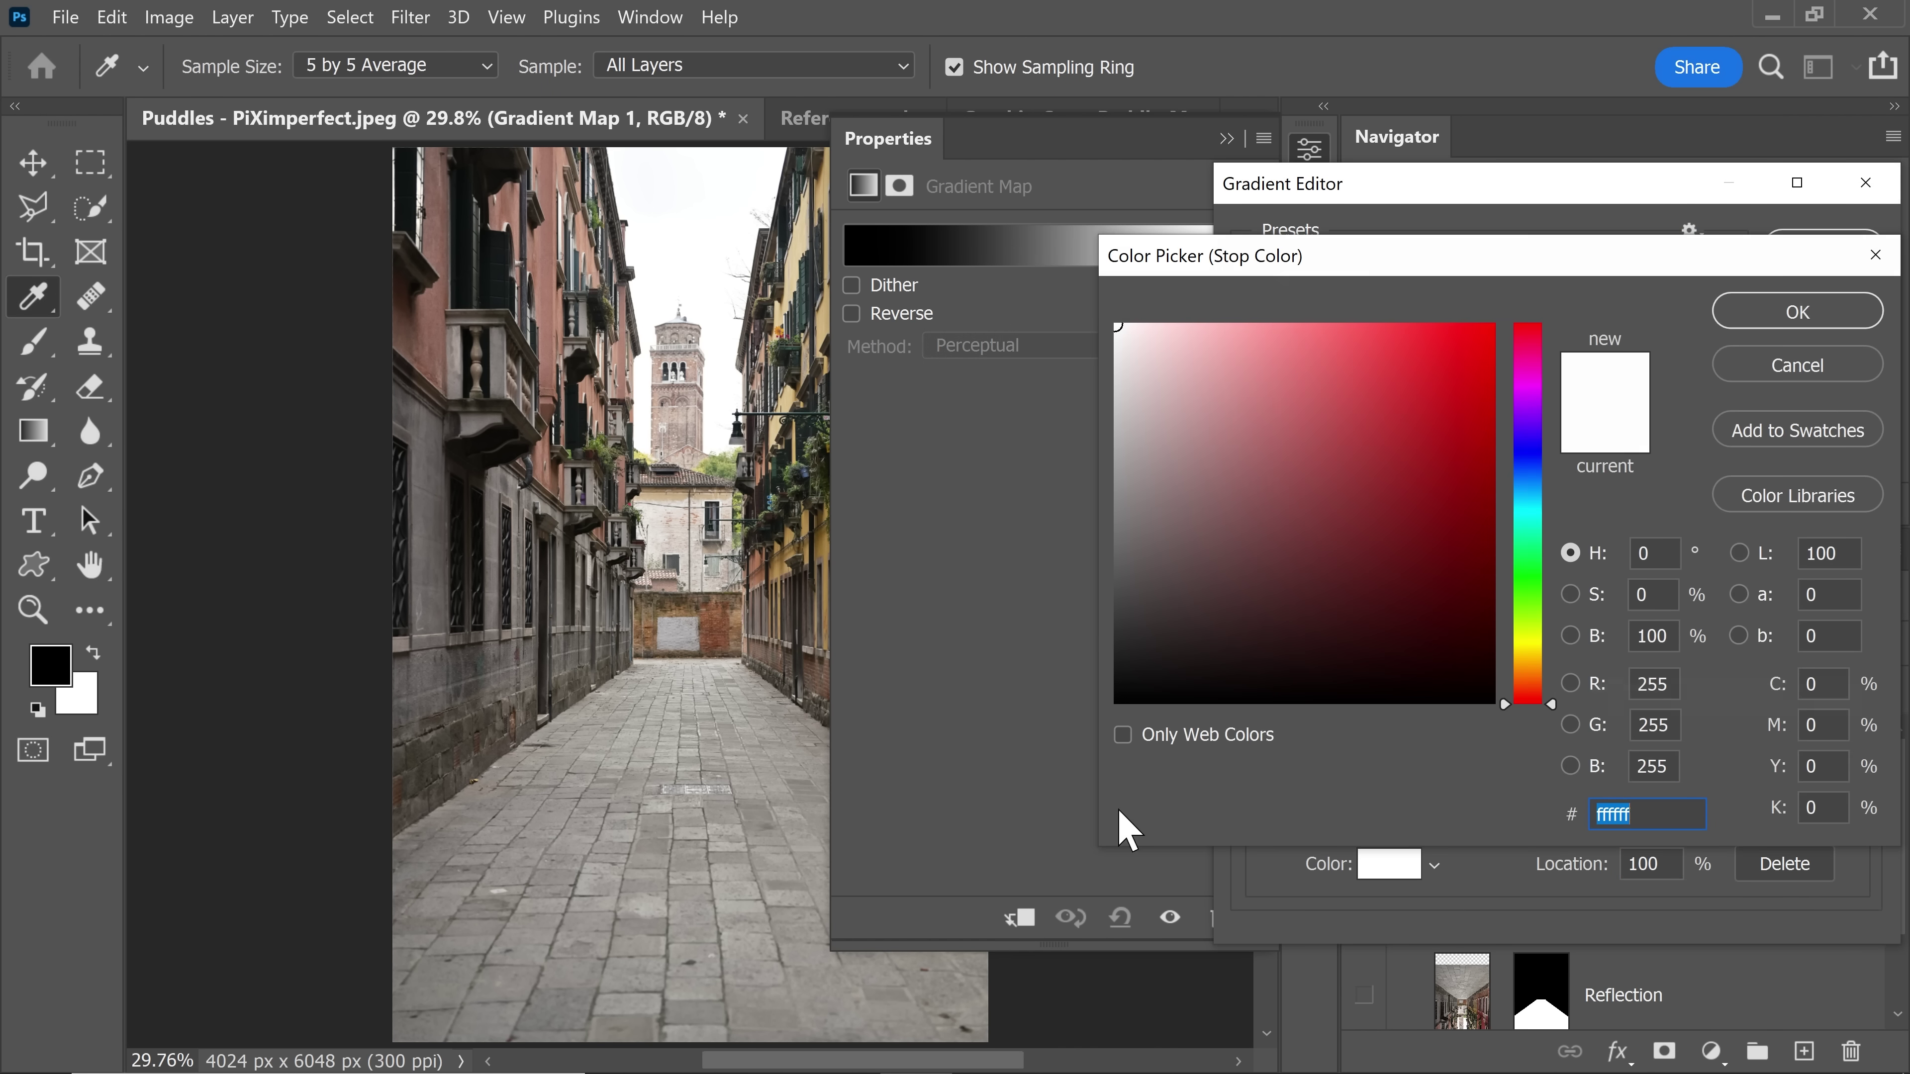
{"action": "left_click", "coordinate": [720, 804]}
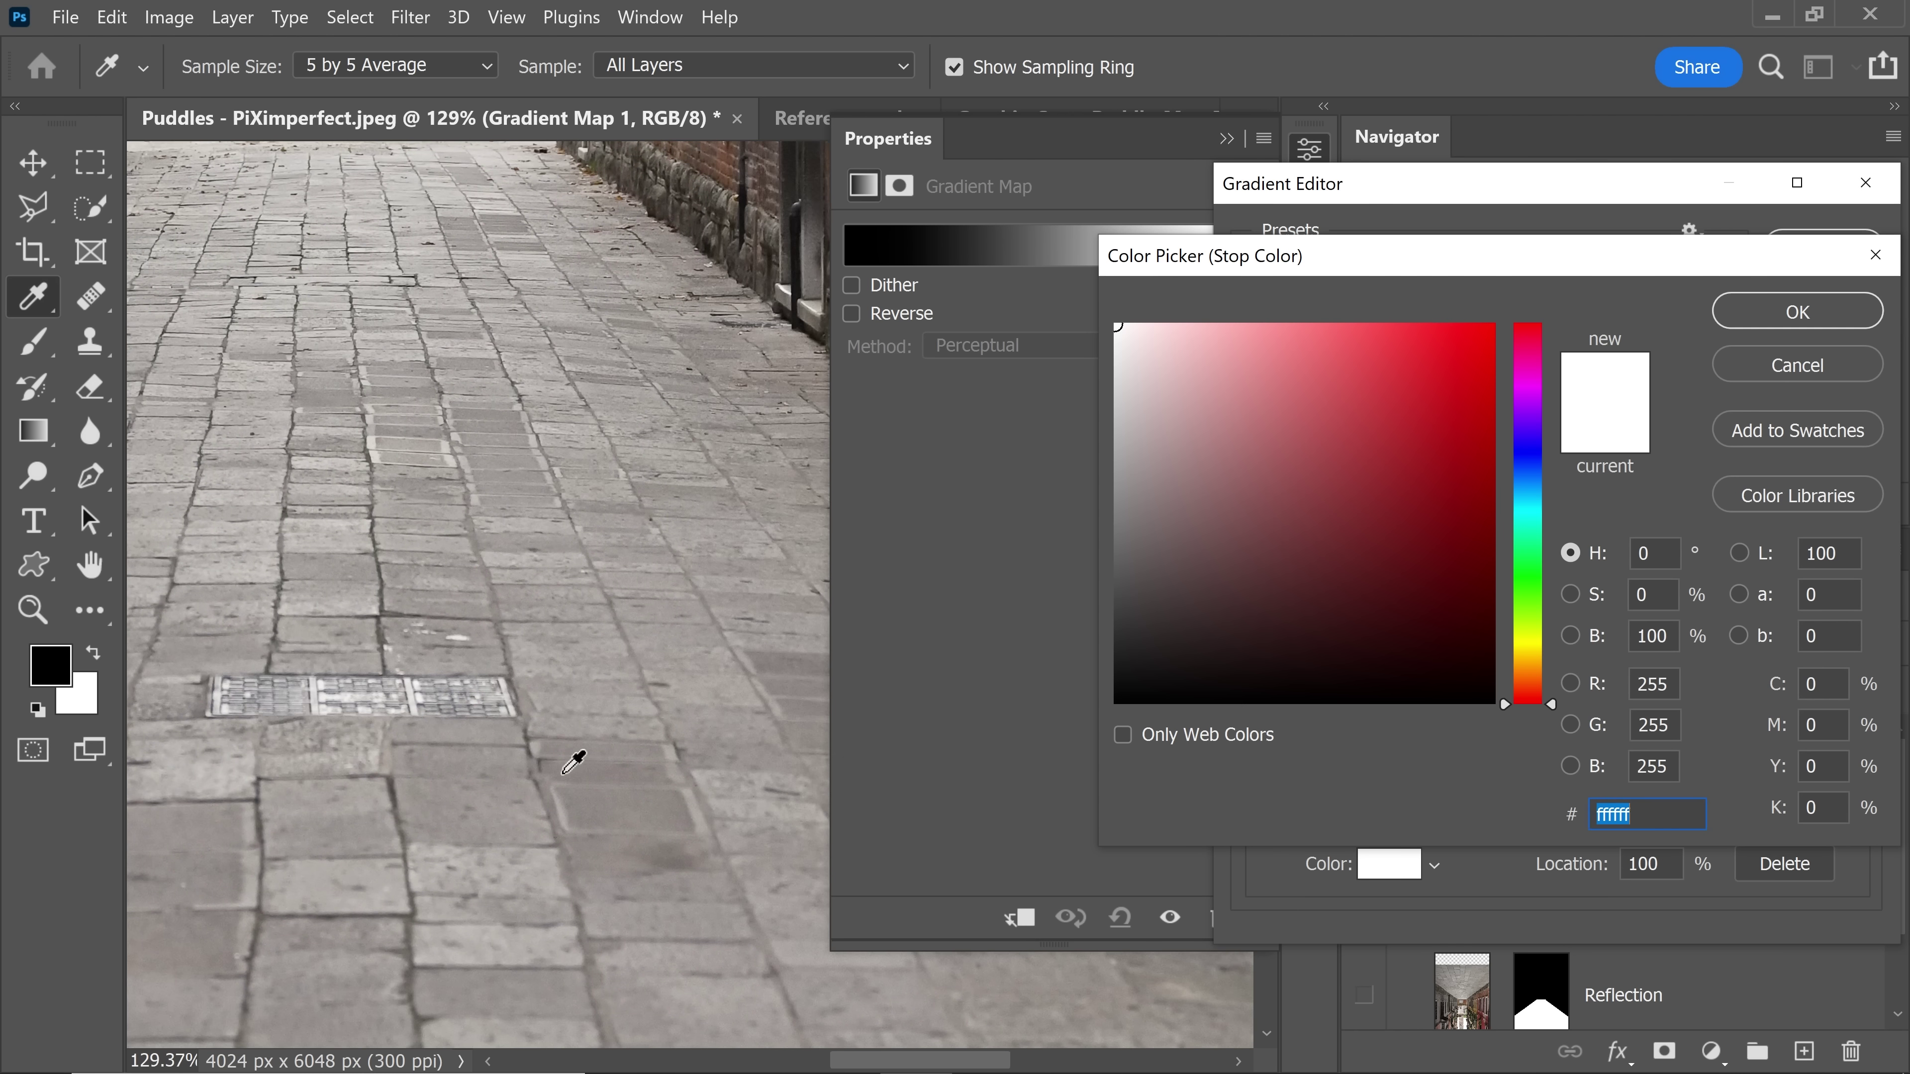
{"action": "left_click", "coordinate": [514, 796]}
{"action": "left_click", "coordinate": [1797, 312]}
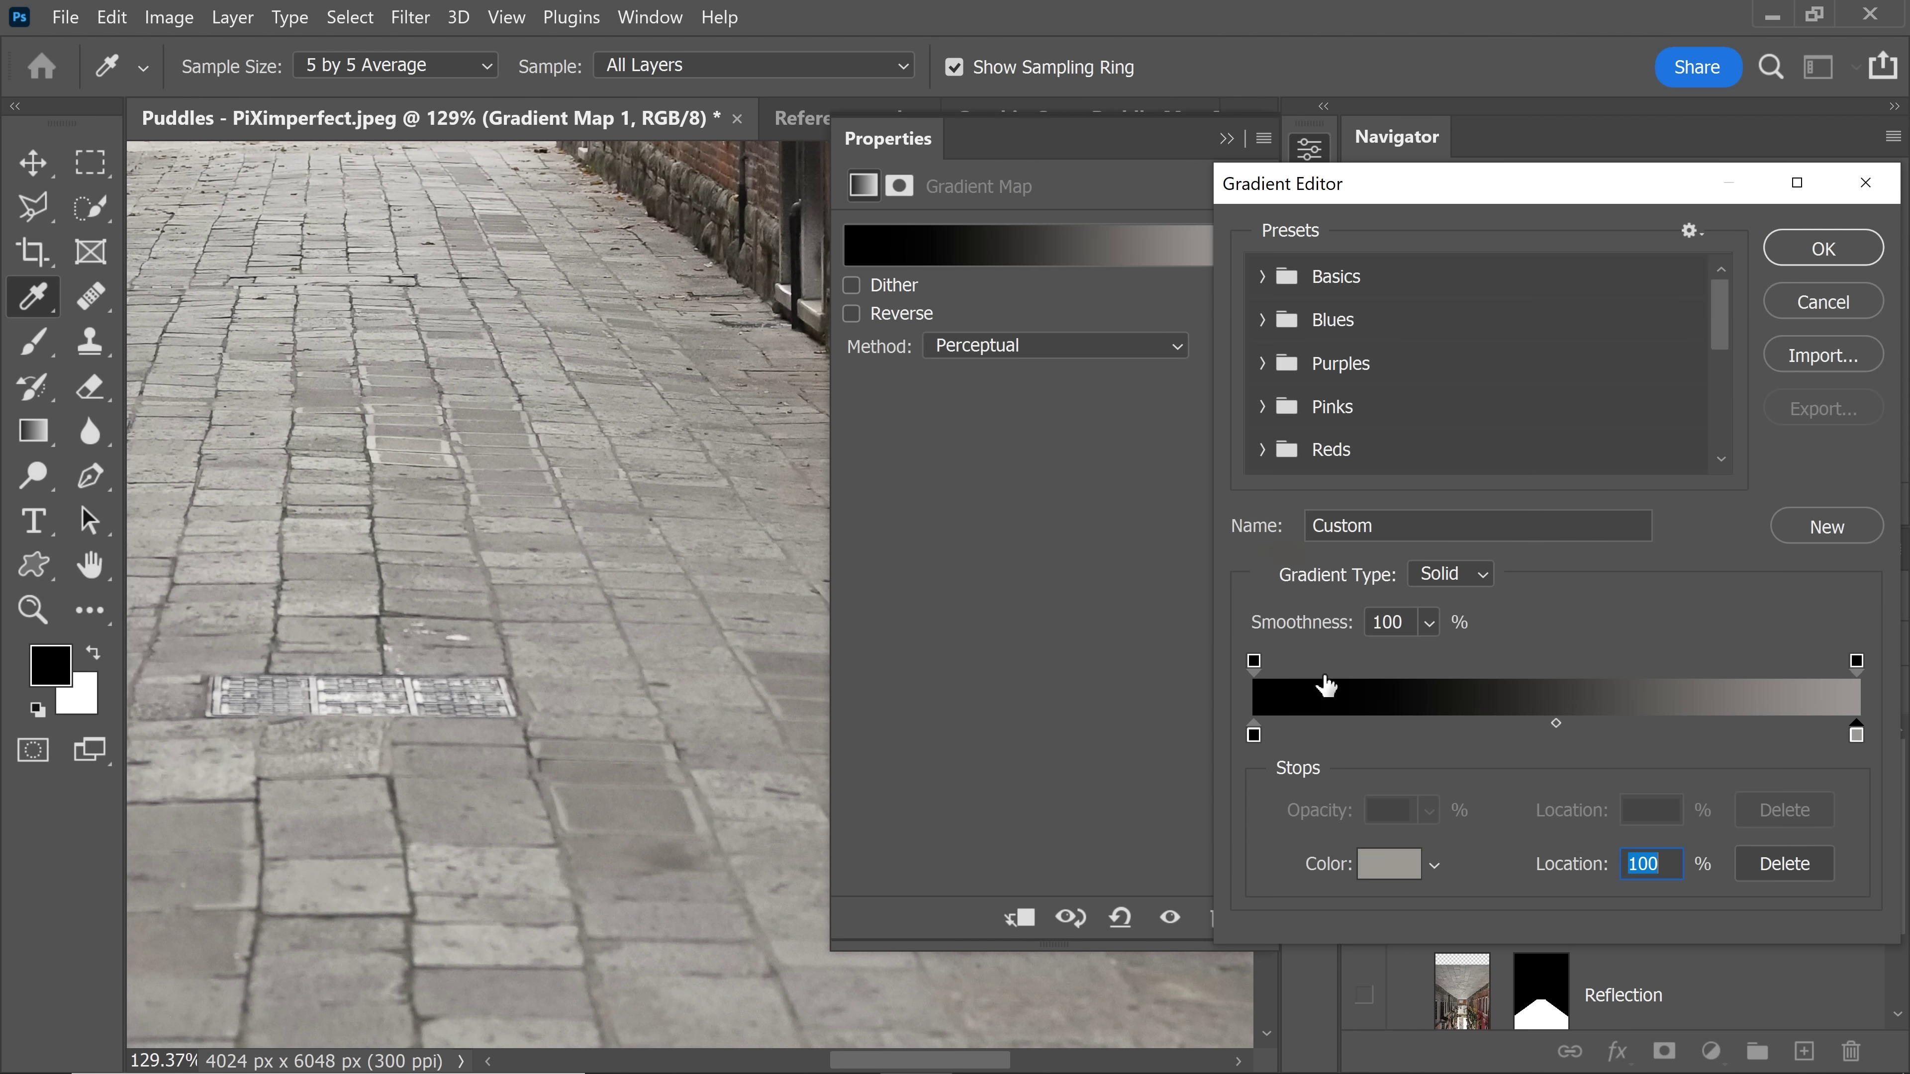
Step: Set the gradient's black stop to the dark brown 29241b sampled from the shadowed stone base of the brick wall
{"action": "left_click", "coordinate": [1253, 735]}
{"action": "left_click", "coordinate": [1389, 864]}
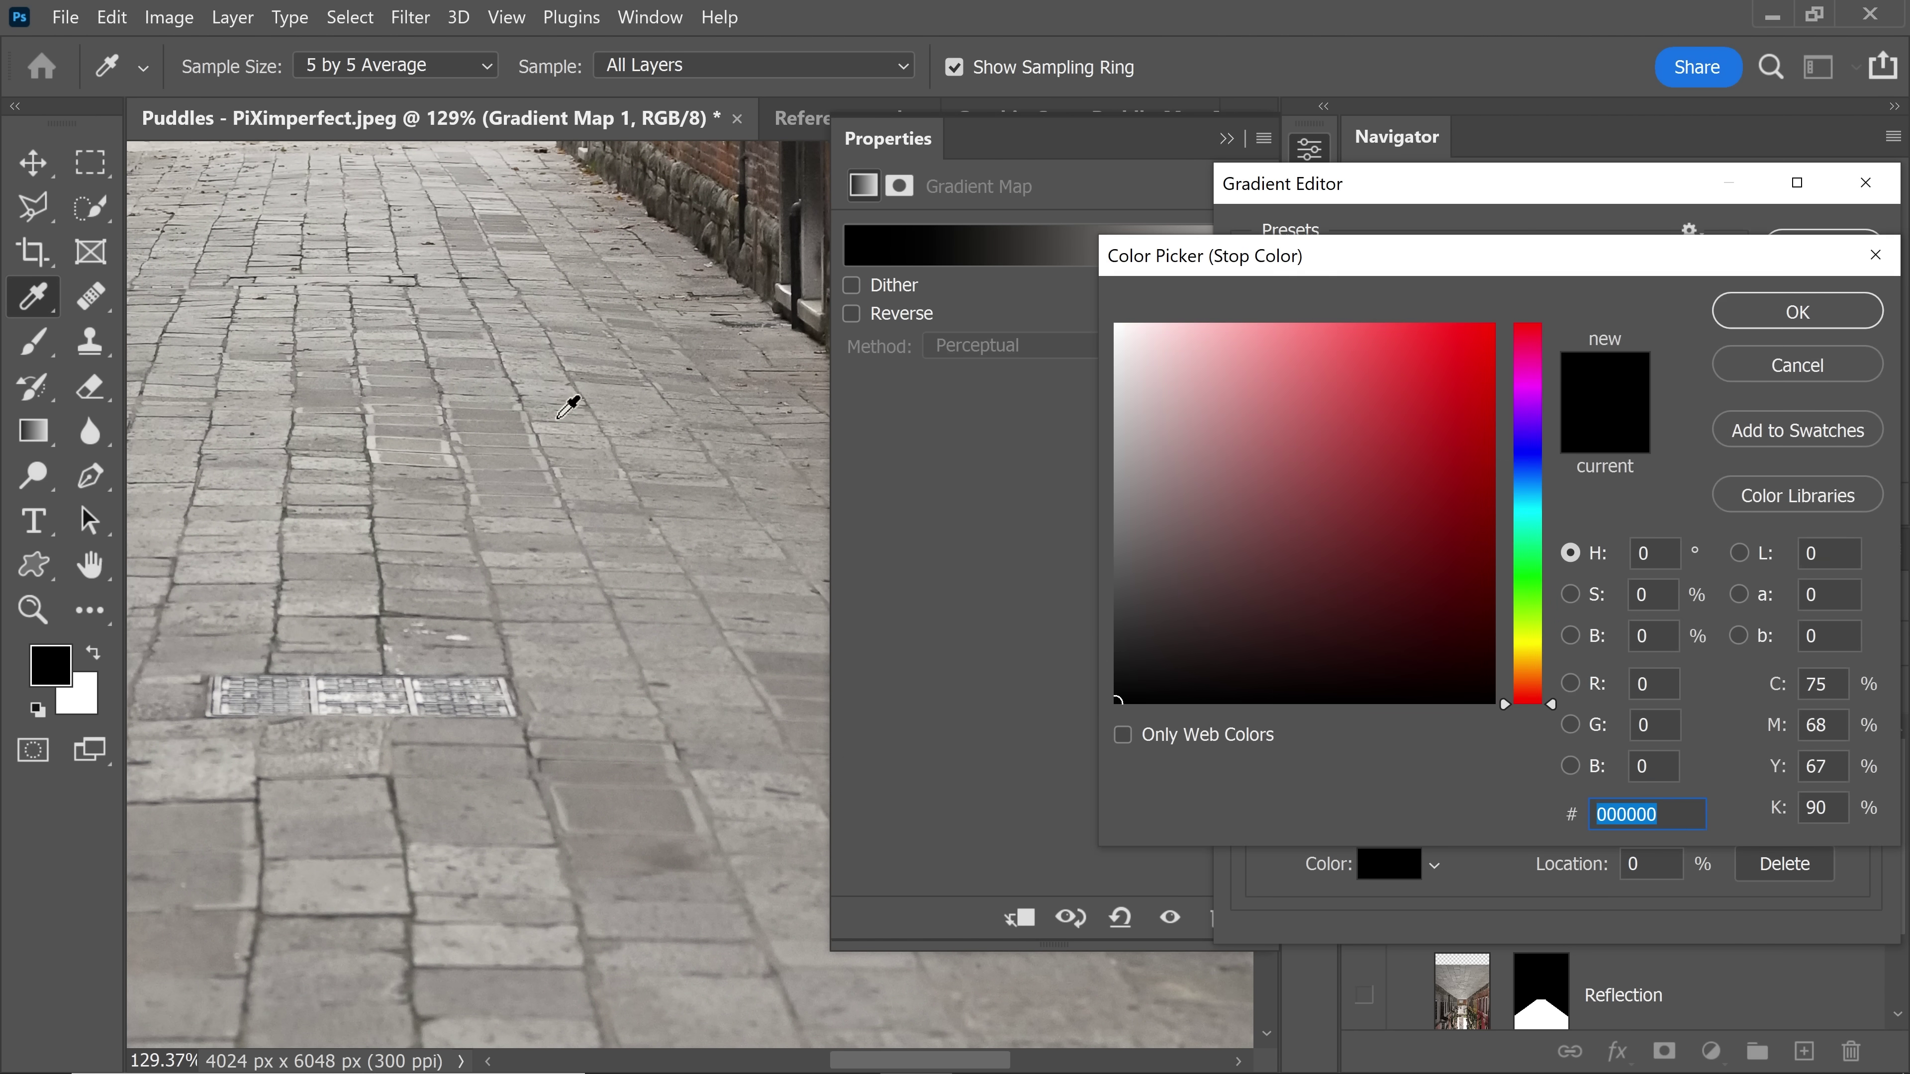
{"action": "scroll", "coordinate": [545, 521], "scroll_direction": "down", "scroll_amount": 2}
{"action": "scroll", "coordinate": [544, 521], "scroll_direction": "down", "scroll_amount": 5}
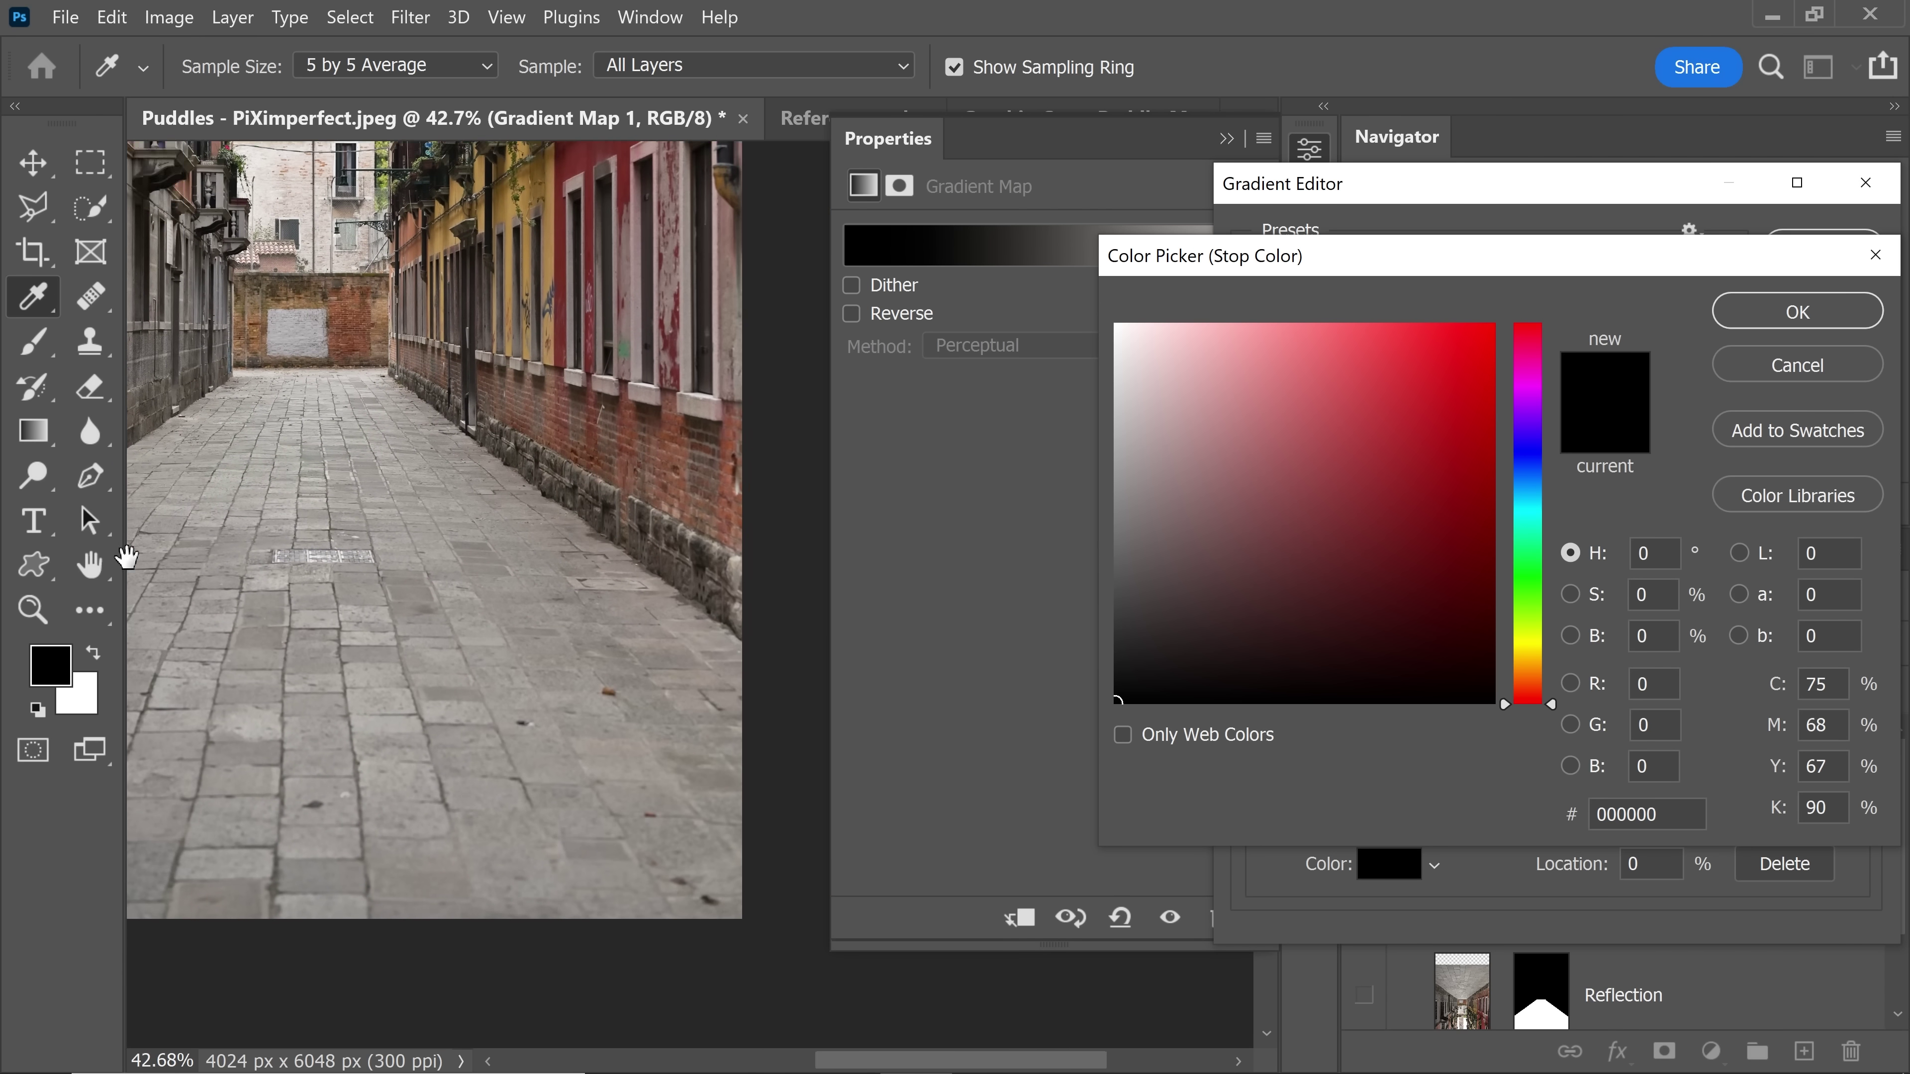
{"action": "scroll", "coordinate": [618, 541], "scroll_direction": "up", "scroll_amount": 10}
{"action": "left_click", "coordinate": [491, 696]}
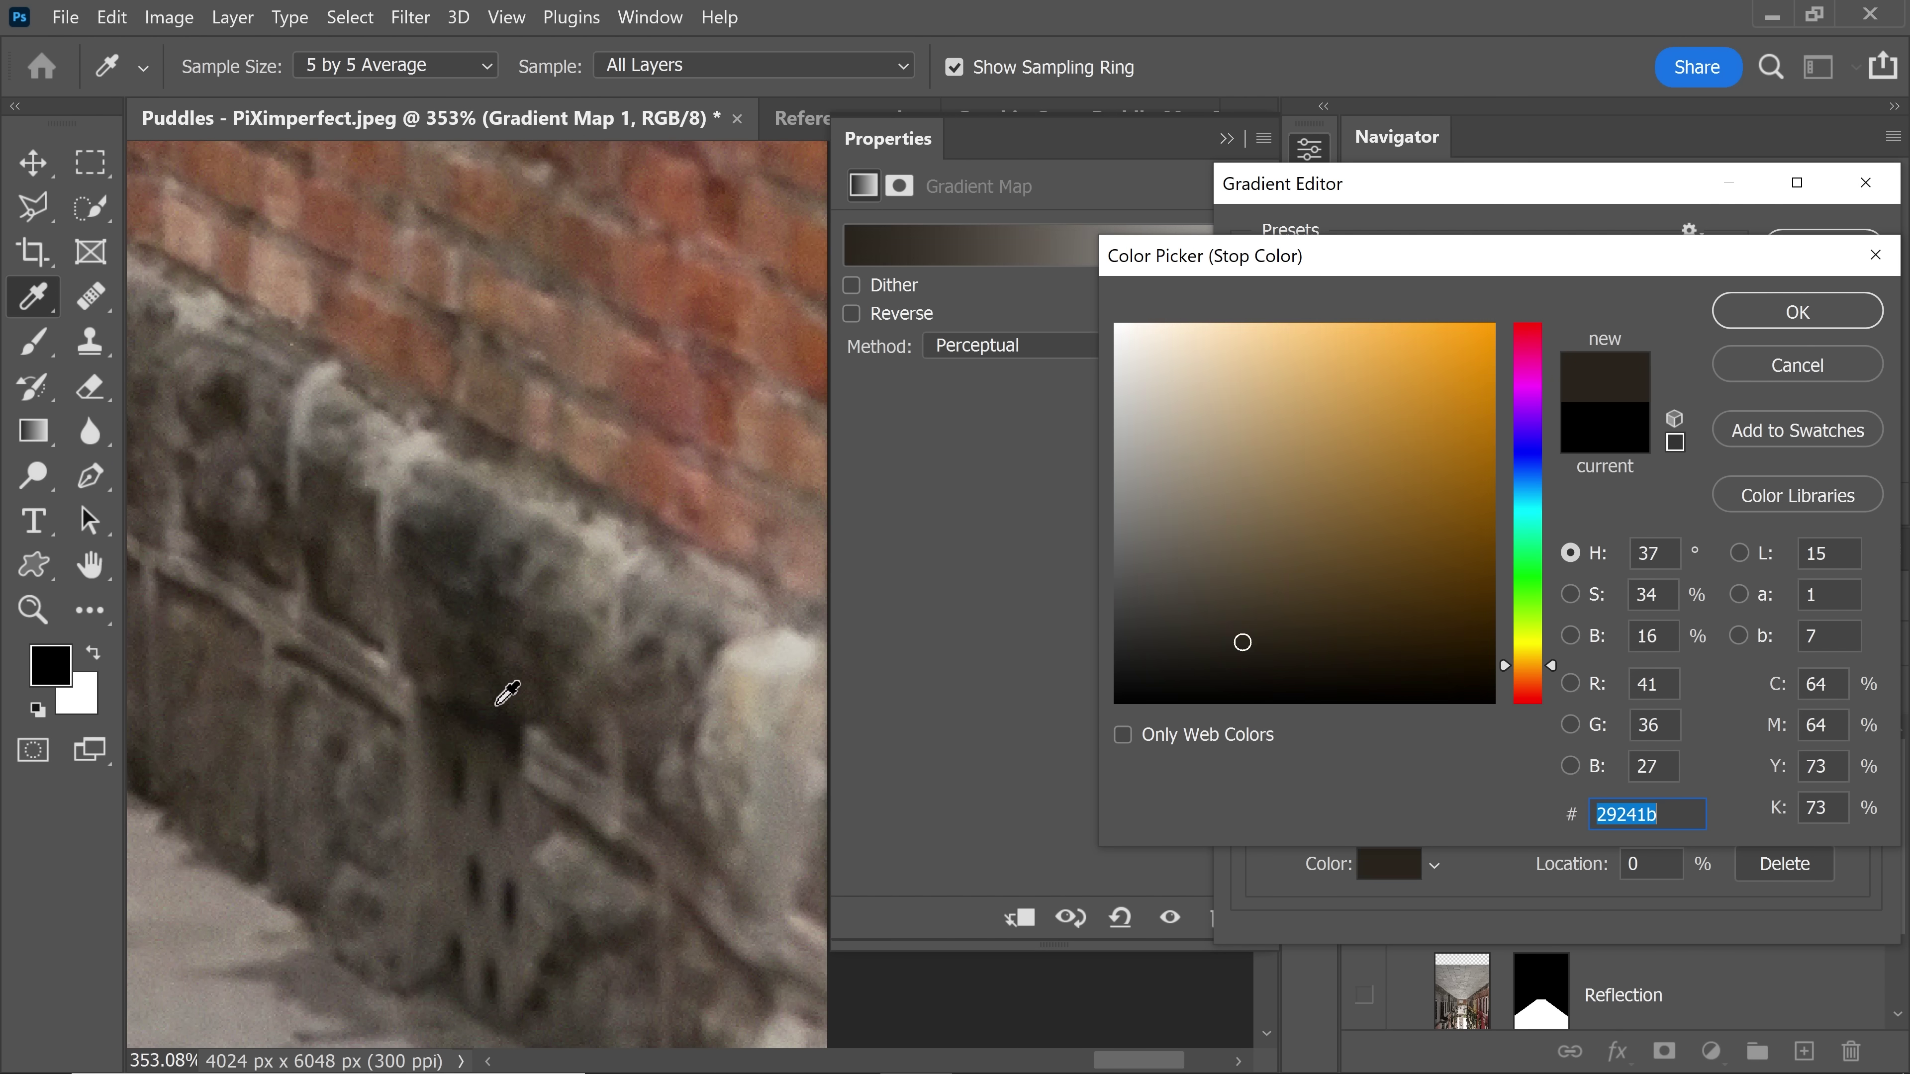
{"action": "left_click", "coordinate": [1744, 314]}
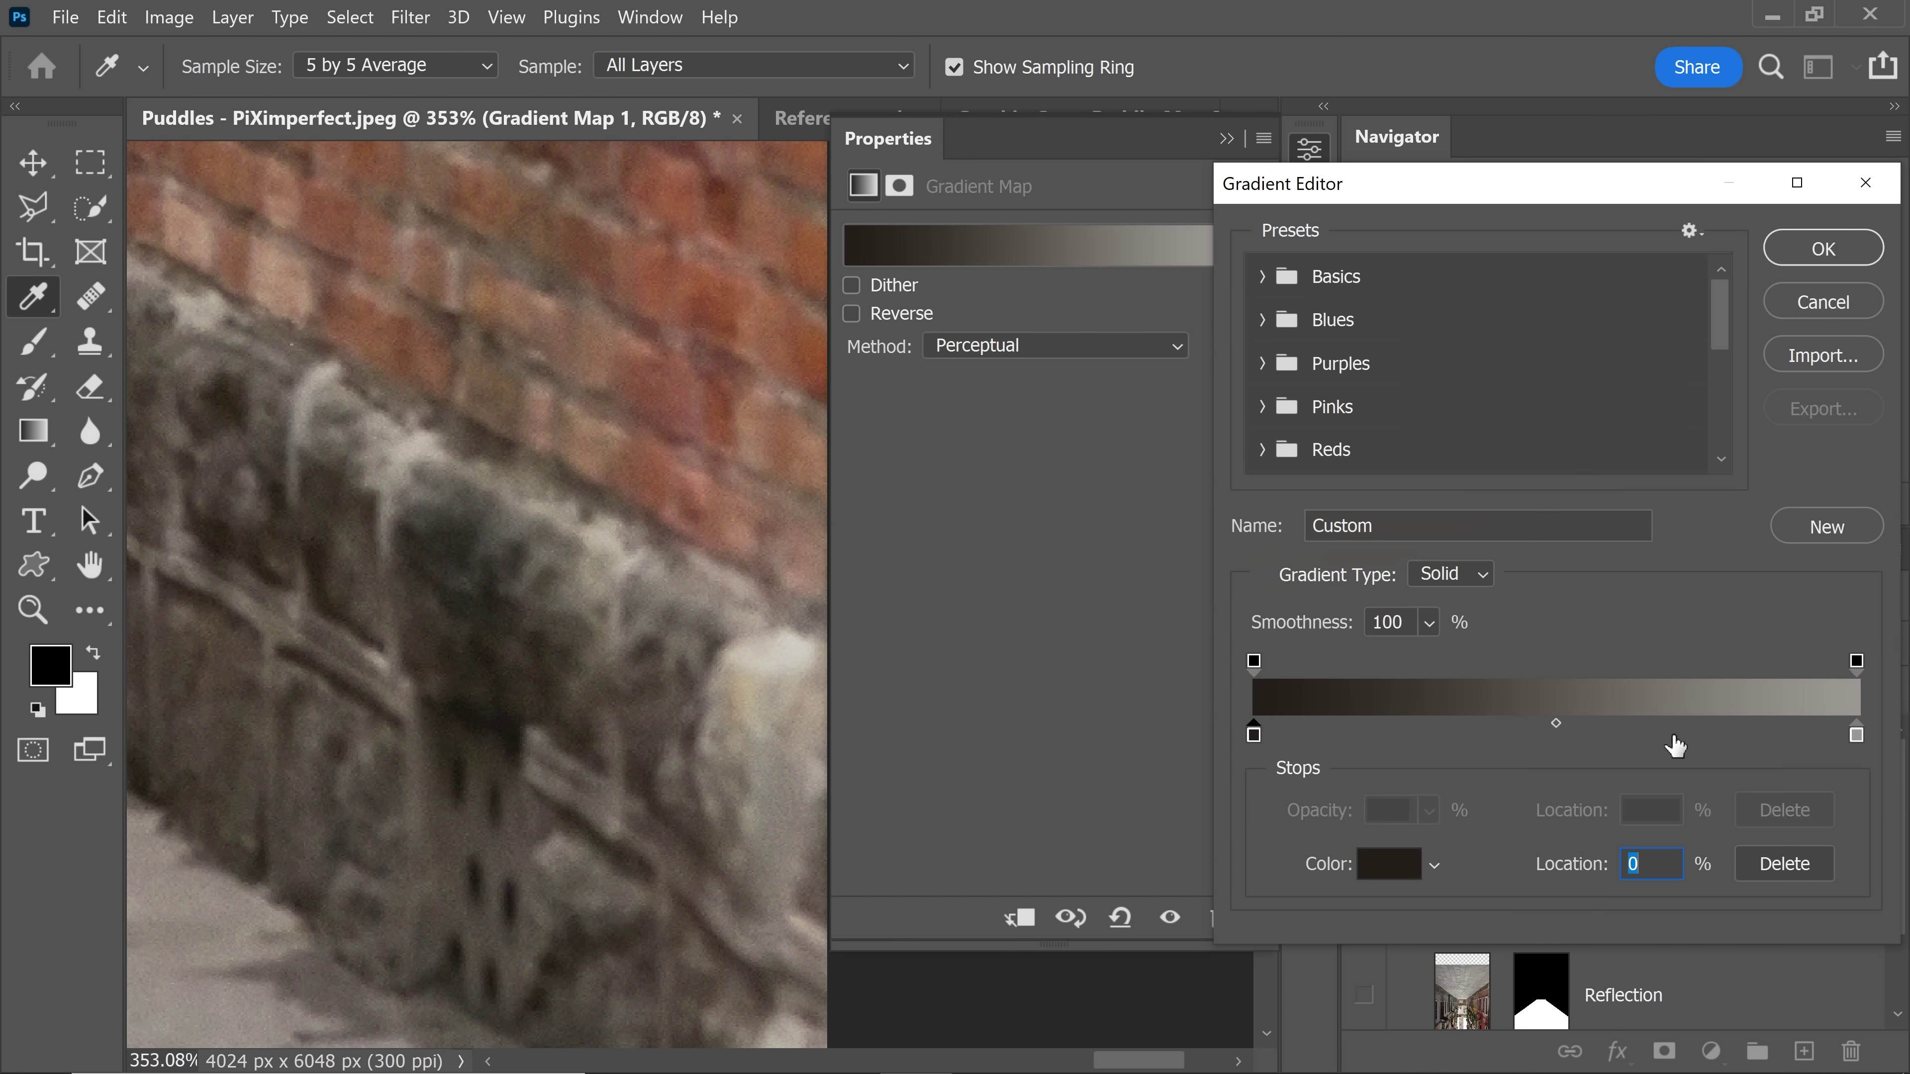
Step: Accept the edited gradient and make the Reflection and Gradient Map 1 layers visible
{"action": "scroll", "coordinate": [459, 560], "scroll_direction": "down", "scroll_amount": 8}
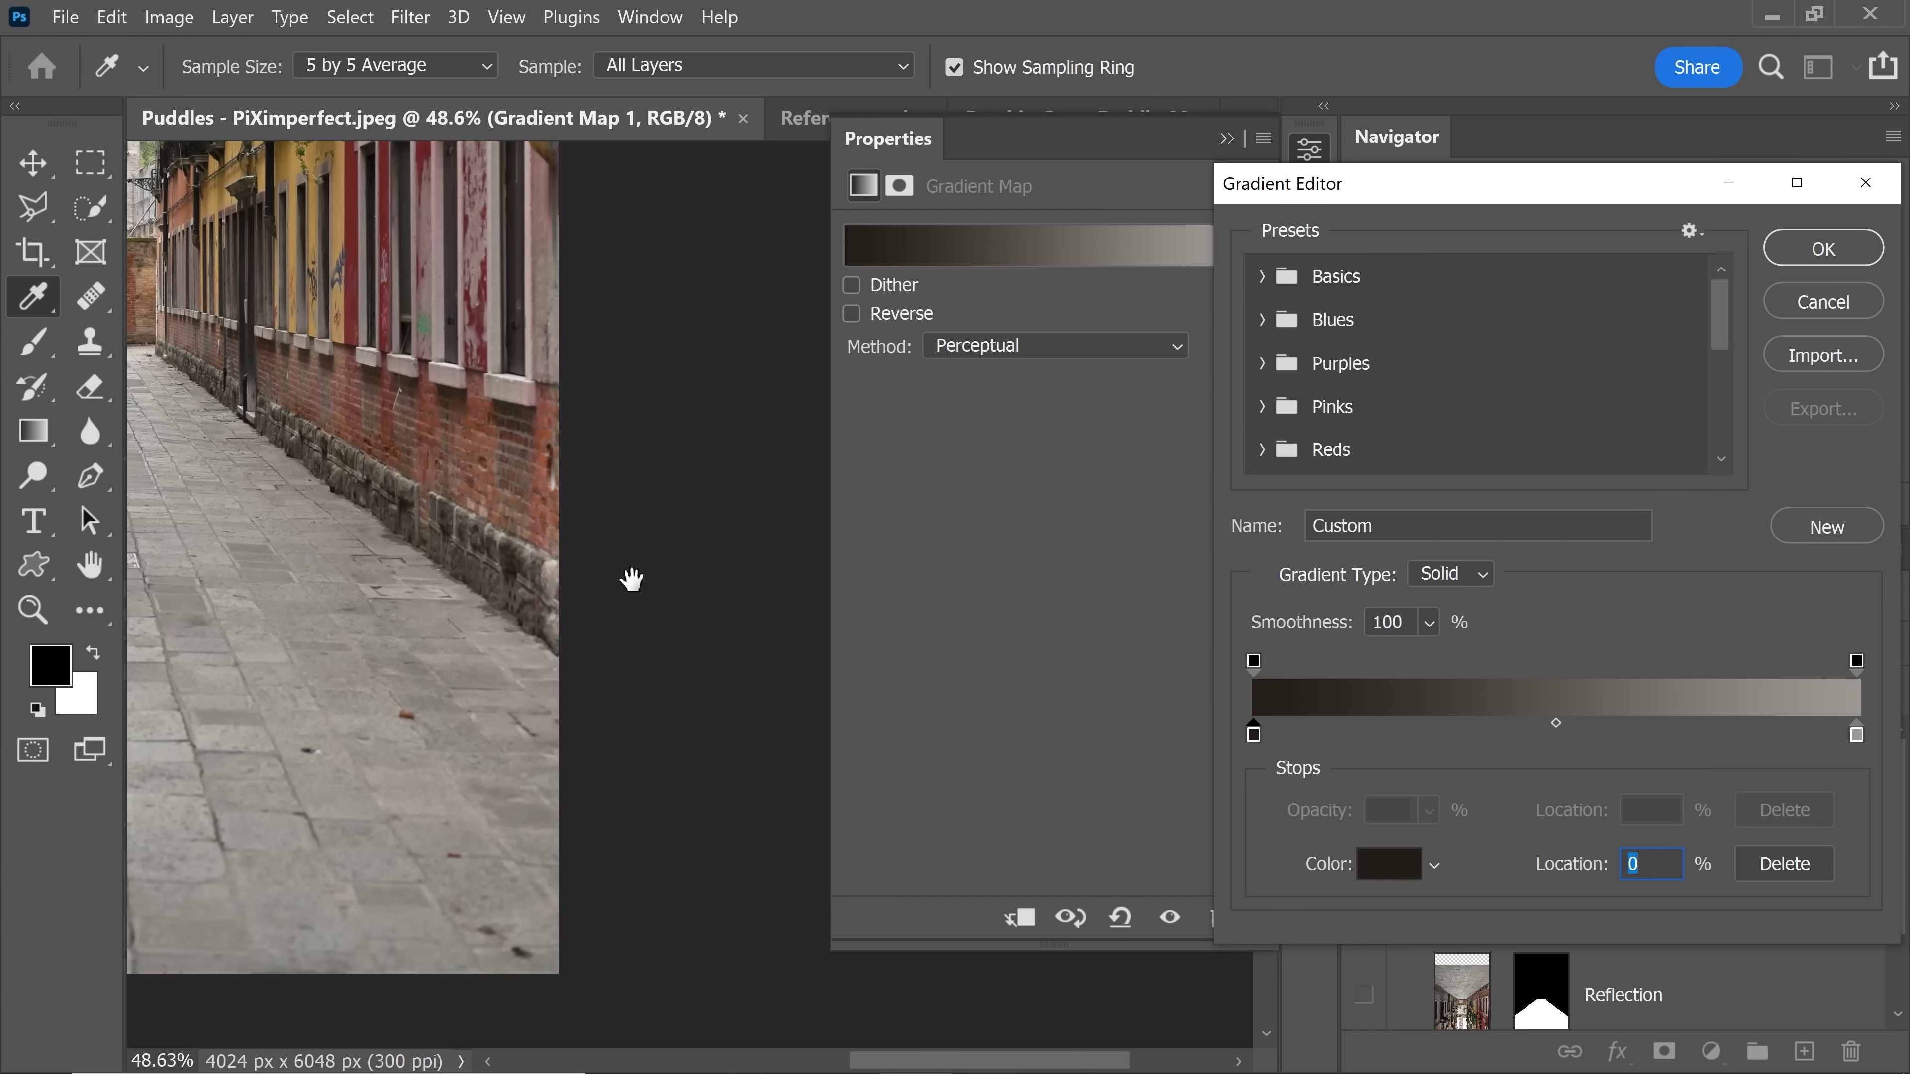
{"action": "left_click", "coordinate": [1227, 138]}
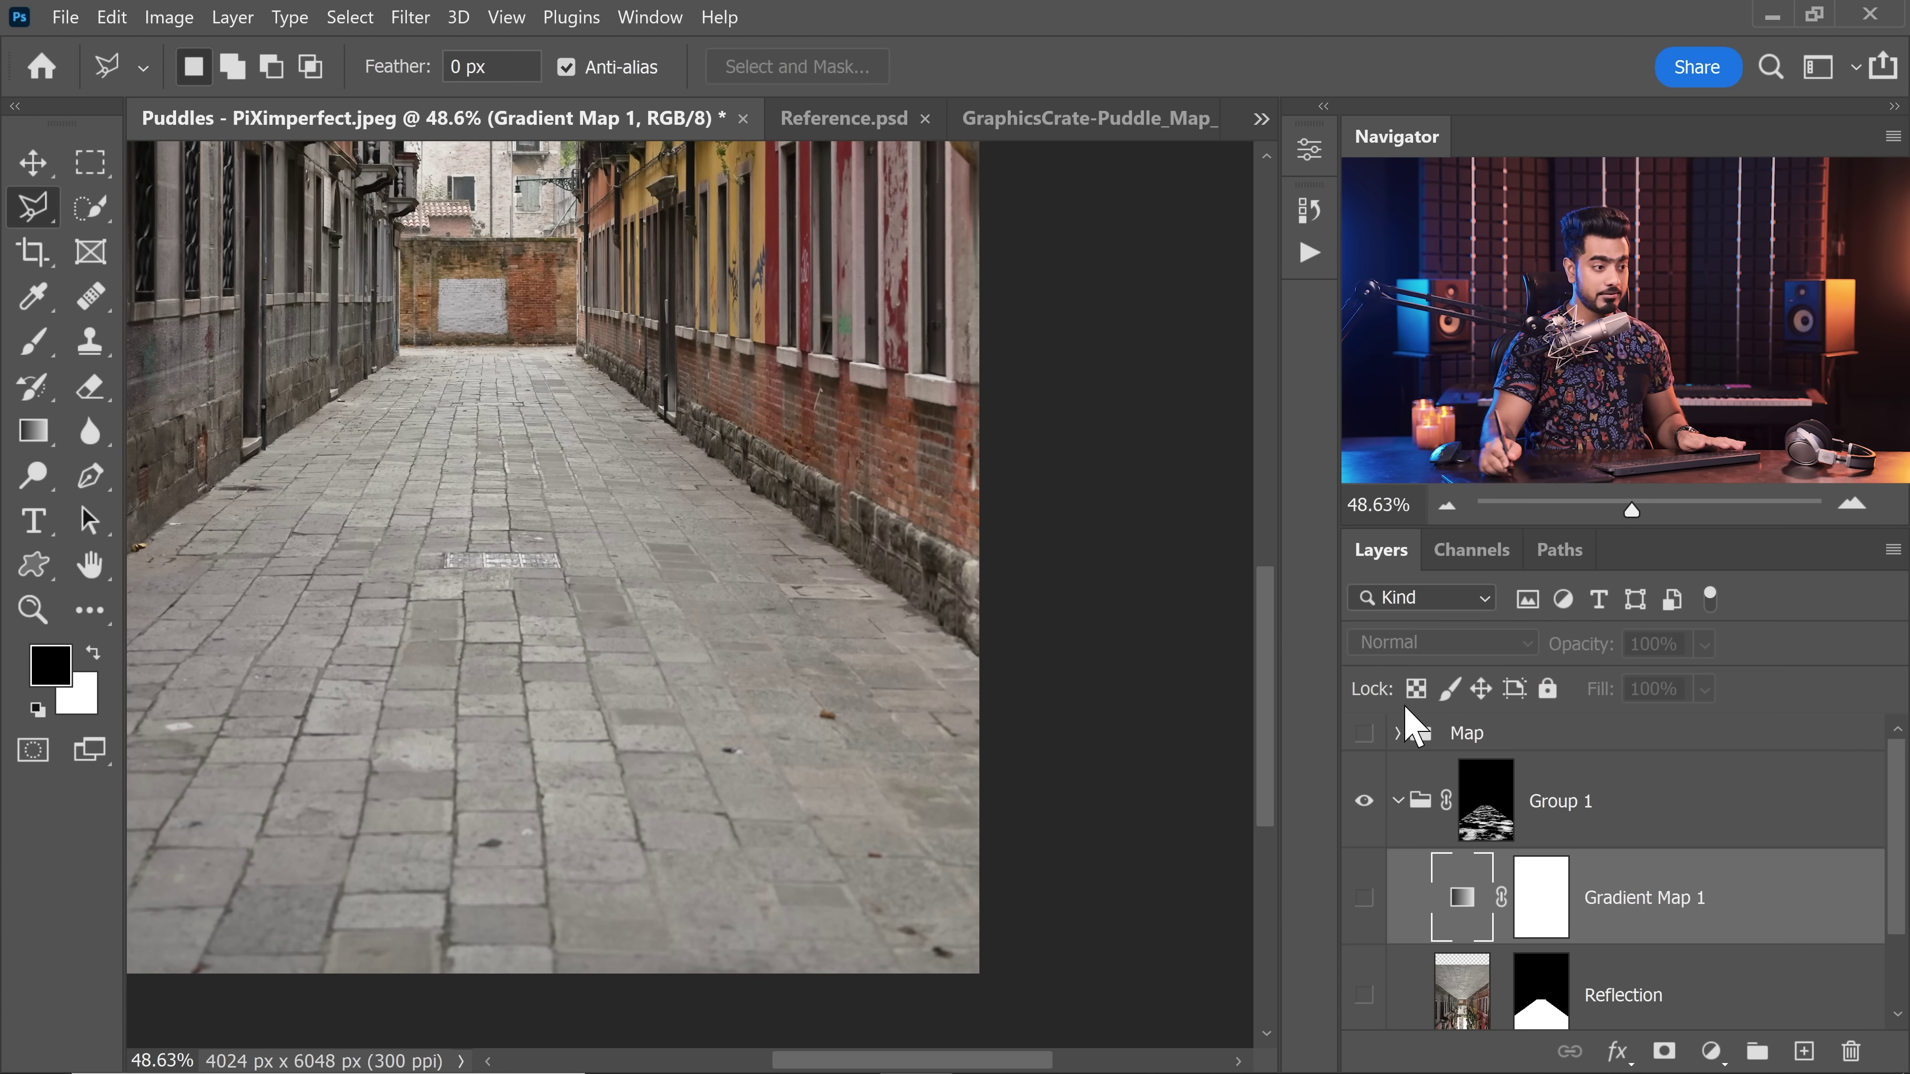
{"action": "left_click", "coordinate": [1364, 995]}
{"action": "left_click", "coordinate": [1365, 898]}
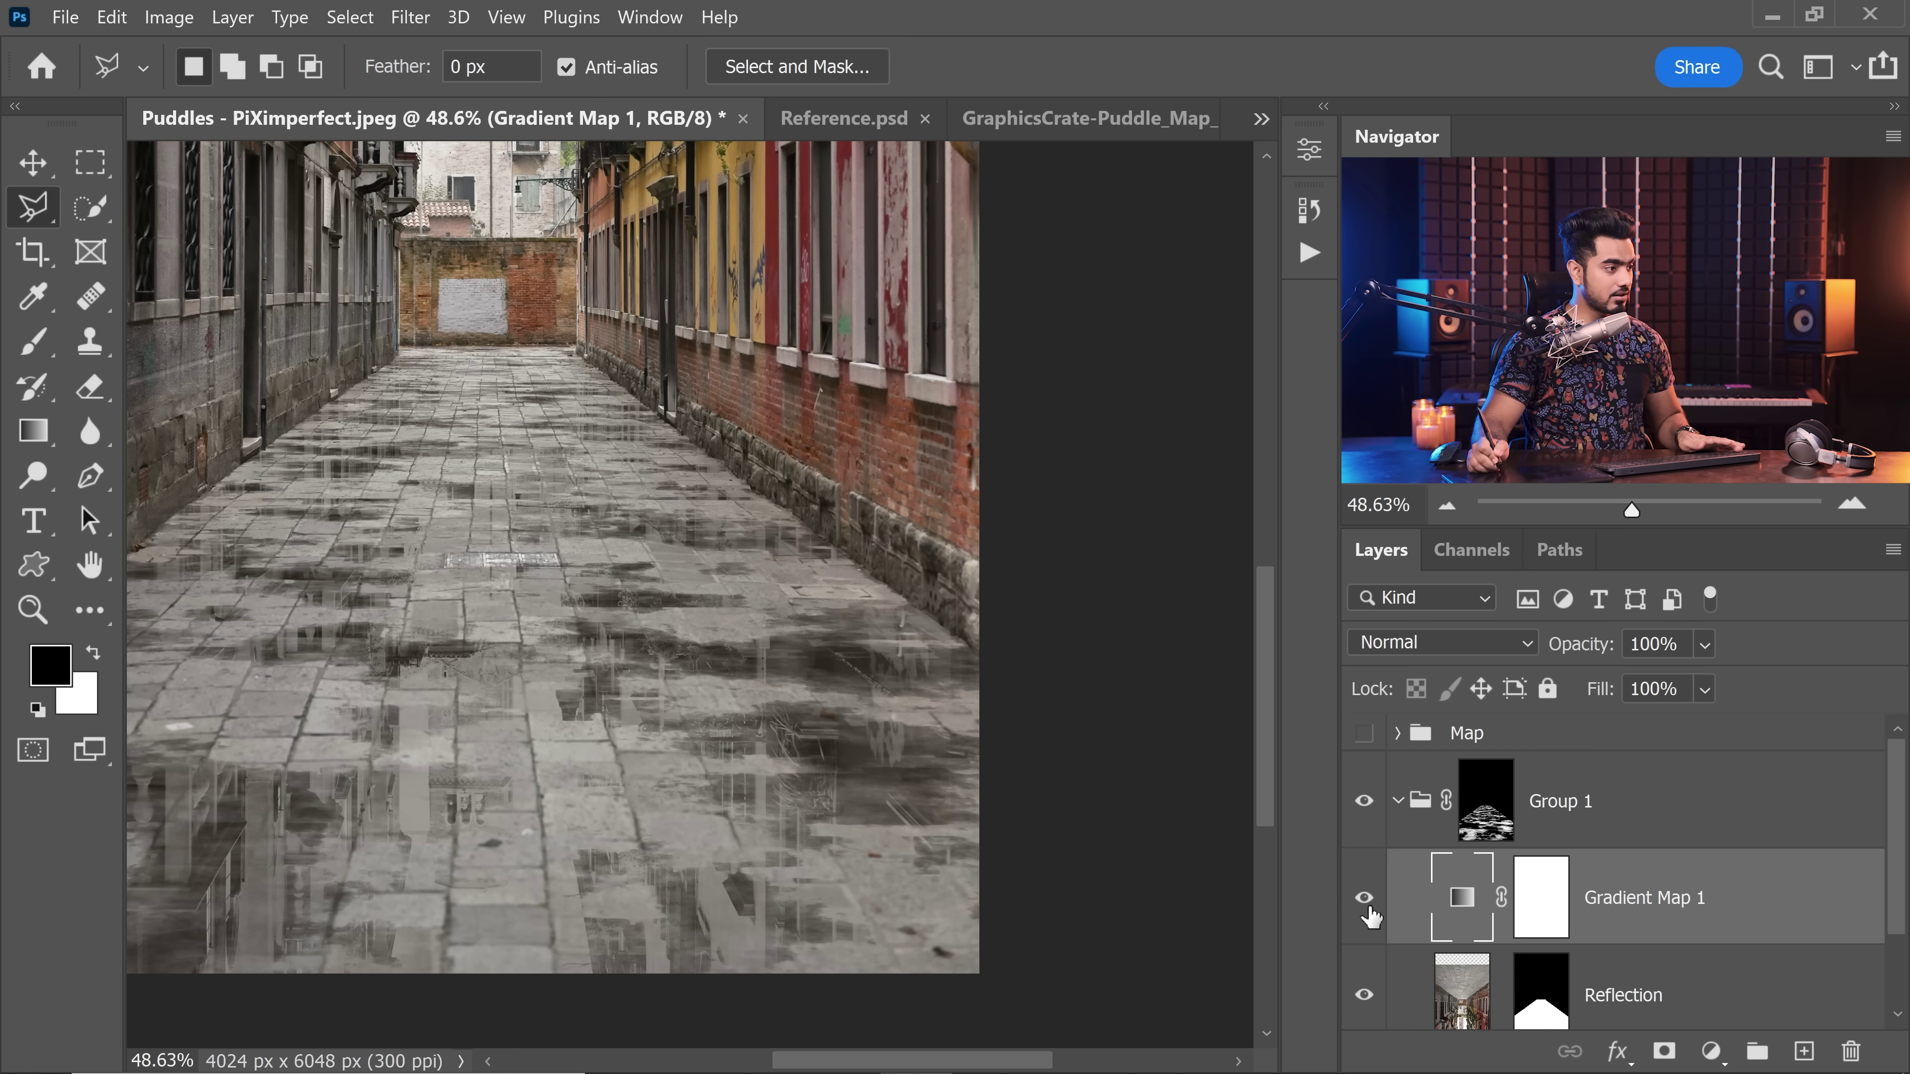
Step: Lower the Gradient Map 1 layer's opacity to 34%
{"action": "left_click_drag", "start_coordinate": [569, 762], "coordinate": [857, 581]}
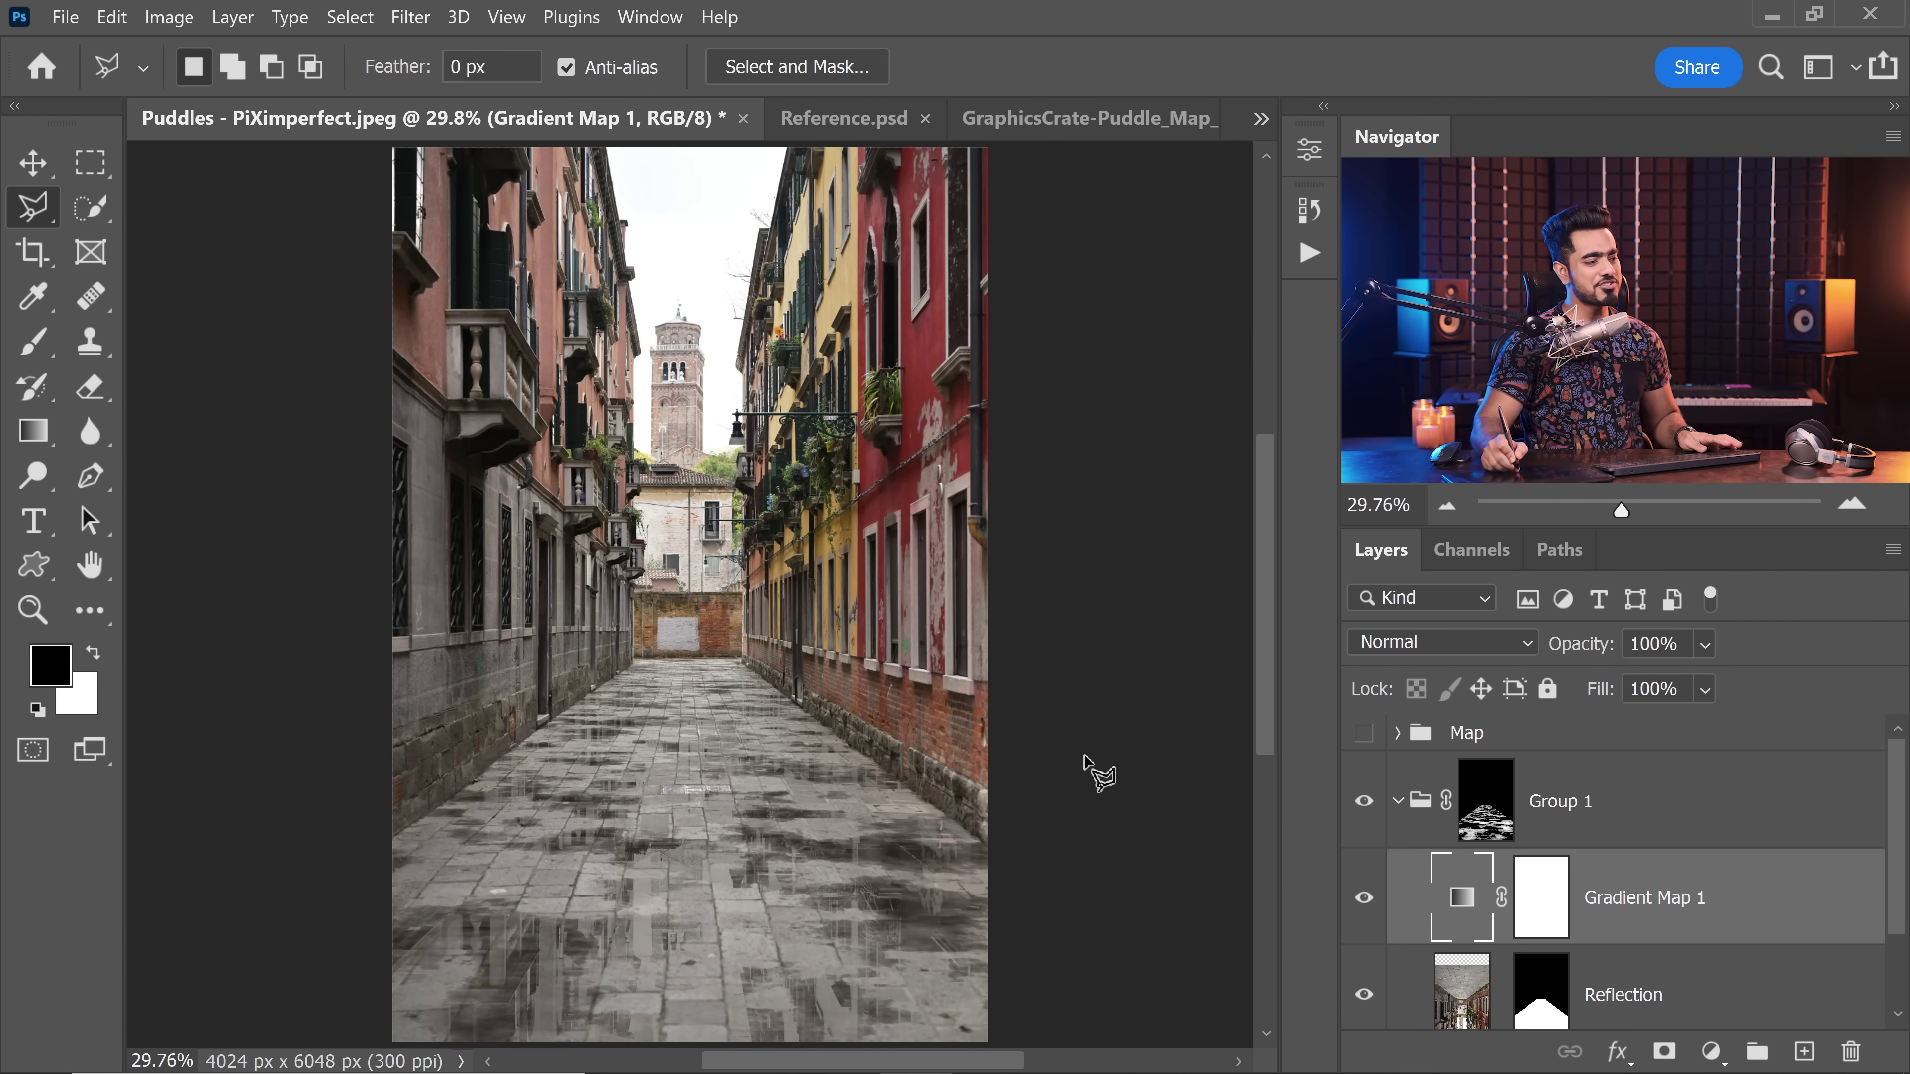
{"action": "left_click", "coordinate": [930, 846]}
{"action": "left_click_drag", "start_coordinate": [1568, 649], "coordinate": [1223, 672]}
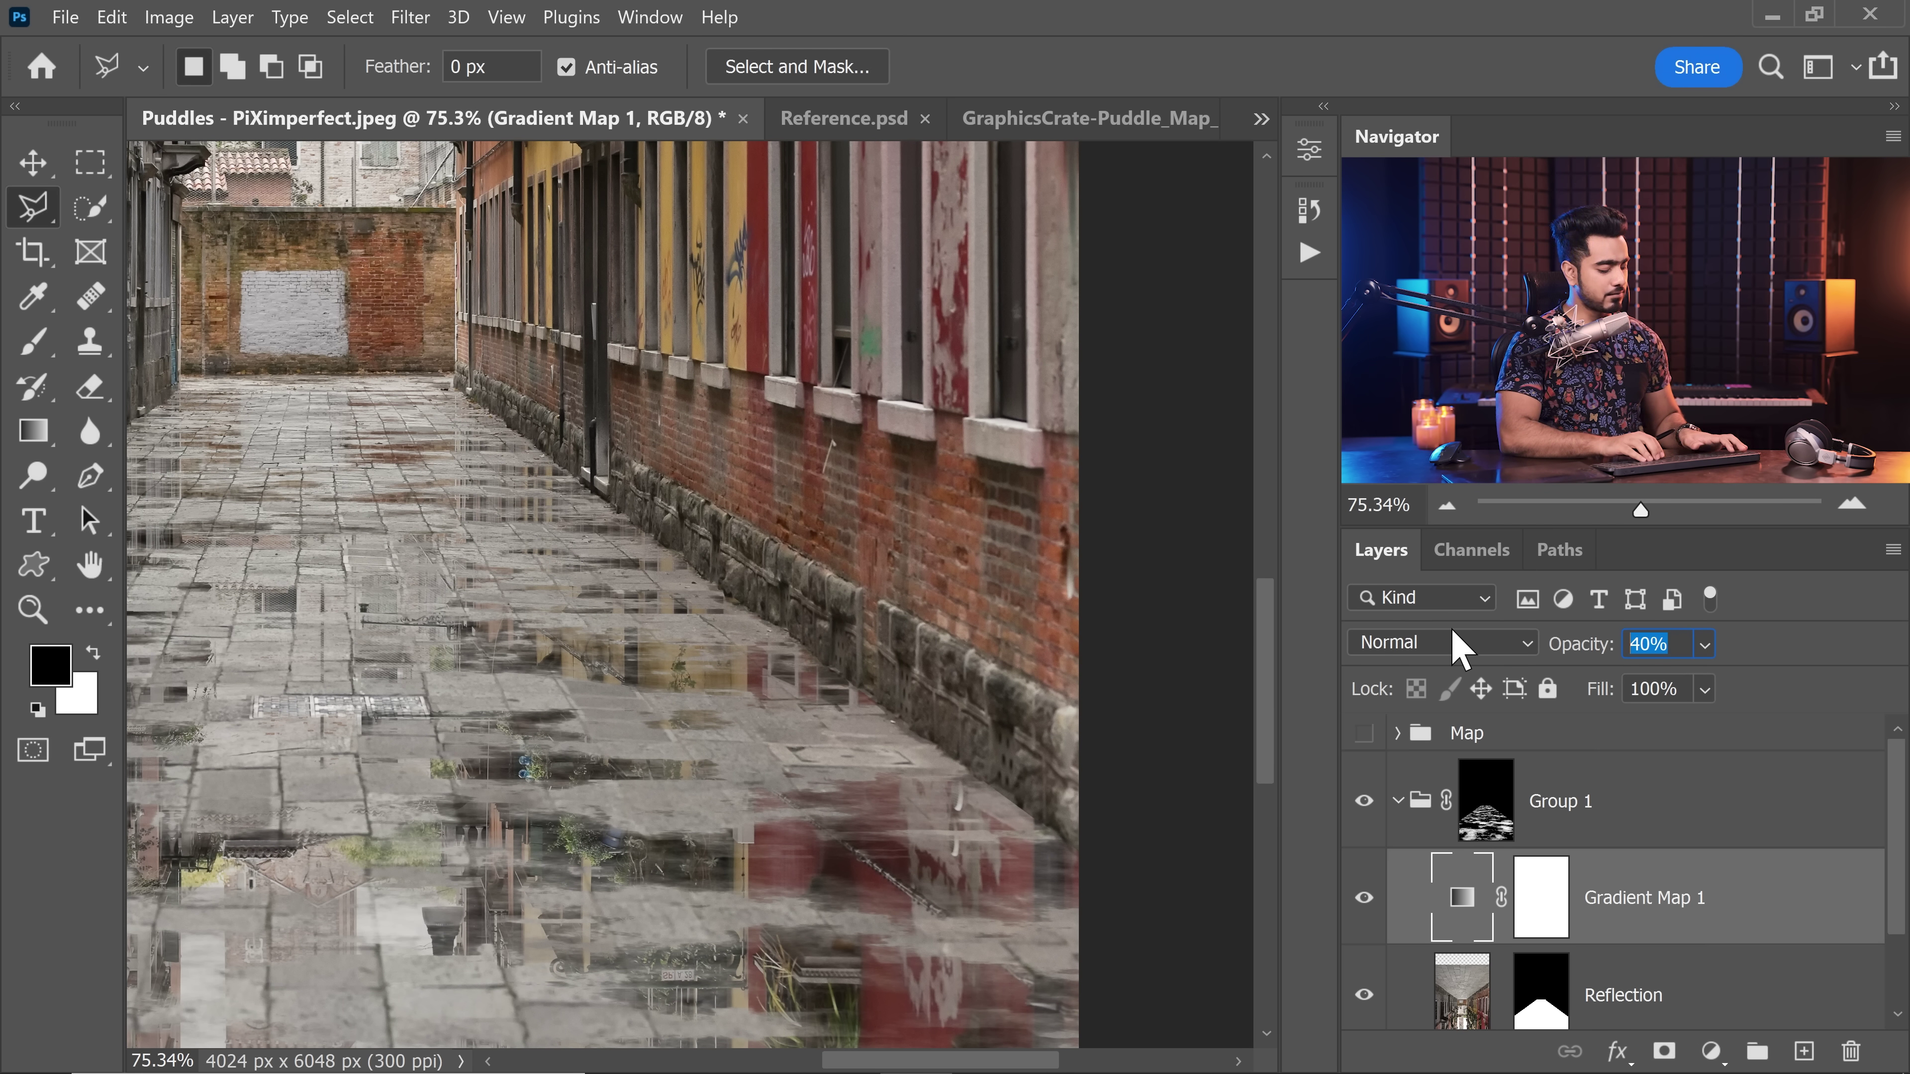
{"action": "type", "text": "34"}
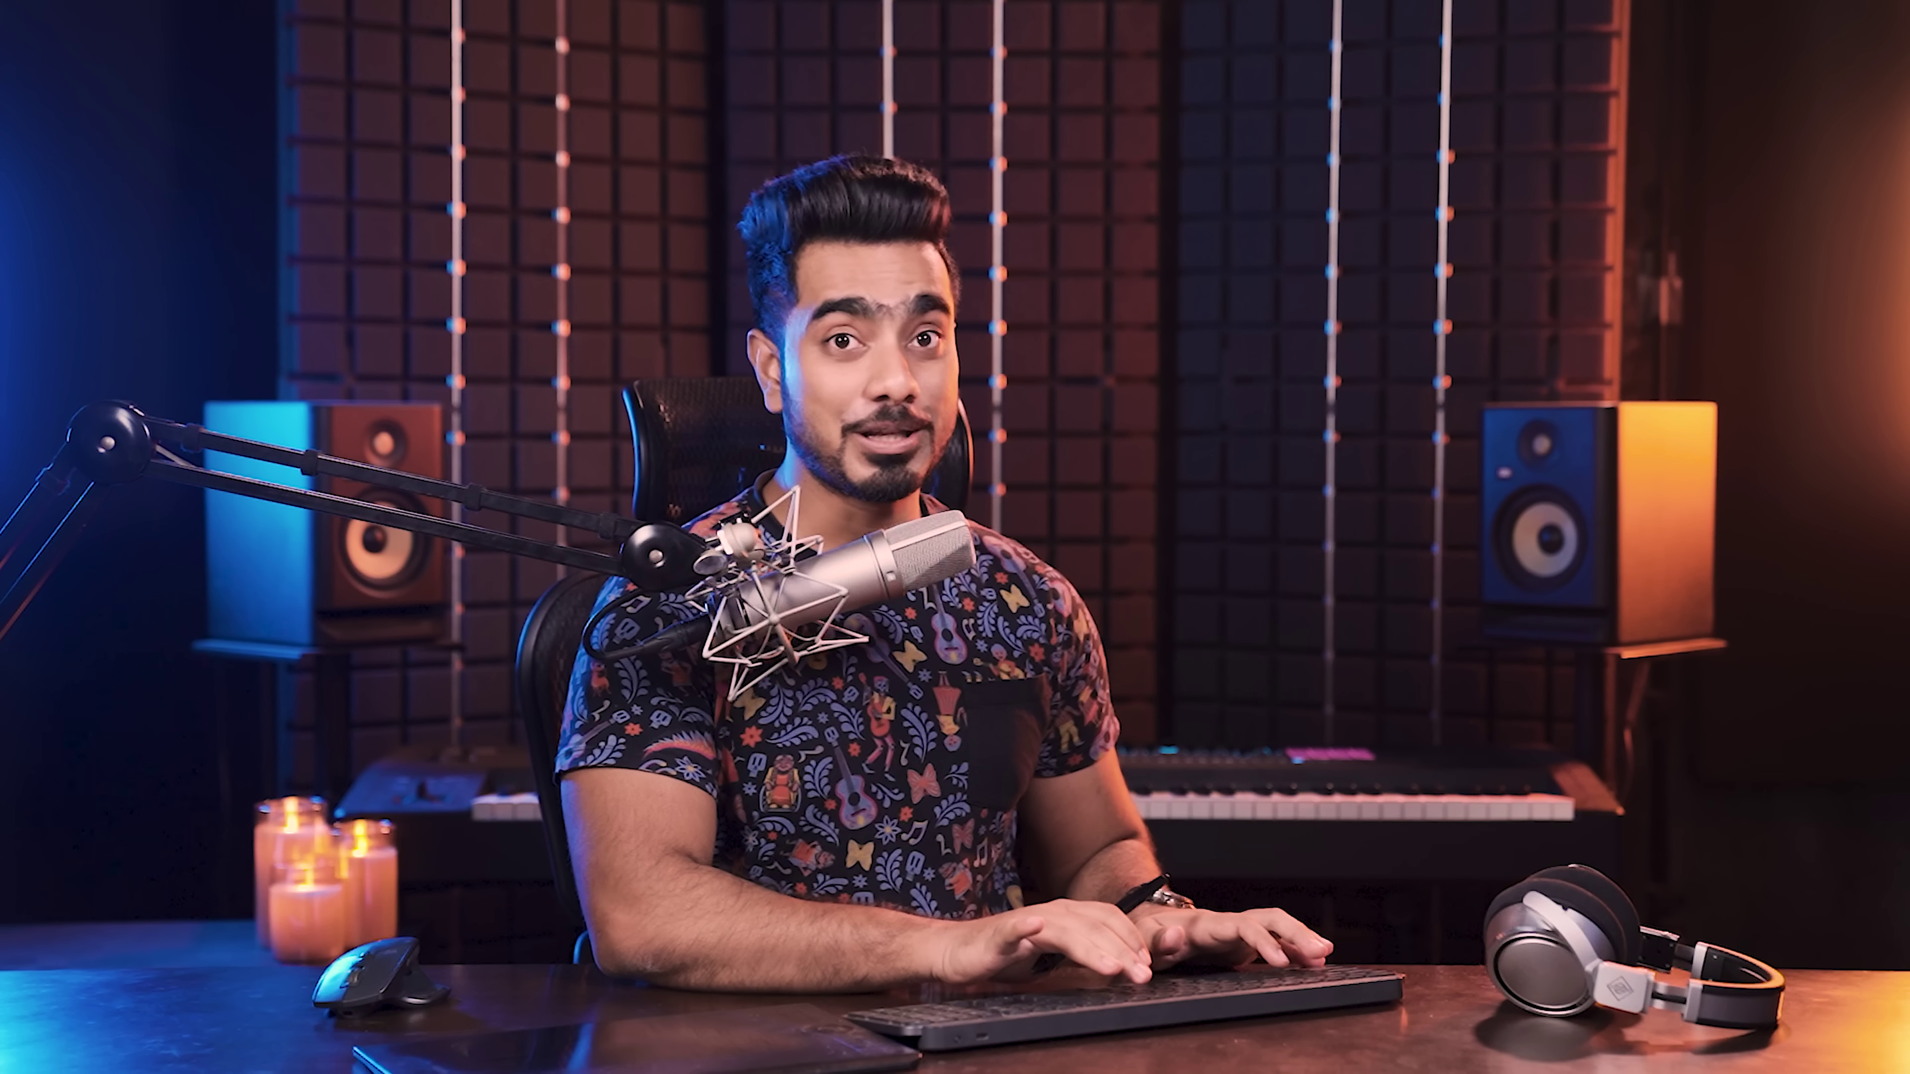
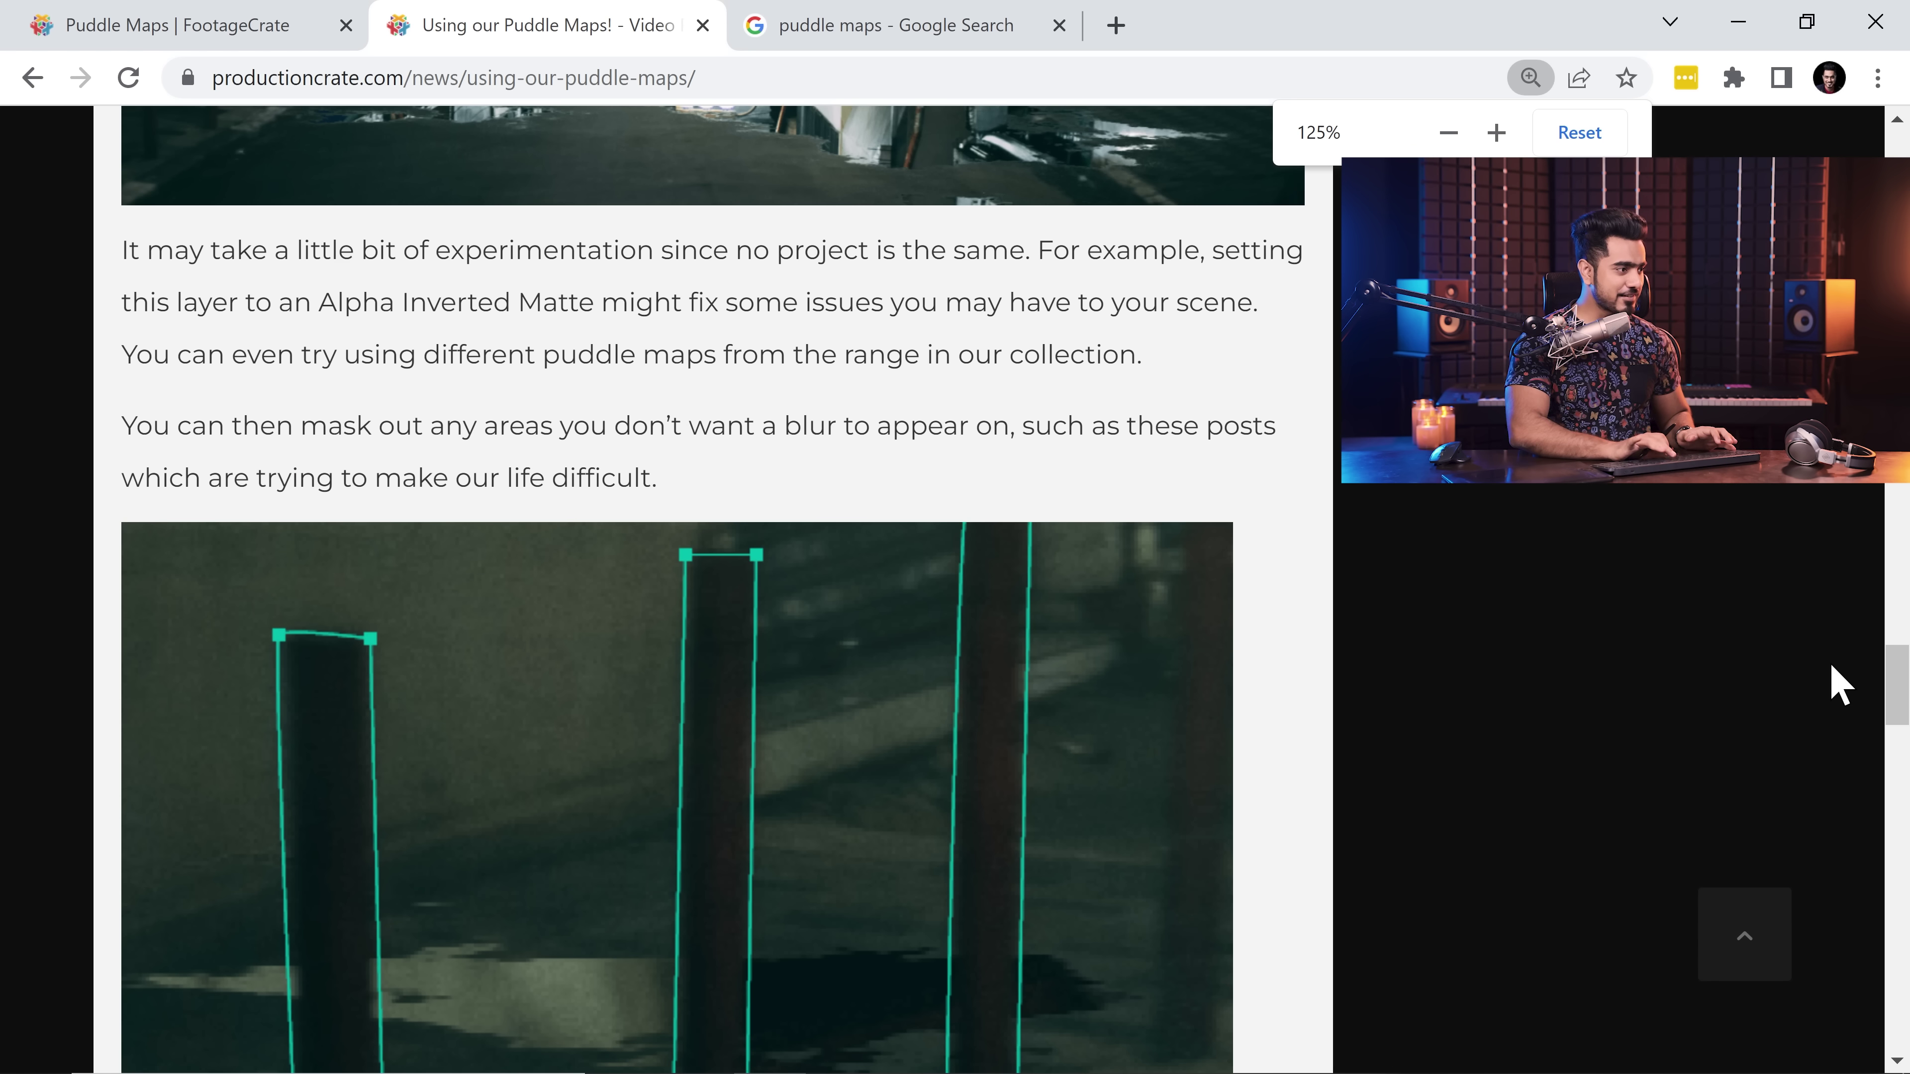
Step: Look through the Compound Blur and closing sections of the ProductionCrate puddle maps article in the browser, and return to Photoshop
{"action": "left_click_drag", "start_coordinate": [1898, 718], "coordinate": [1897, 632]}
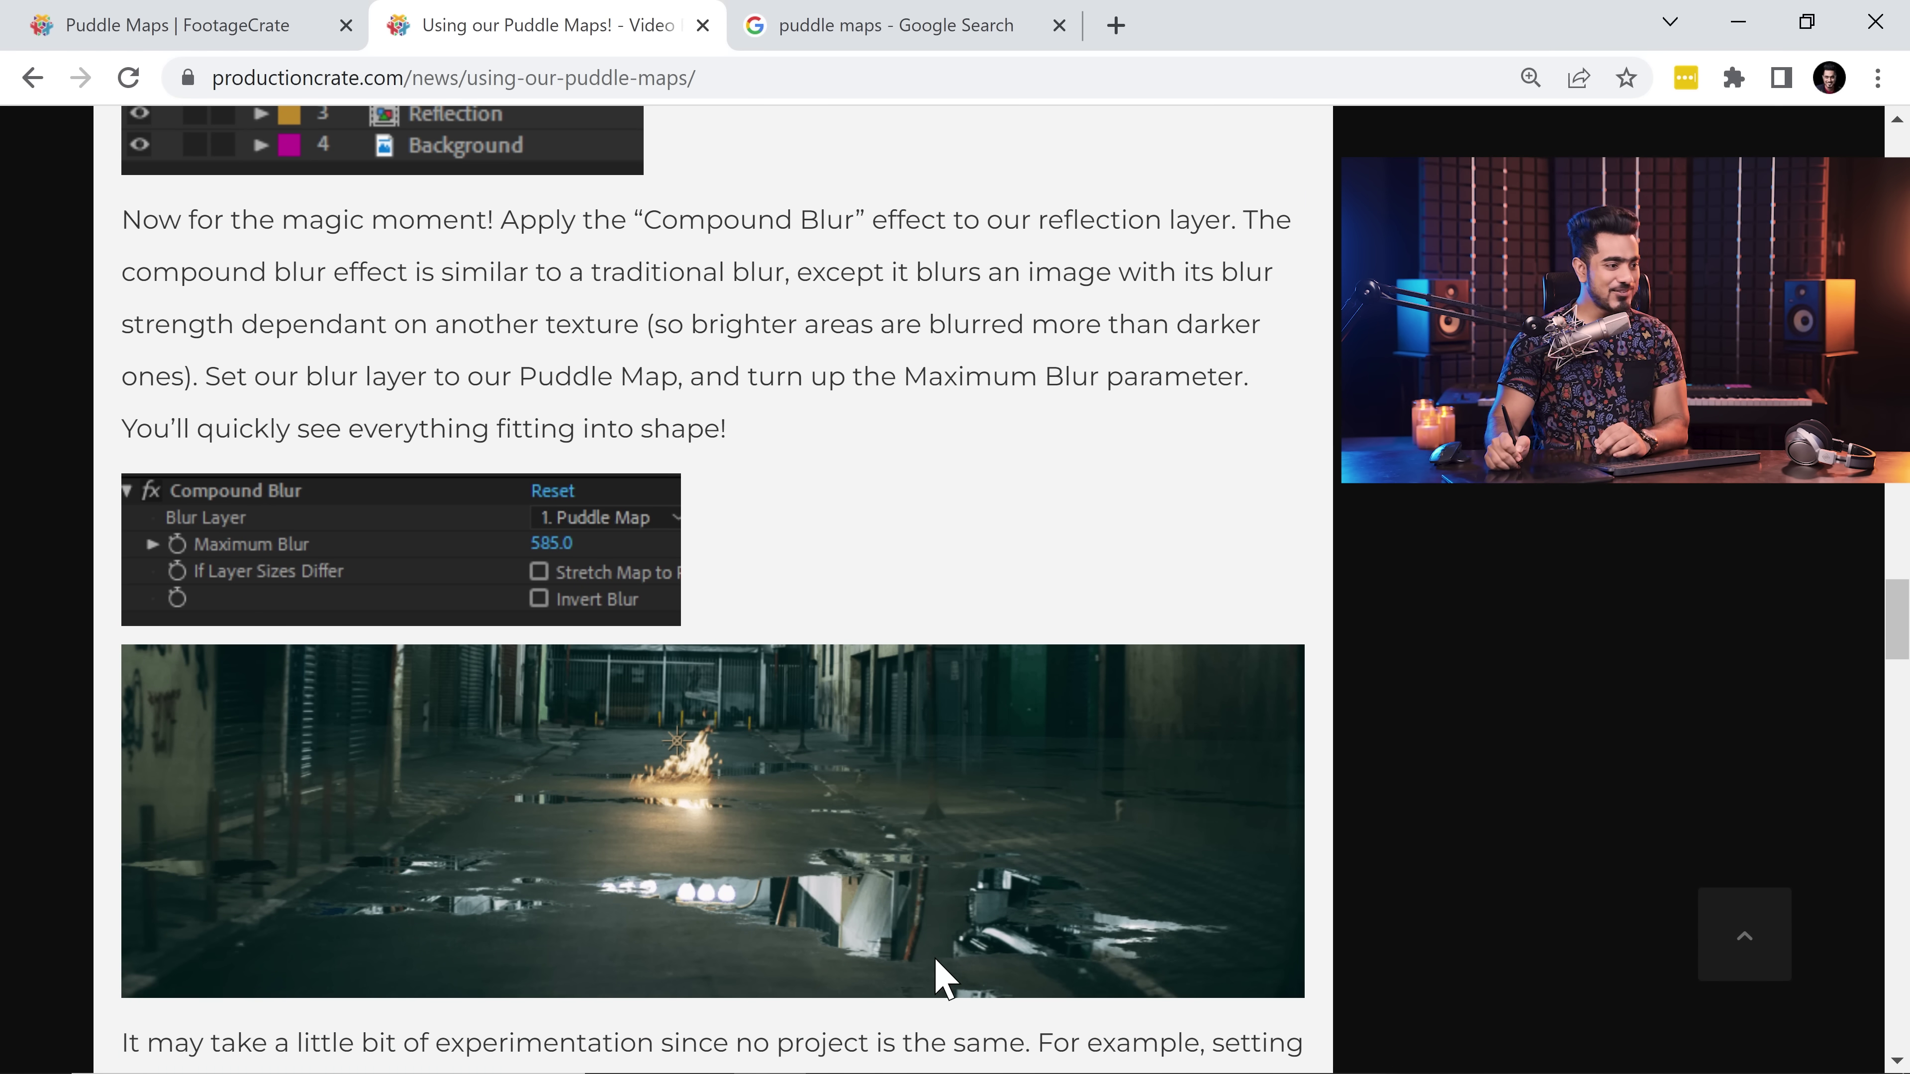
{"action": "left_click_drag", "start_coordinate": [1889, 602], "coordinate": [1830, 762]}
{"action": "scroll", "coordinate": [1829, 762], "scroll_direction": "down", "scroll_amount": 5}
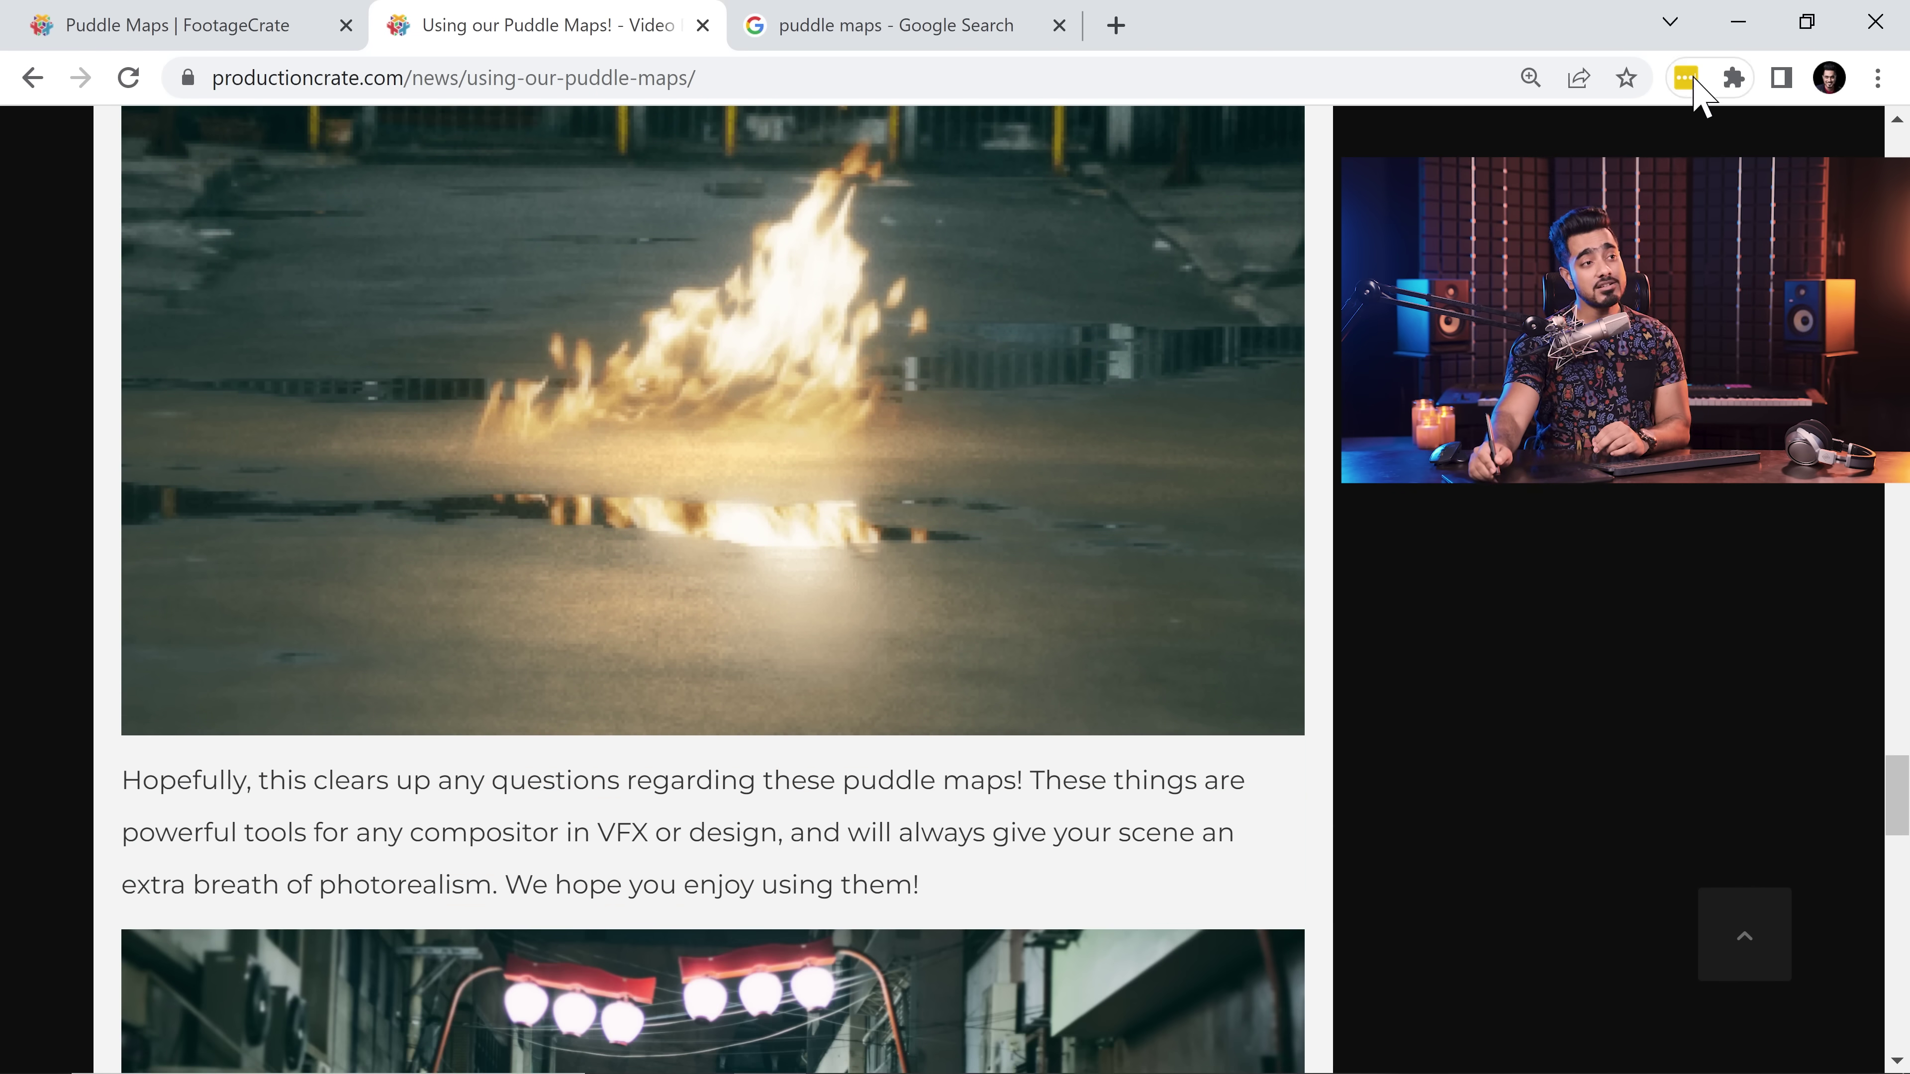
{"action": "left_click", "coordinate": [1738, 21]}
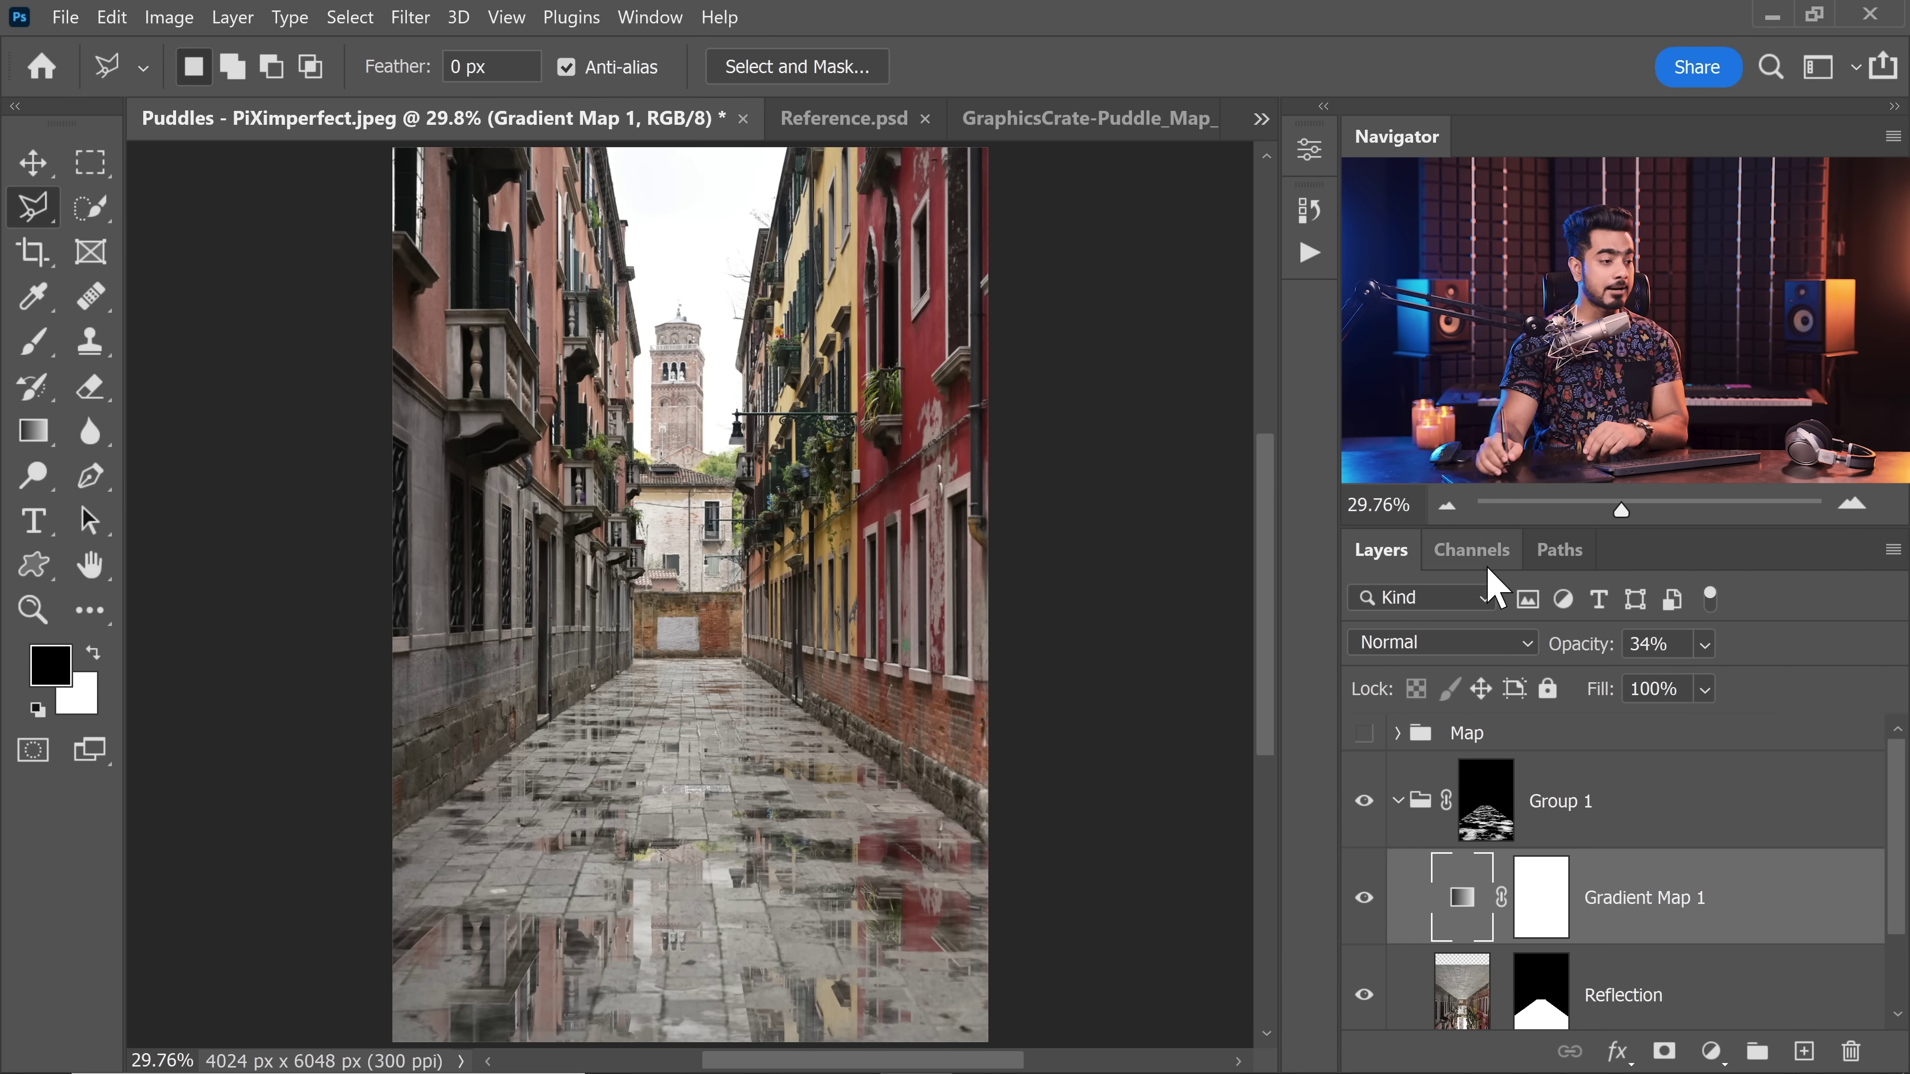
Step: Collapse Group 1 and rename it Puddles
{"action": "left_click", "coordinate": [1567, 831]}
{"action": "left_click", "coordinate": [1398, 801]}
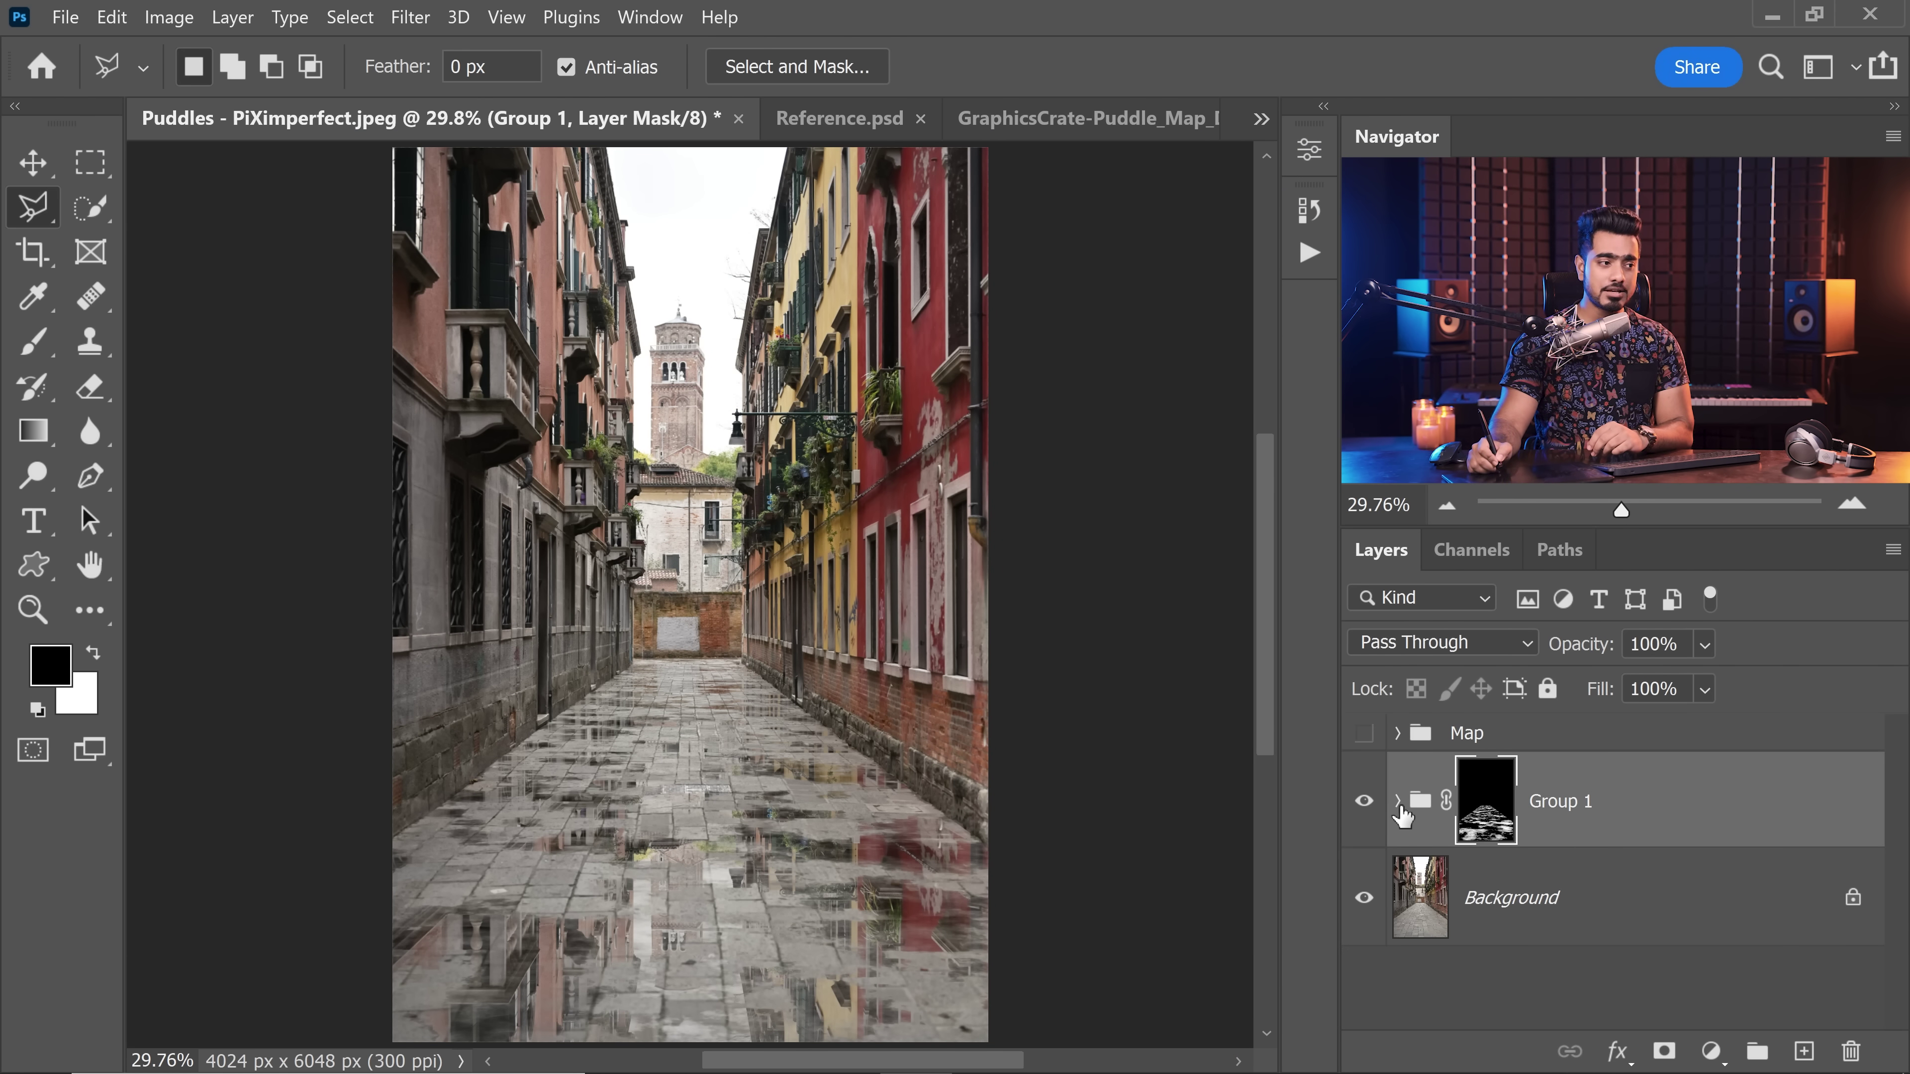
{"action": "double_click", "coordinate": [1572, 818]}
{"action": "type", "text": "P"}
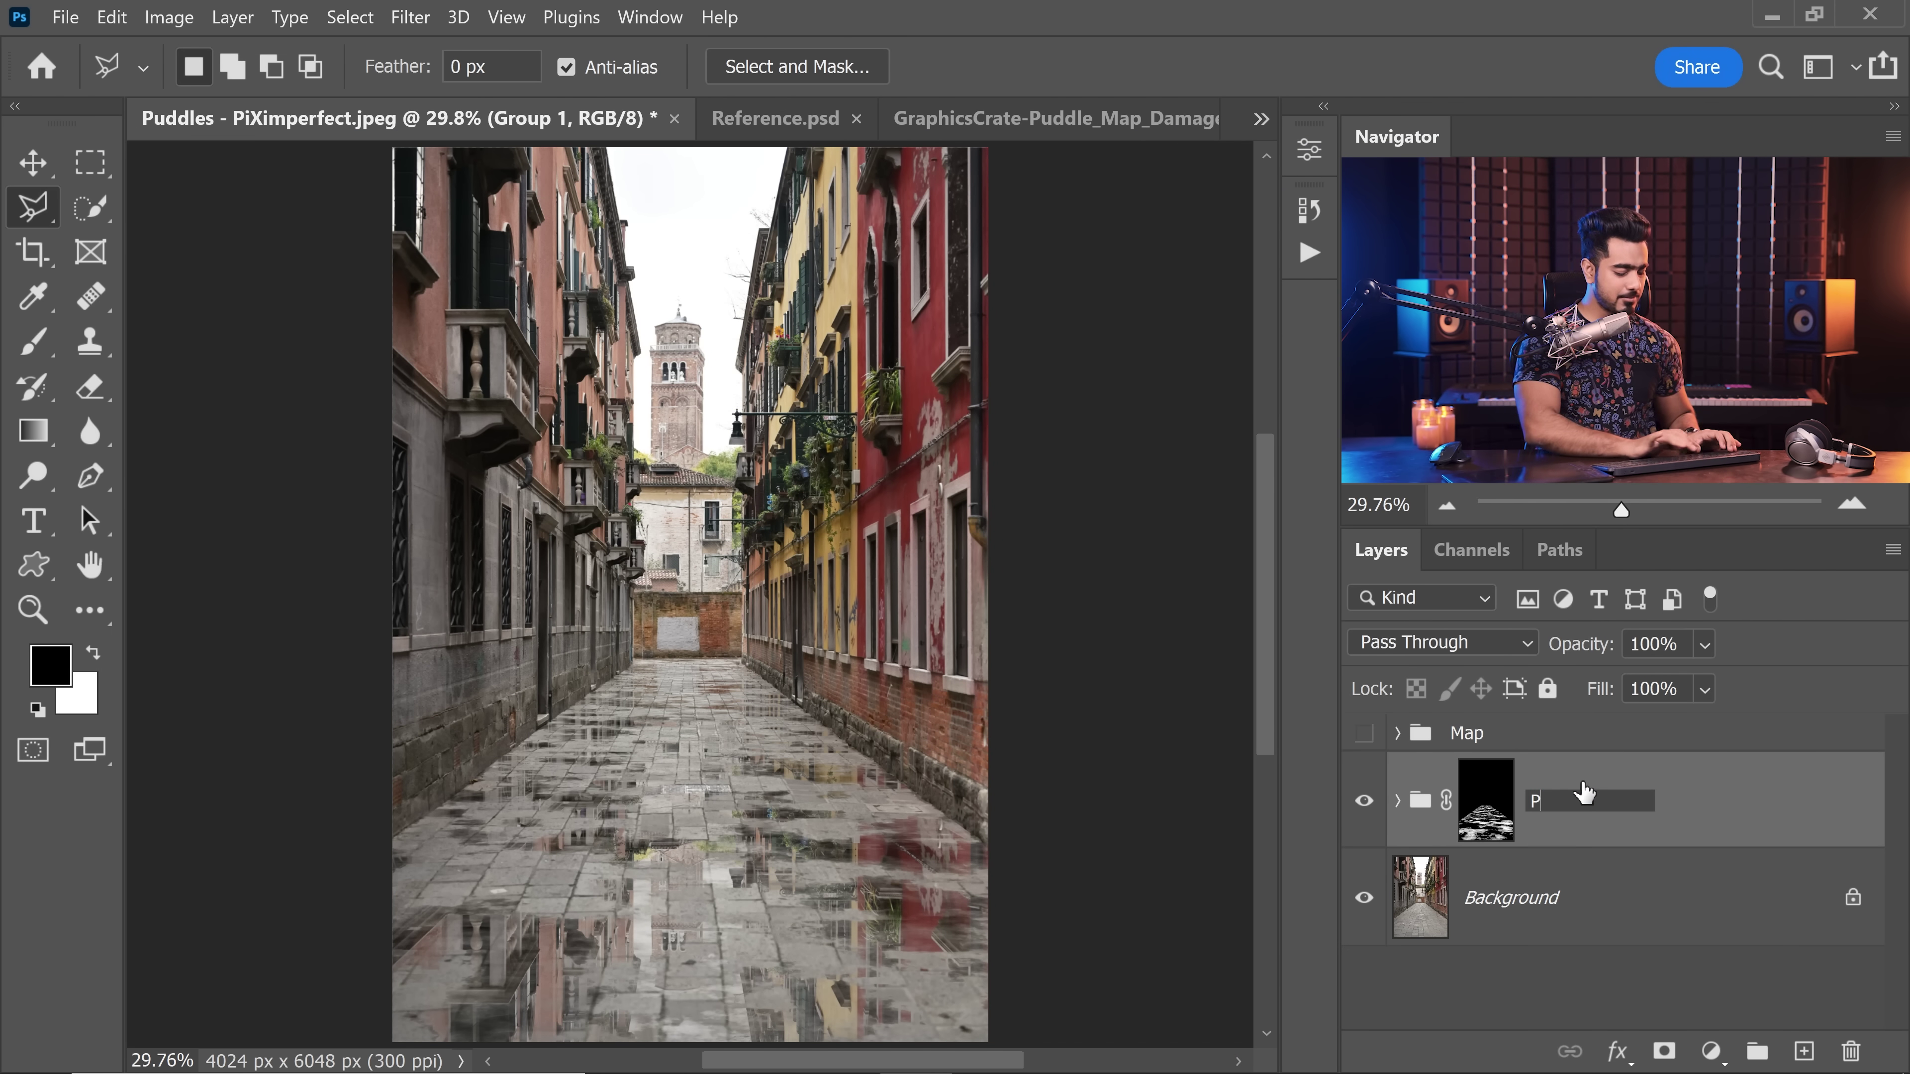
{"action": "type", "text": "uddles"}
{"action": "key", "text": "Return"}
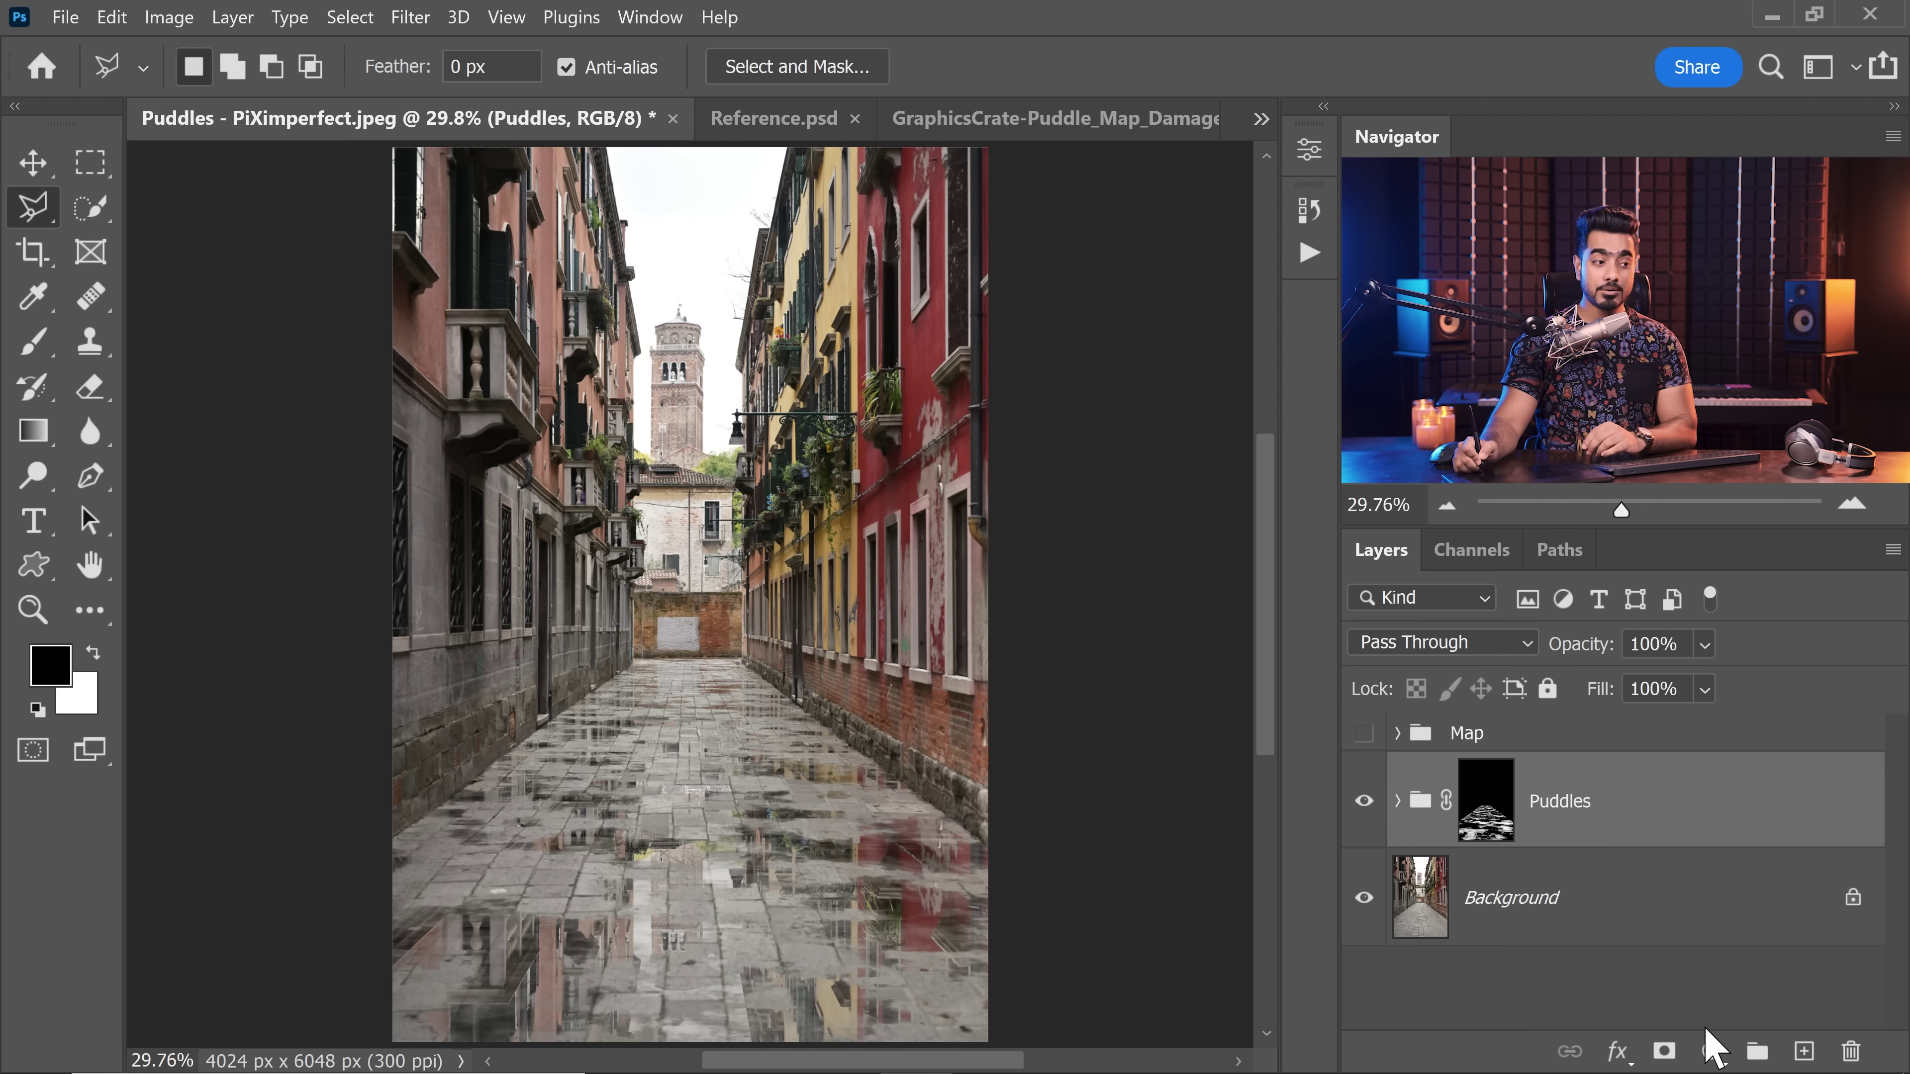
Step: Add a Curves adjustment above the Puddles group, move its white point to input 155, and clip it to the group
{"action": "left_click", "coordinate": [1711, 1051]}
{"action": "left_click", "coordinate": [1707, 668]}
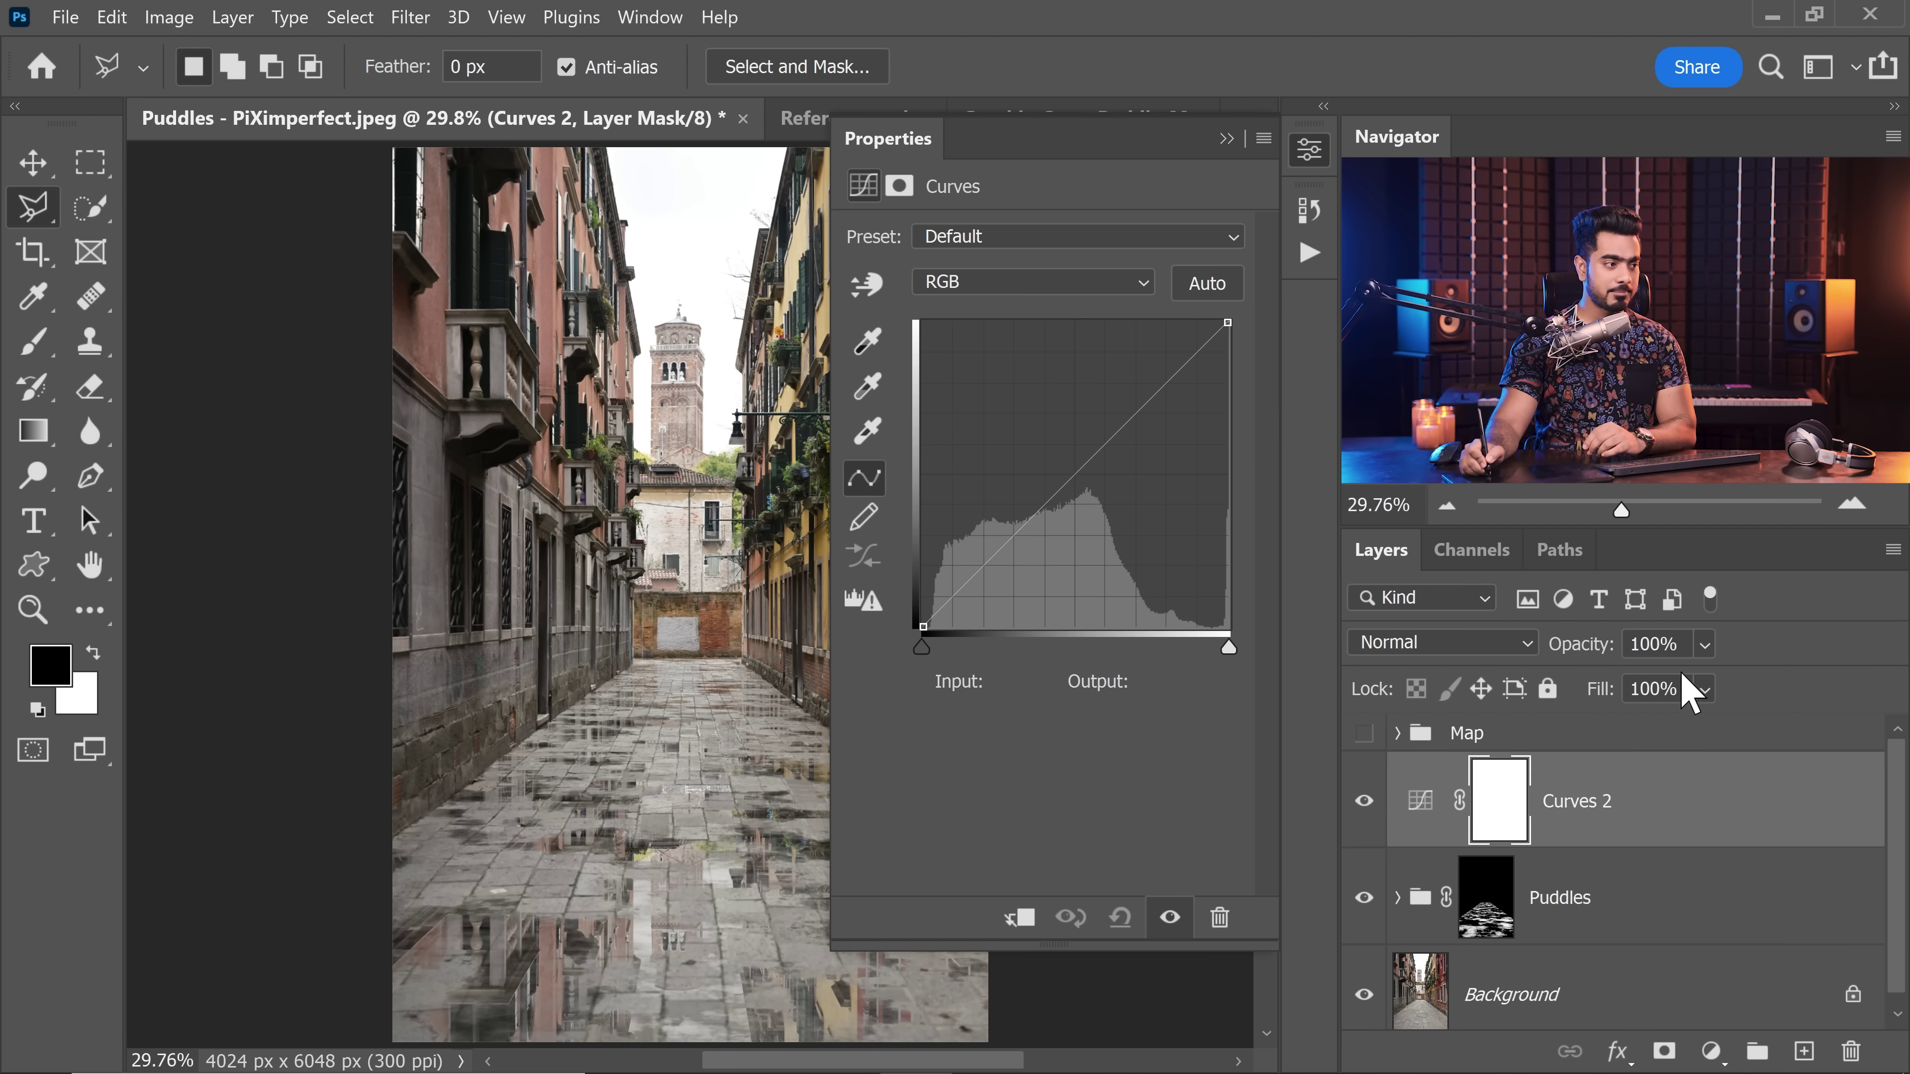
{"action": "left_click_drag", "start_coordinate": [1229, 654], "coordinate": [1120, 653]}
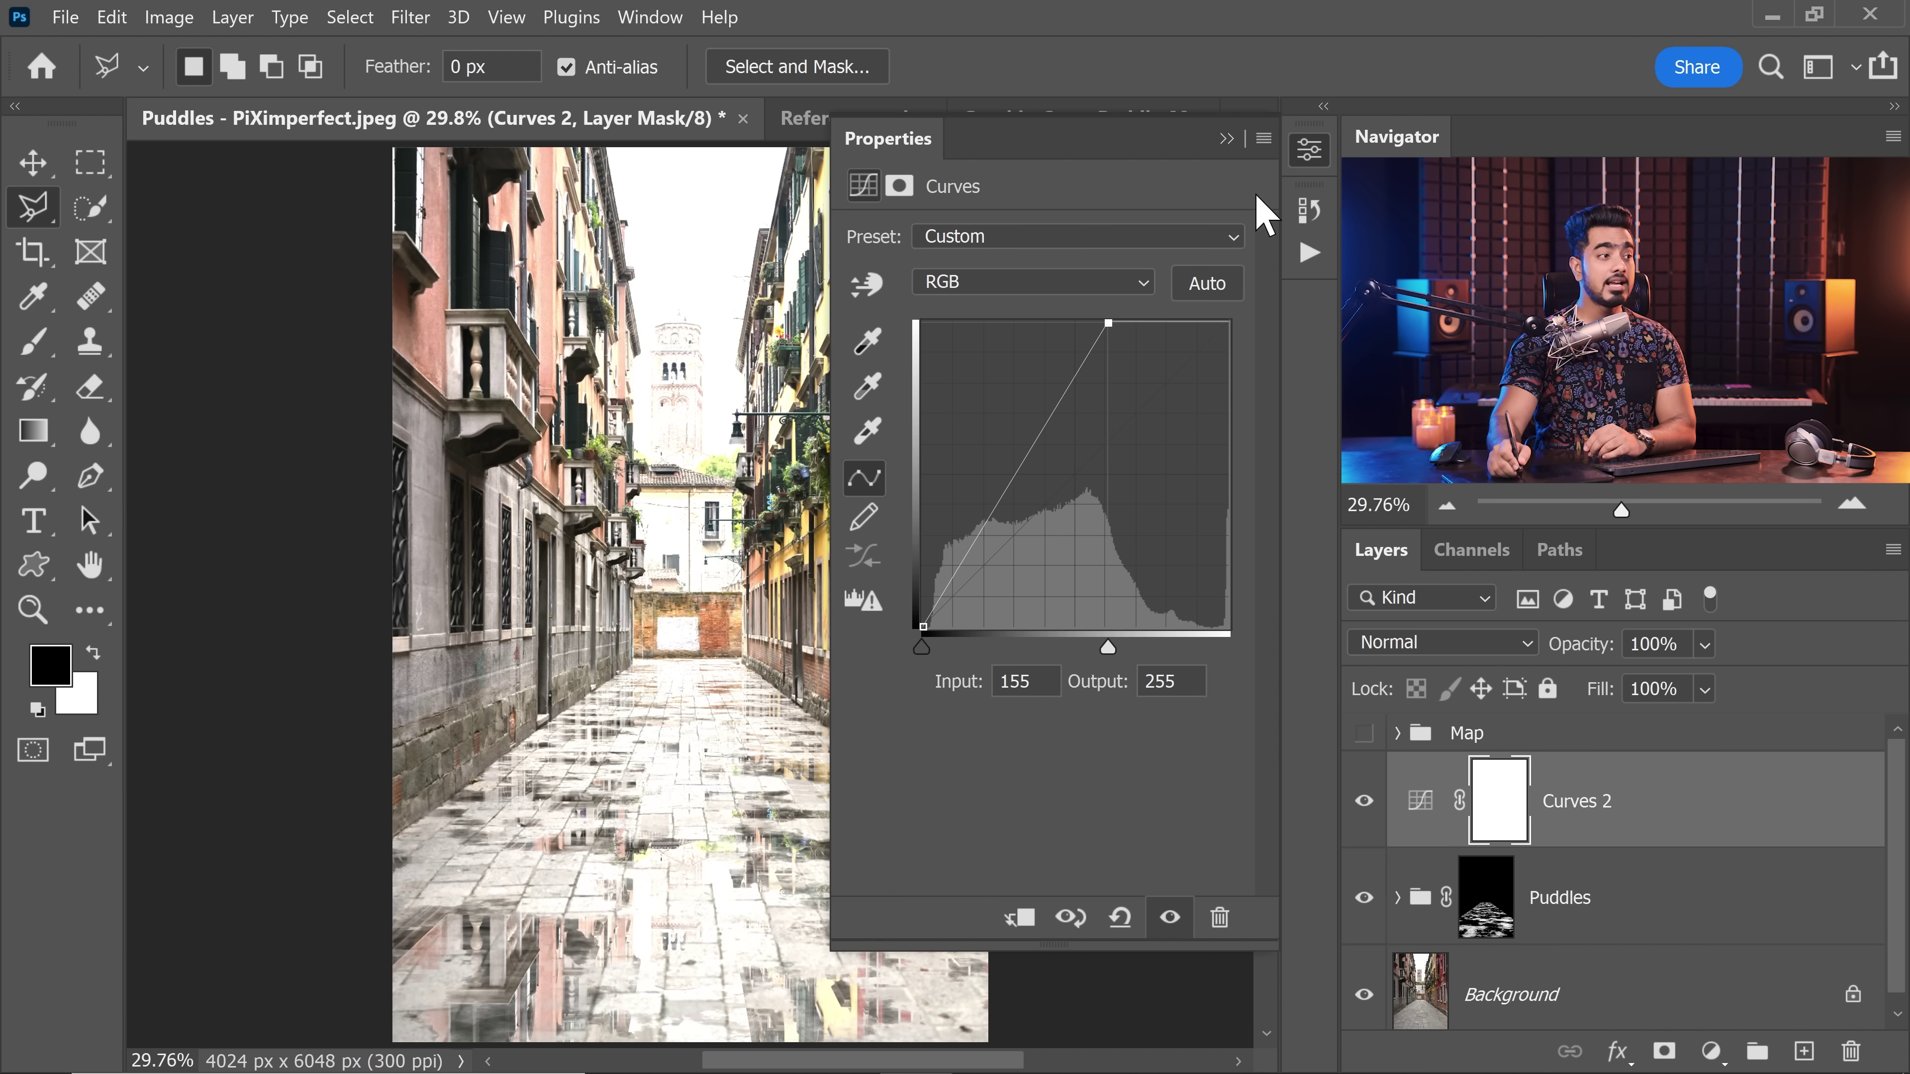
{"action": "left_click", "coordinate": [1229, 139]}
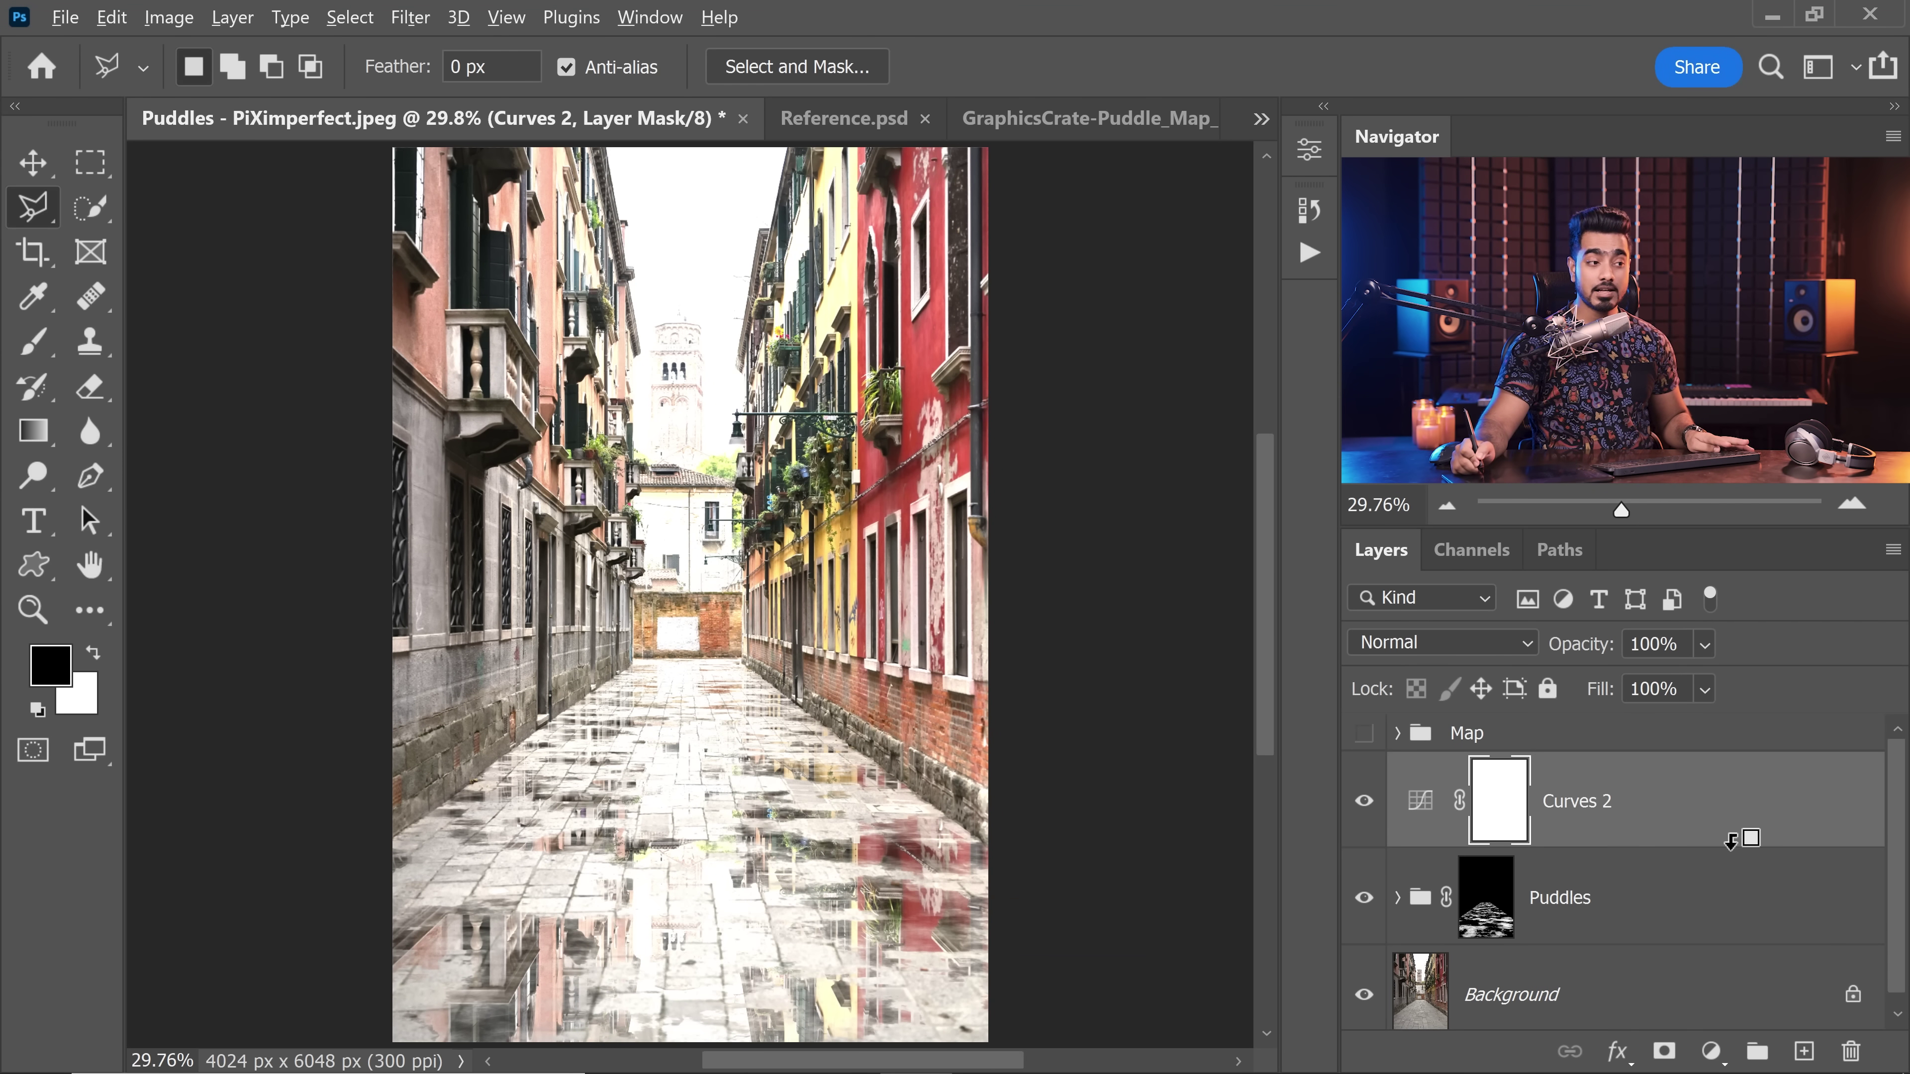
{"action": "left_click", "coordinate": [1709, 843], "text": "alt"}
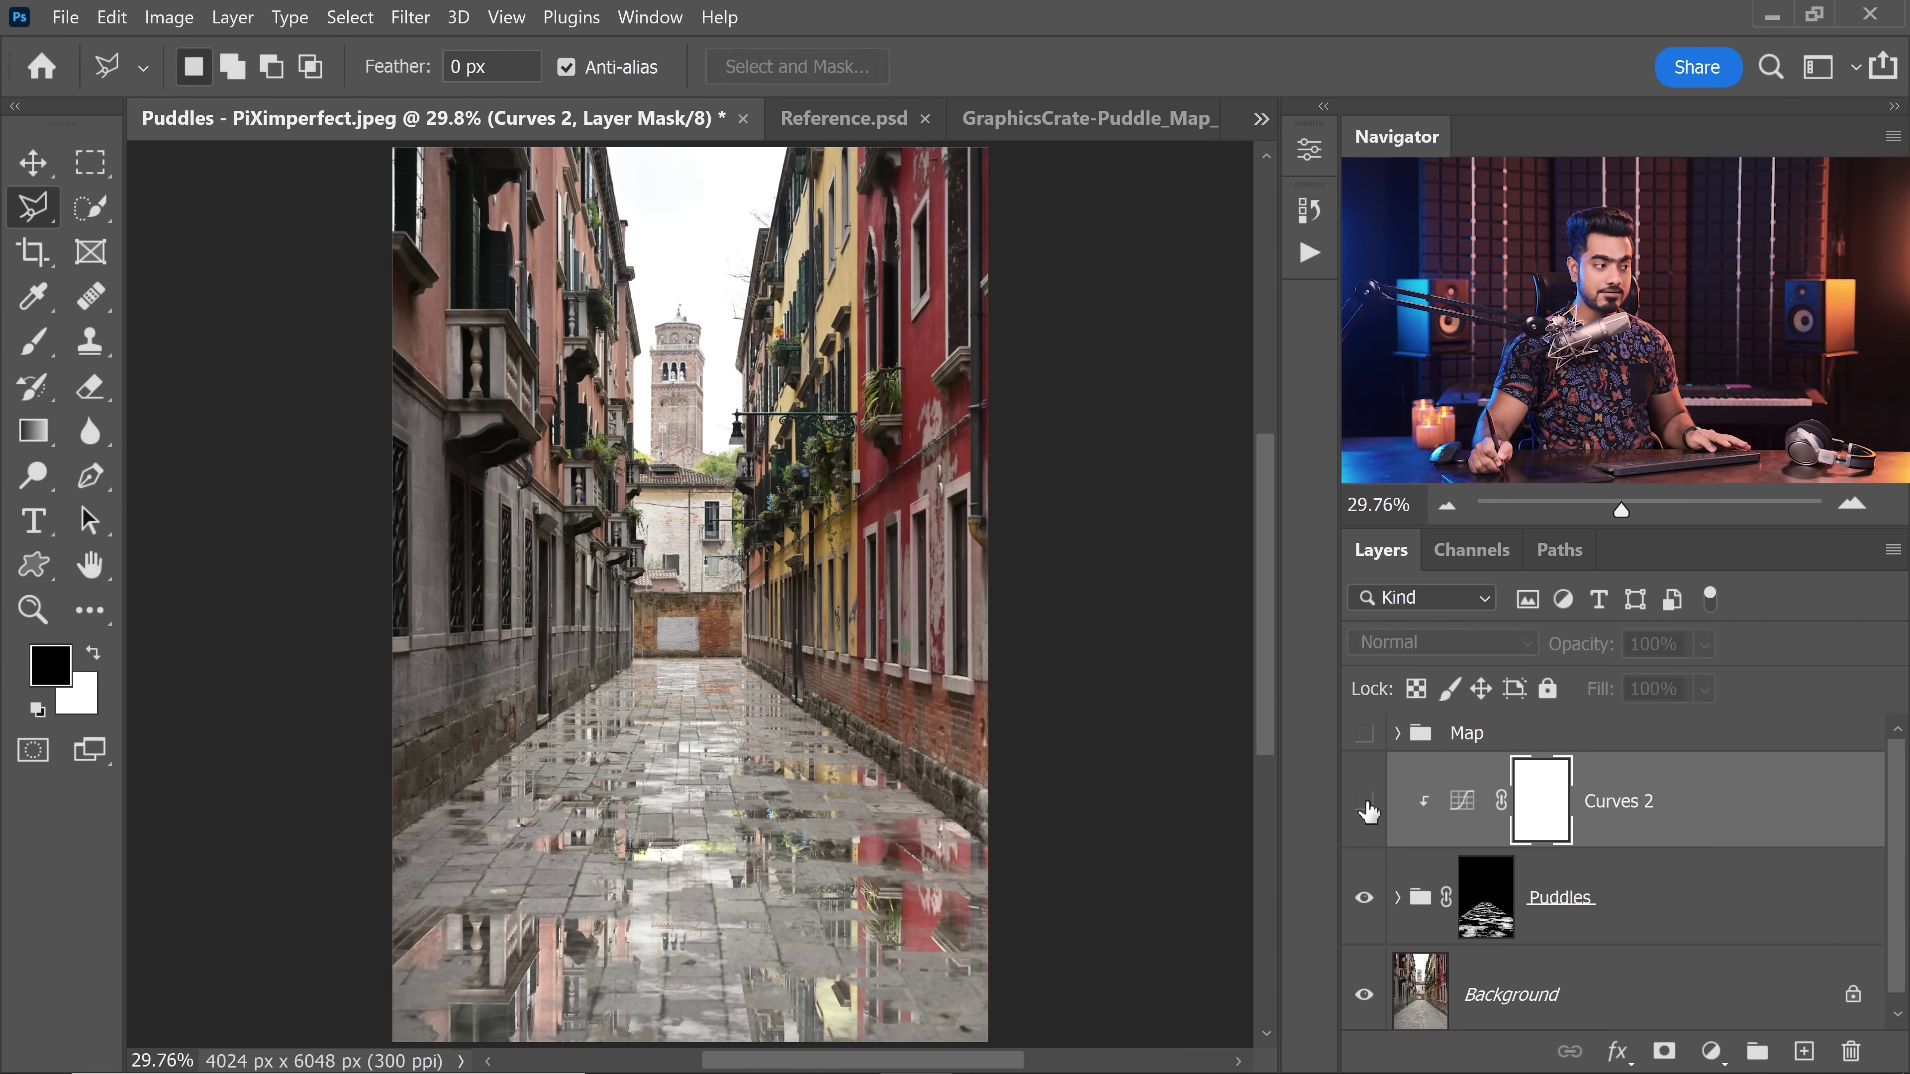
Step: Split the black Underlying Layer slider in the Curves 2 layer's Blend If settings to a range of 0 / 255
{"action": "scroll", "coordinate": [847, 762], "scroll_direction": "down", "scroll_amount": 2}
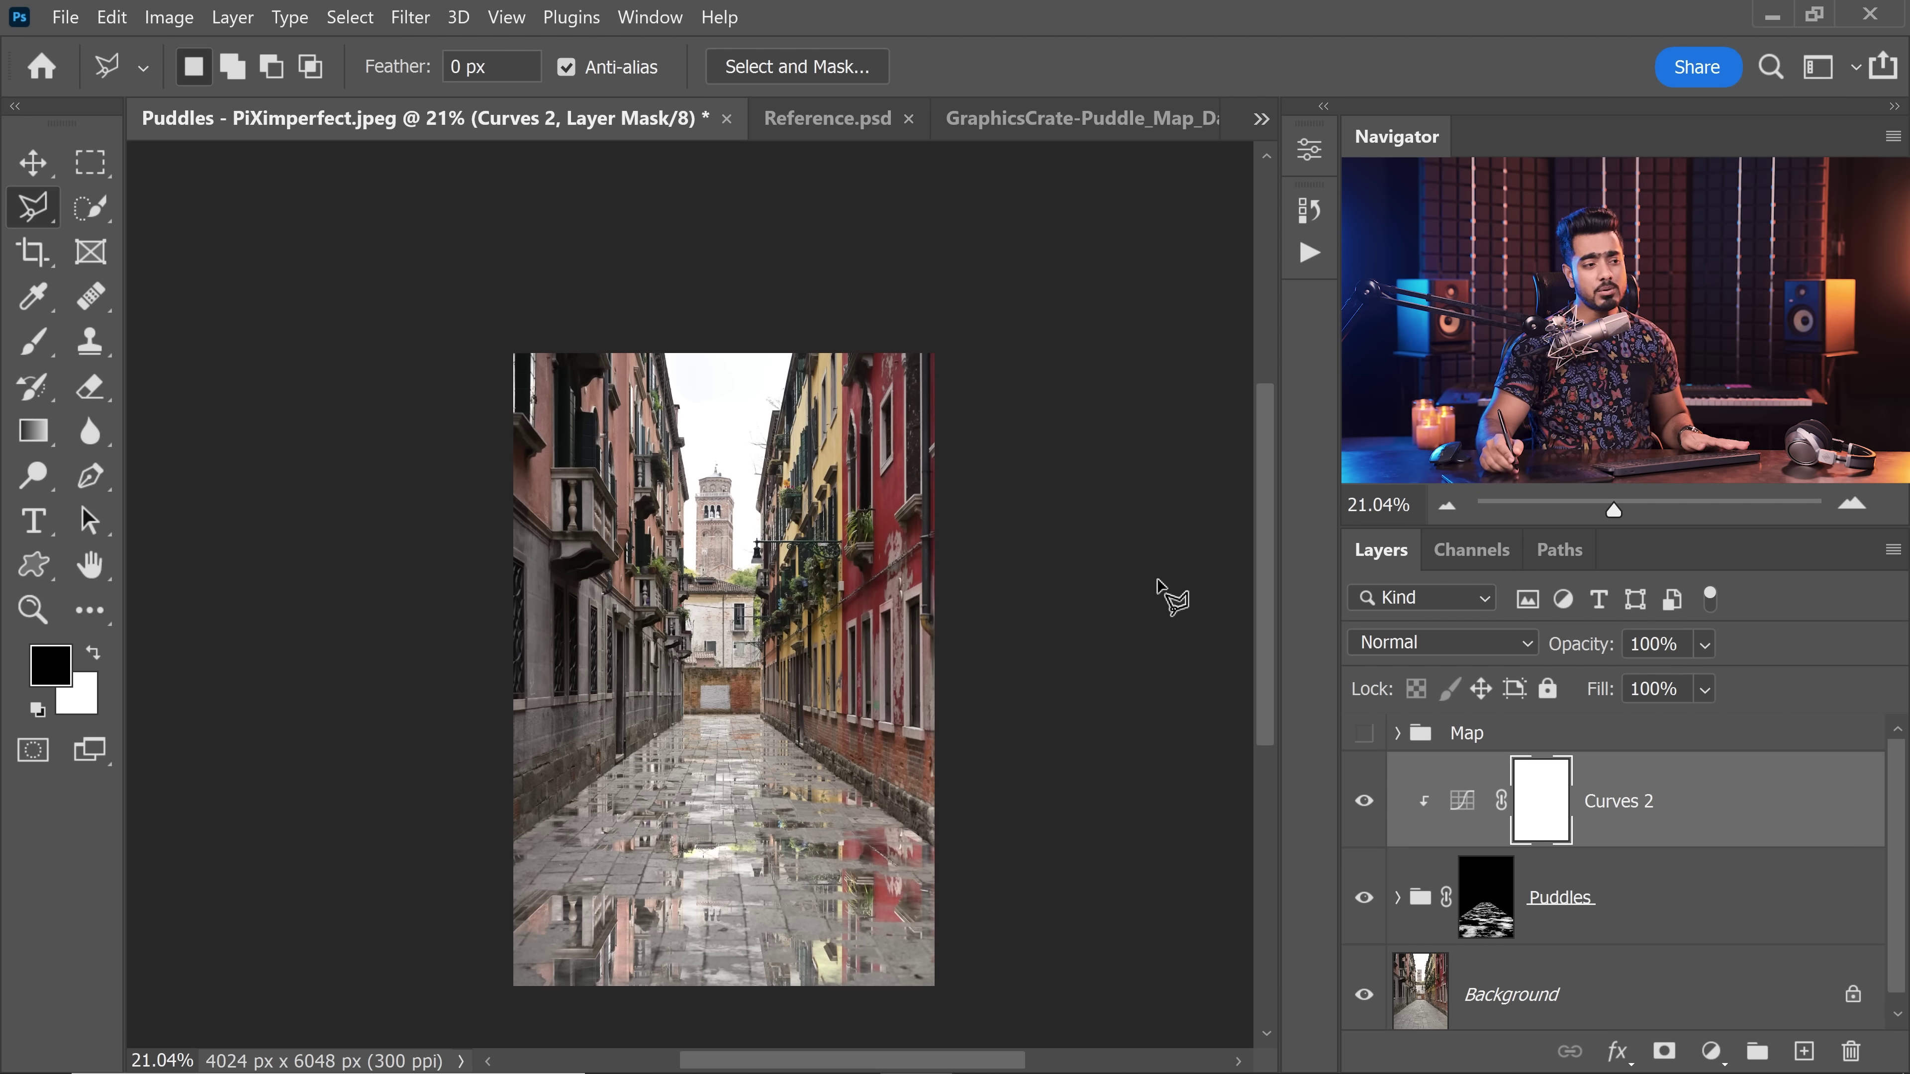
{"action": "double_click", "coordinate": [1801, 802]}
{"action": "left_click_drag", "start_coordinate": [1131, 175], "coordinate": [1349, 148]}
{"action": "left_click_drag", "start_coordinate": [1313, 802], "coordinate": [1403, 789]}
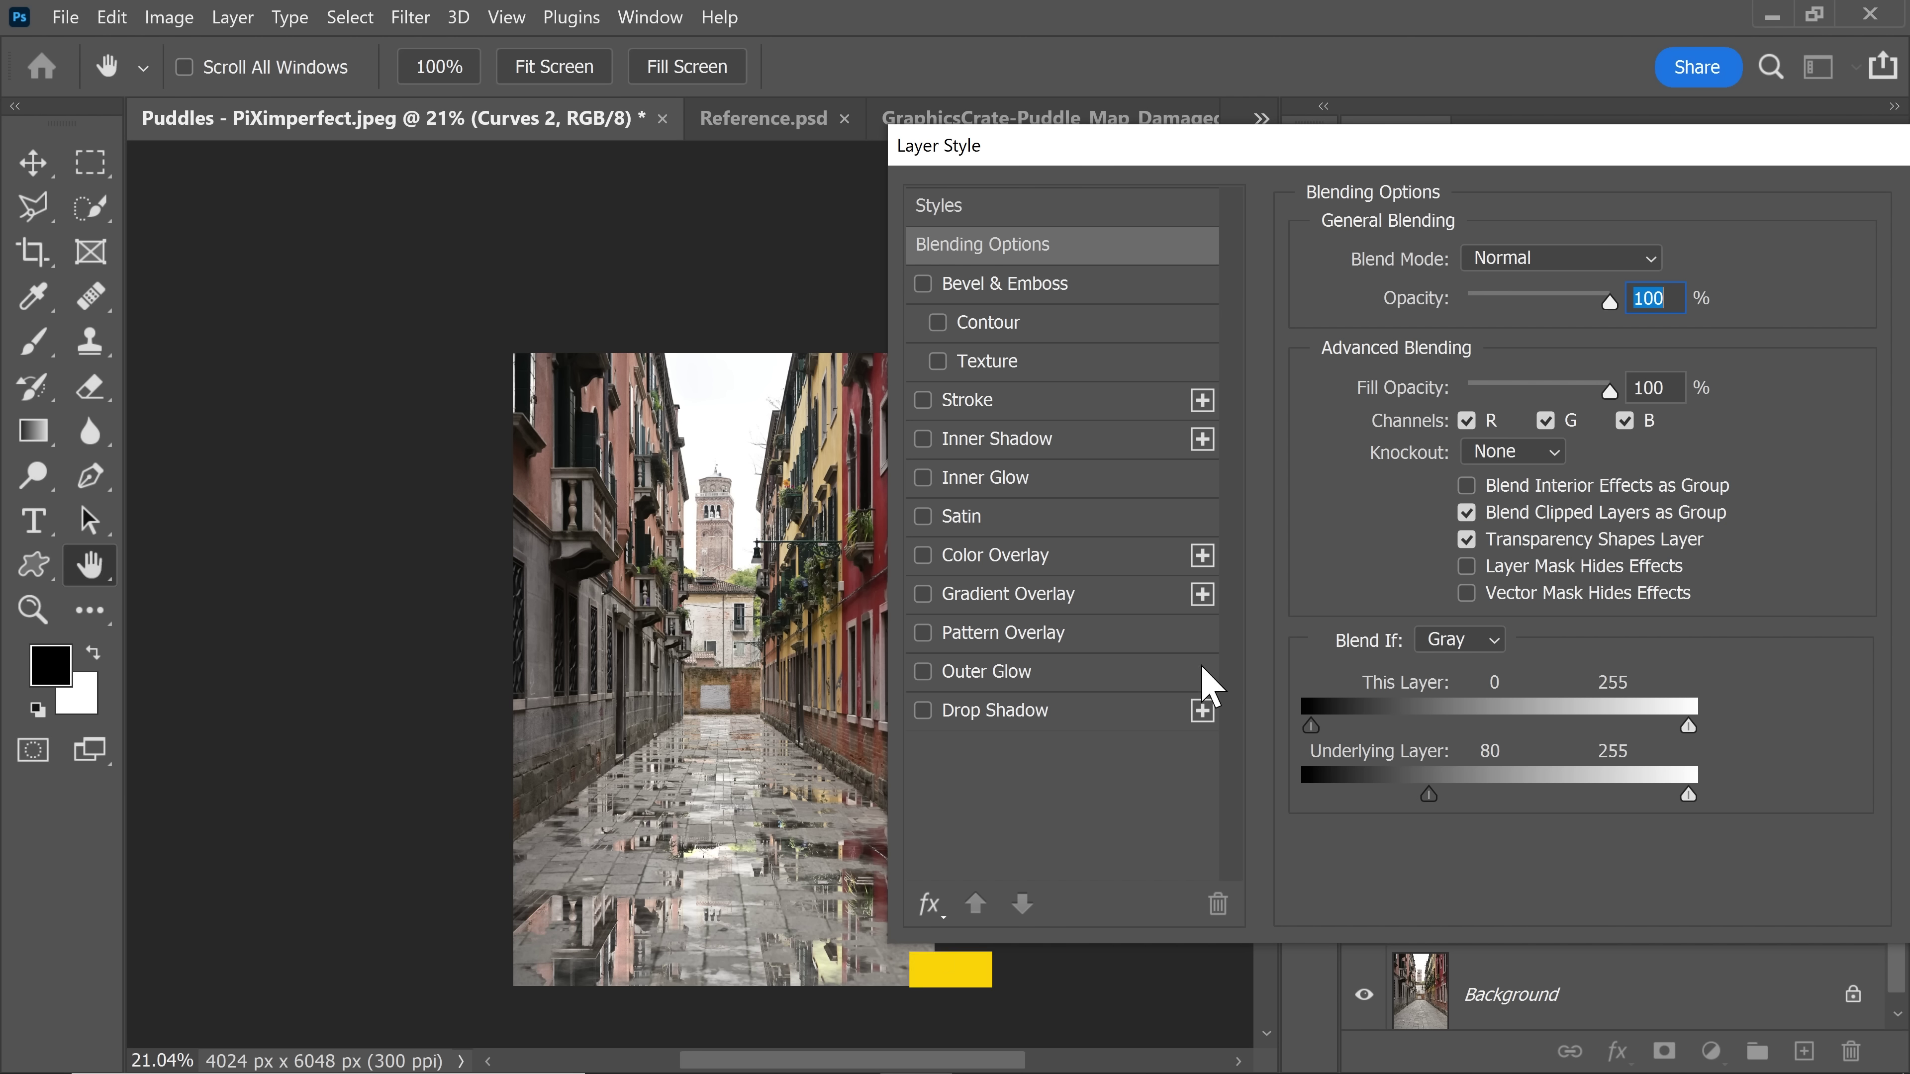
{"action": "key", "text": "alt"}
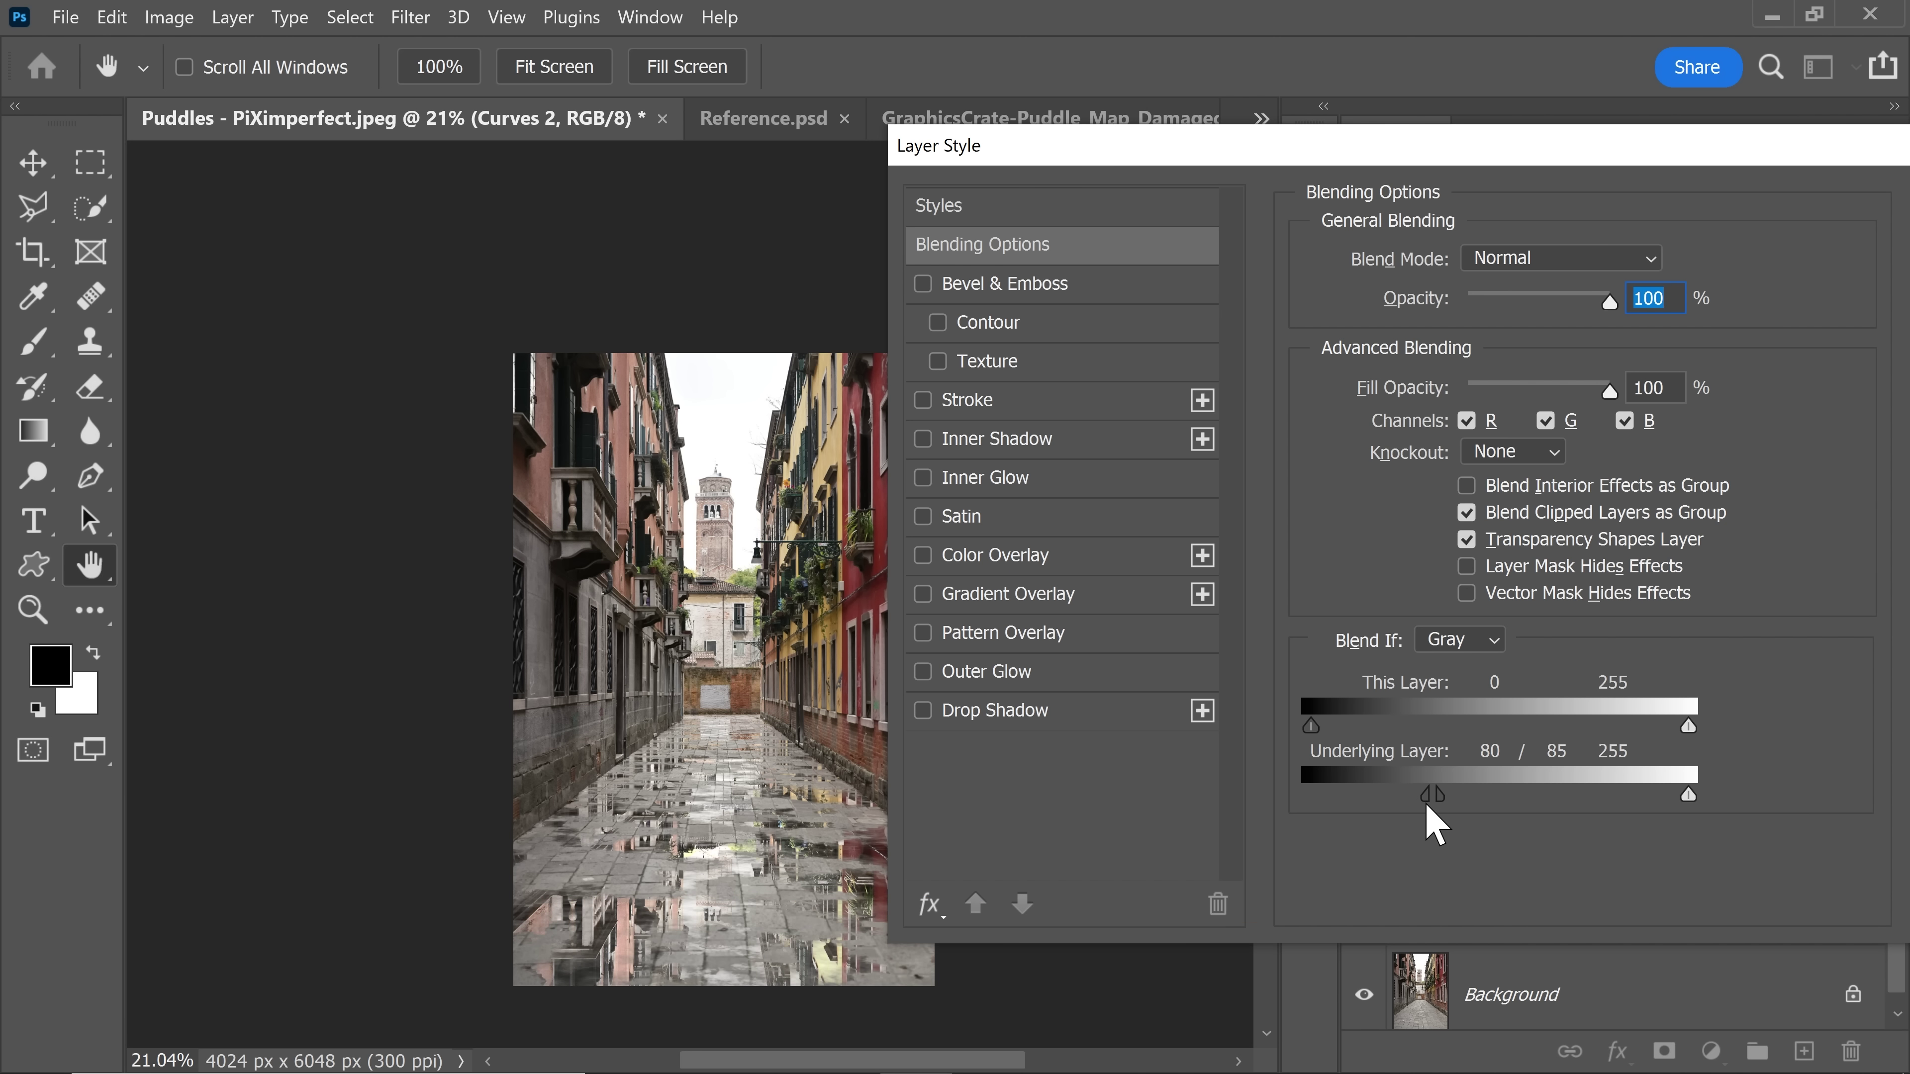
{"action": "left_click_drag", "start_coordinate": [1426, 799], "coordinate": [1289, 788]}
{"action": "left_click_drag", "start_coordinate": [1466, 811], "coordinate": [1820, 775]}
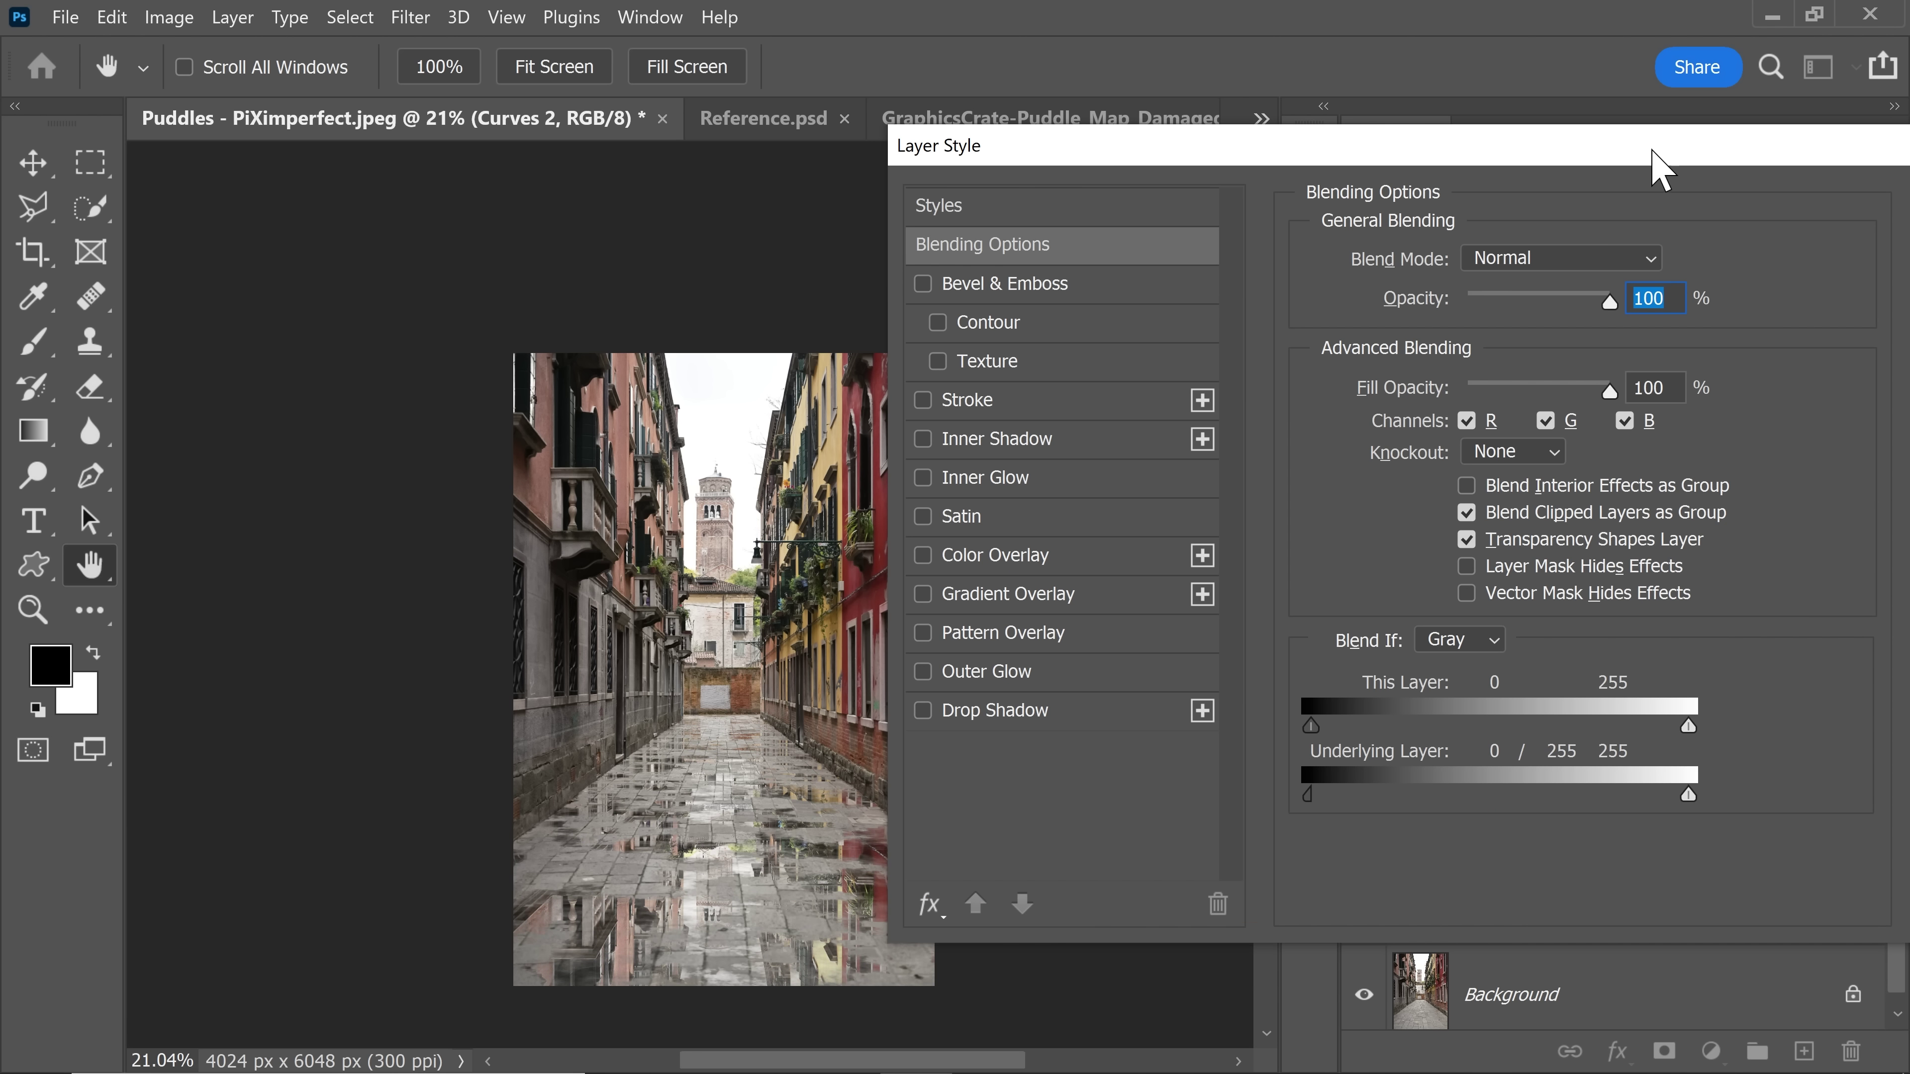
{"action": "left_click_drag", "start_coordinate": [1659, 169], "coordinate": [1267, 177]}
{"action": "left_click", "coordinate": [1475, 214]}
{"action": "key", "text": "l"}
{"action": "key", "text": "ctrl+0"}
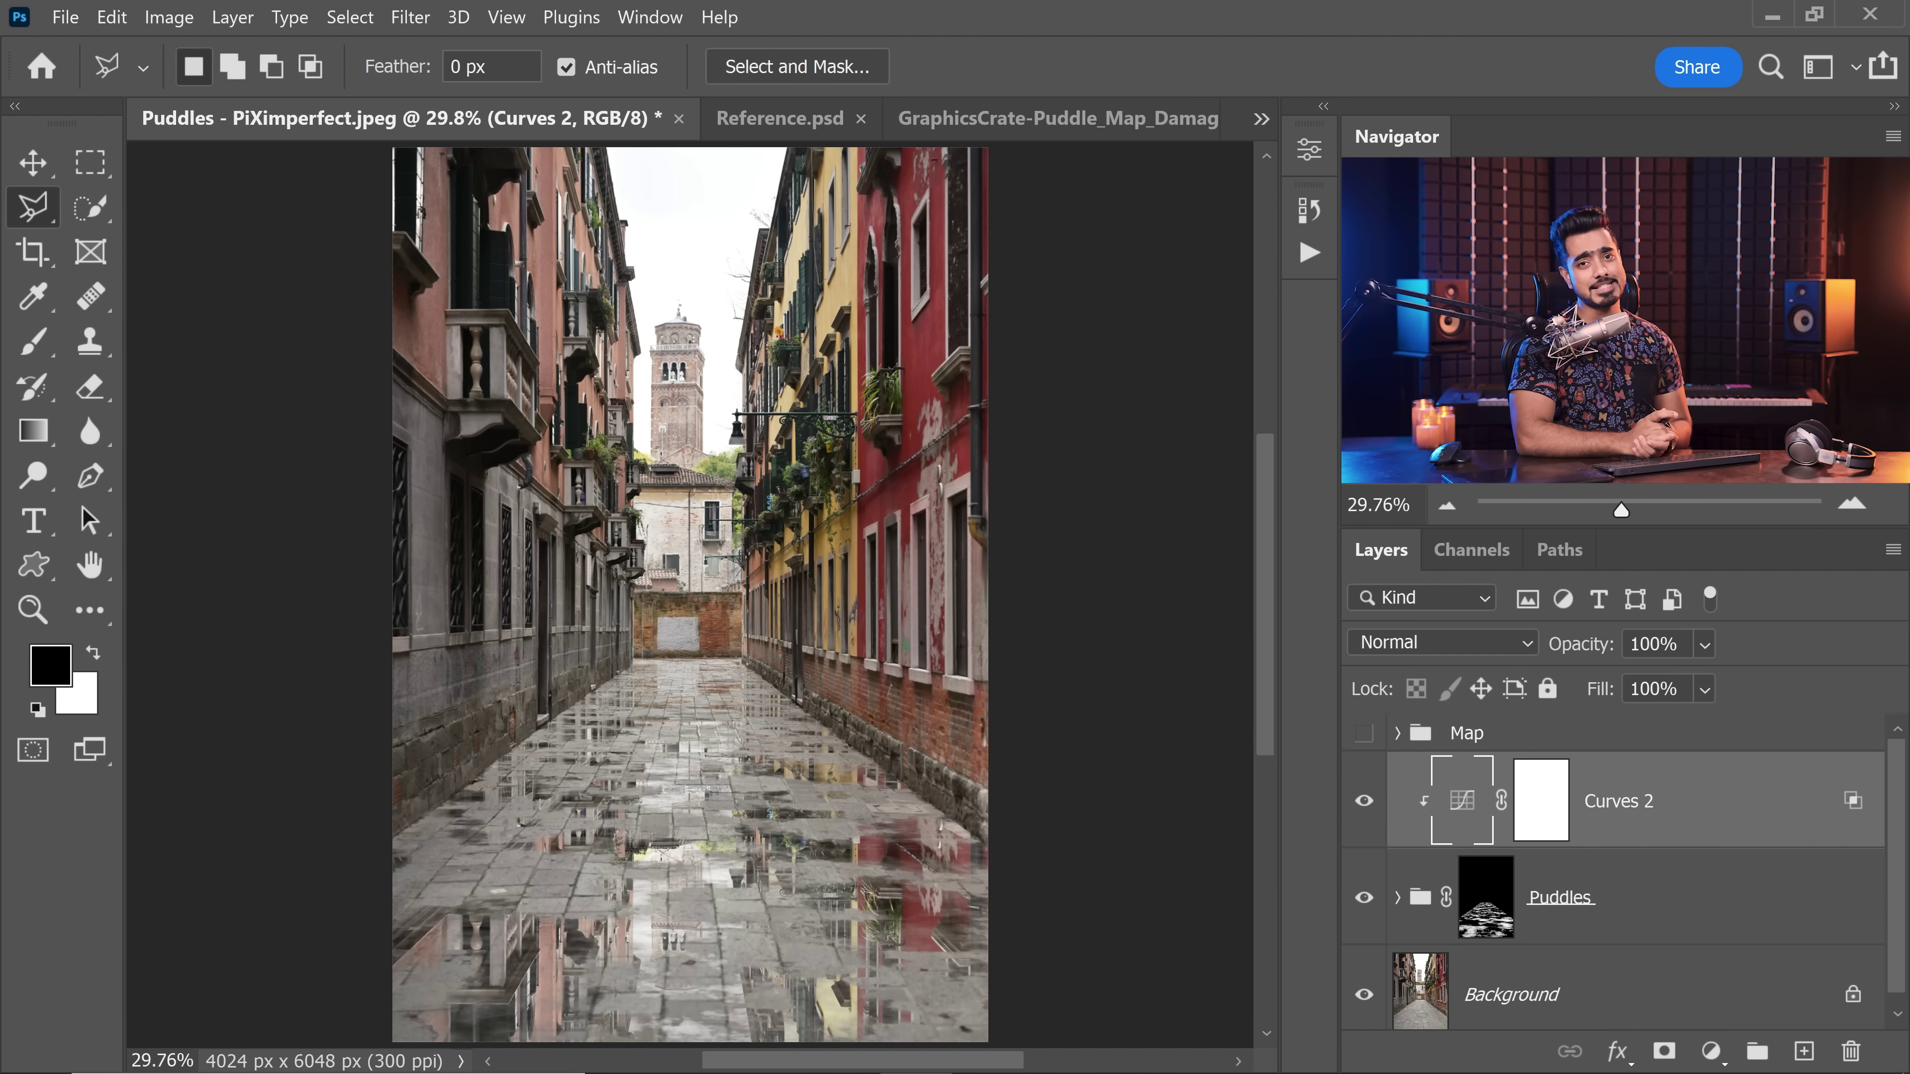
Step: Invert the Curves 2 mask to black and paint white on it with a large soft brush over the middle of the street
{"action": "left_click", "coordinate": [1548, 798]}
{"action": "key", "text": "ctrl+i"}
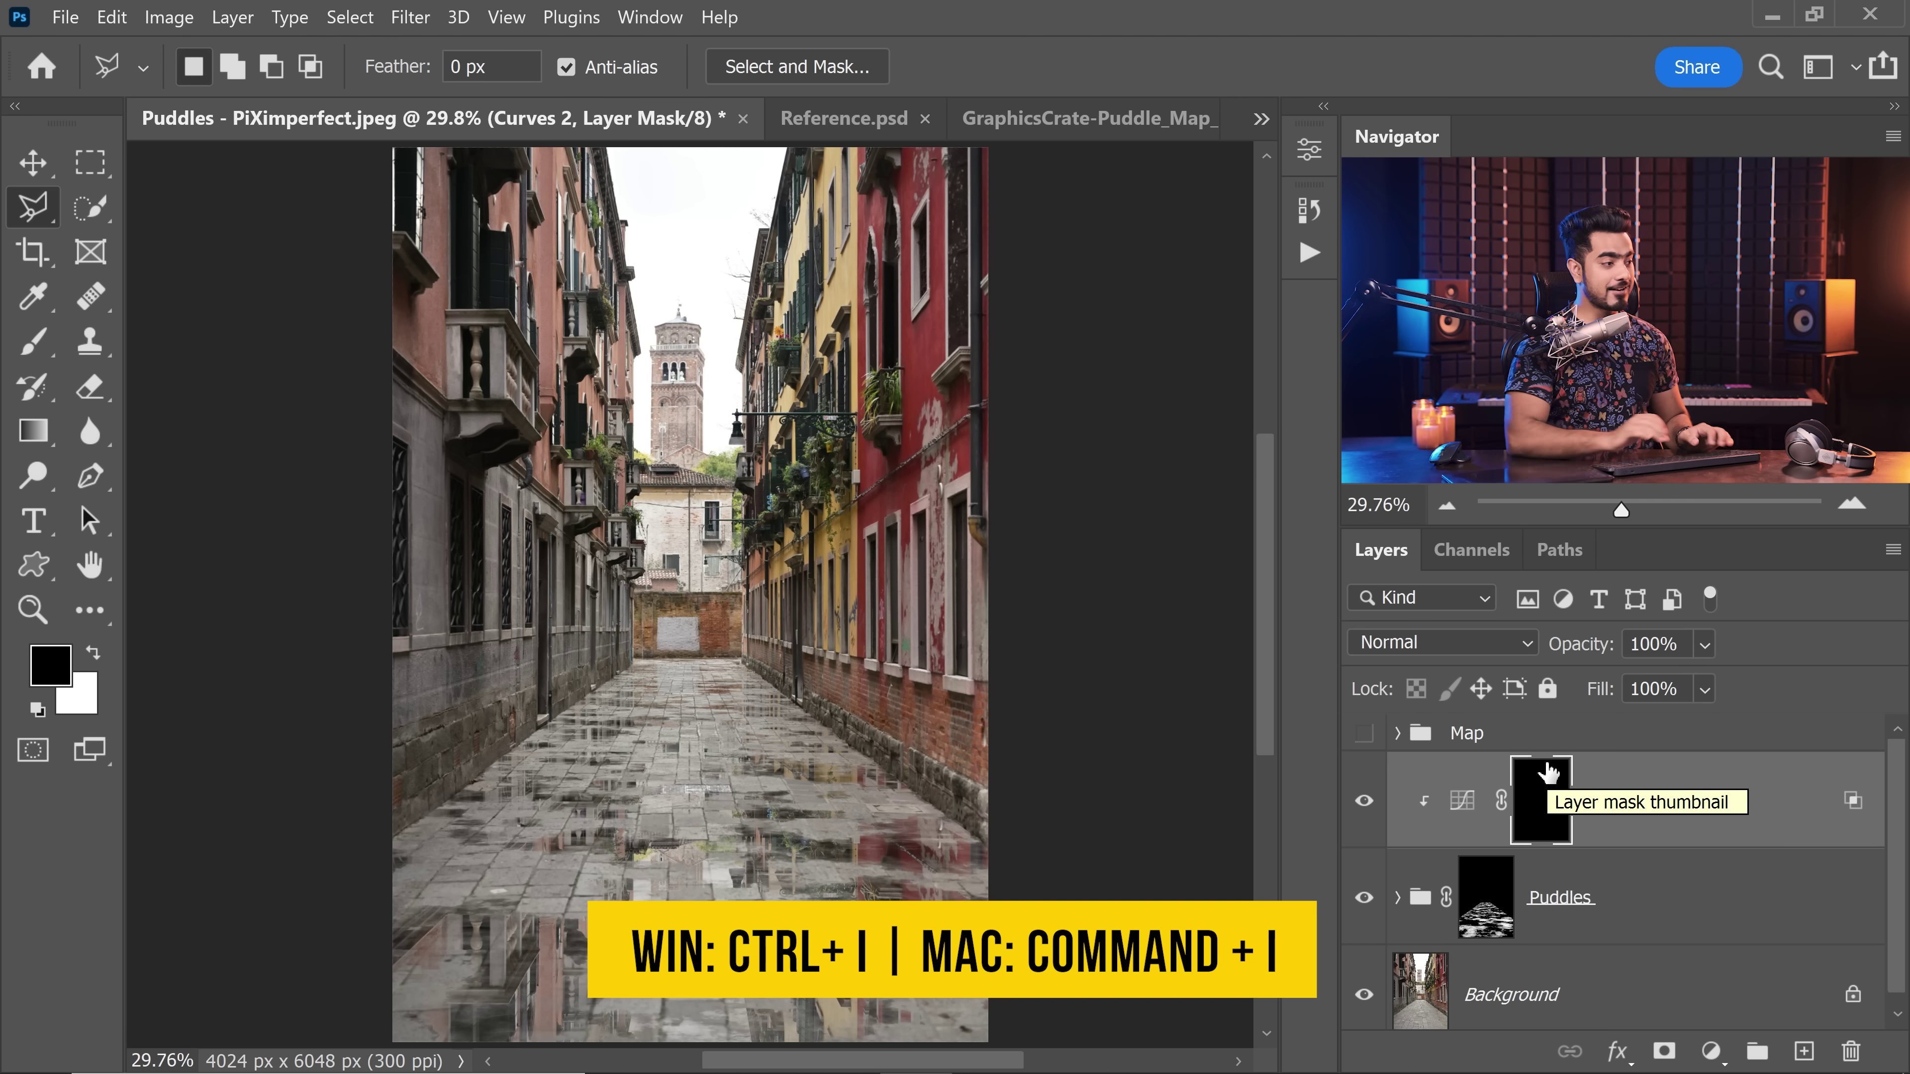
{"action": "left_click", "coordinate": [36, 354]}
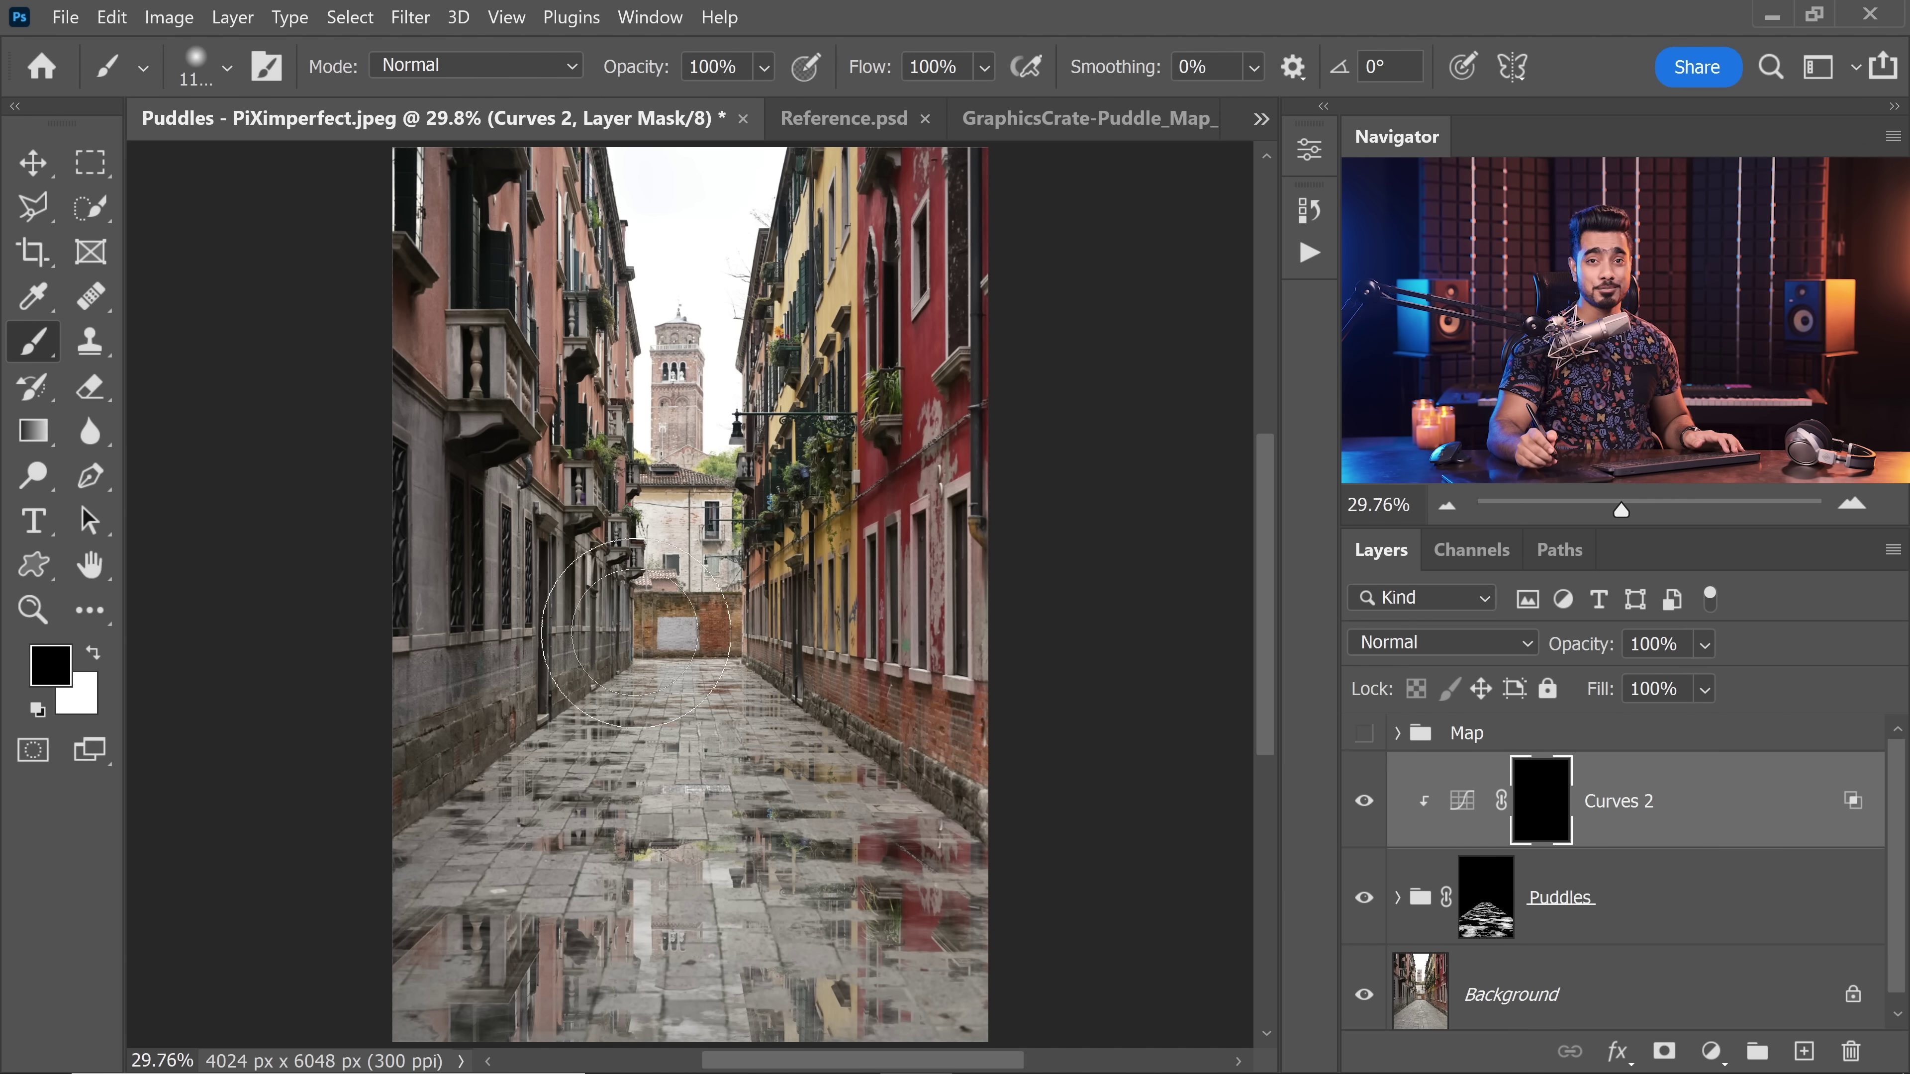
{"action": "key", "text": "x"}
{"action": "key", "text": "bracketright"}
{"action": "mouse_move", "coordinate": [695, 761]}
{"action": "left_mouse_down"}
{"action": "mouse_move", "coordinate": [718, 753]}
{"action": "mouse_move", "coordinate": [699, 779]}
{"action": "mouse_move", "coordinate": [710, 767]}
{"action": "left_mouse_up"}
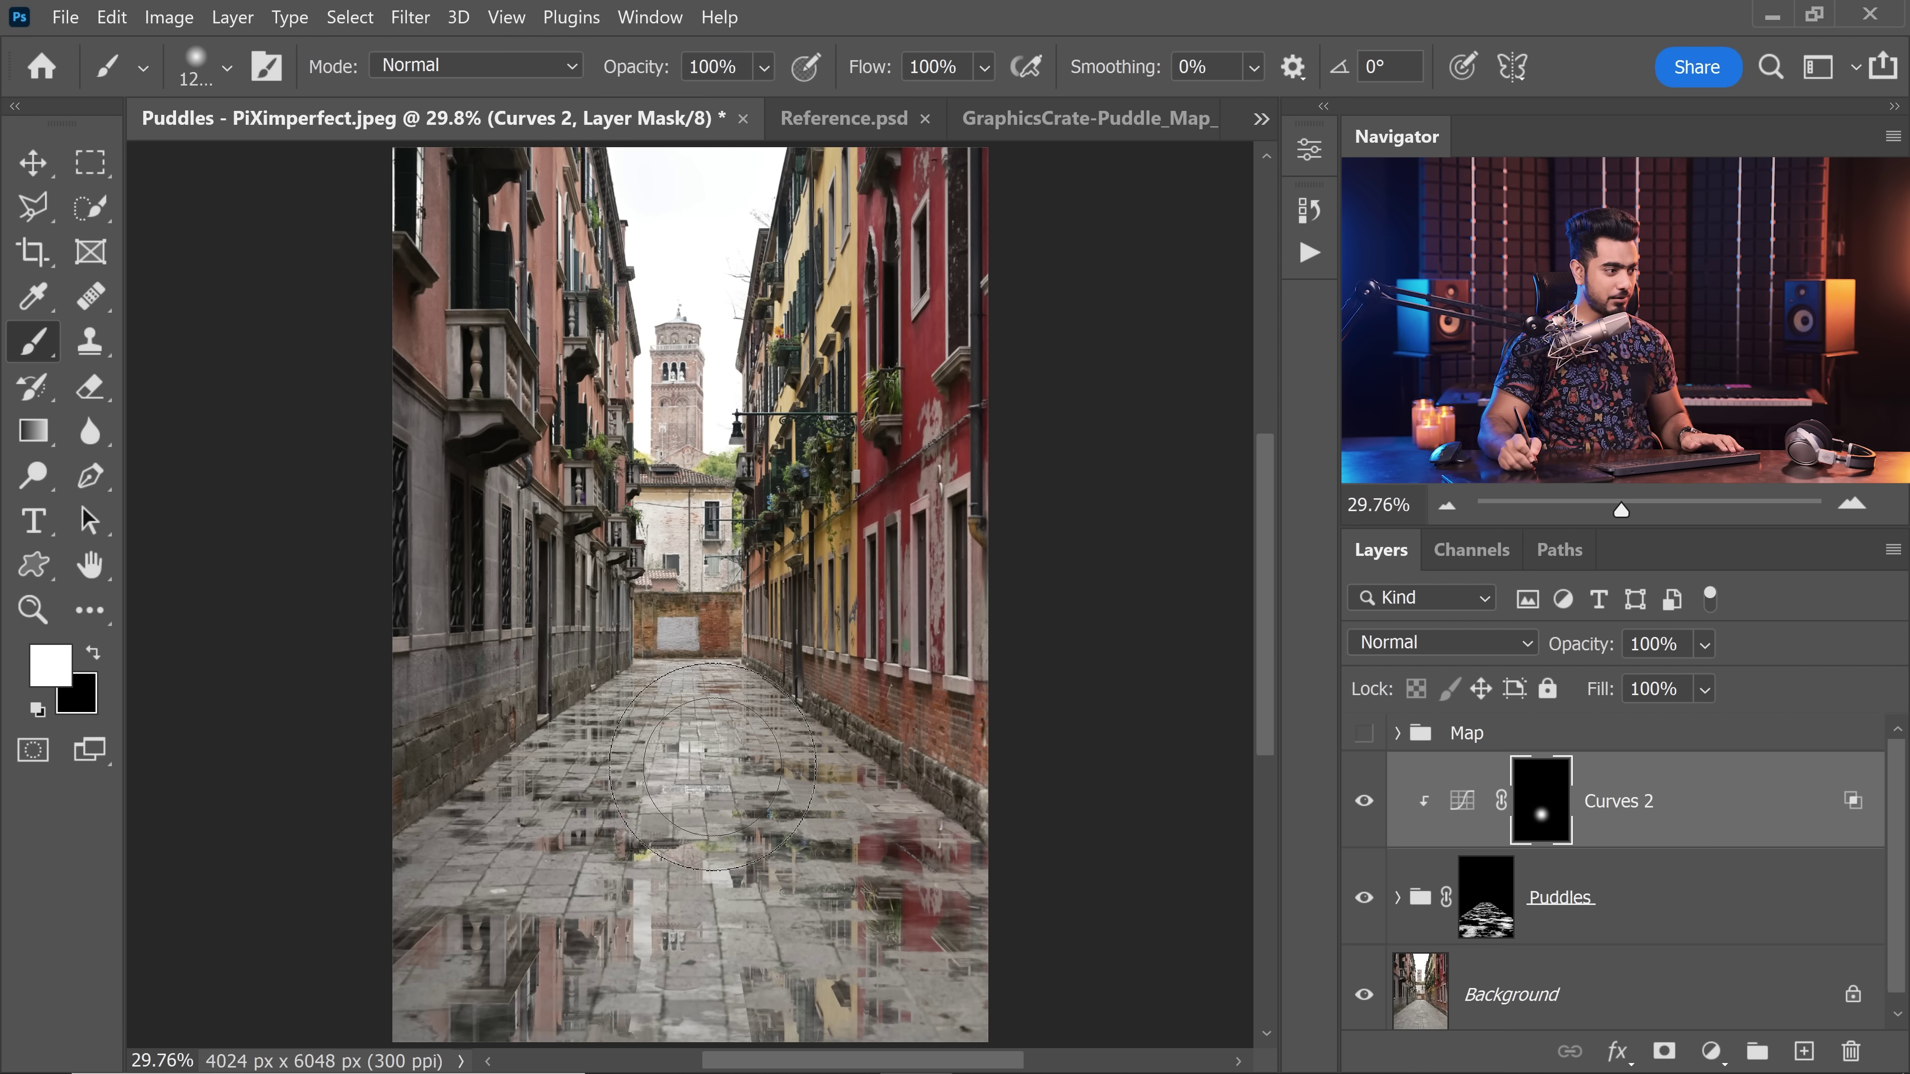
Step: Extend the white painting on the Curves 2 mask across the foreground of the street with the large soft brush
{"action": "left_click", "coordinate": [1364, 803]}
{"action": "left_click", "coordinate": [1364, 803]}
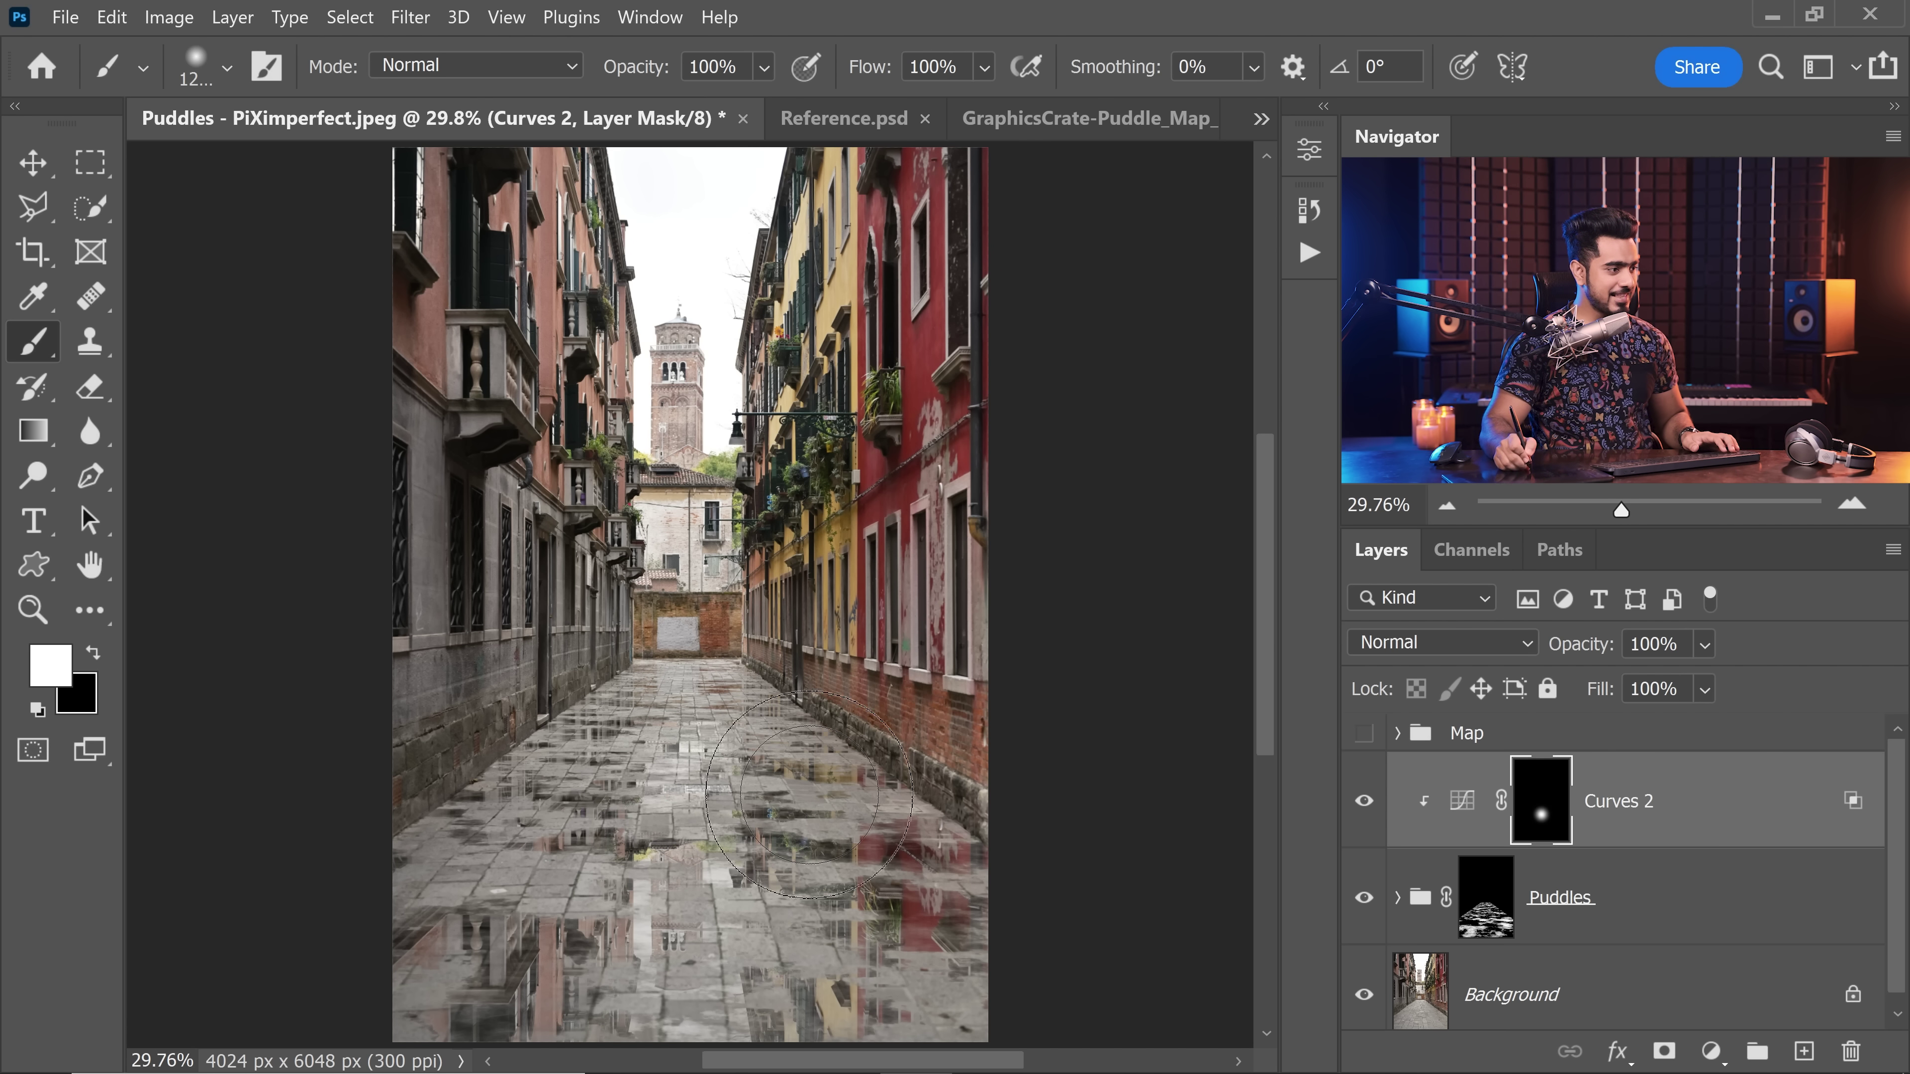
{"action": "mouse_move", "coordinate": [809, 794]}
{"action": "left_mouse_down"}
{"action": "mouse_move", "coordinate": [792, 876]}
{"action": "mouse_move", "coordinate": [704, 971]}
{"action": "mouse_move", "coordinate": [664, 917]}
{"action": "mouse_move", "coordinate": [698, 1024]}
{"action": "mouse_move", "coordinate": [487, 811]}
{"action": "mouse_move", "coordinate": [412, 897]}
{"action": "mouse_move", "coordinate": [572, 787]}
{"action": "mouse_move", "coordinate": [577, 746]}
{"action": "mouse_move", "coordinate": [909, 822]}
{"action": "mouse_move", "coordinate": [859, 853]}
{"action": "mouse_move", "coordinate": [896, 813]}
{"action": "mouse_move", "coordinate": [959, 955]}
{"action": "left_mouse_up"}
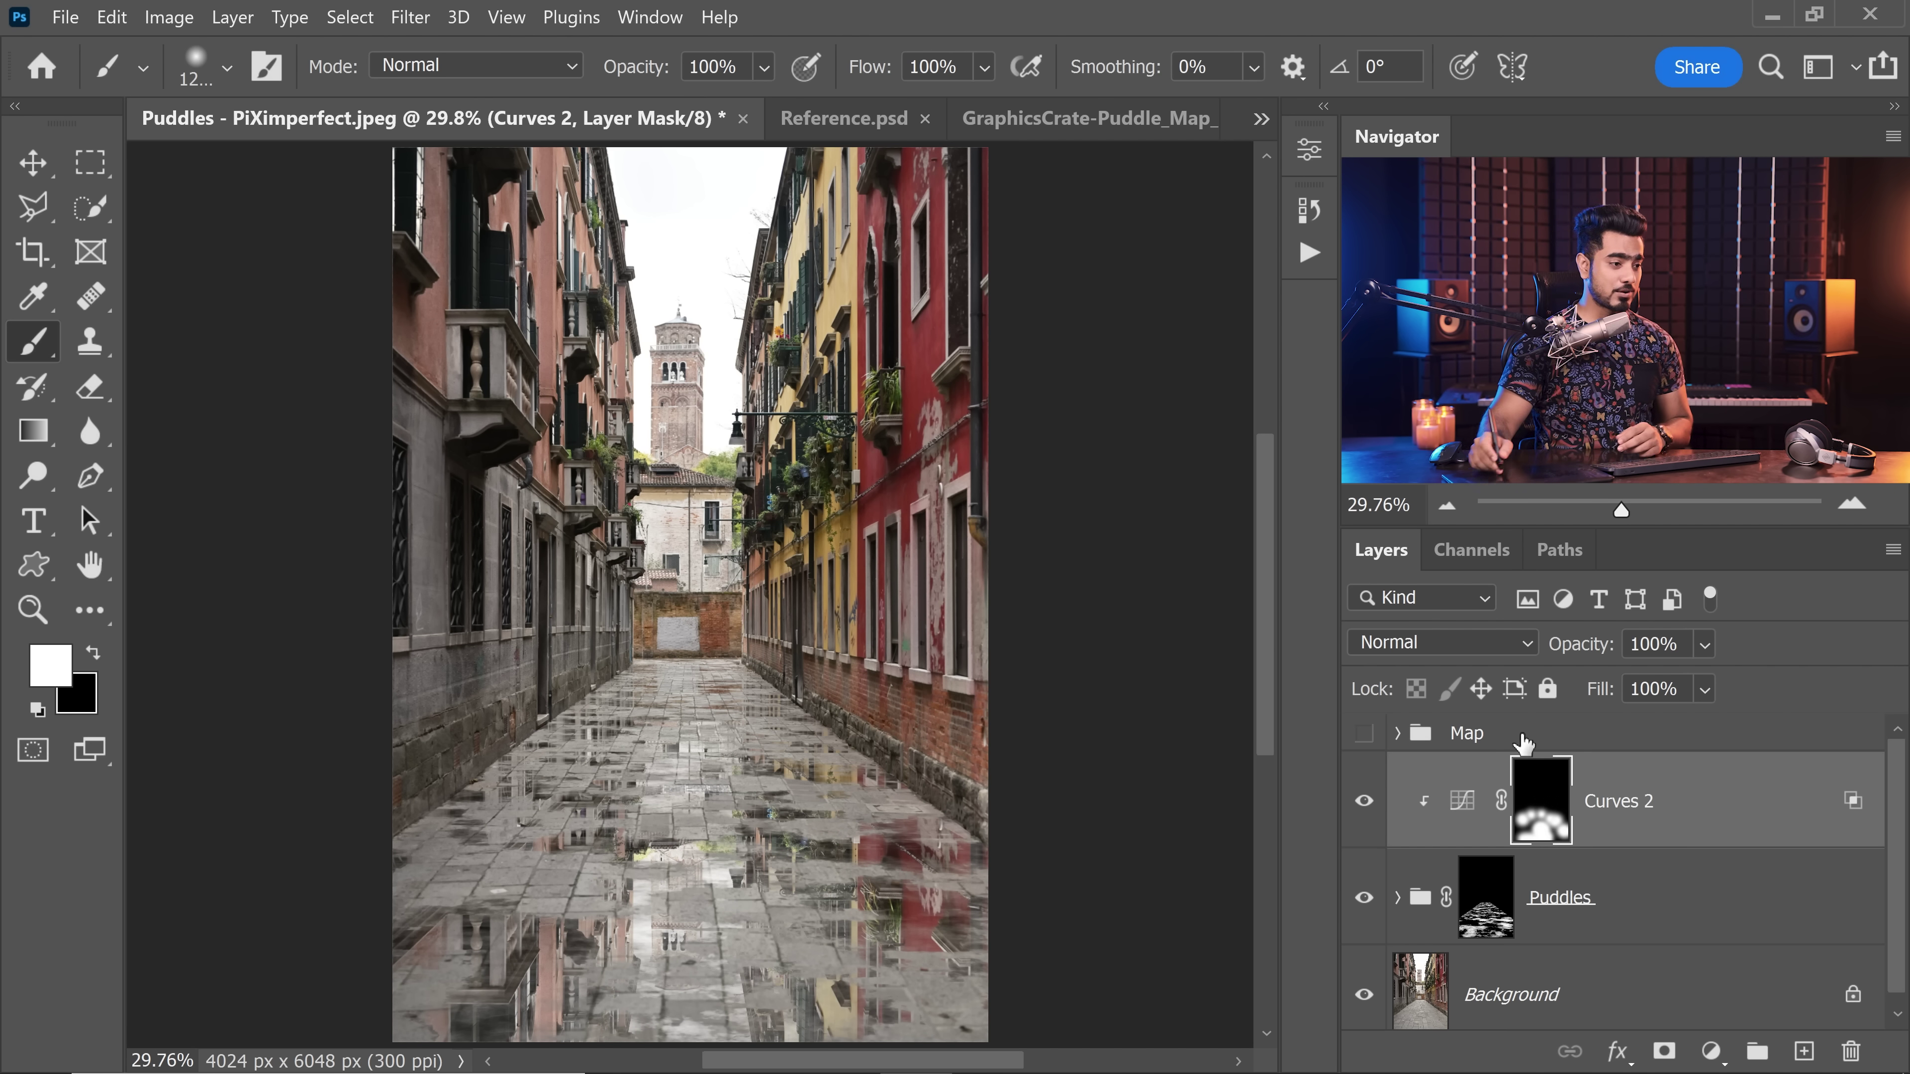
Step: Expand the Puddles group and convert its Reflection layer for Smart Filters
{"action": "left_click", "coordinate": [1398, 898]}
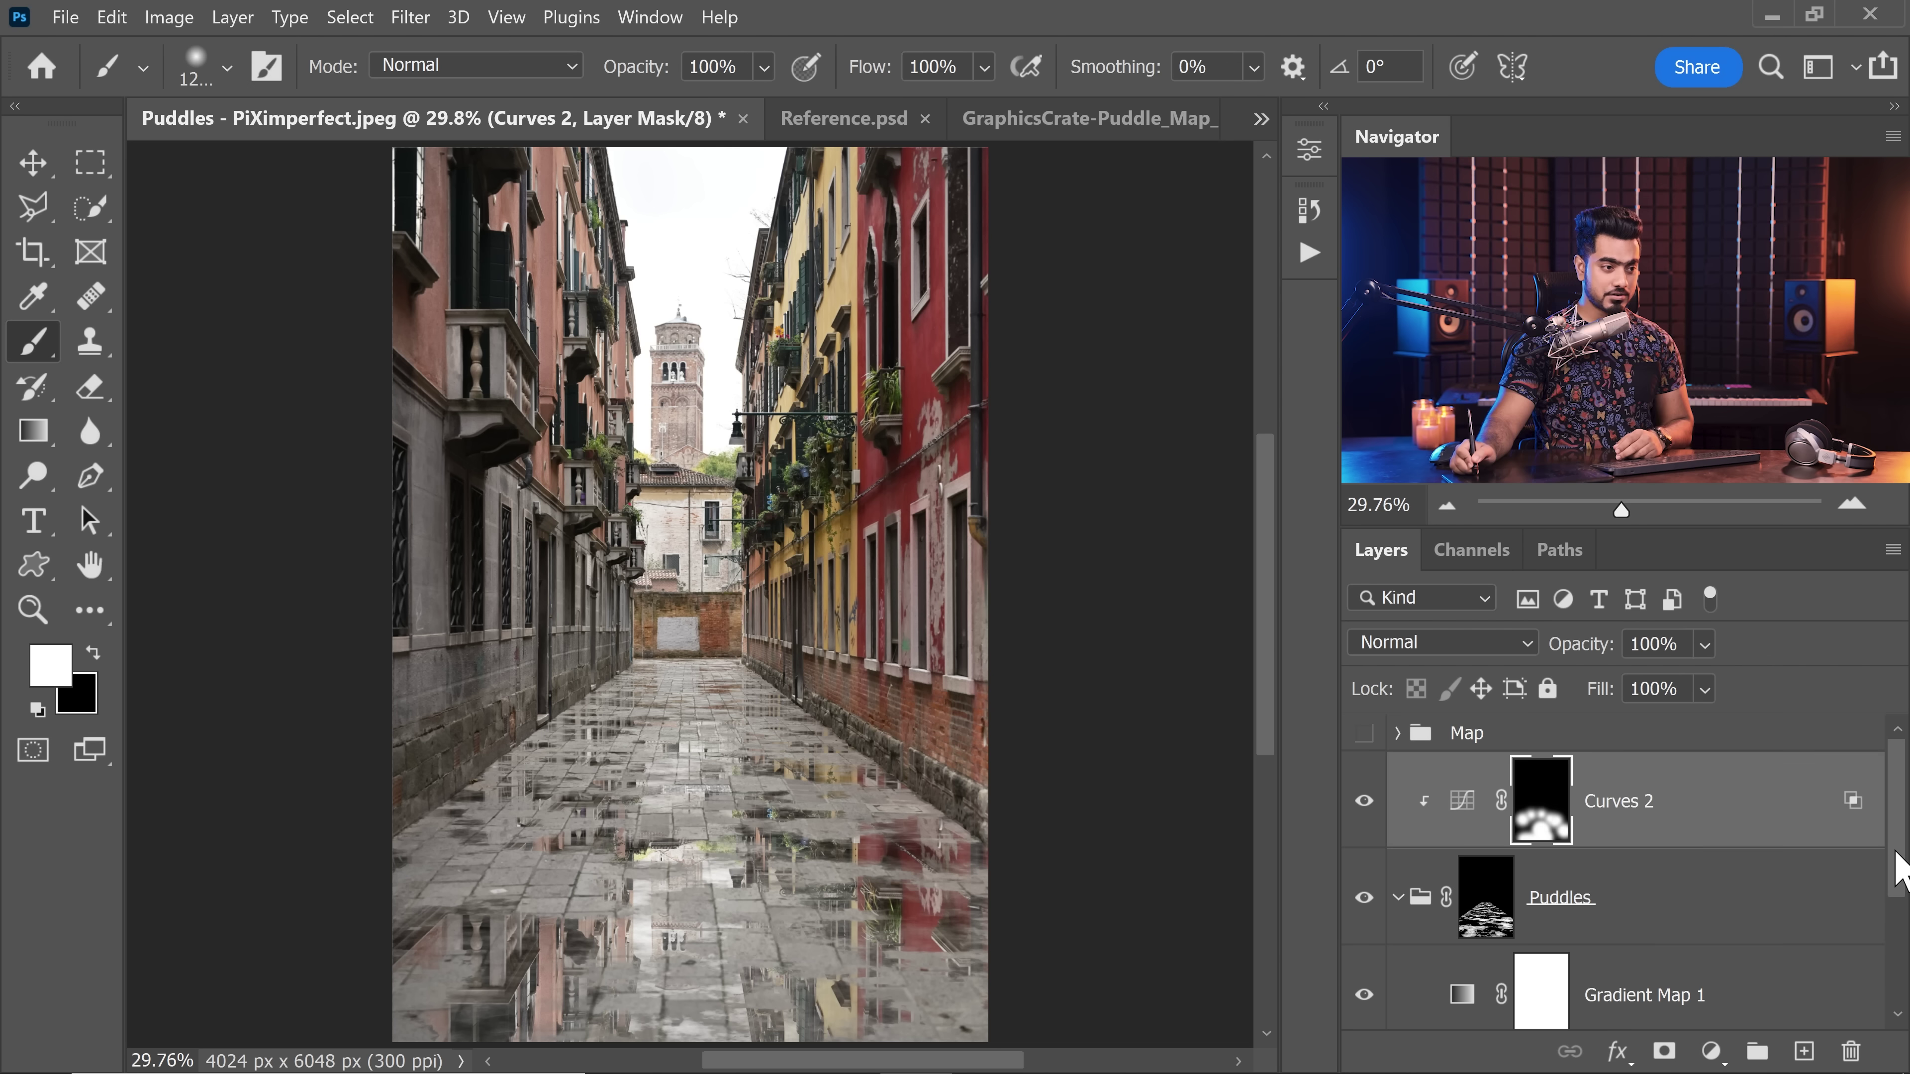
{"action": "scroll", "coordinate": [1895, 888], "scroll_direction": "down", "scroll_amount": 3}
{"action": "left_click", "coordinate": [1457, 941]}
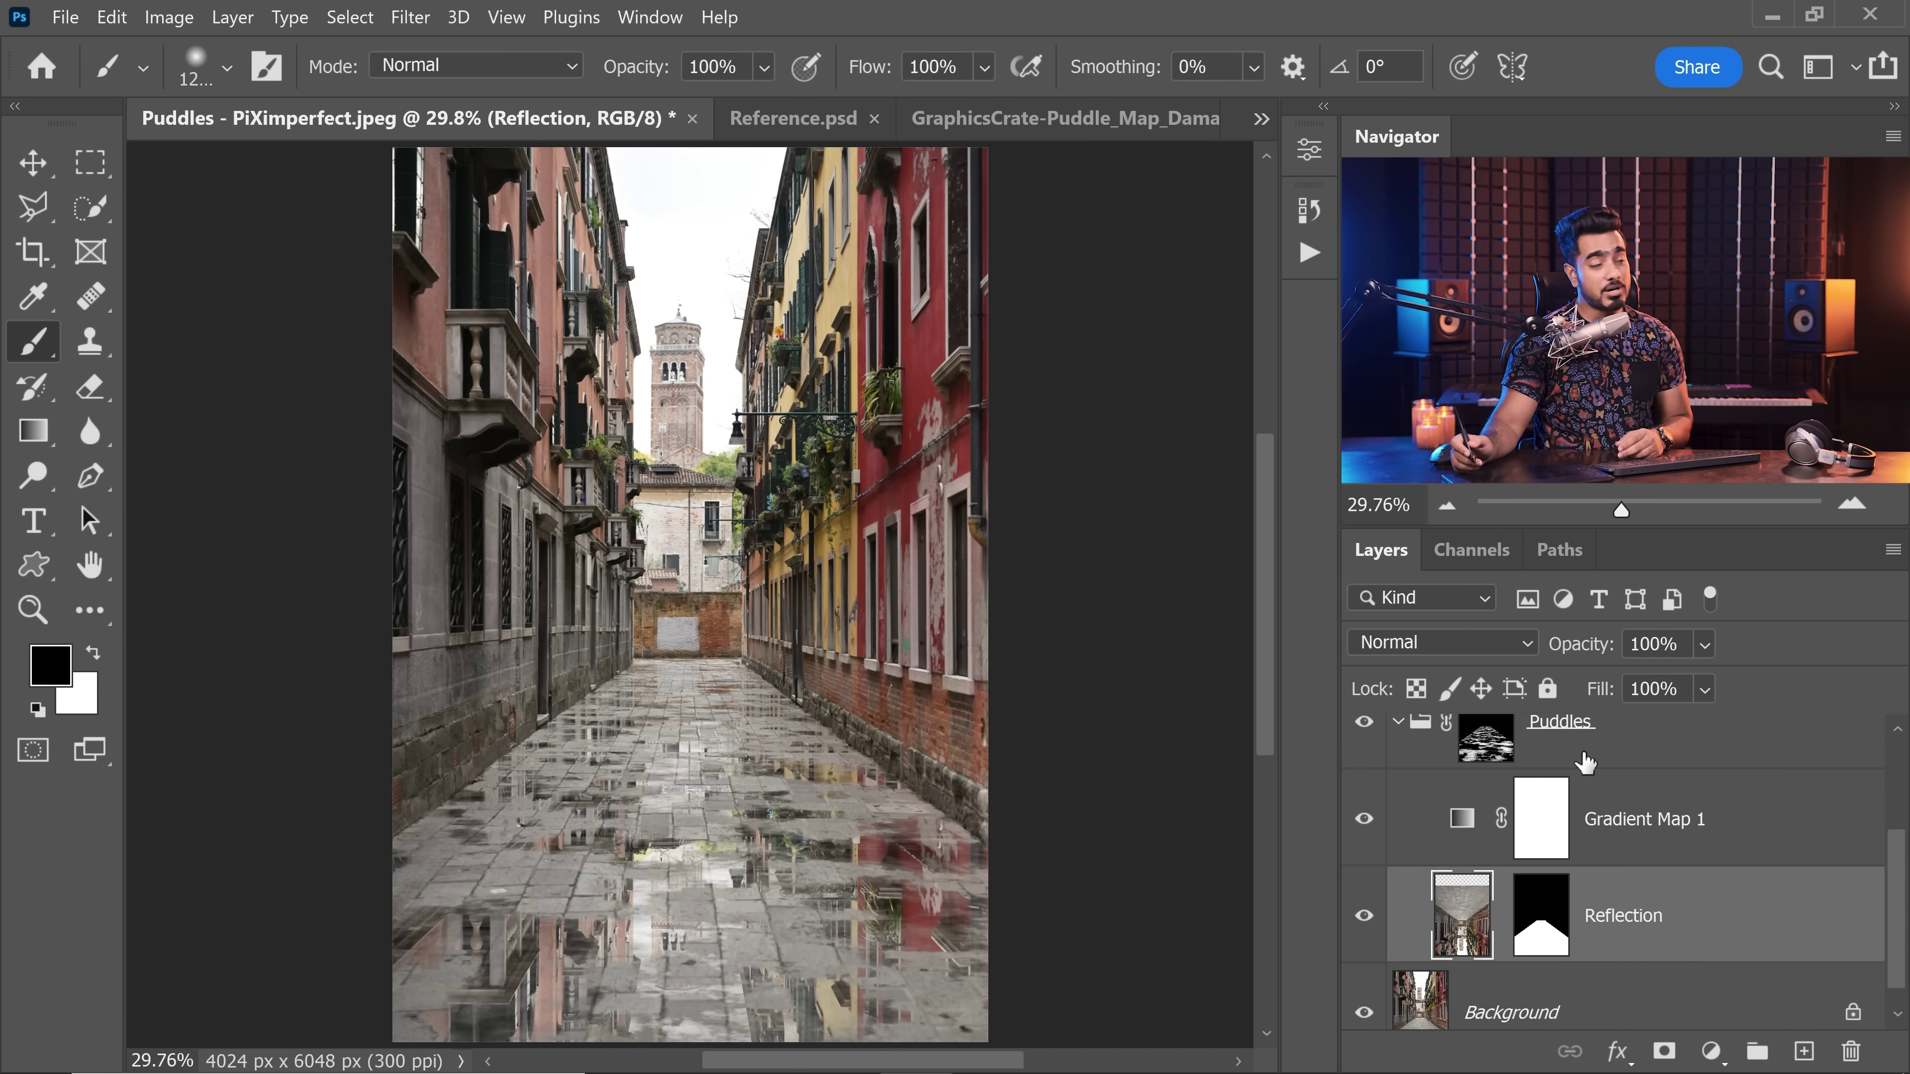
{"action": "left_click", "coordinate": [412, 16]}
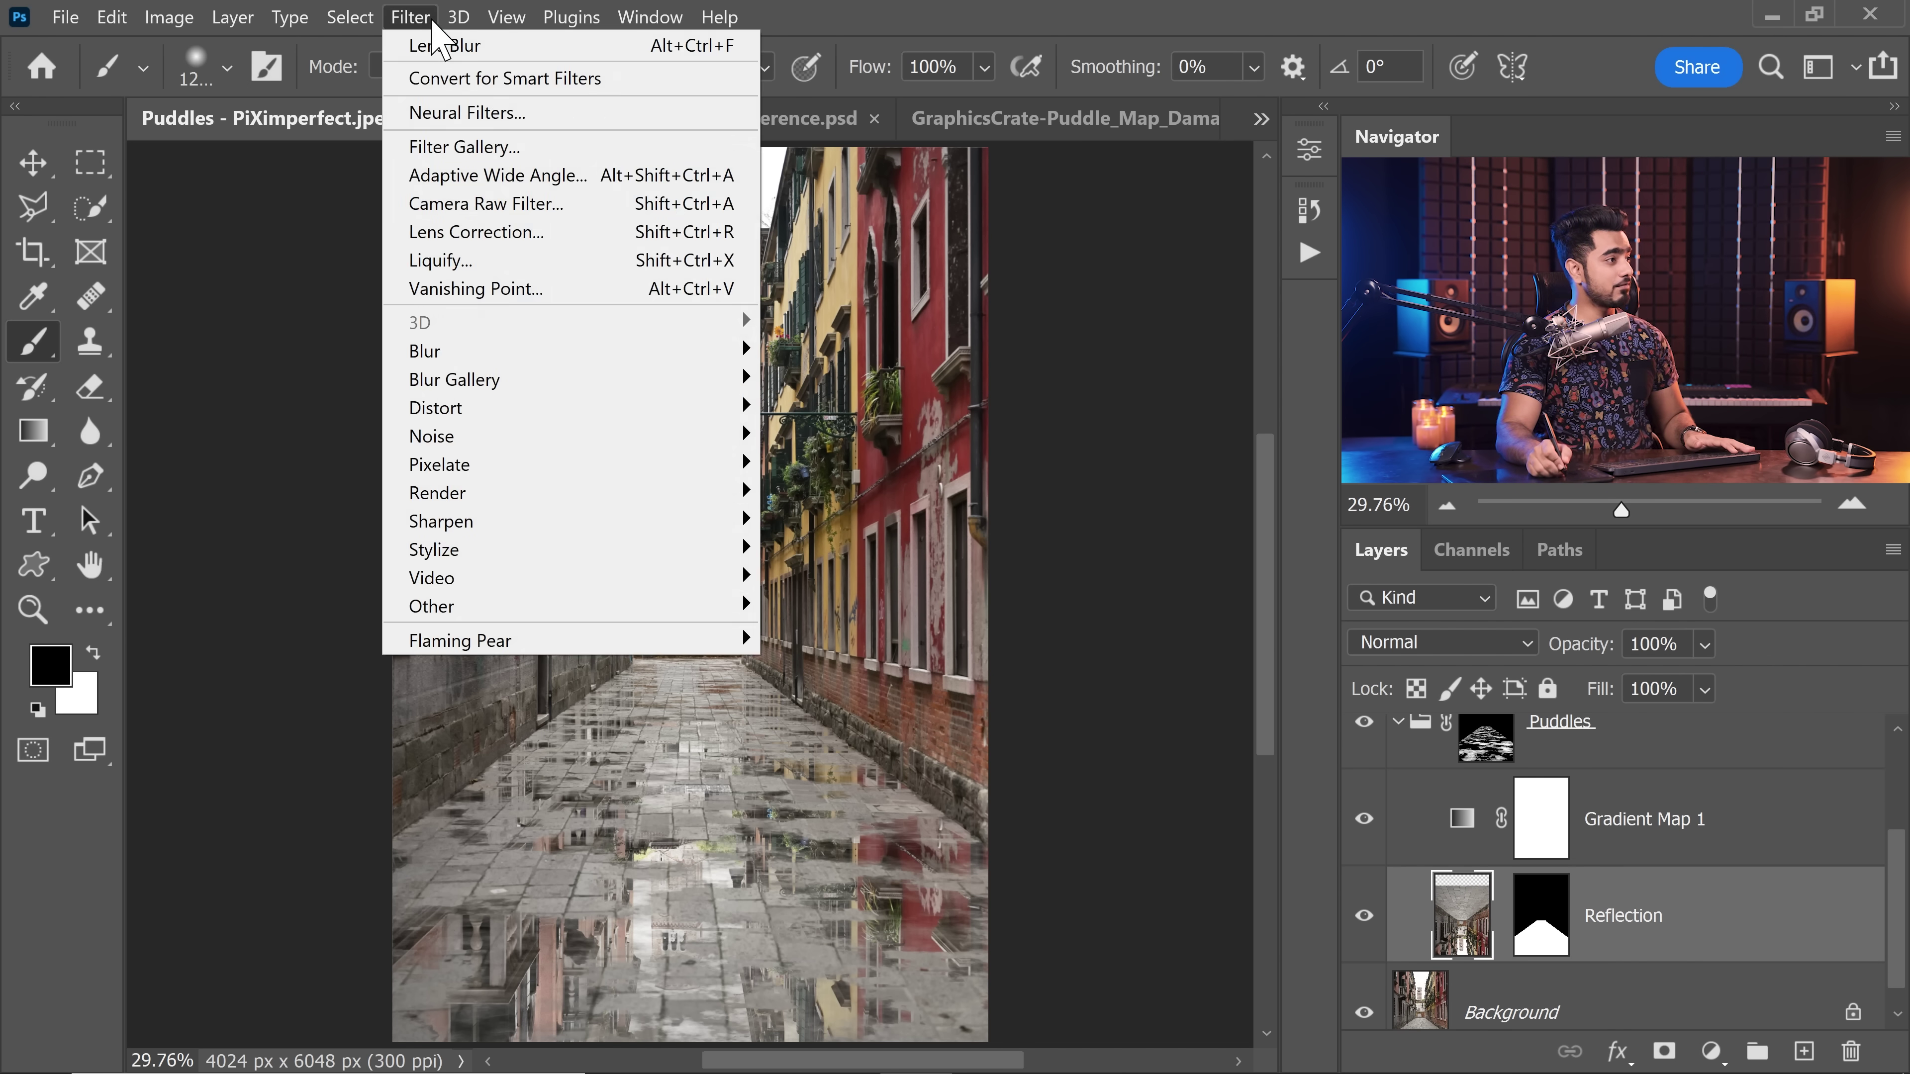
{"action": "left_click", "coordinate": [481, 73]}
{"action": "left_click", "coordinate": [1071, 459]}
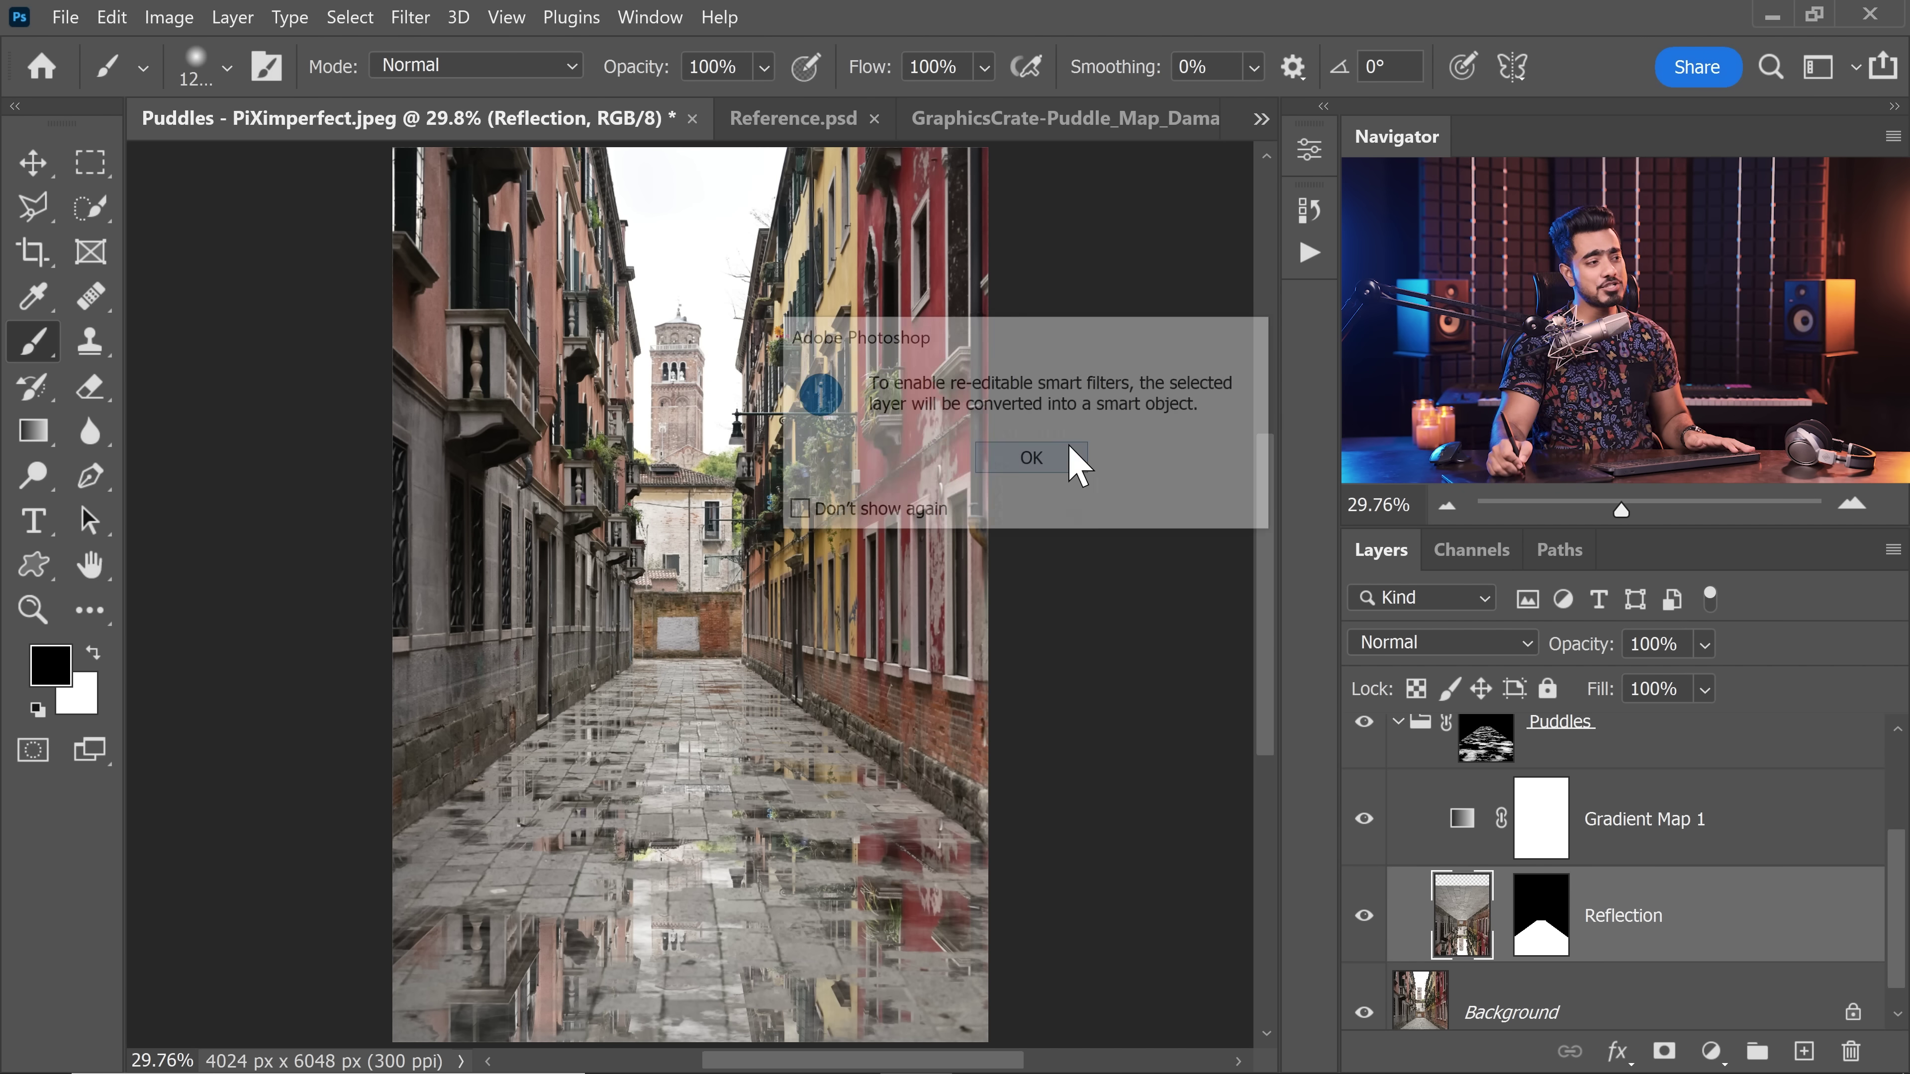
Step: Add a Path Blur to the Reflection layer and aim its blur path straight down at the far end of the street
{"action": "left_click", "coordinate": [418, 17]}
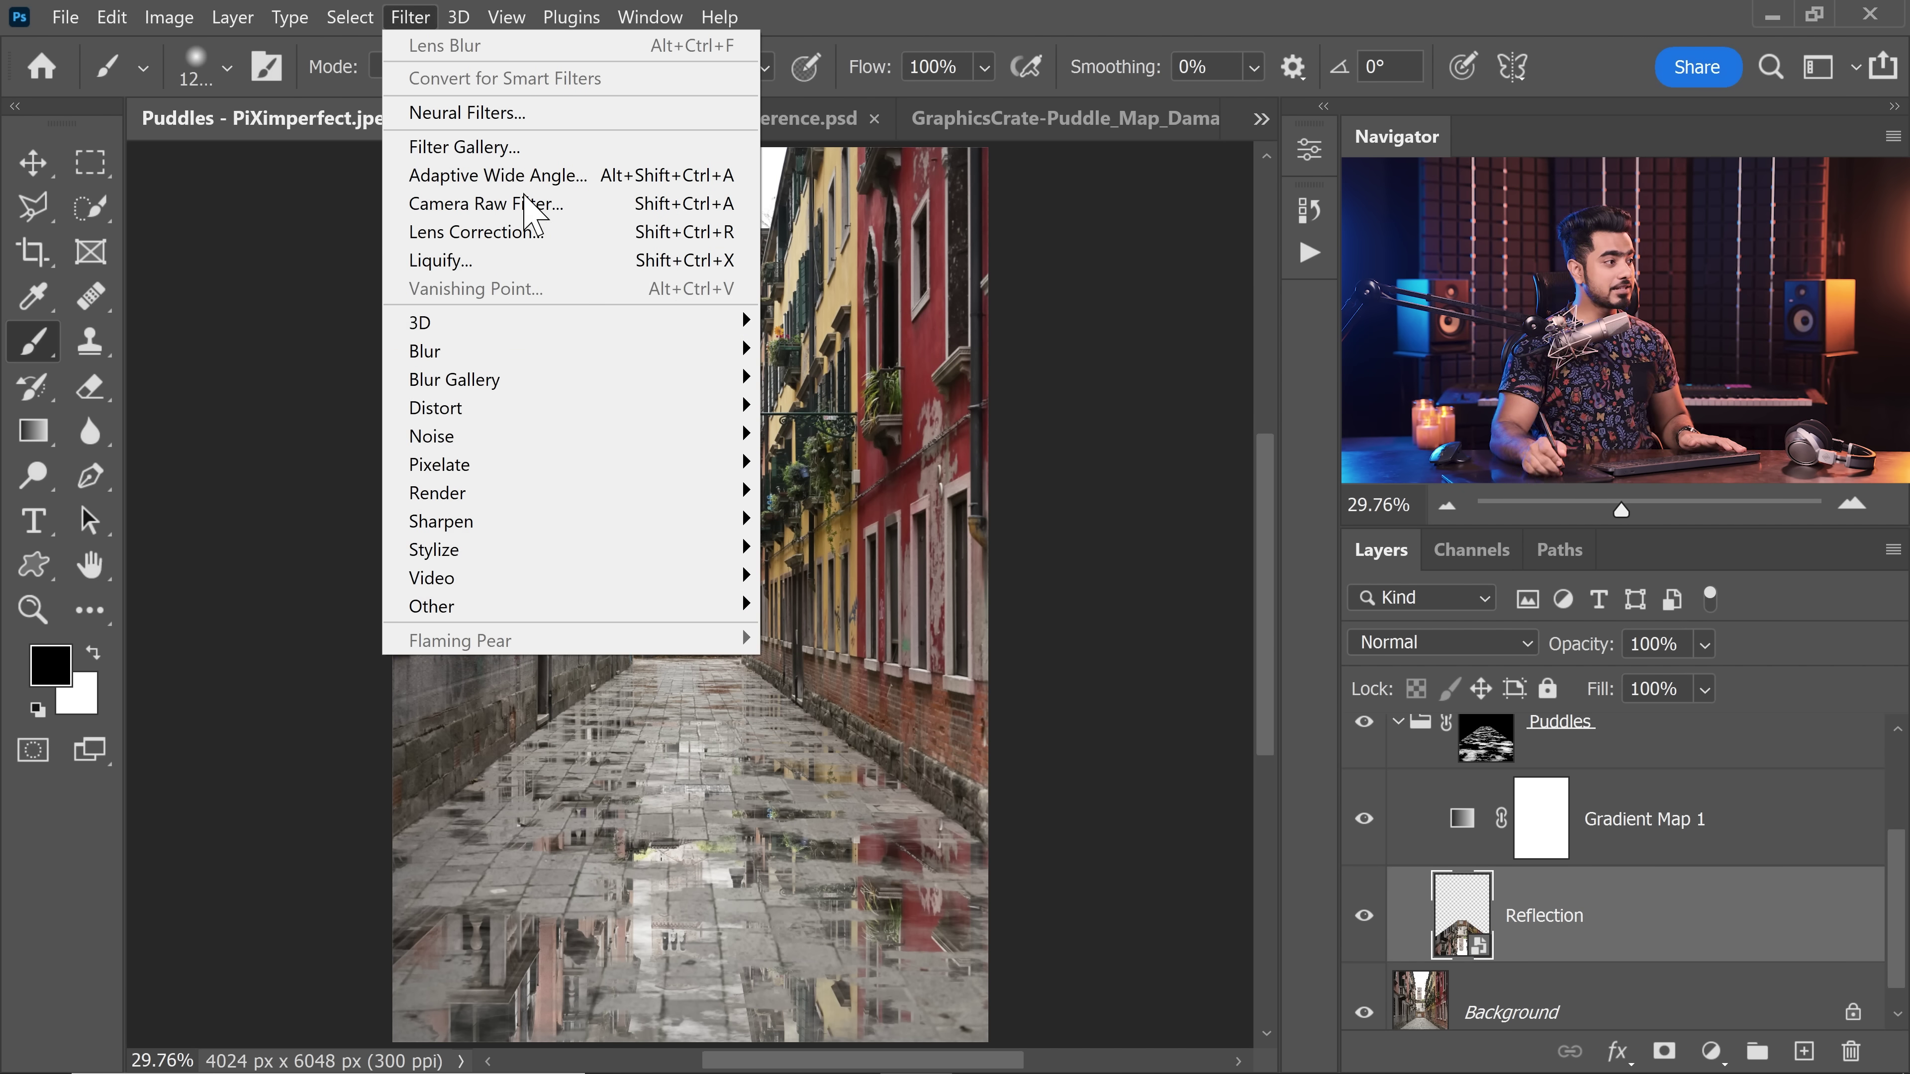
{"action": "mouse_move", "coordinate": [669, 358]}
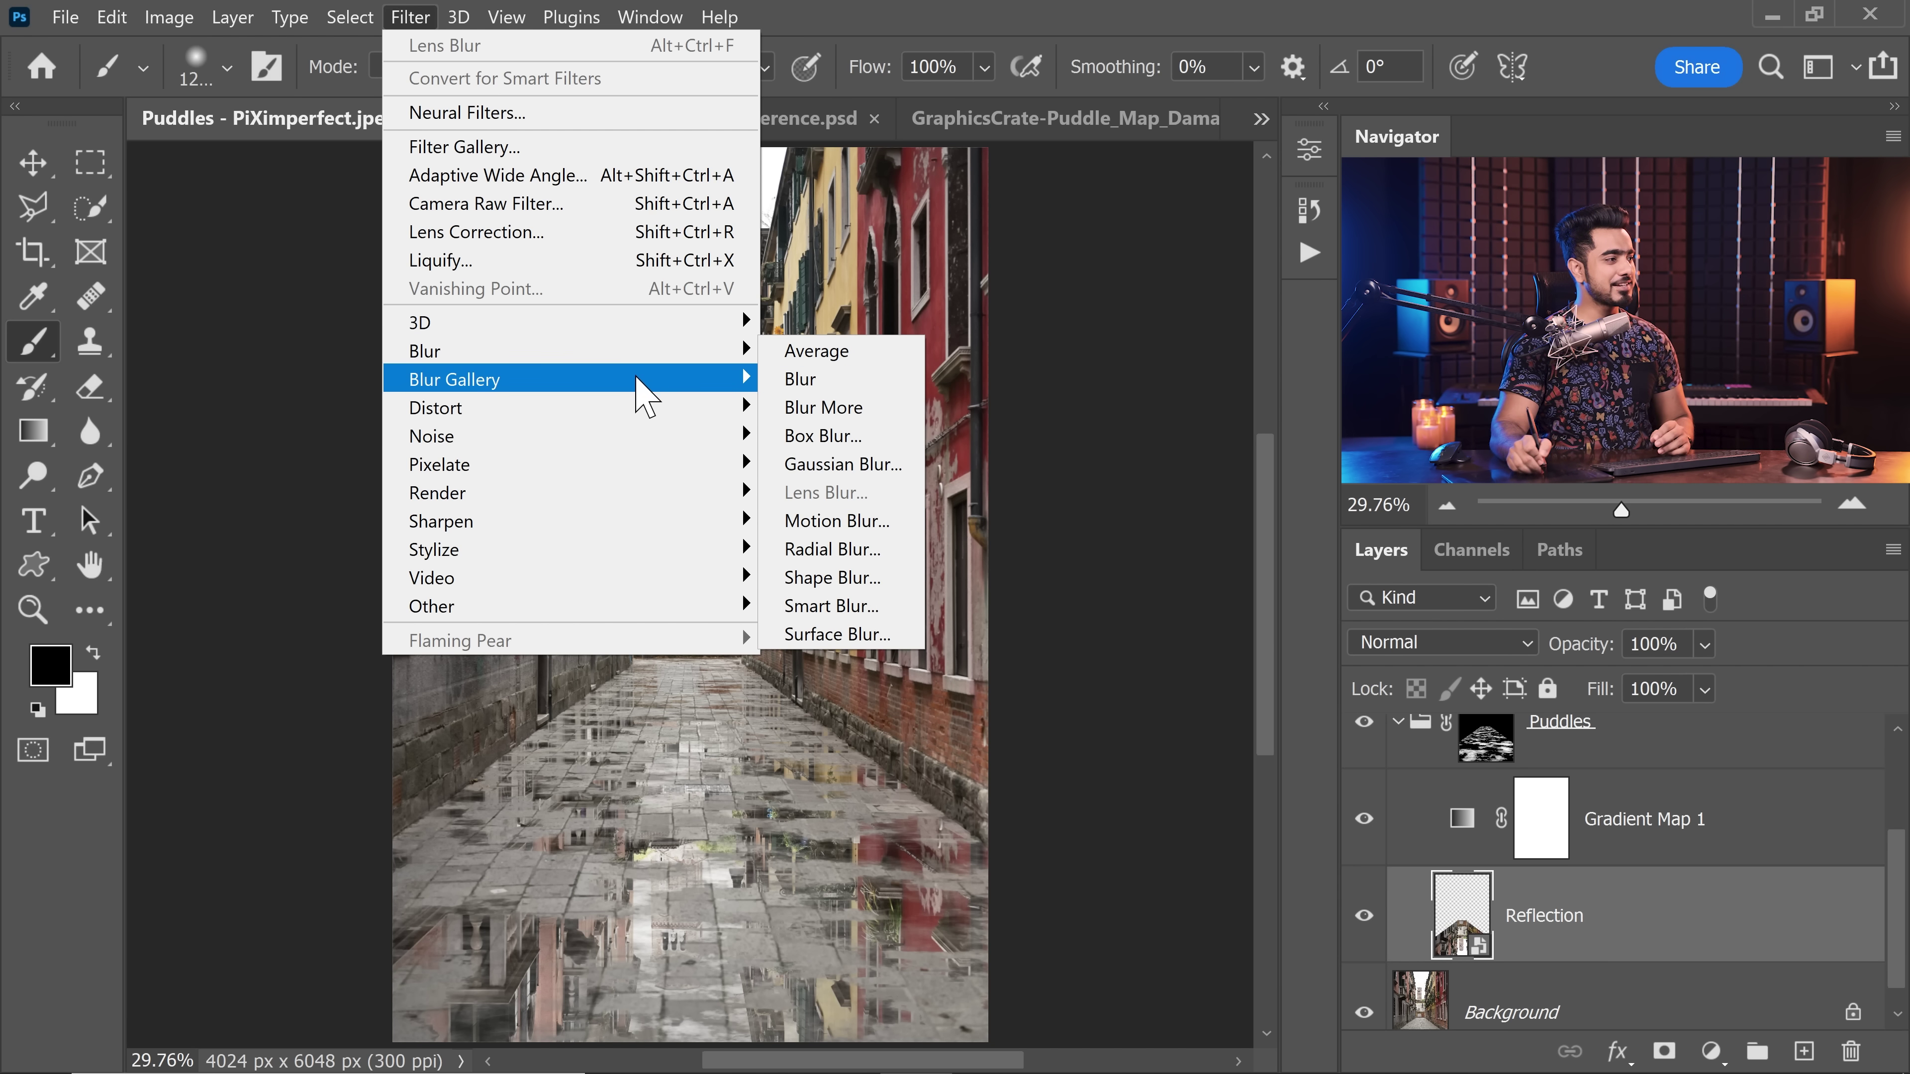
{"action": "left_click", "coordinate": [799, 465]}
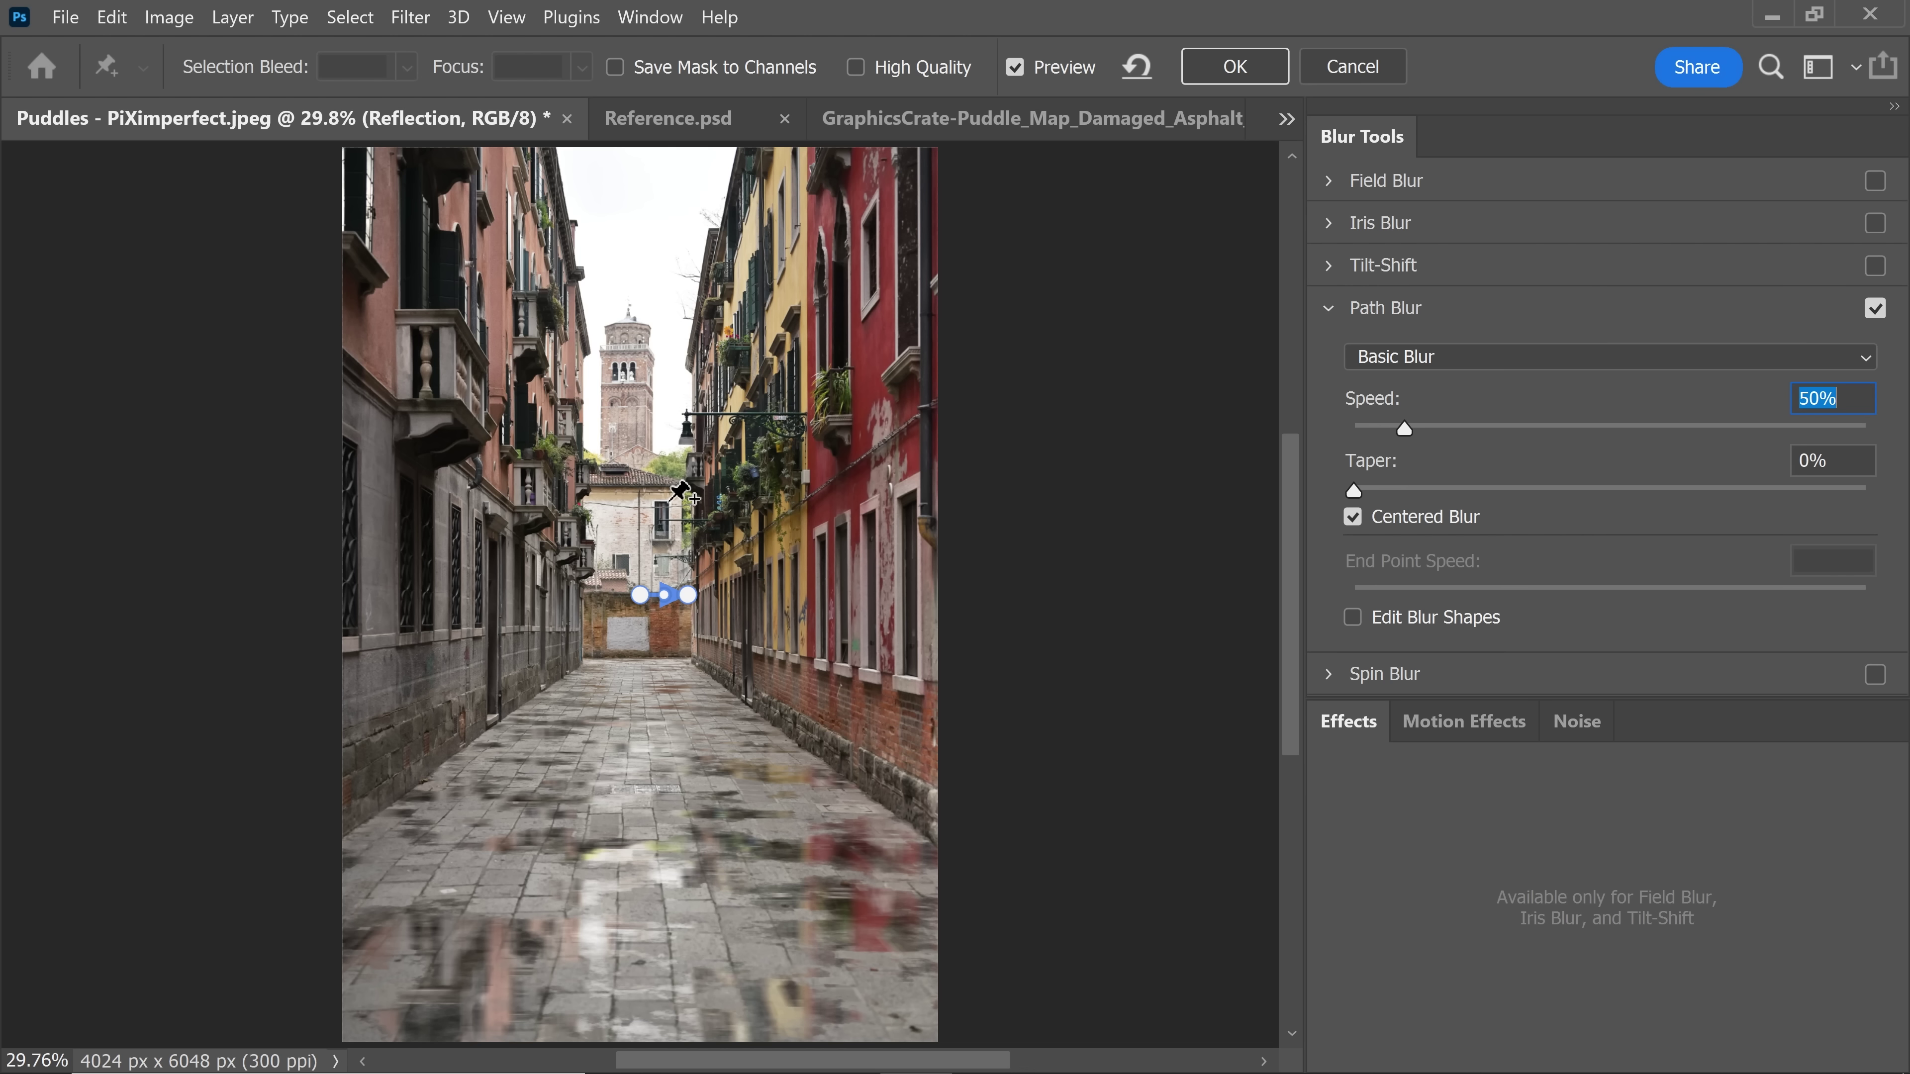
{"action": "left_click_drag", "start_coordinate": [694, 600], "coordinate": [647, 656]}
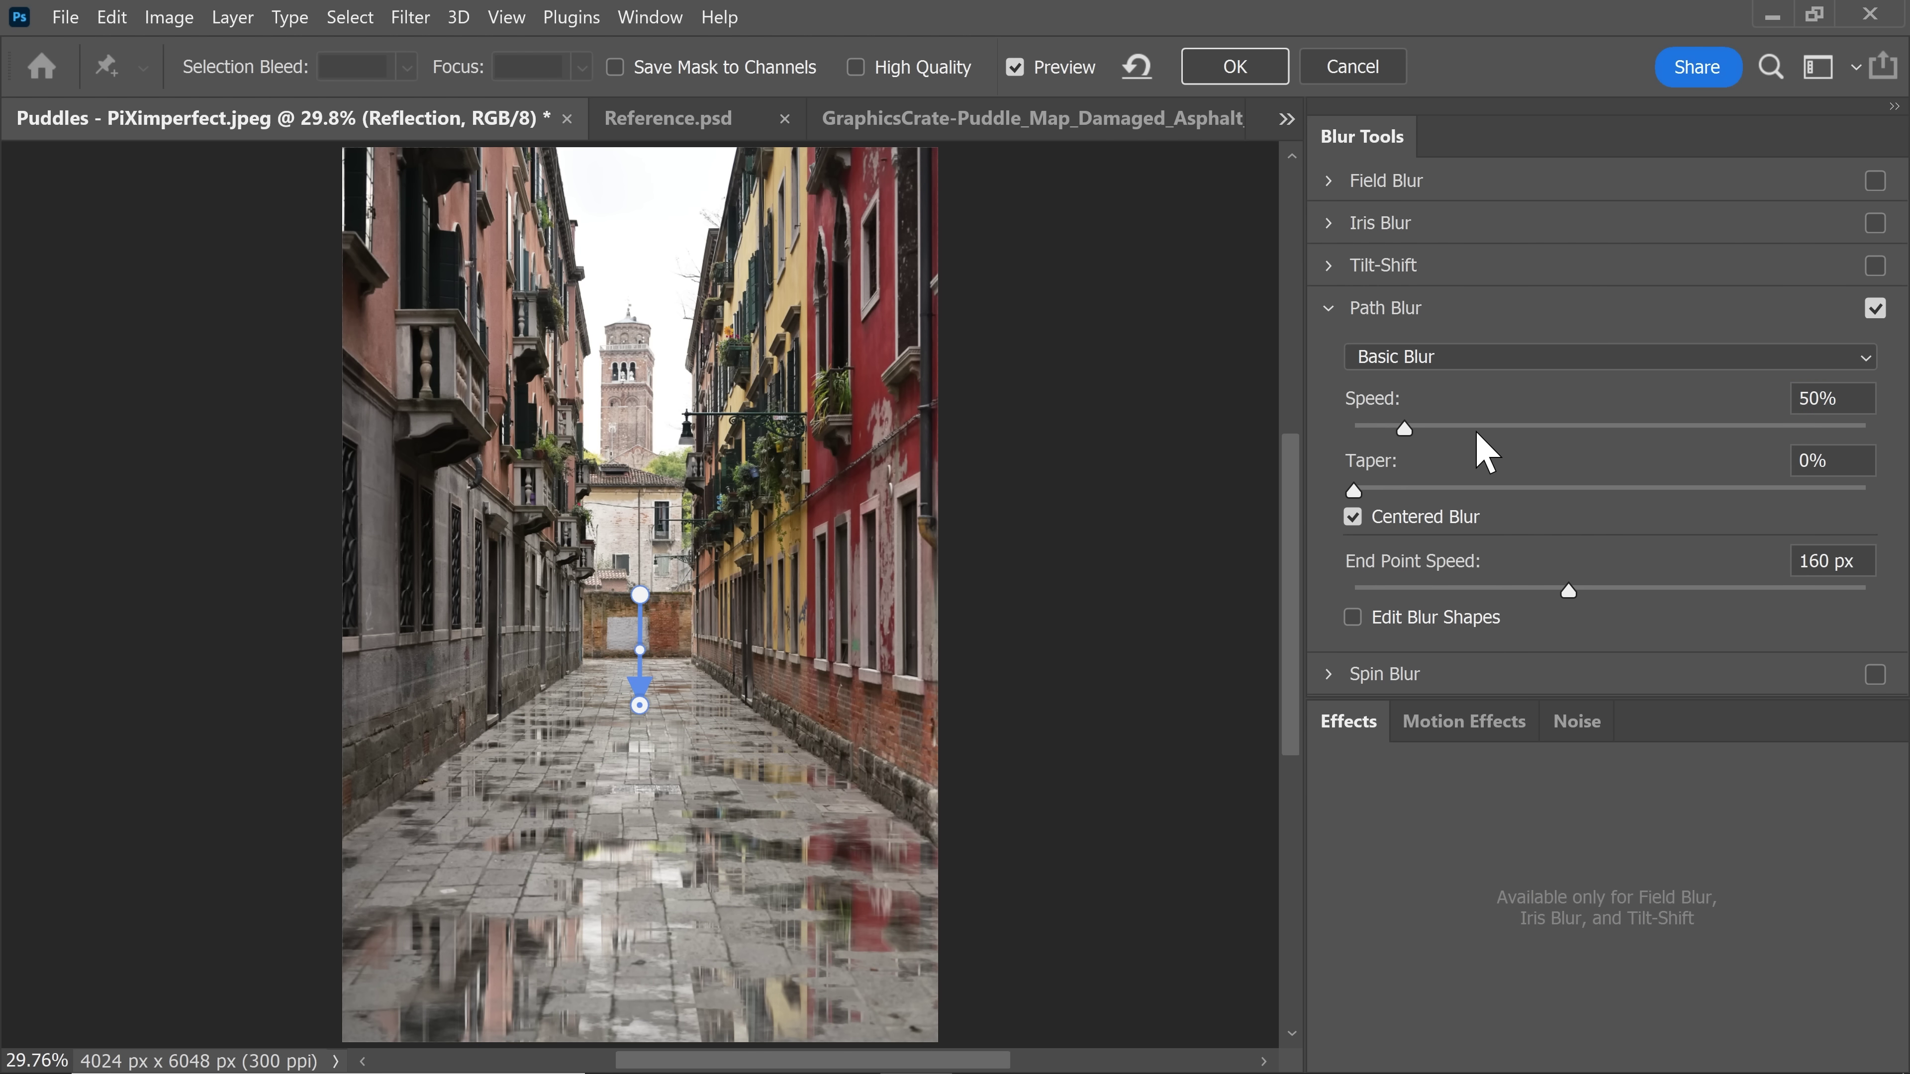
Step: Set the Path Blur's Taper to 25% and Speed to 13%, and apply the filter
{"action": "left_click", "coordinate": [1552, 428]}
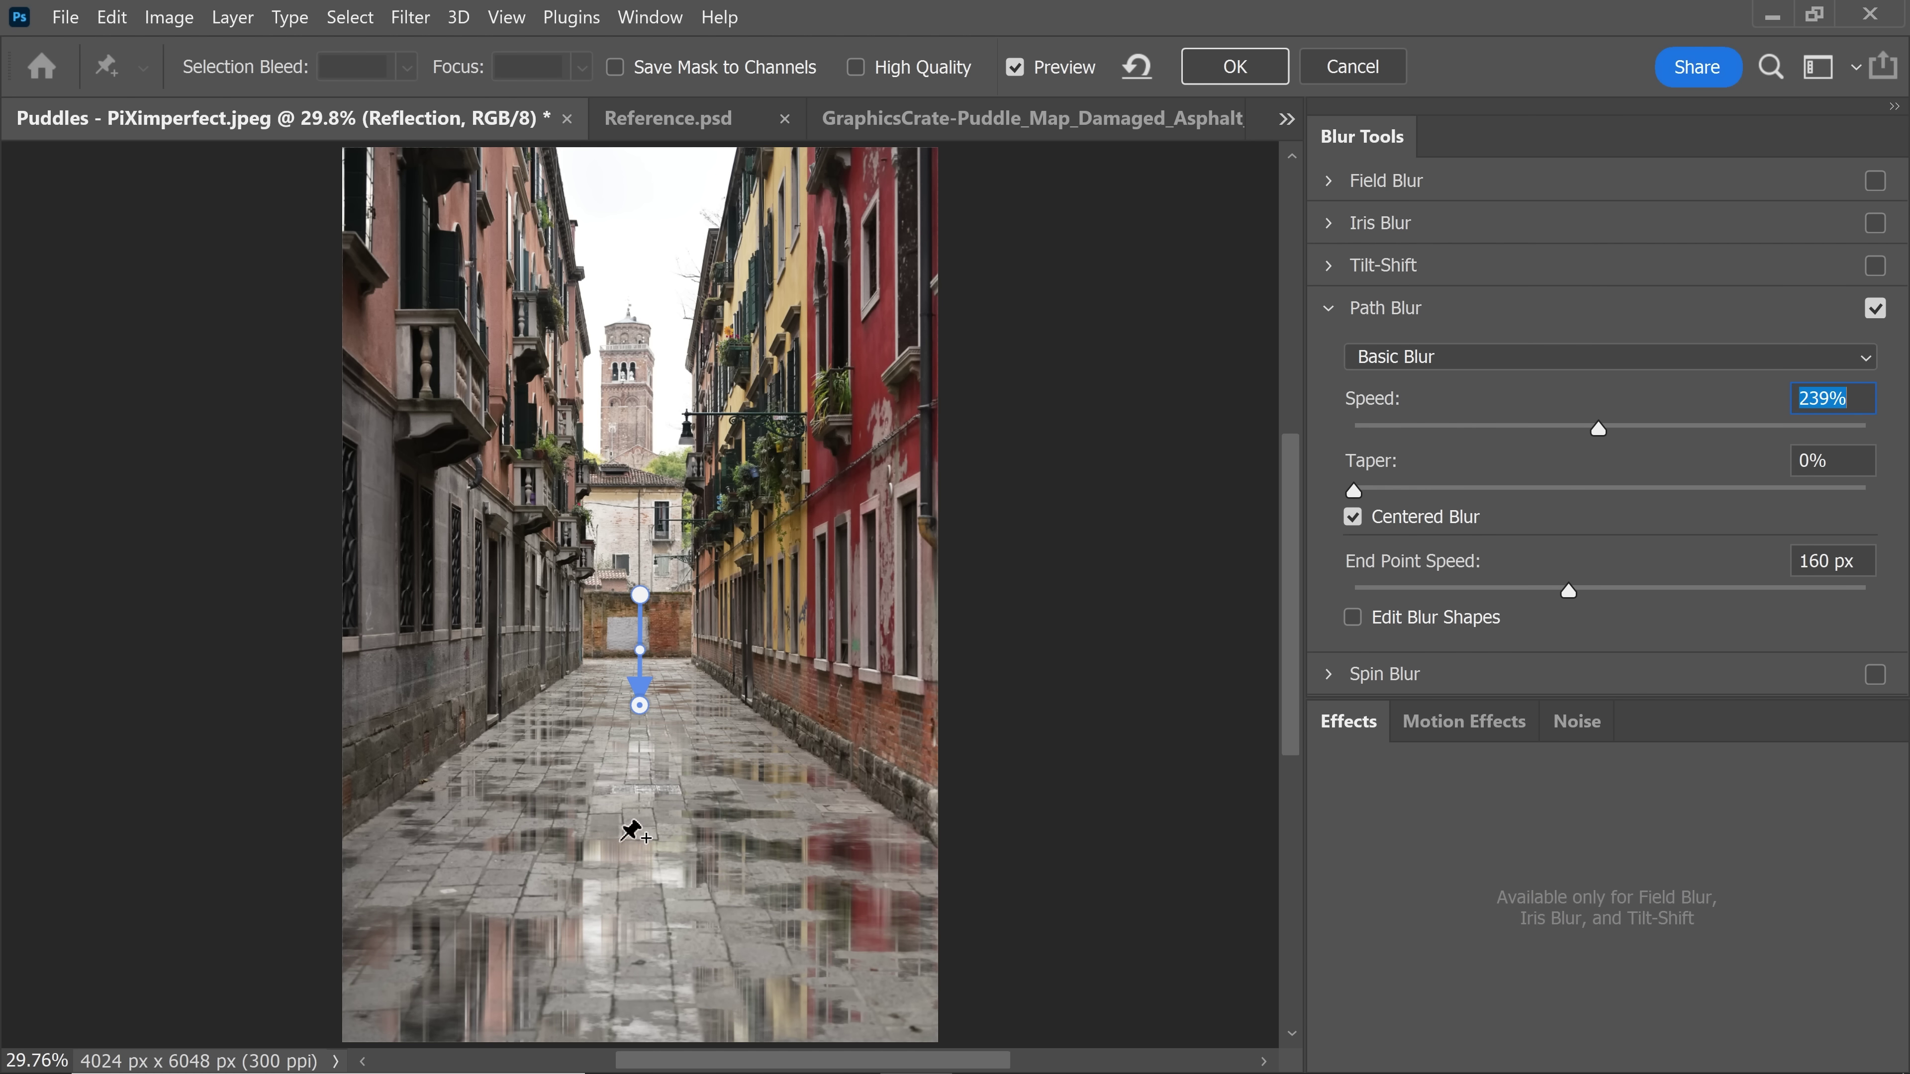
{"action": "left_click", "coordinate": [1501, 427]}
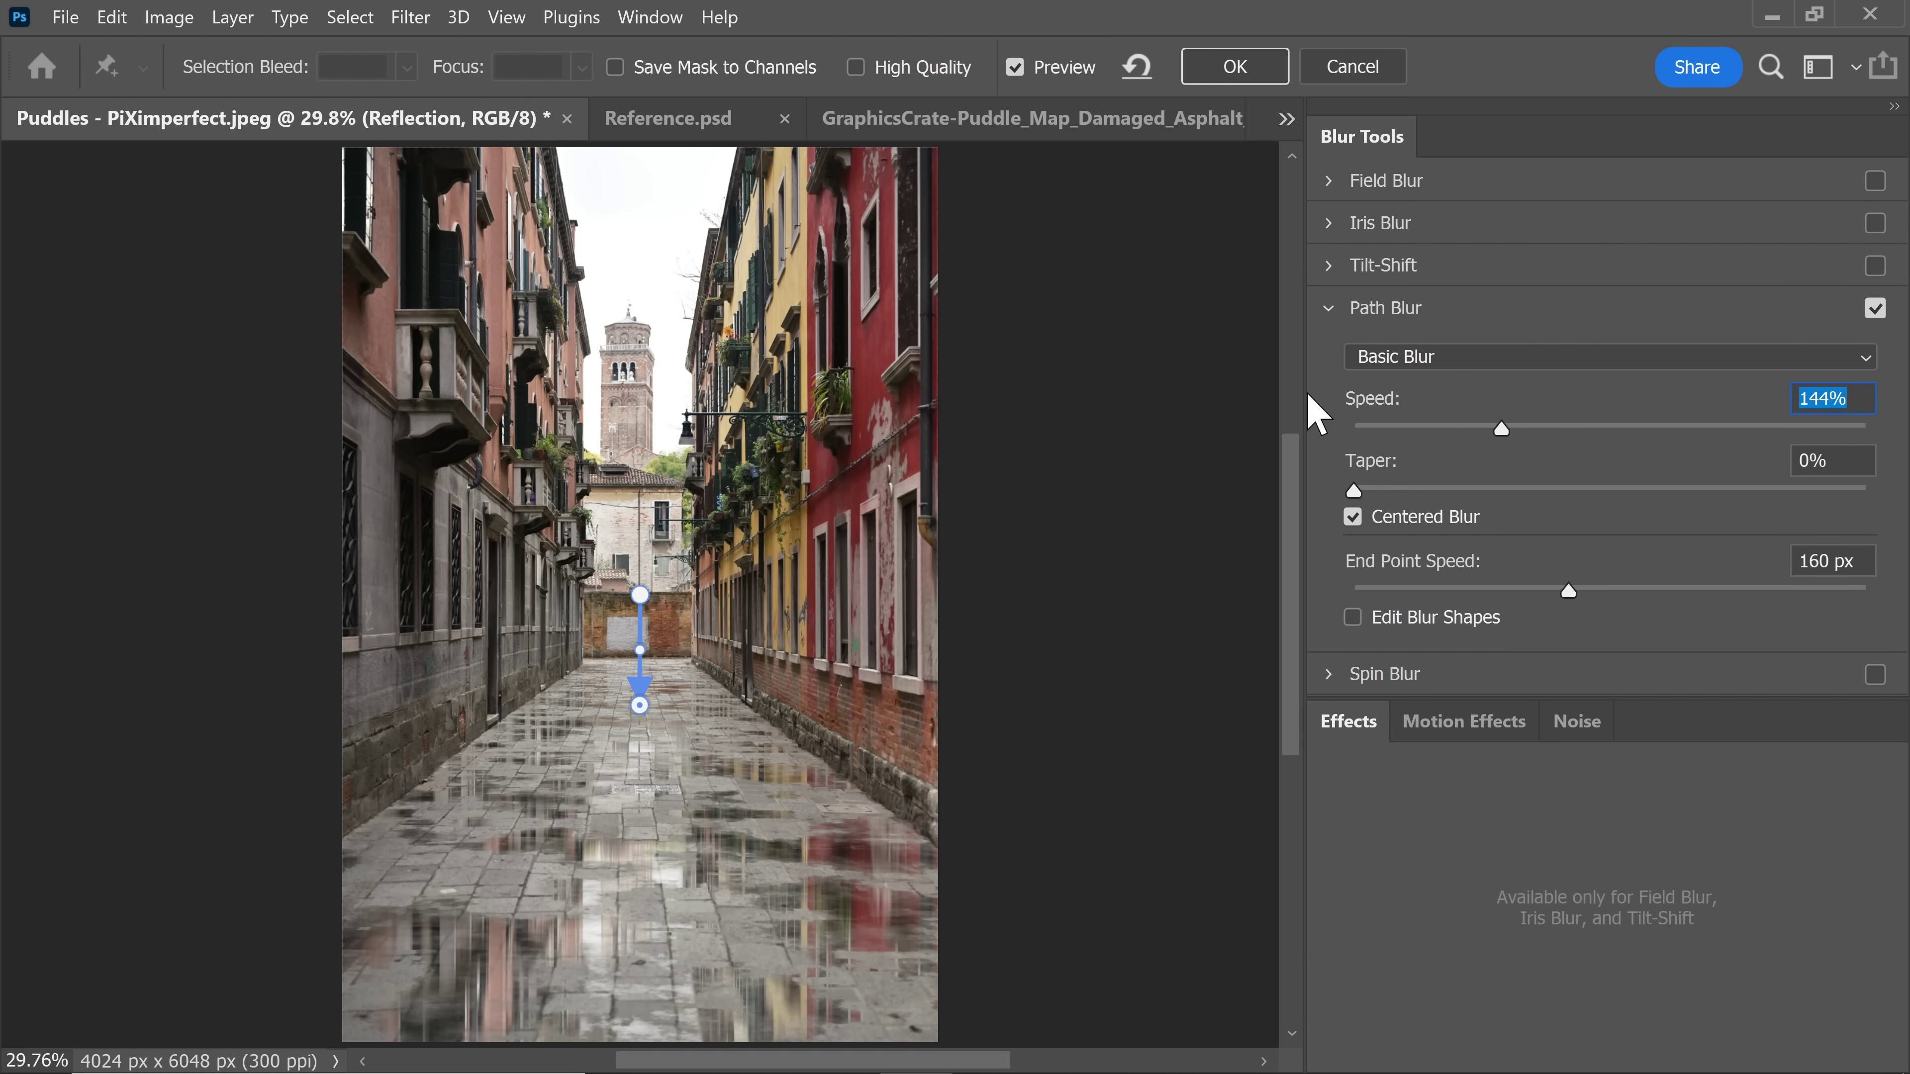
{"action": "left_click", "coordinate": [1372, 428]}
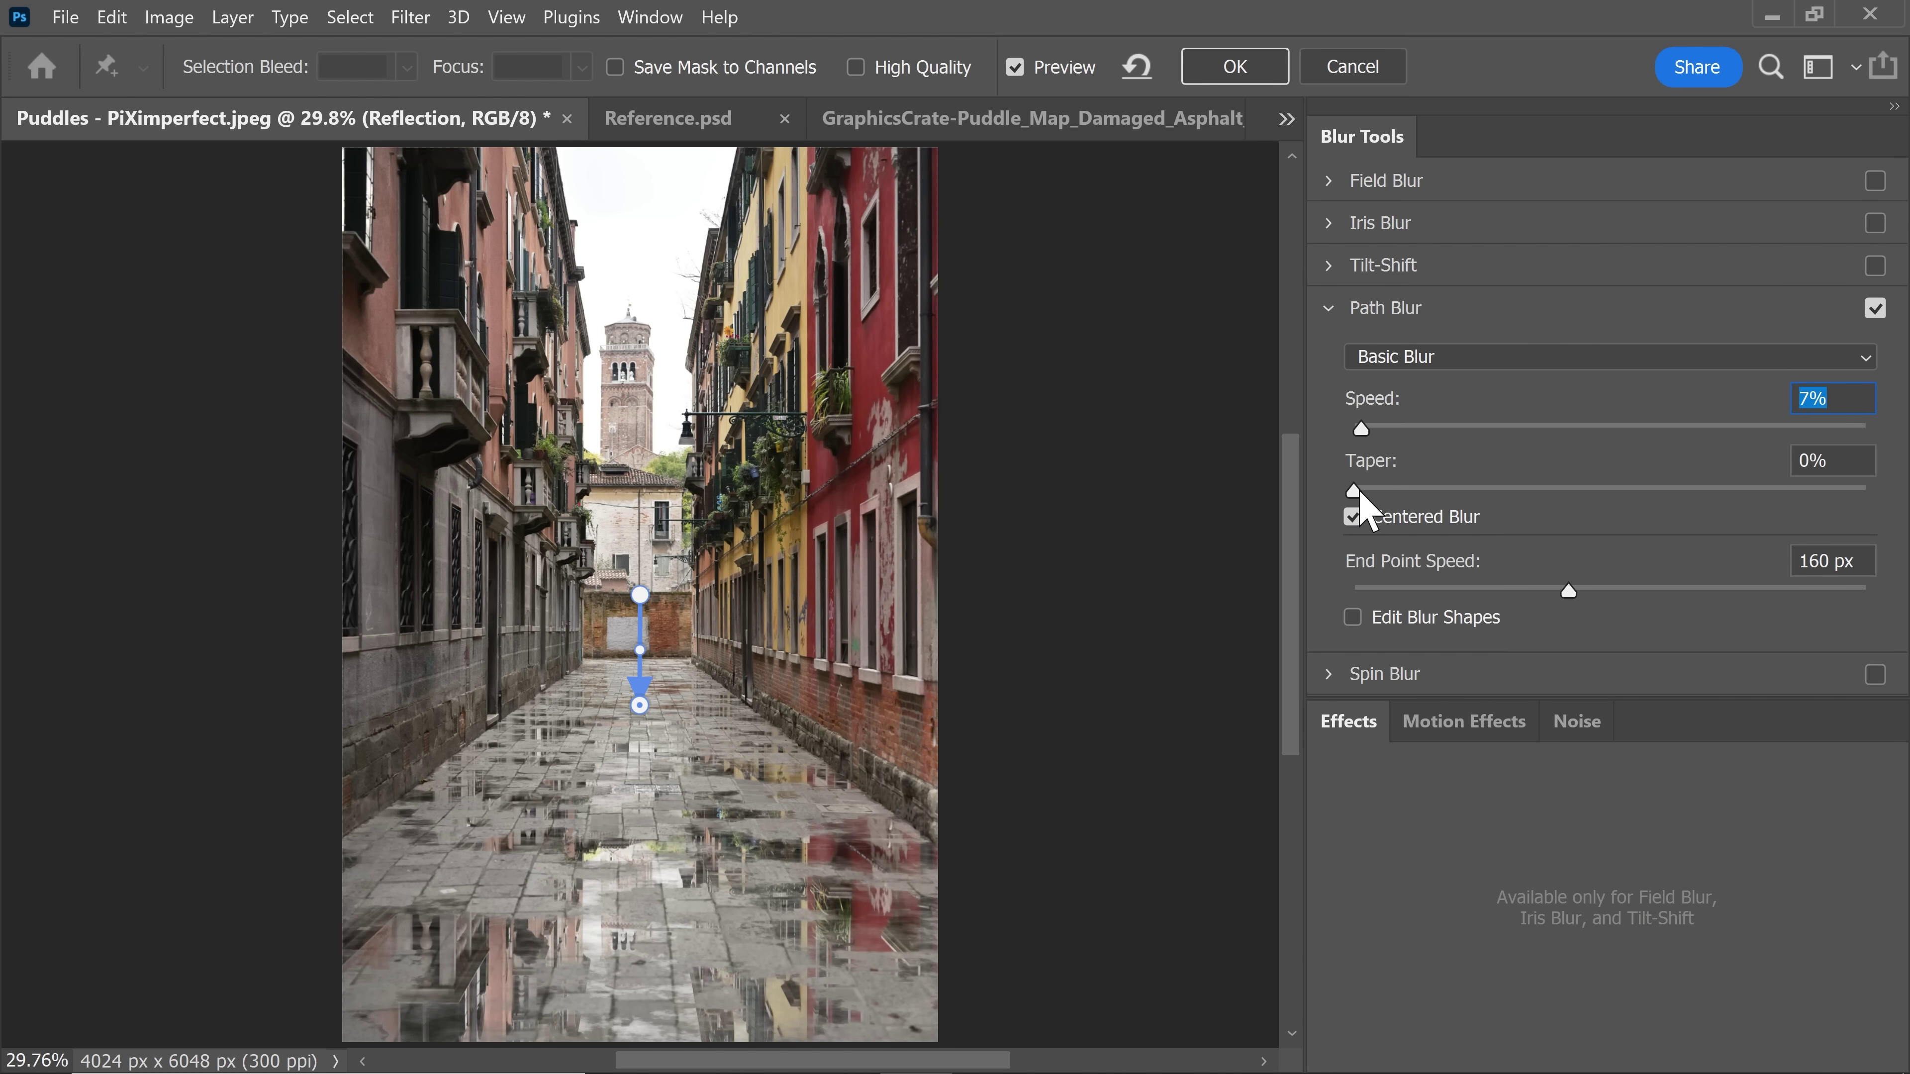
{"action": "left_click_drag", "start_coordinate": [1353, 491], "coordinate": [1689, 490]}
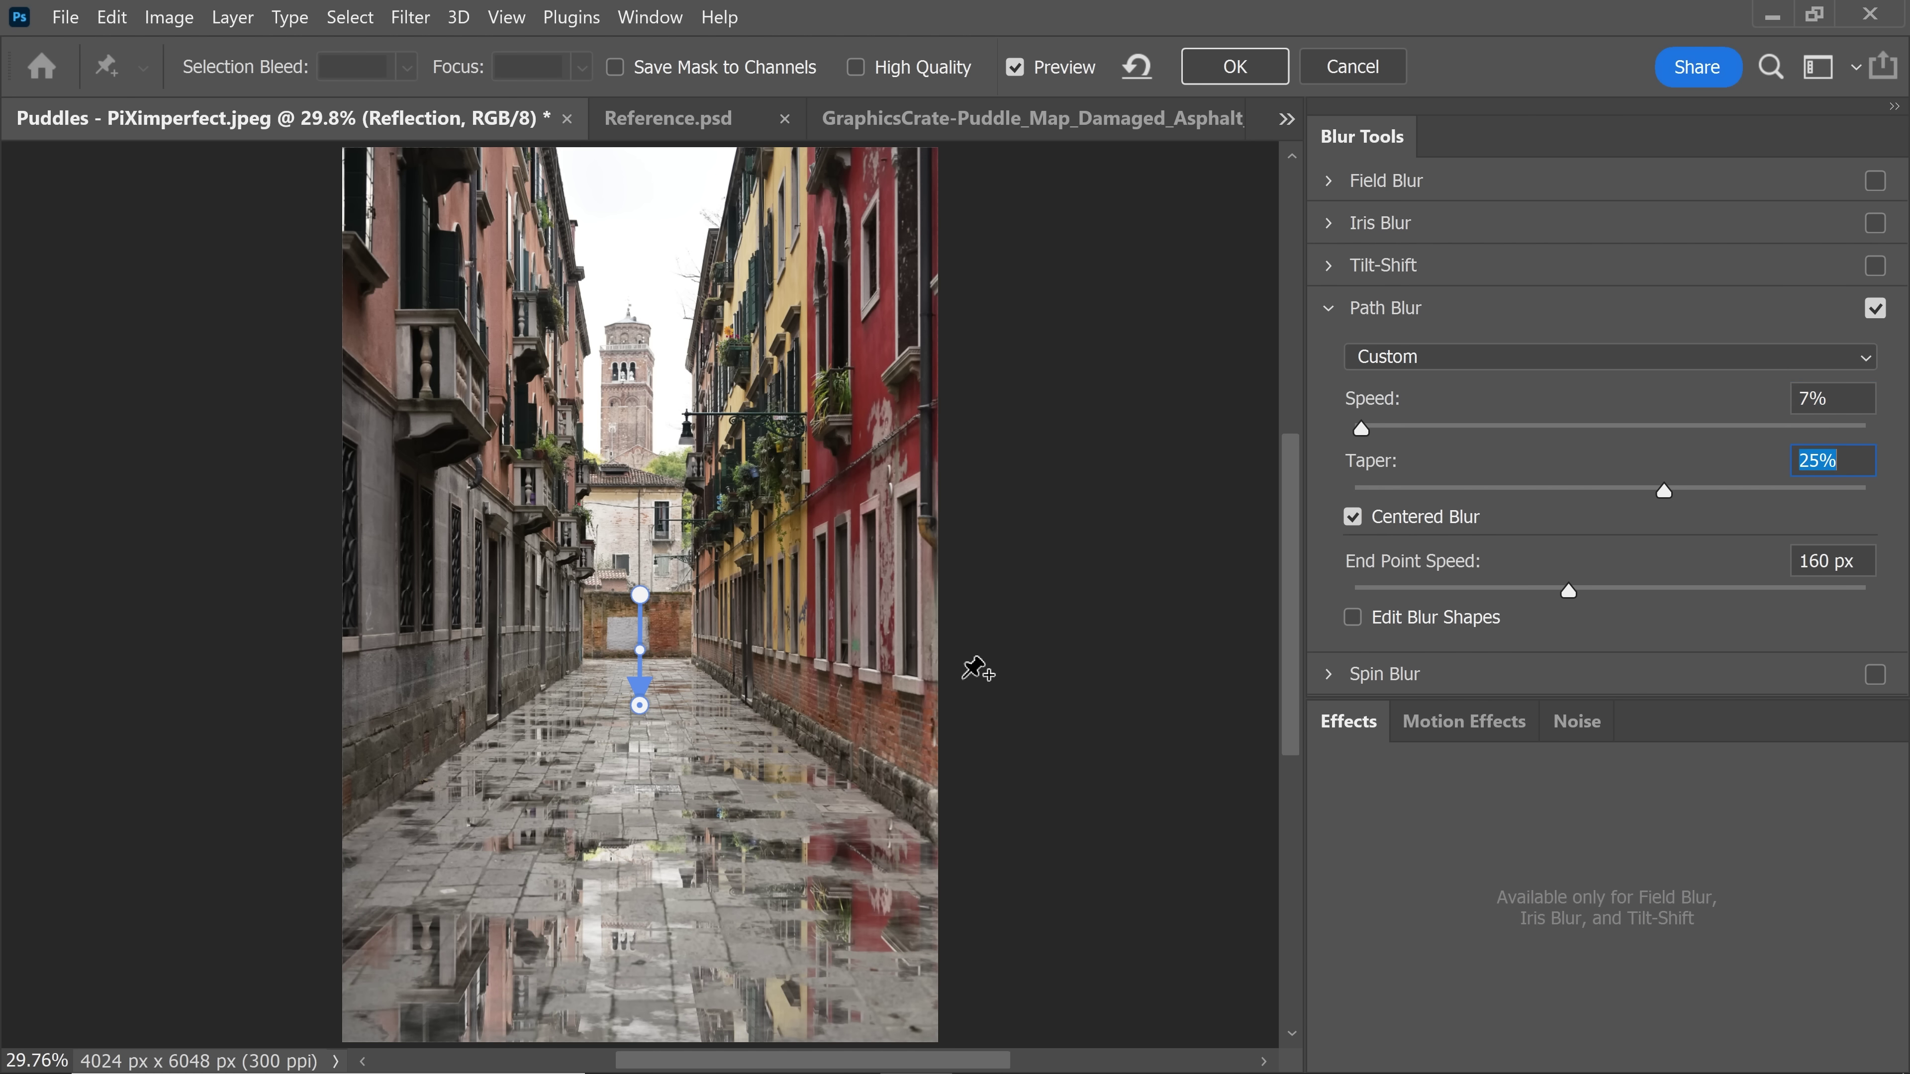
{"action": "left_click", "coordinate": [1369, 427]}
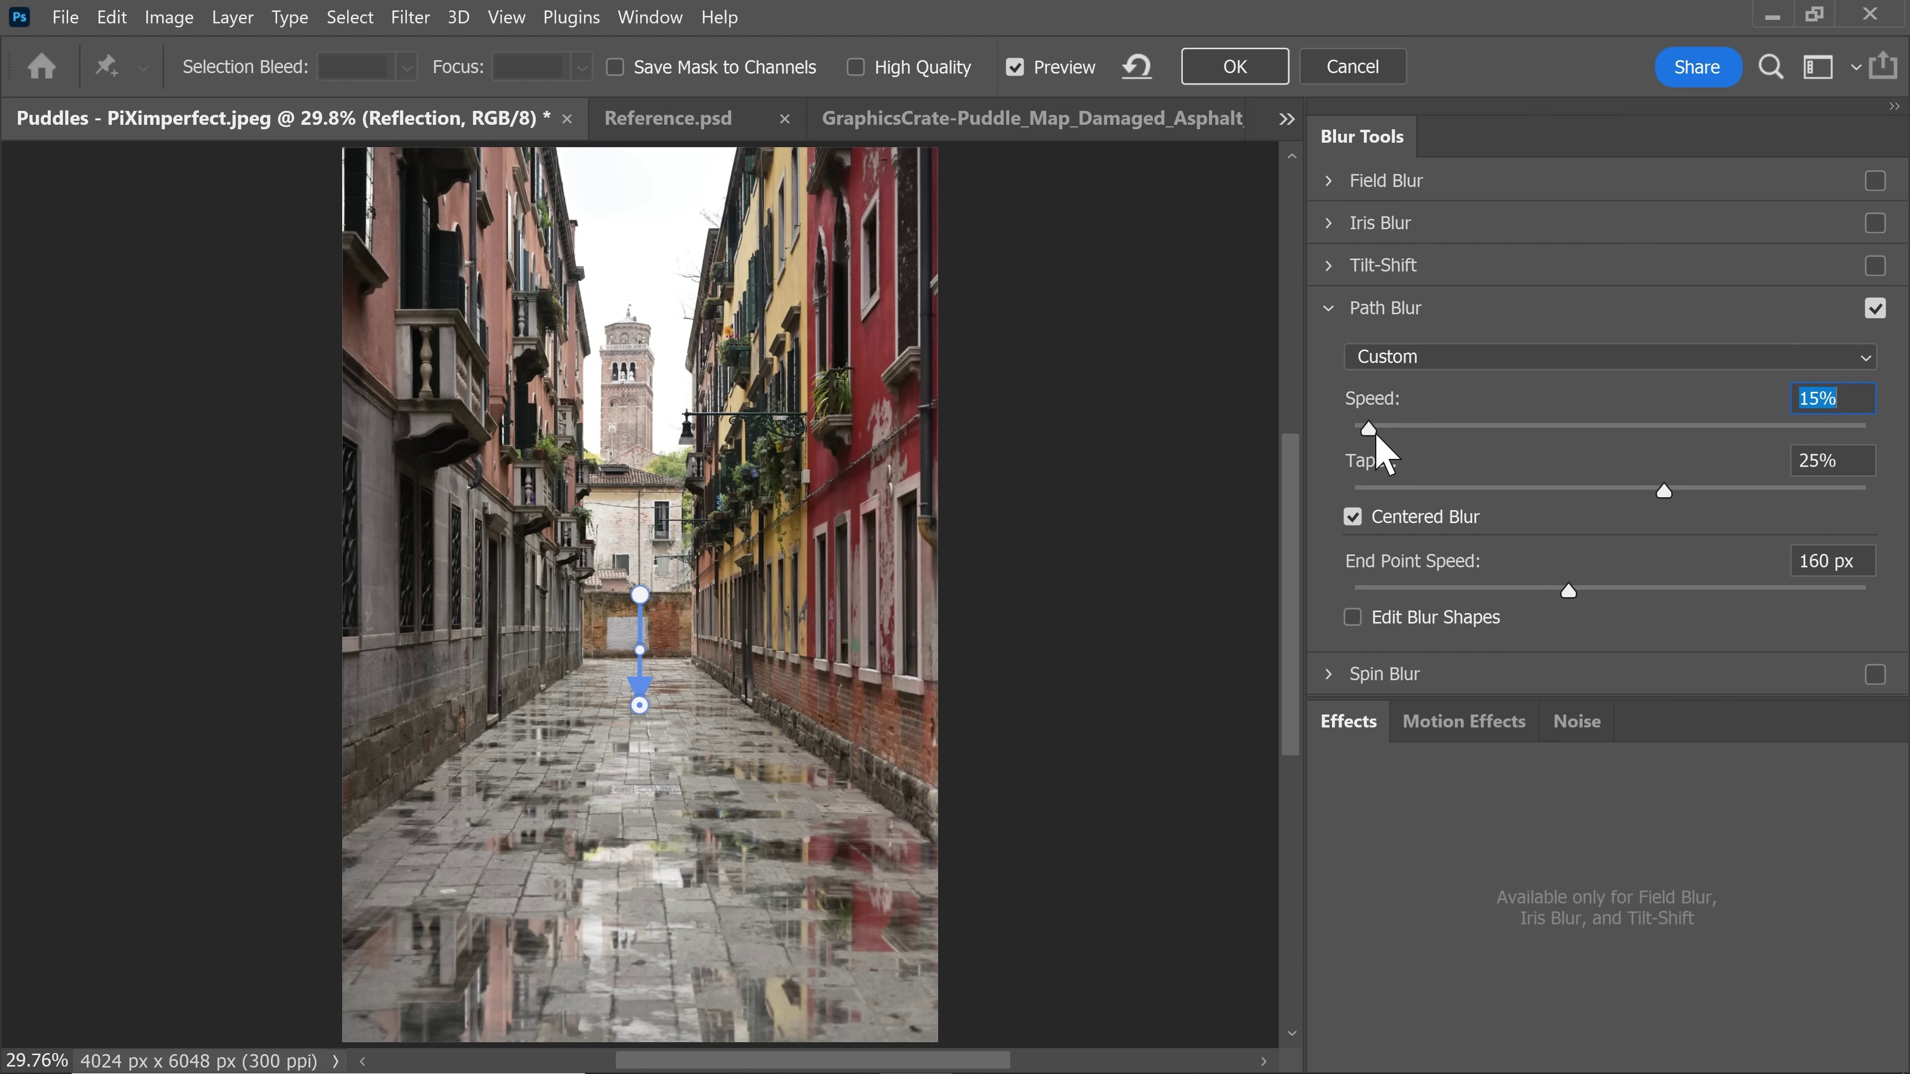
{"action": "left_click_drag", "start_coordinate": [1369, 429], "coordinate": [1366, 429]}
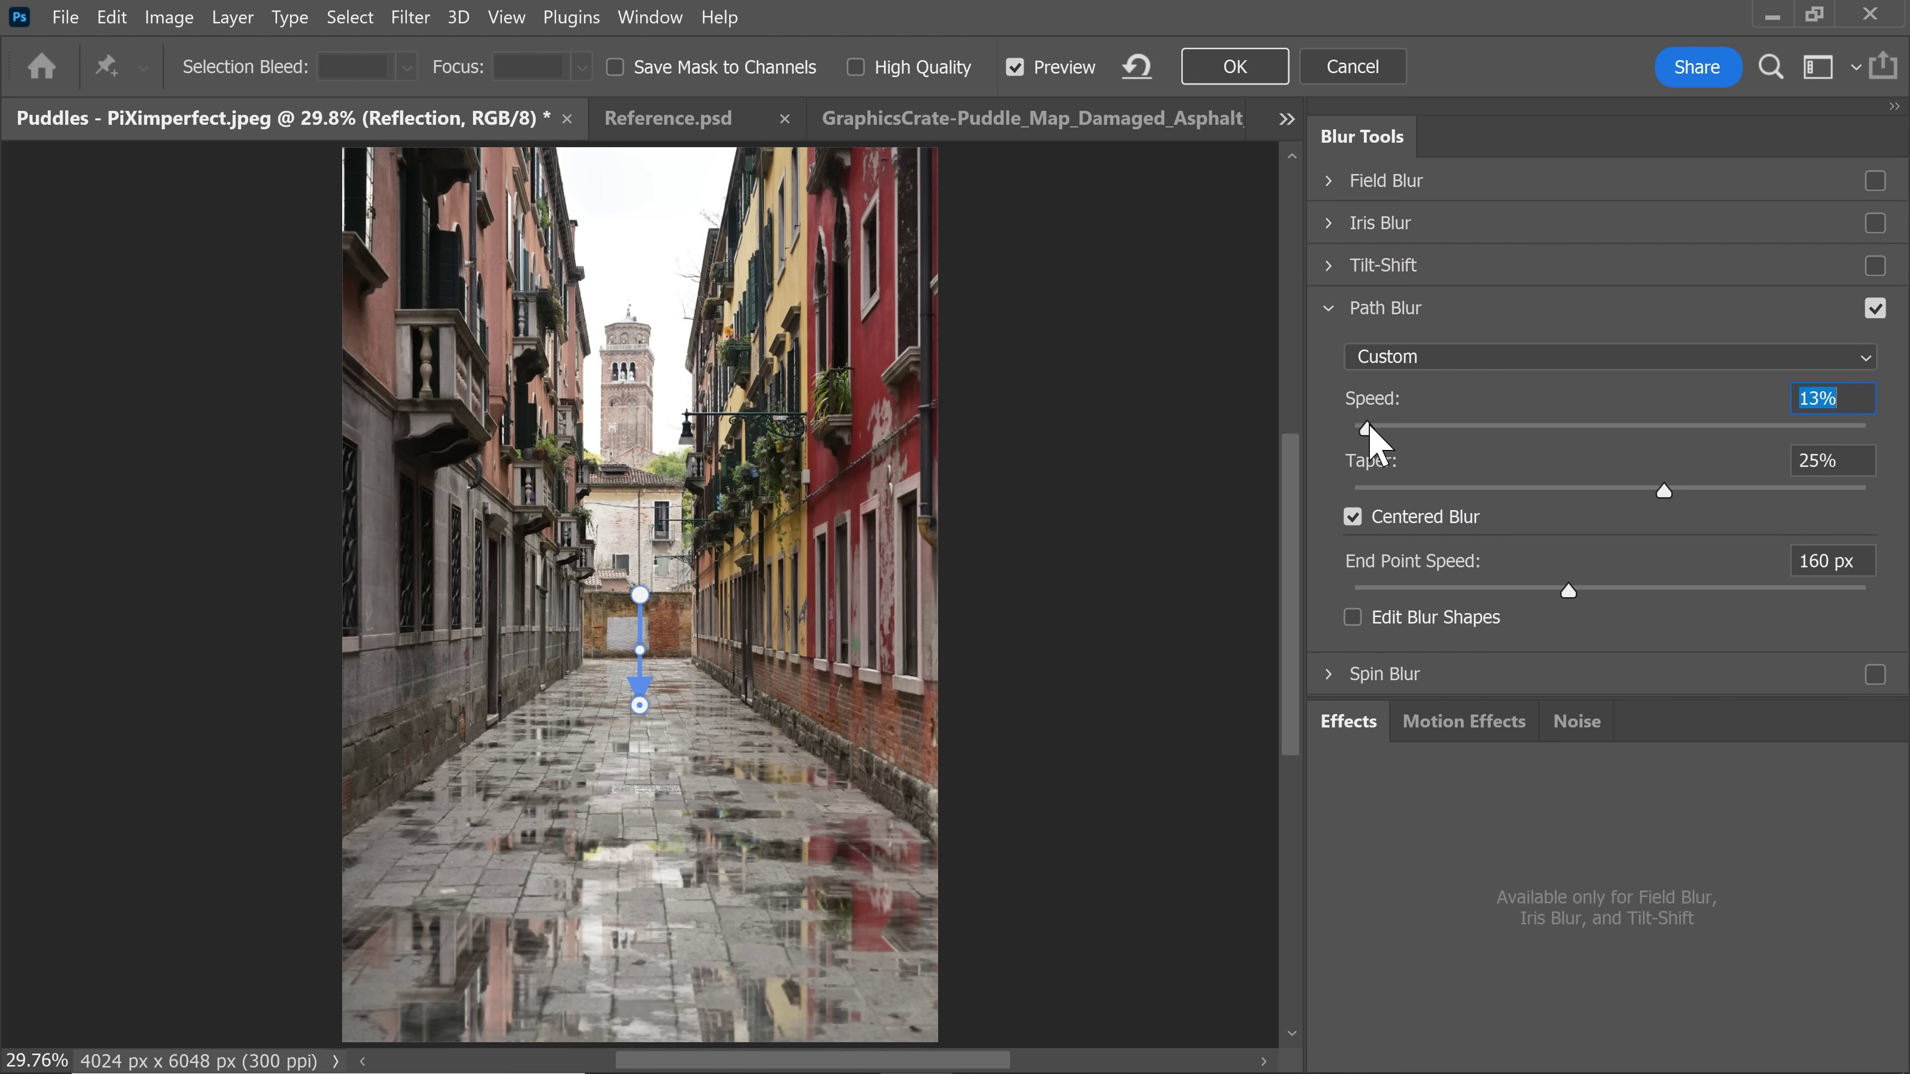
{"action": "left_click", "coordinate": [1236, 69]}
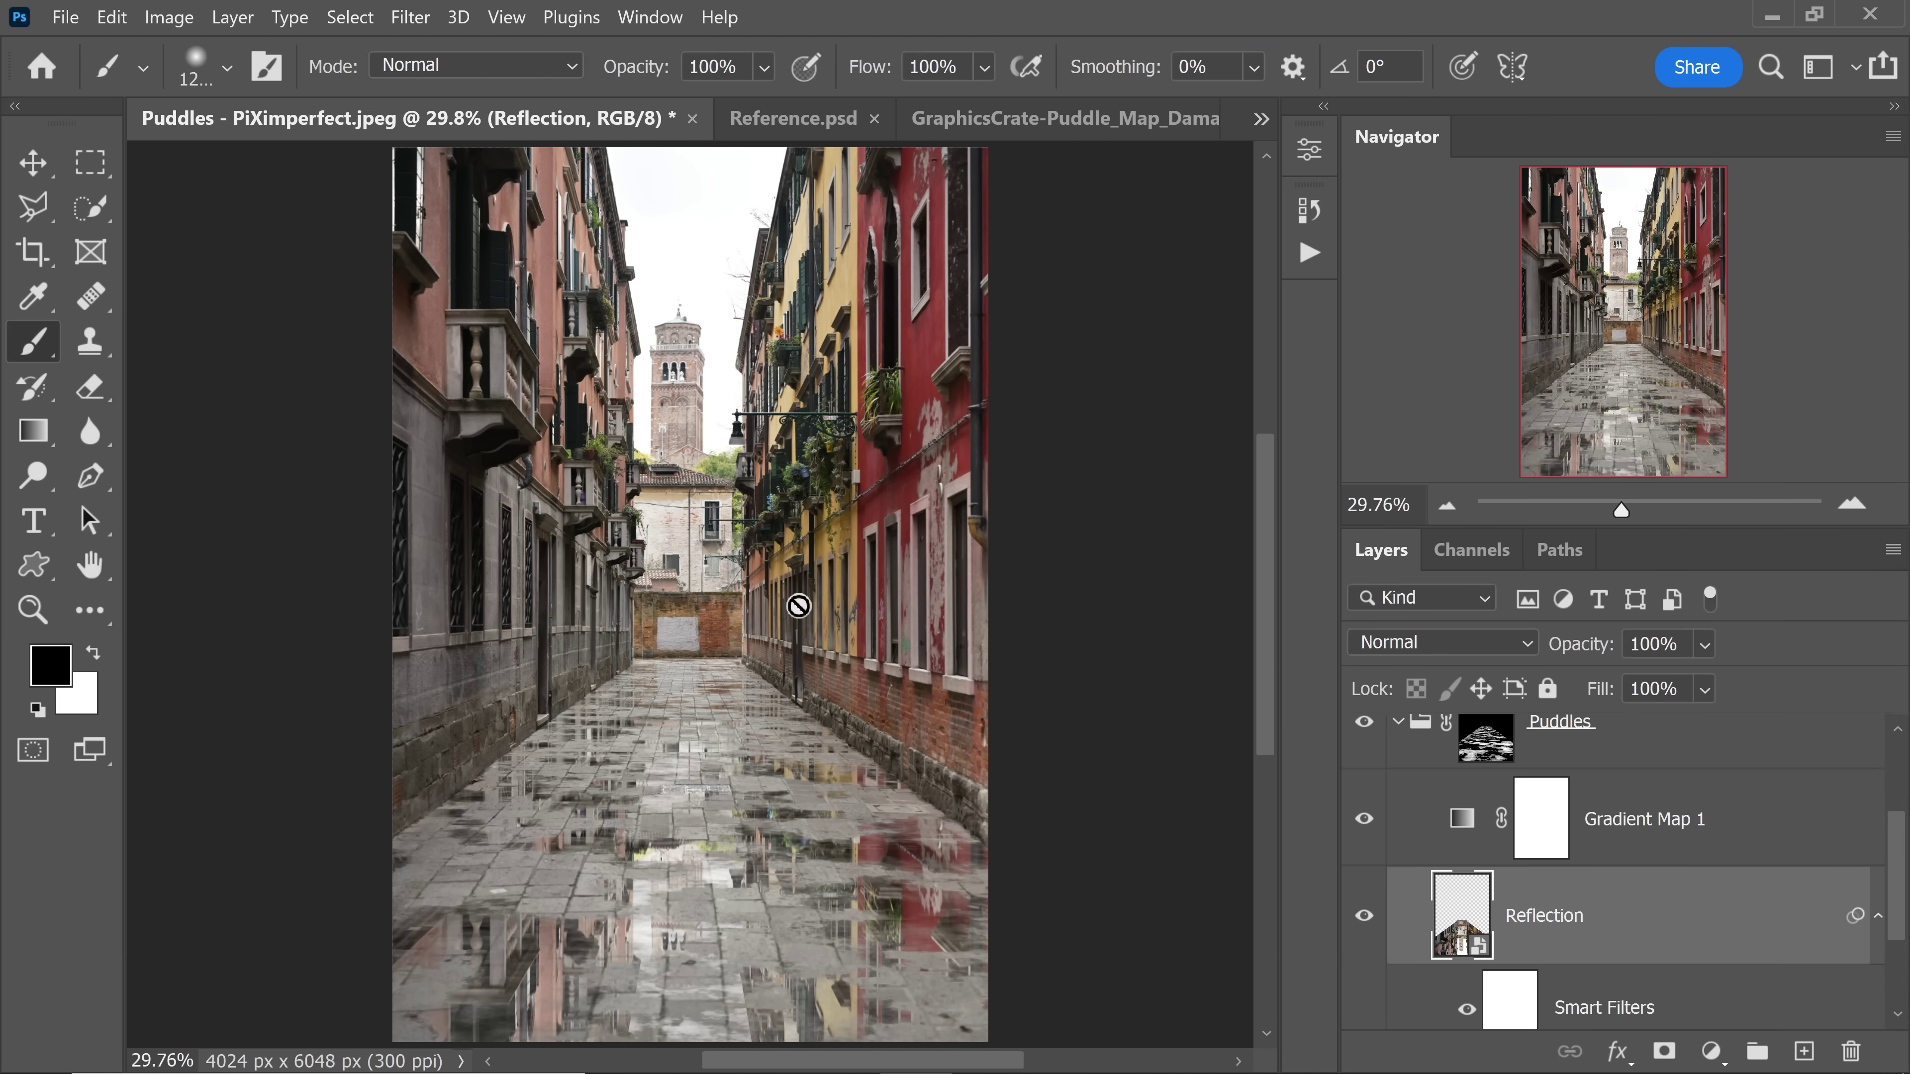
Step: Check the reflection with and without its smart filter, and lower the Path Blur's Speed to 6%
{"action": "scroll", "coordinate": [789, 606], "scroll_direction": "up", "scroll_amount": 10}
{"action": "left_click_drag", "start_coordinate": [853, 947], "coordinate": [878, 658]}
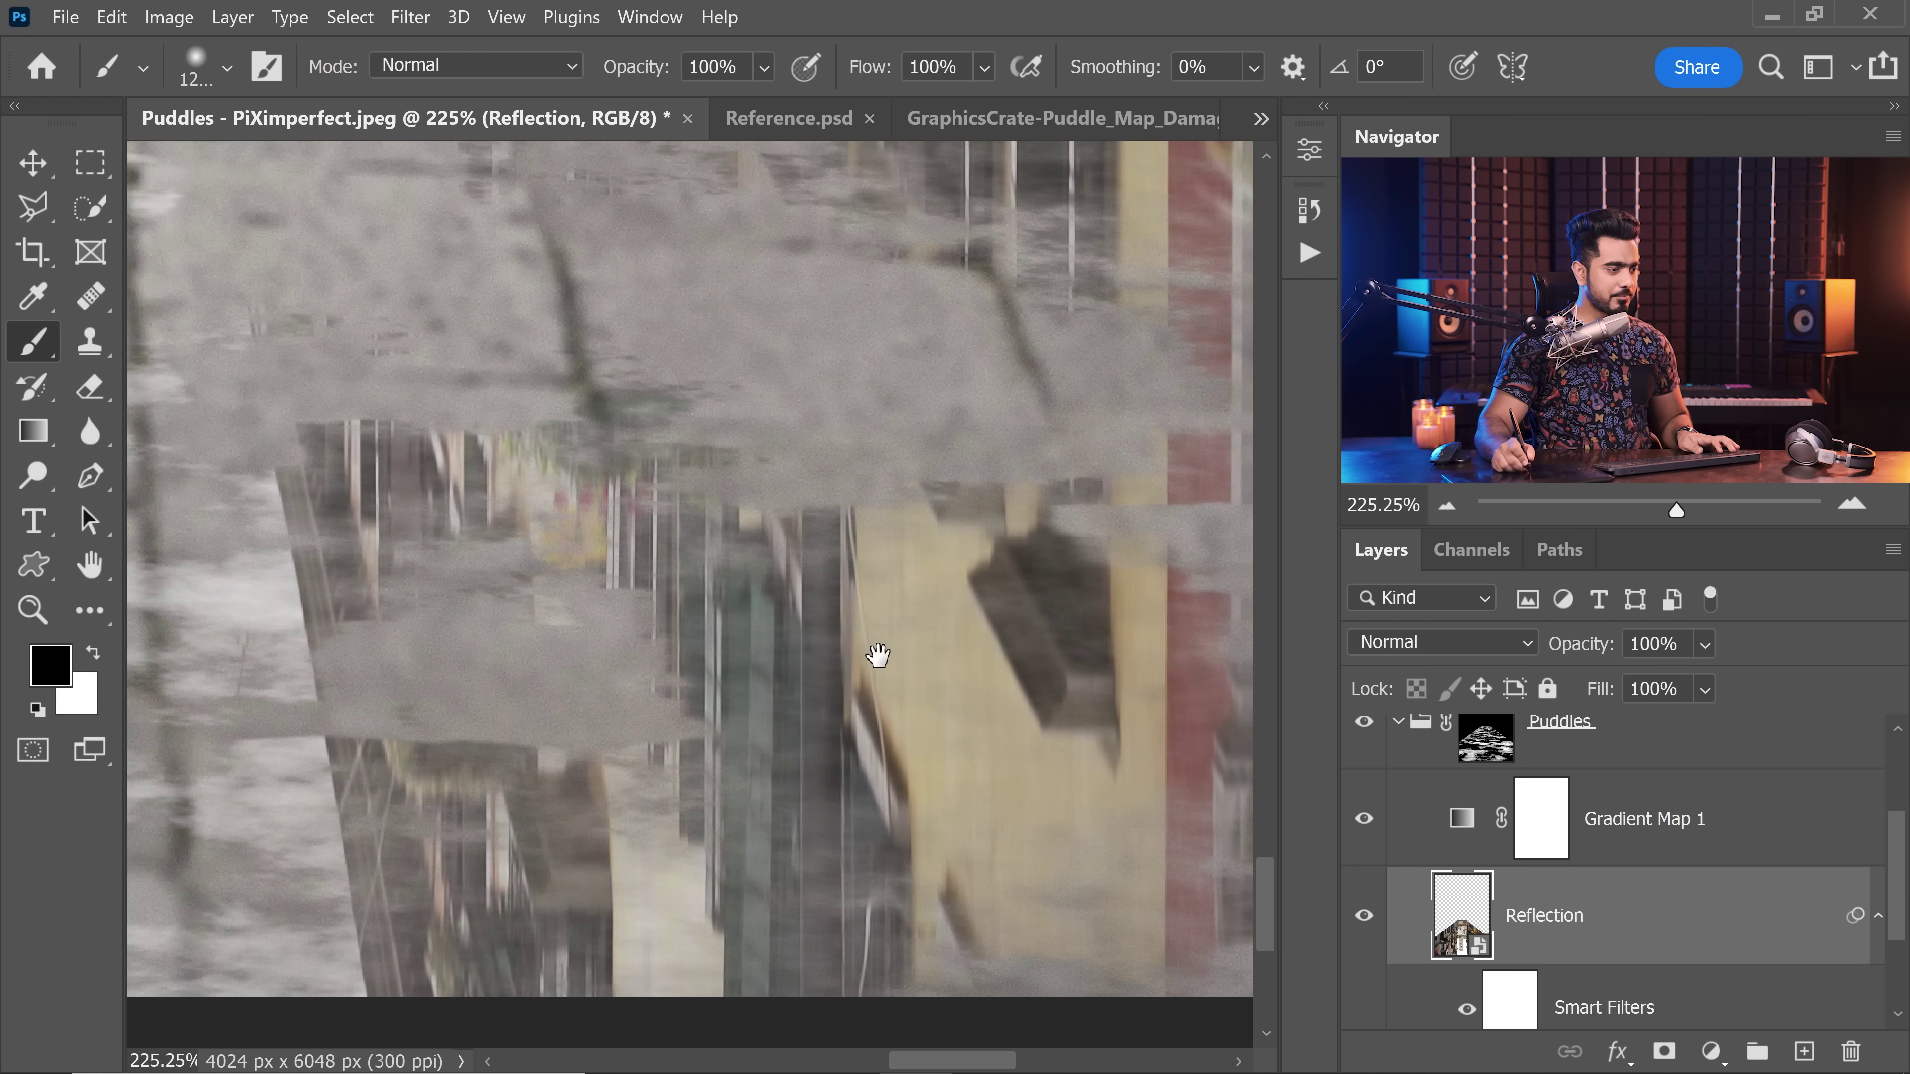
{"action": "left_click", "coordinate": [1467, 1008]}
{"action": "left_click", "coordinate": [1467, 1008]}
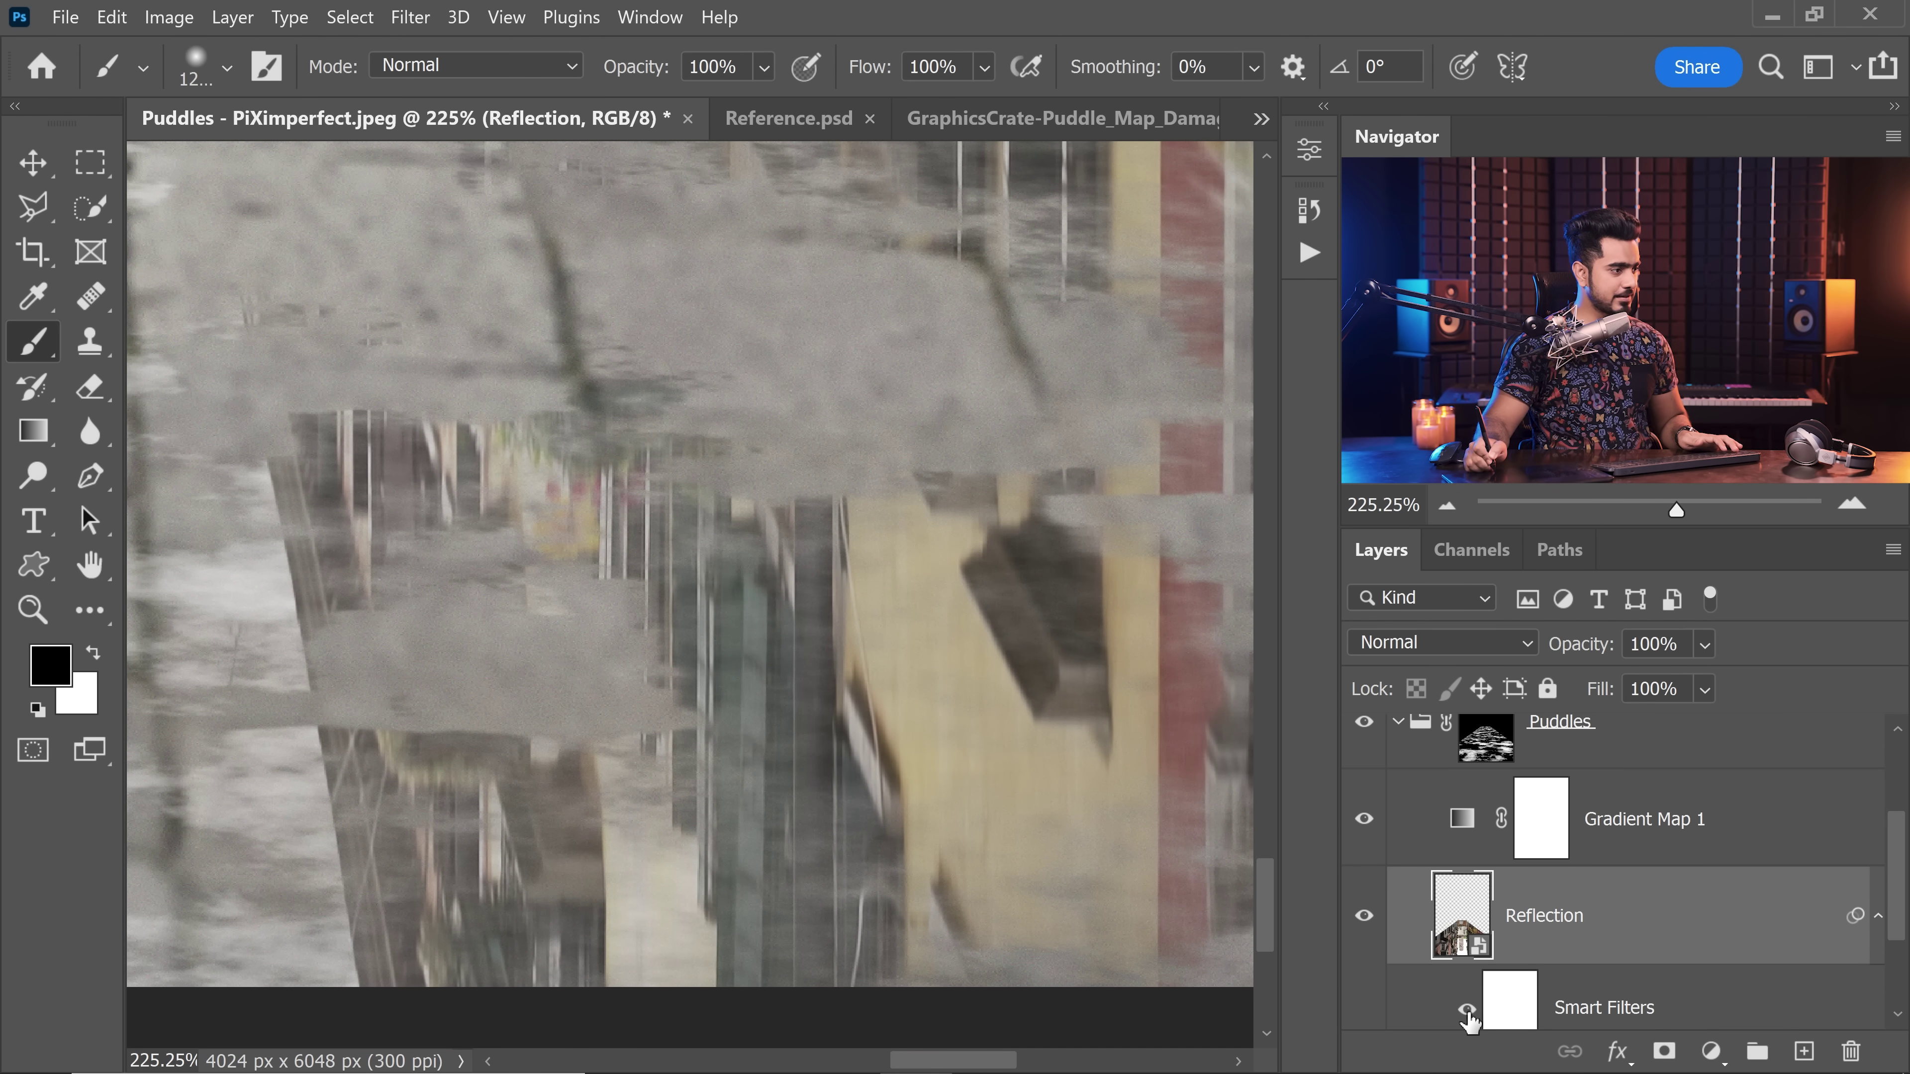
{"action": "scroll", "coordinate": [1541, 948], "scroll_direction": "down", "scroll_amount": 2}
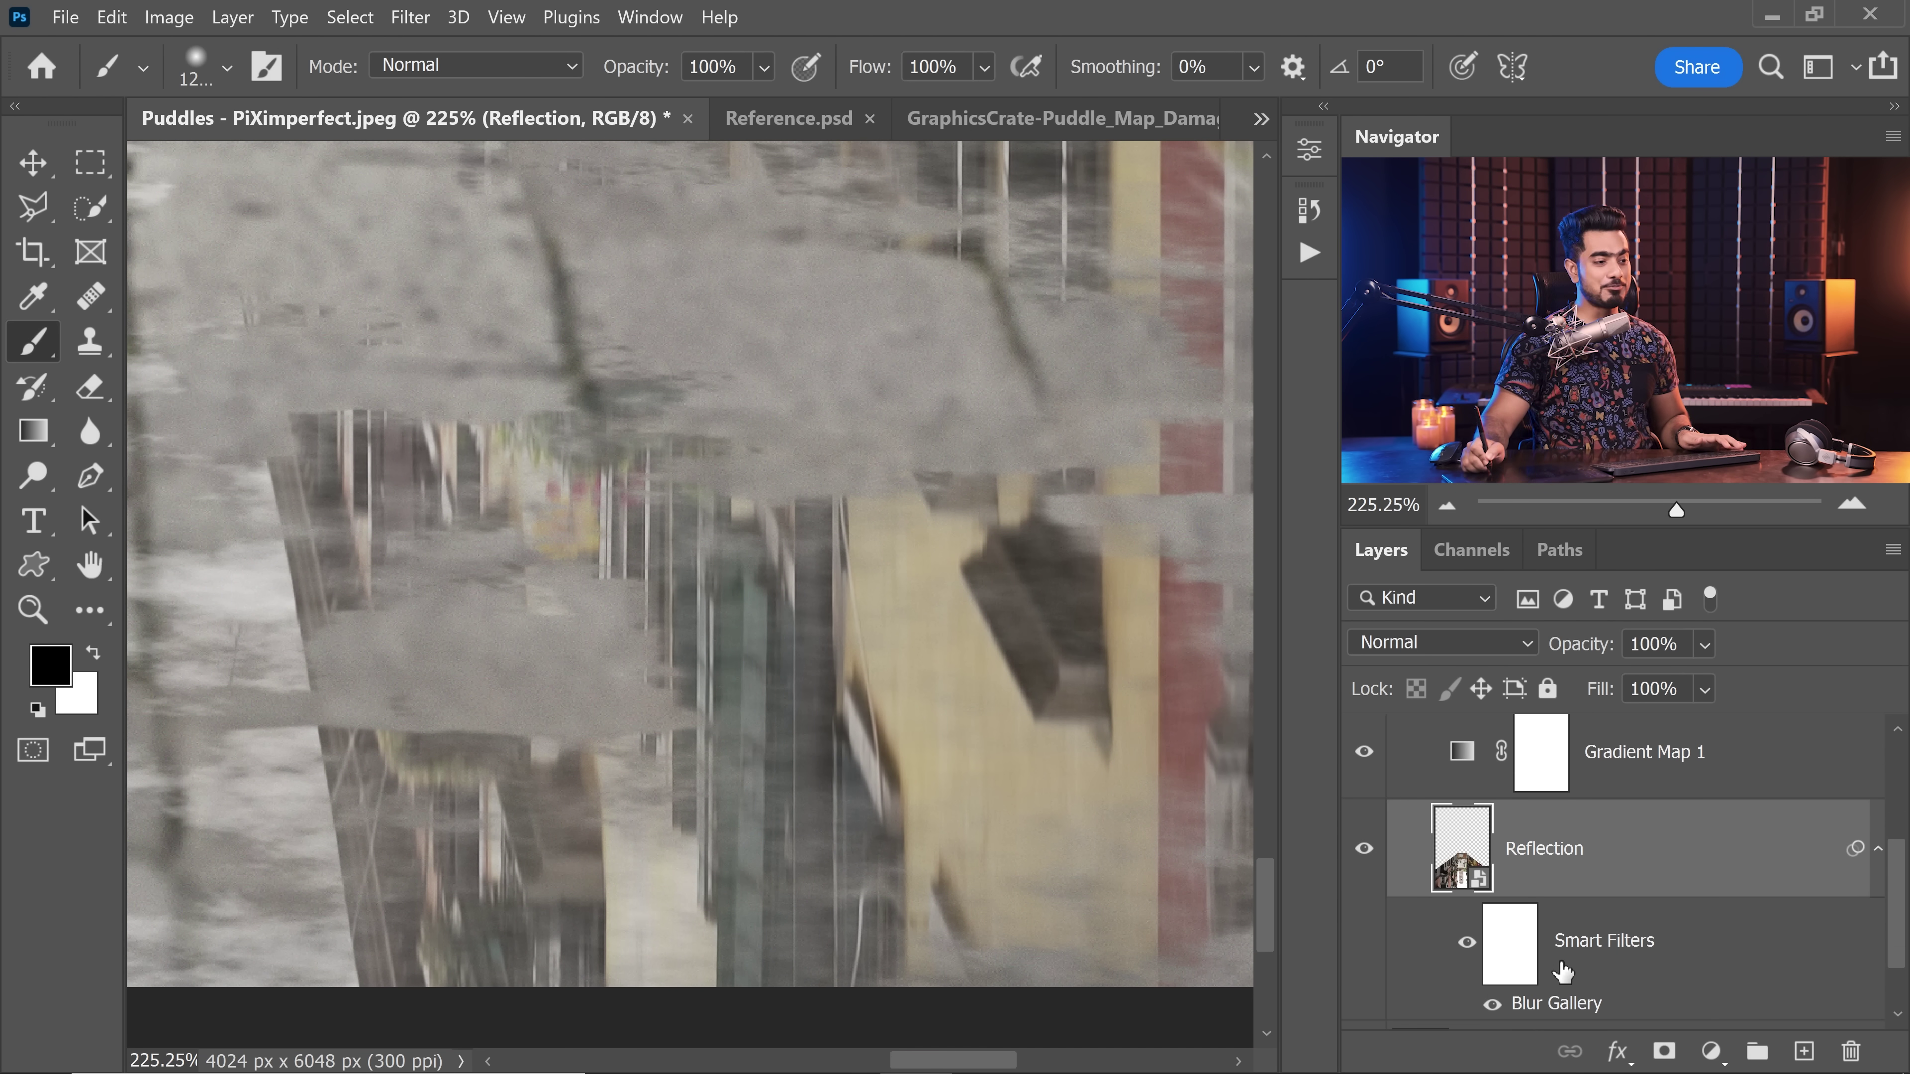
{"action": "double_click", "coordinate": [1561, 1007]}
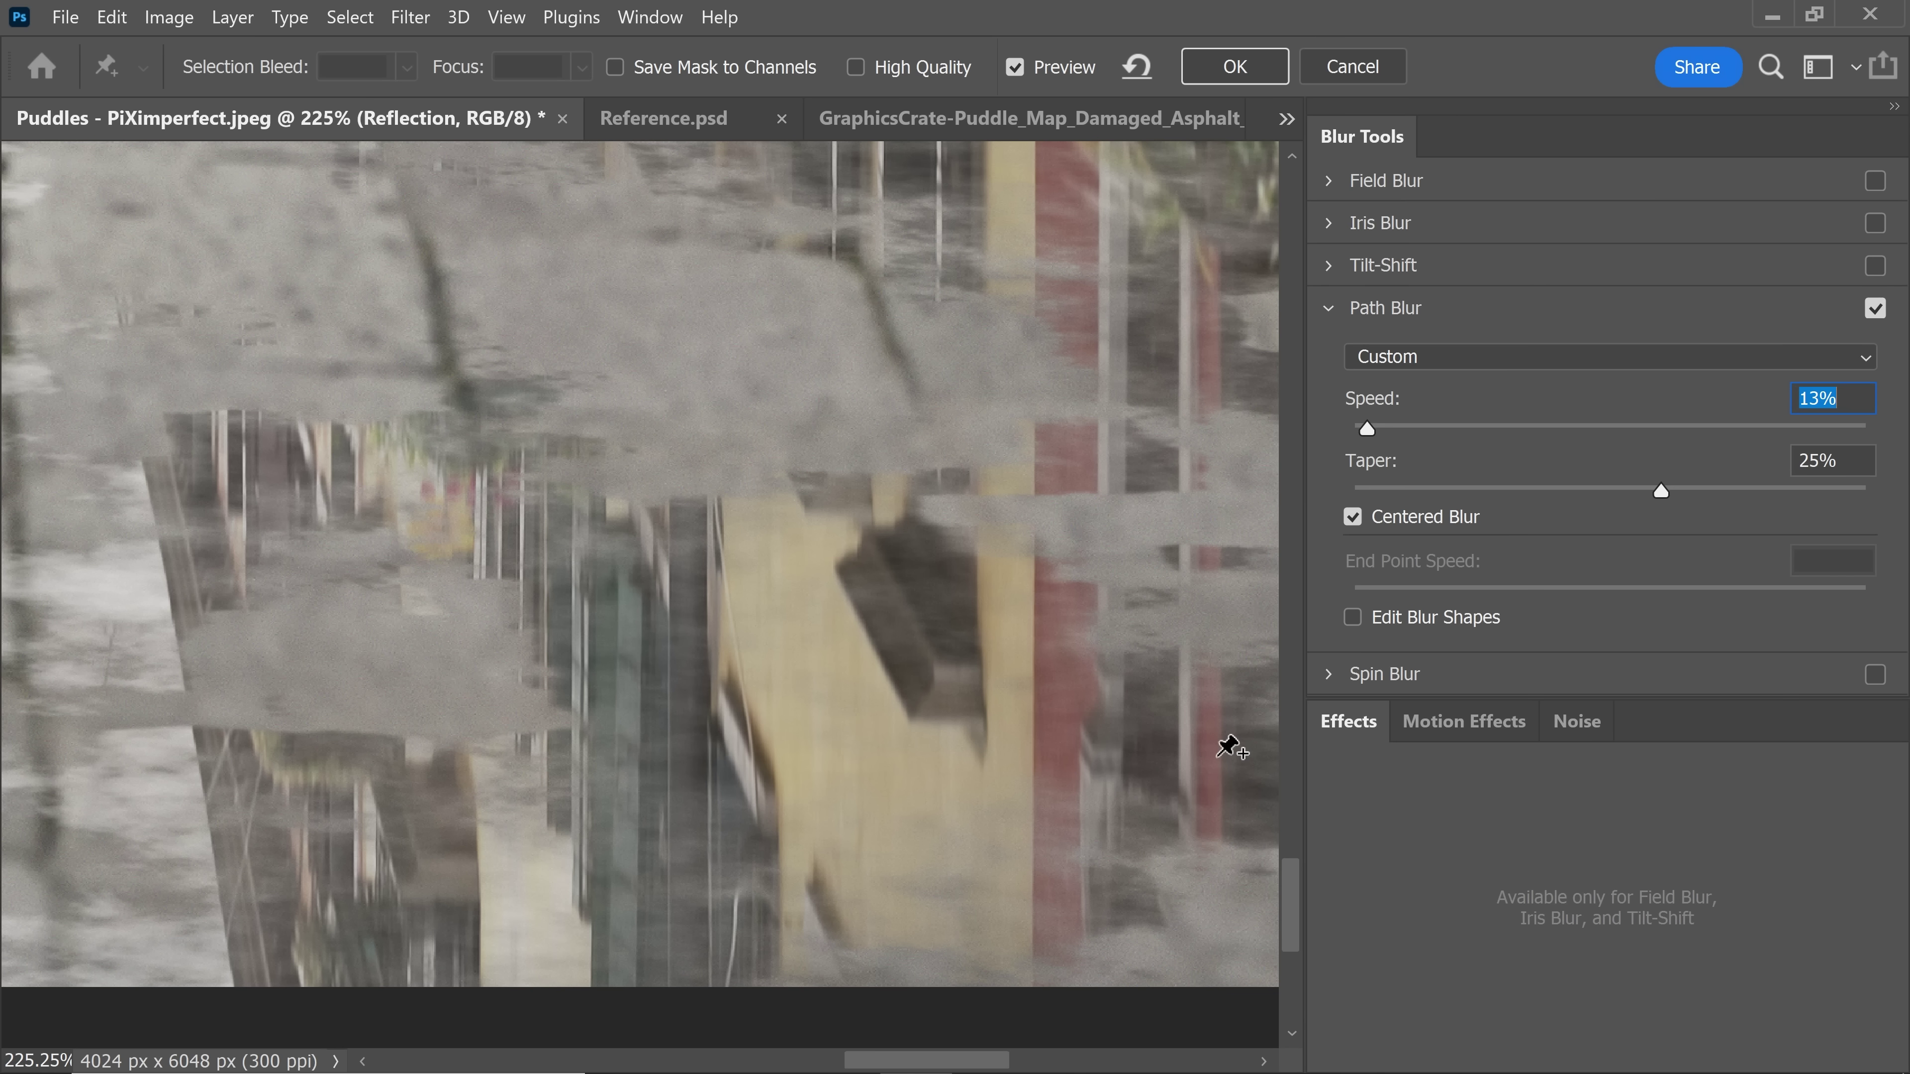
{"action": "left_click_drag", "start_coordinate": [1365, 435], "coordinate": [1361, 434]}
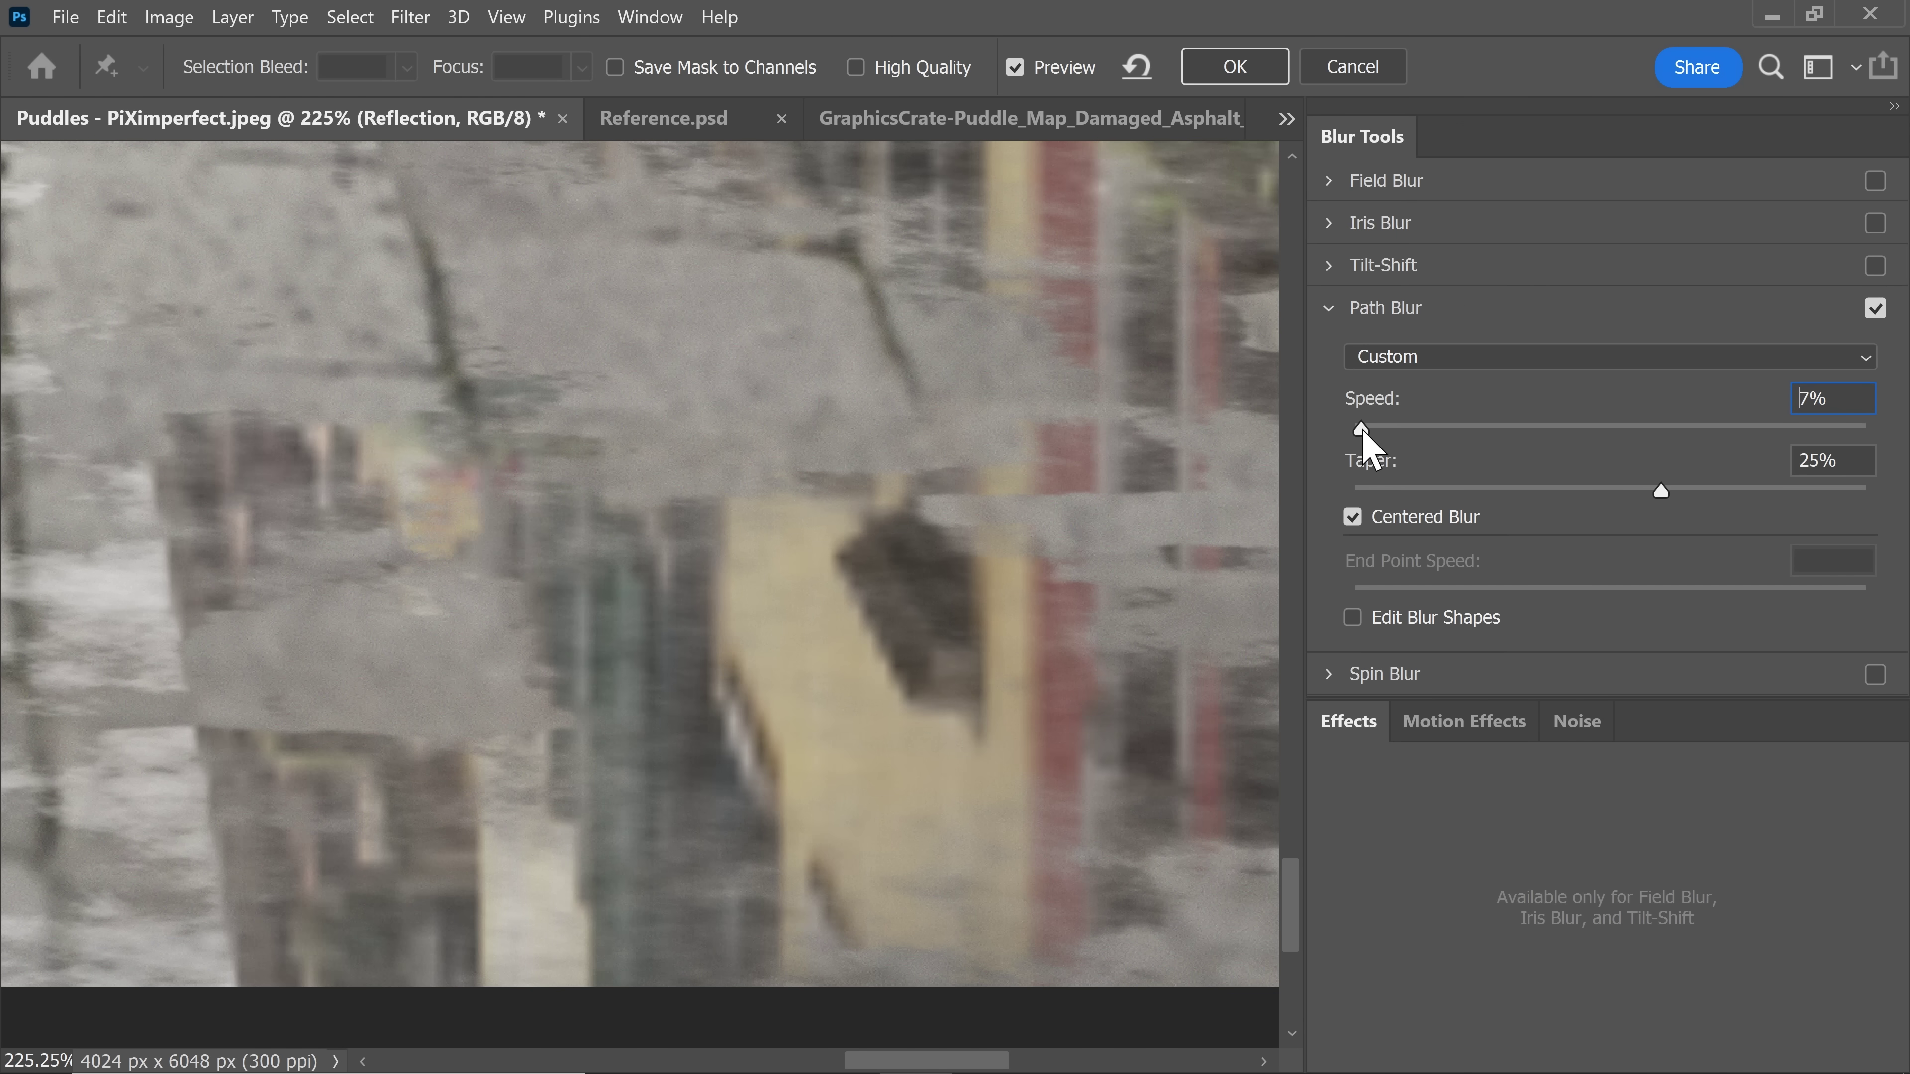
{"action": "left_click", "coordinate": [1229, 71]}
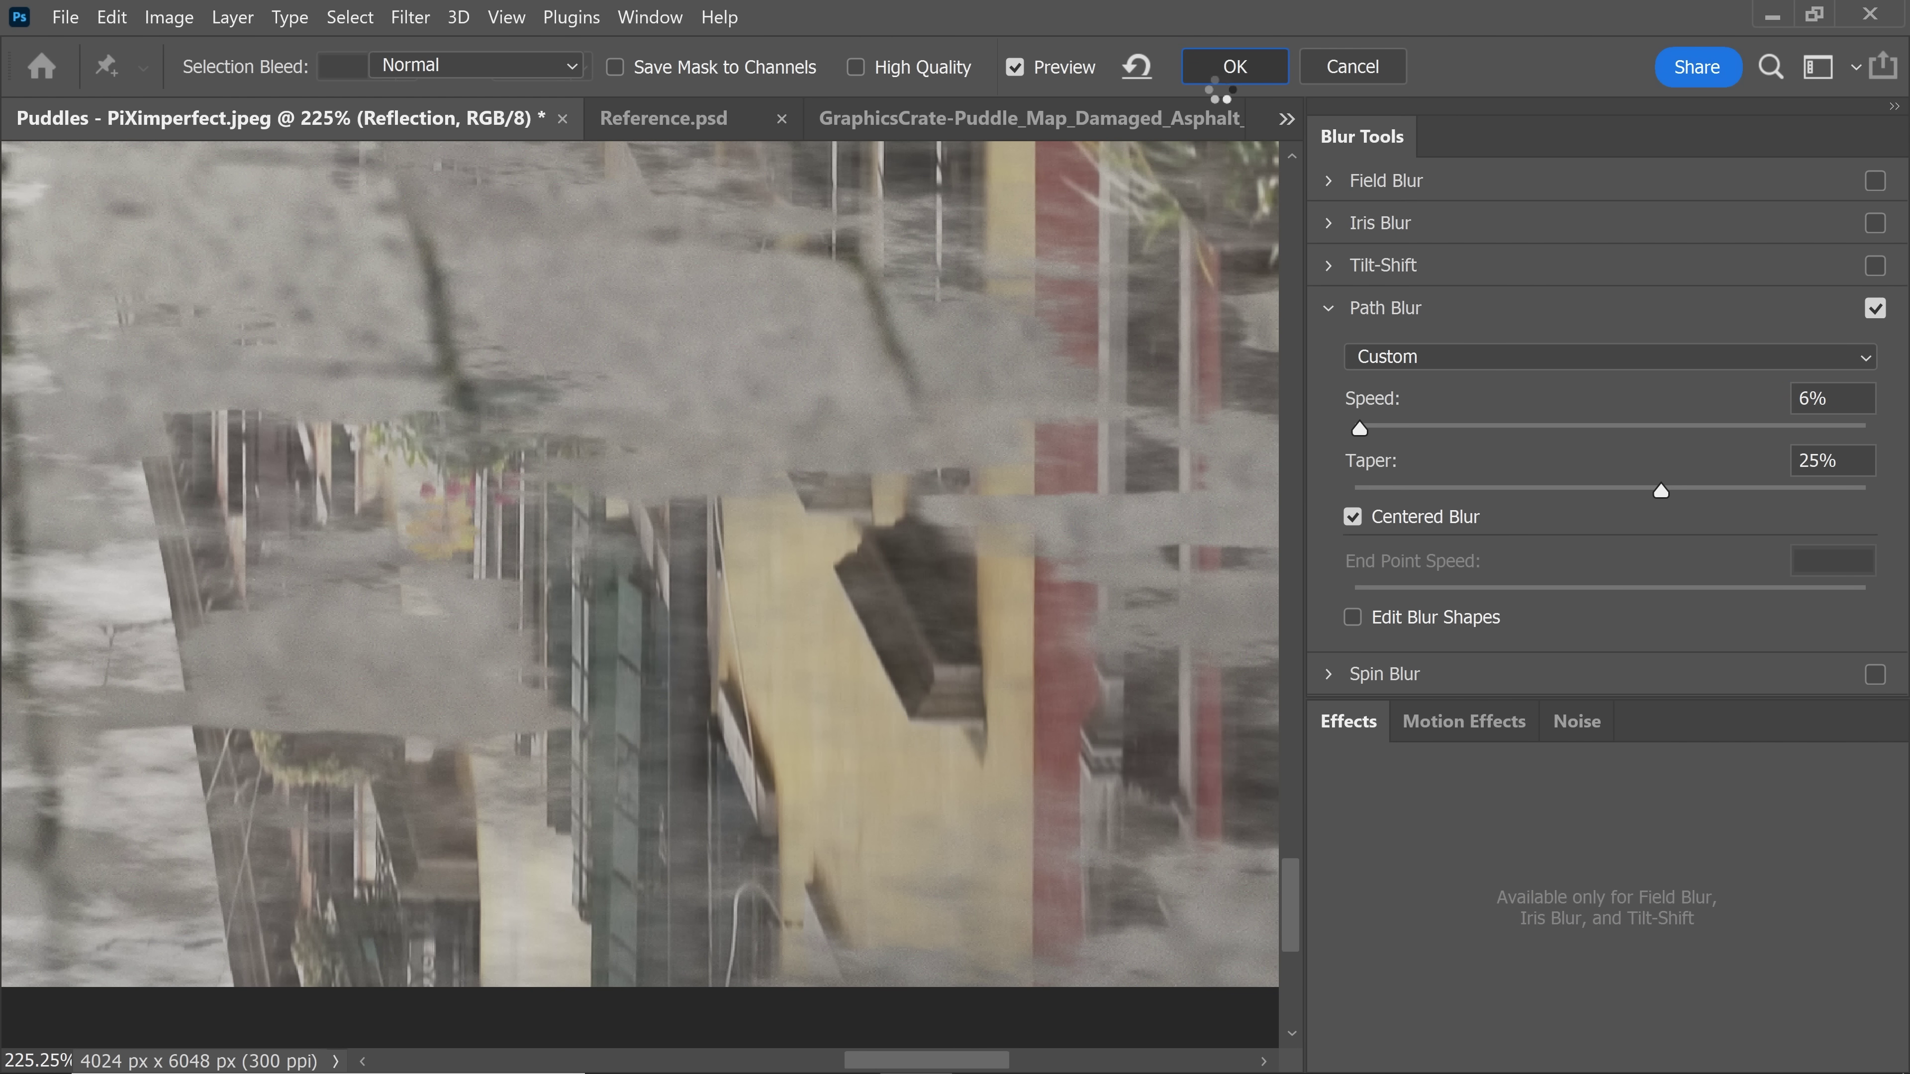
Step: Compare the whole puddle image with the finished version in Reference.psd by alternating between the two documents
{"action": "key", "text": "ctrl+0"}
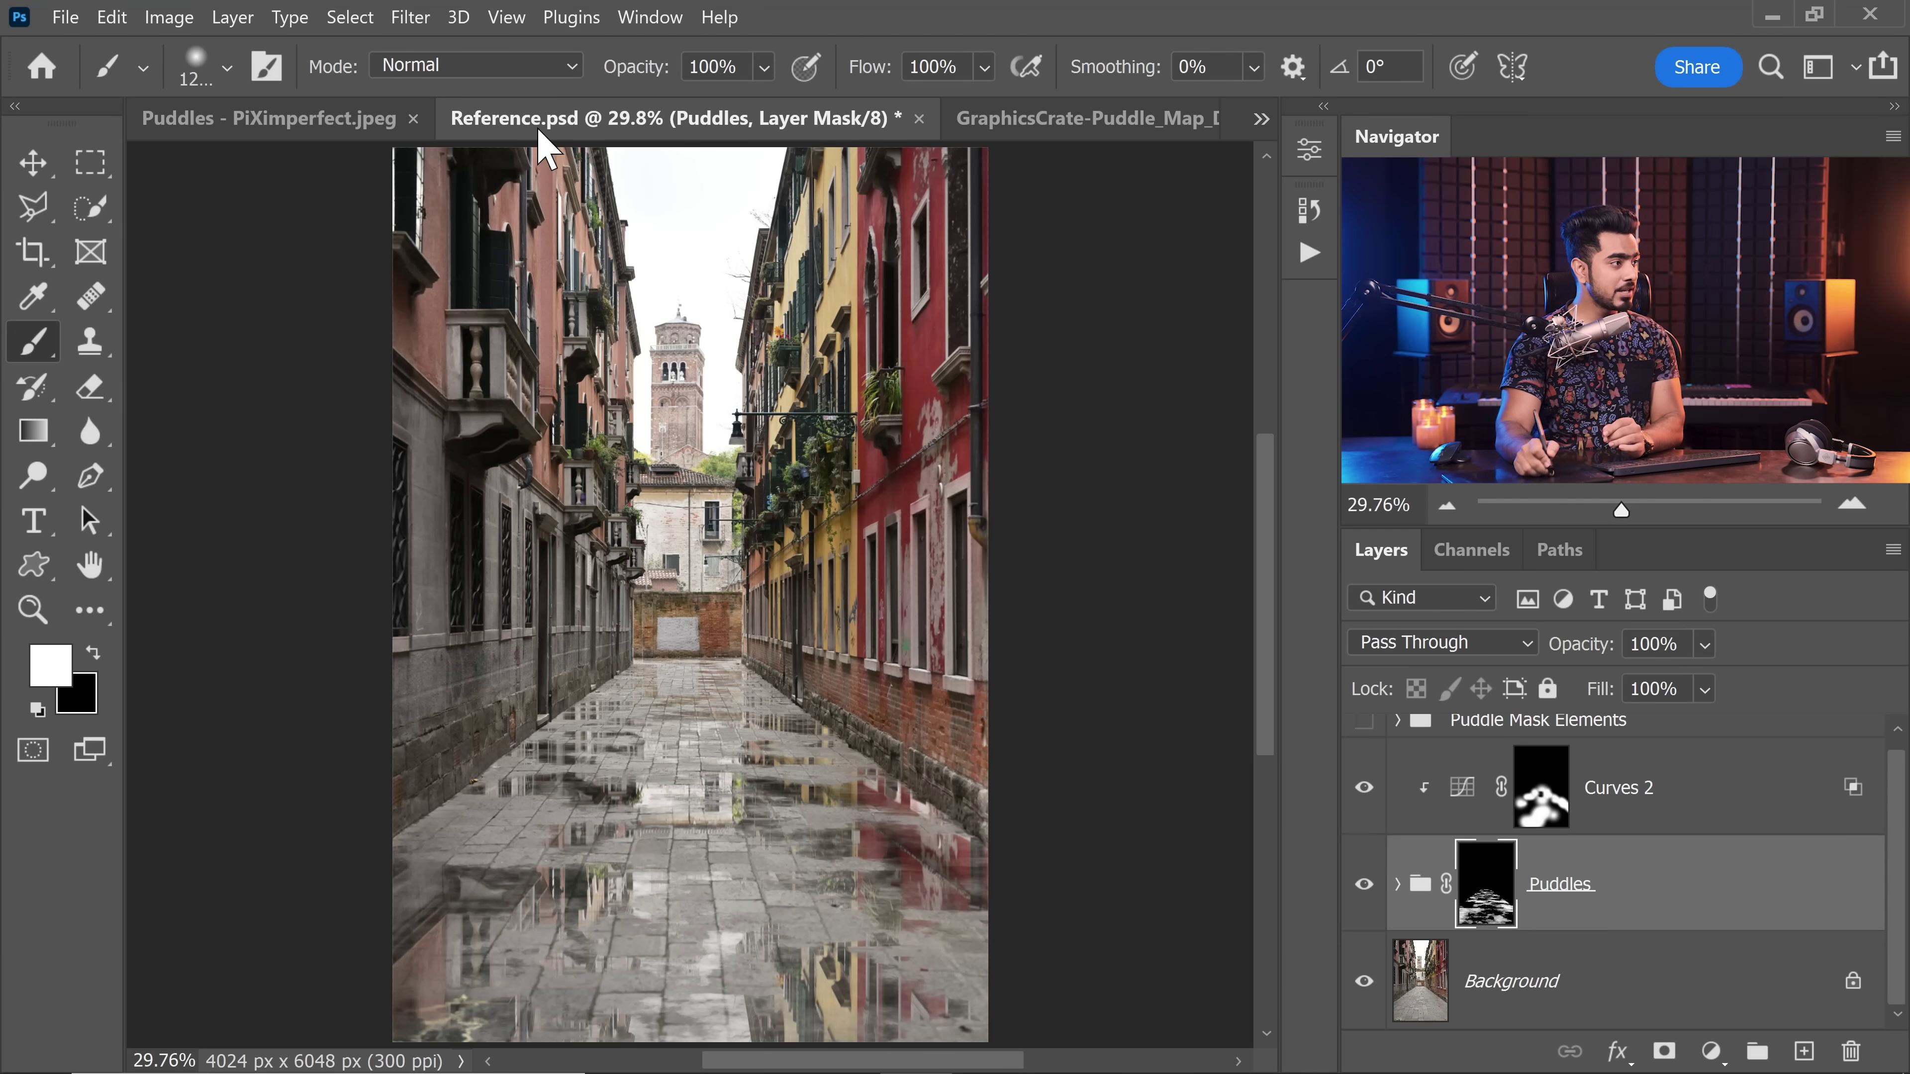
{"action": "left_click", "coordinate": [435, 137]}
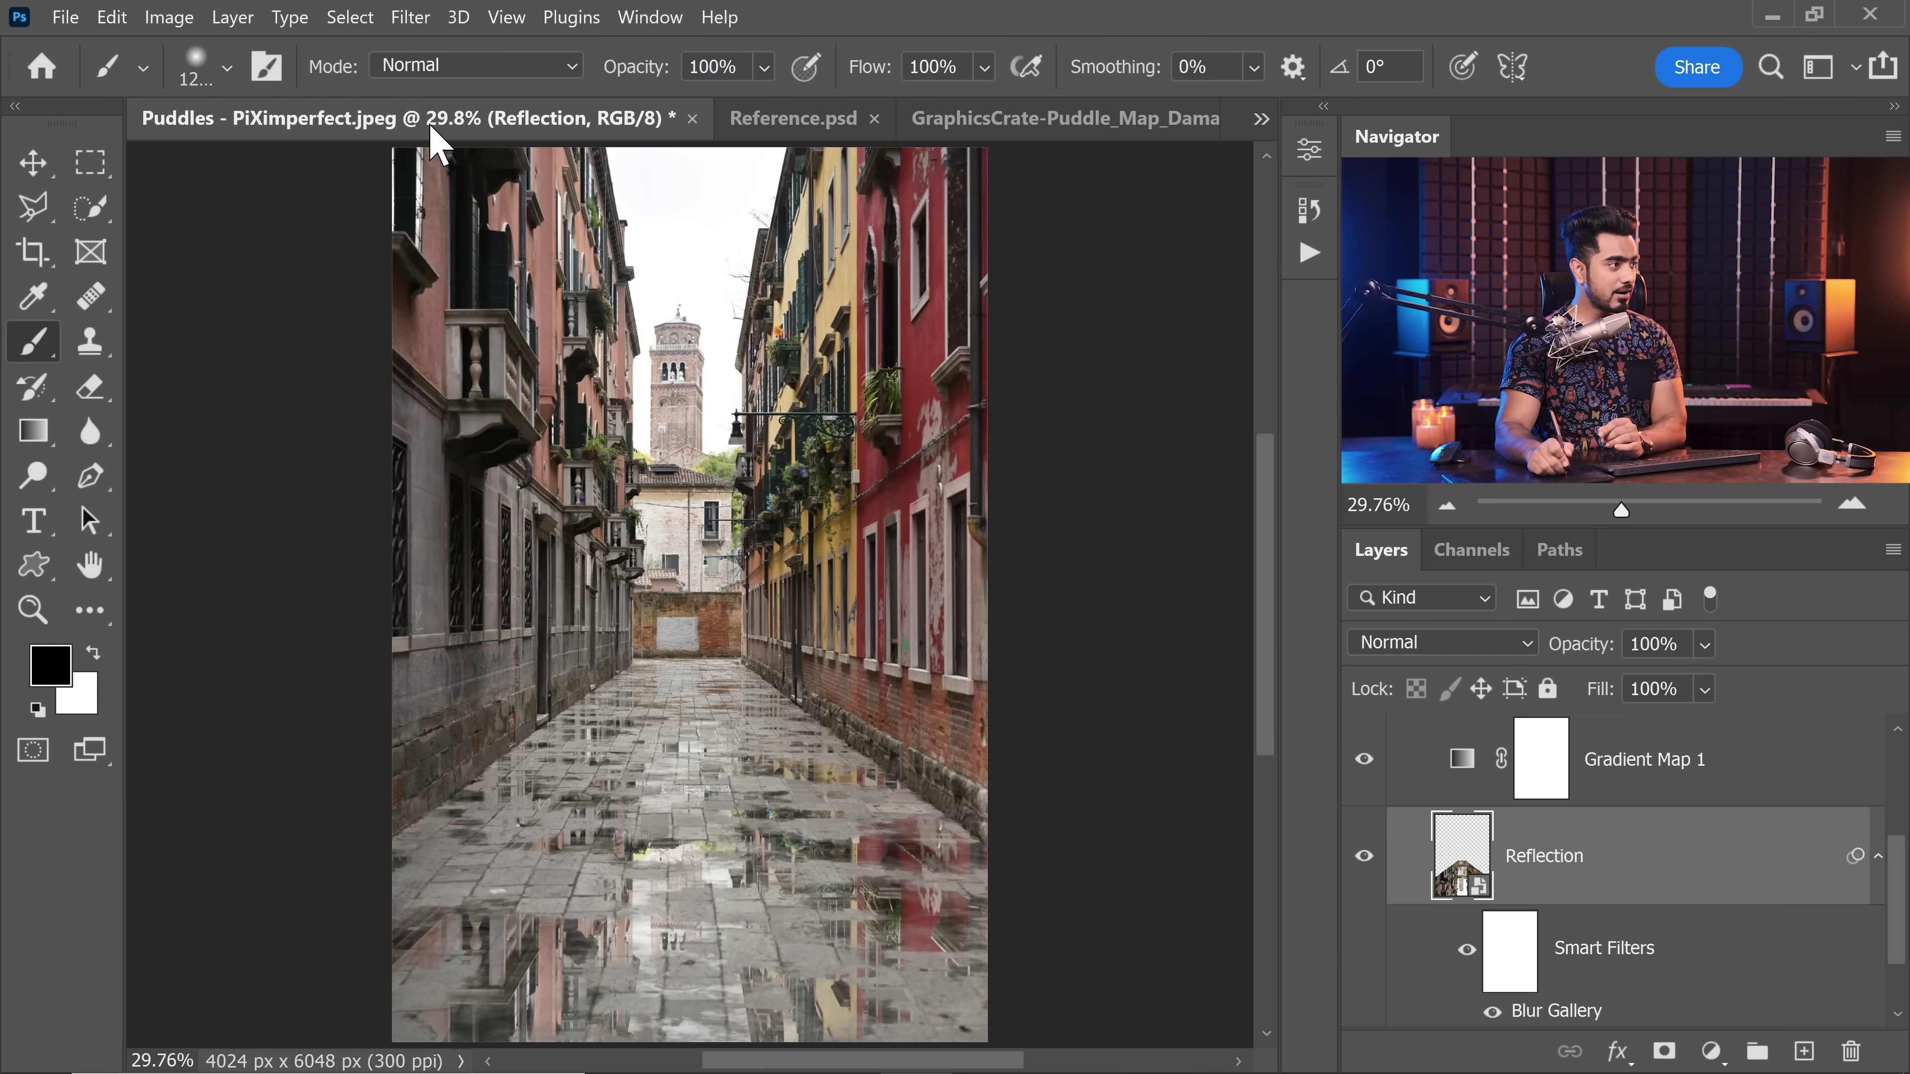
{"action": "left_click", "coordinate": [798, 122]}
{"action": "key", "text": "x"}
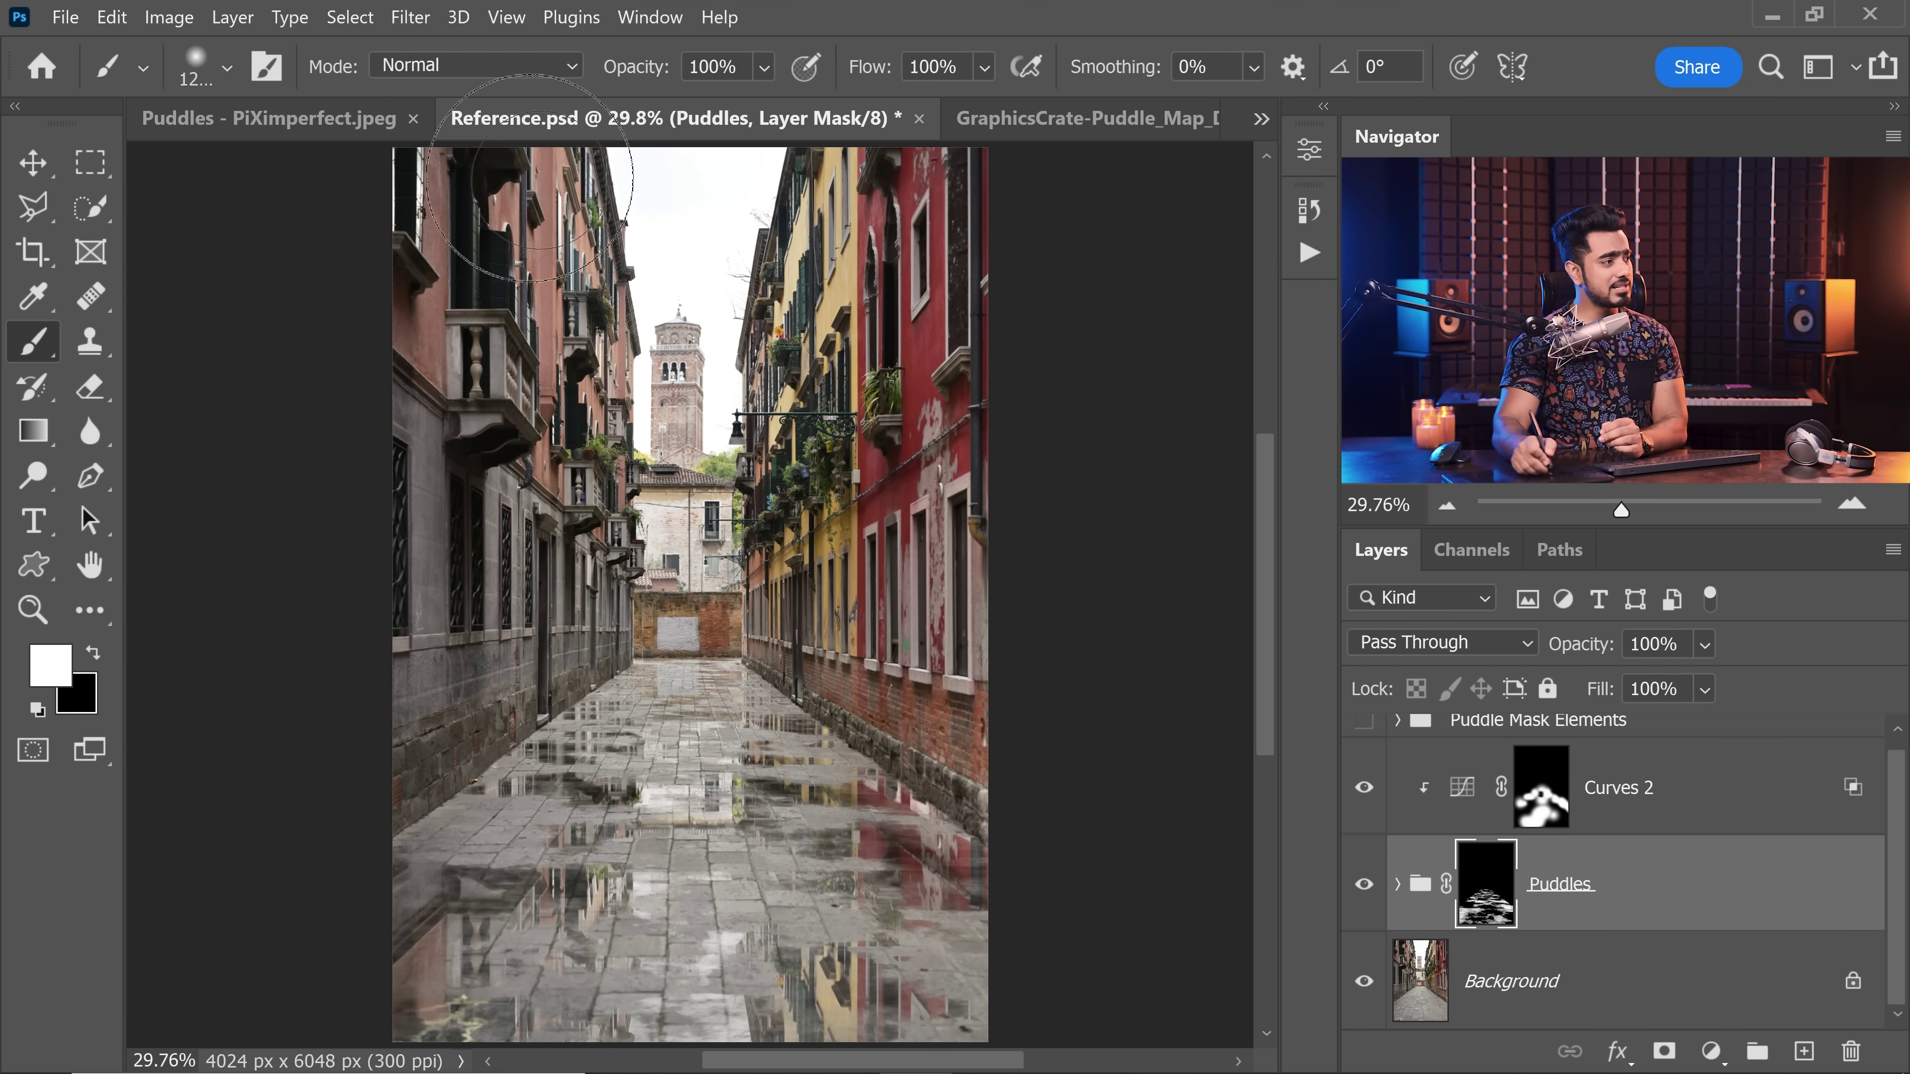
{"action": "left_click", "coordinate": [327, 126]}
{"action": "key", "text": "x"}
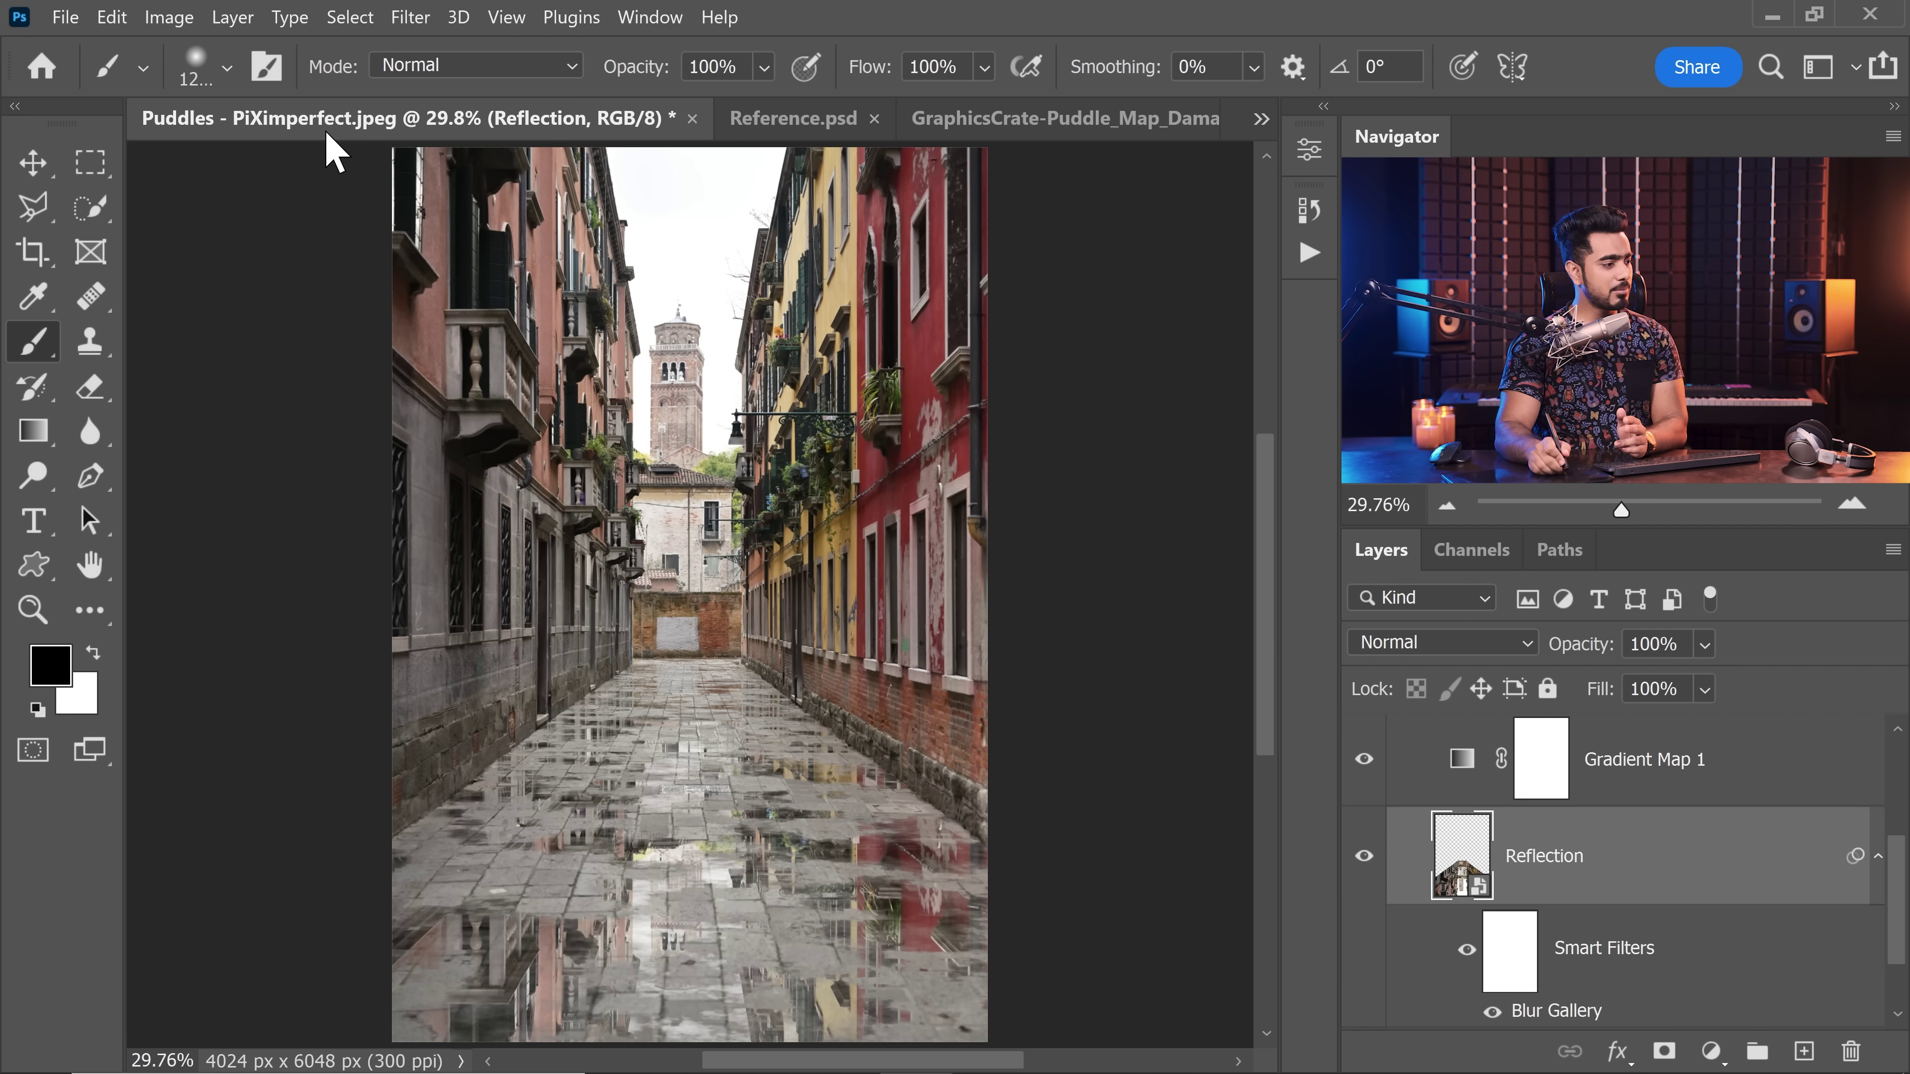
{"action": "left_click", "coordinate": [793, 118]}
{"action": "key", "text": "x"}
{"action": "left_click", "coordinate": [320, 121]}
{"action": "key", "text": "x"}
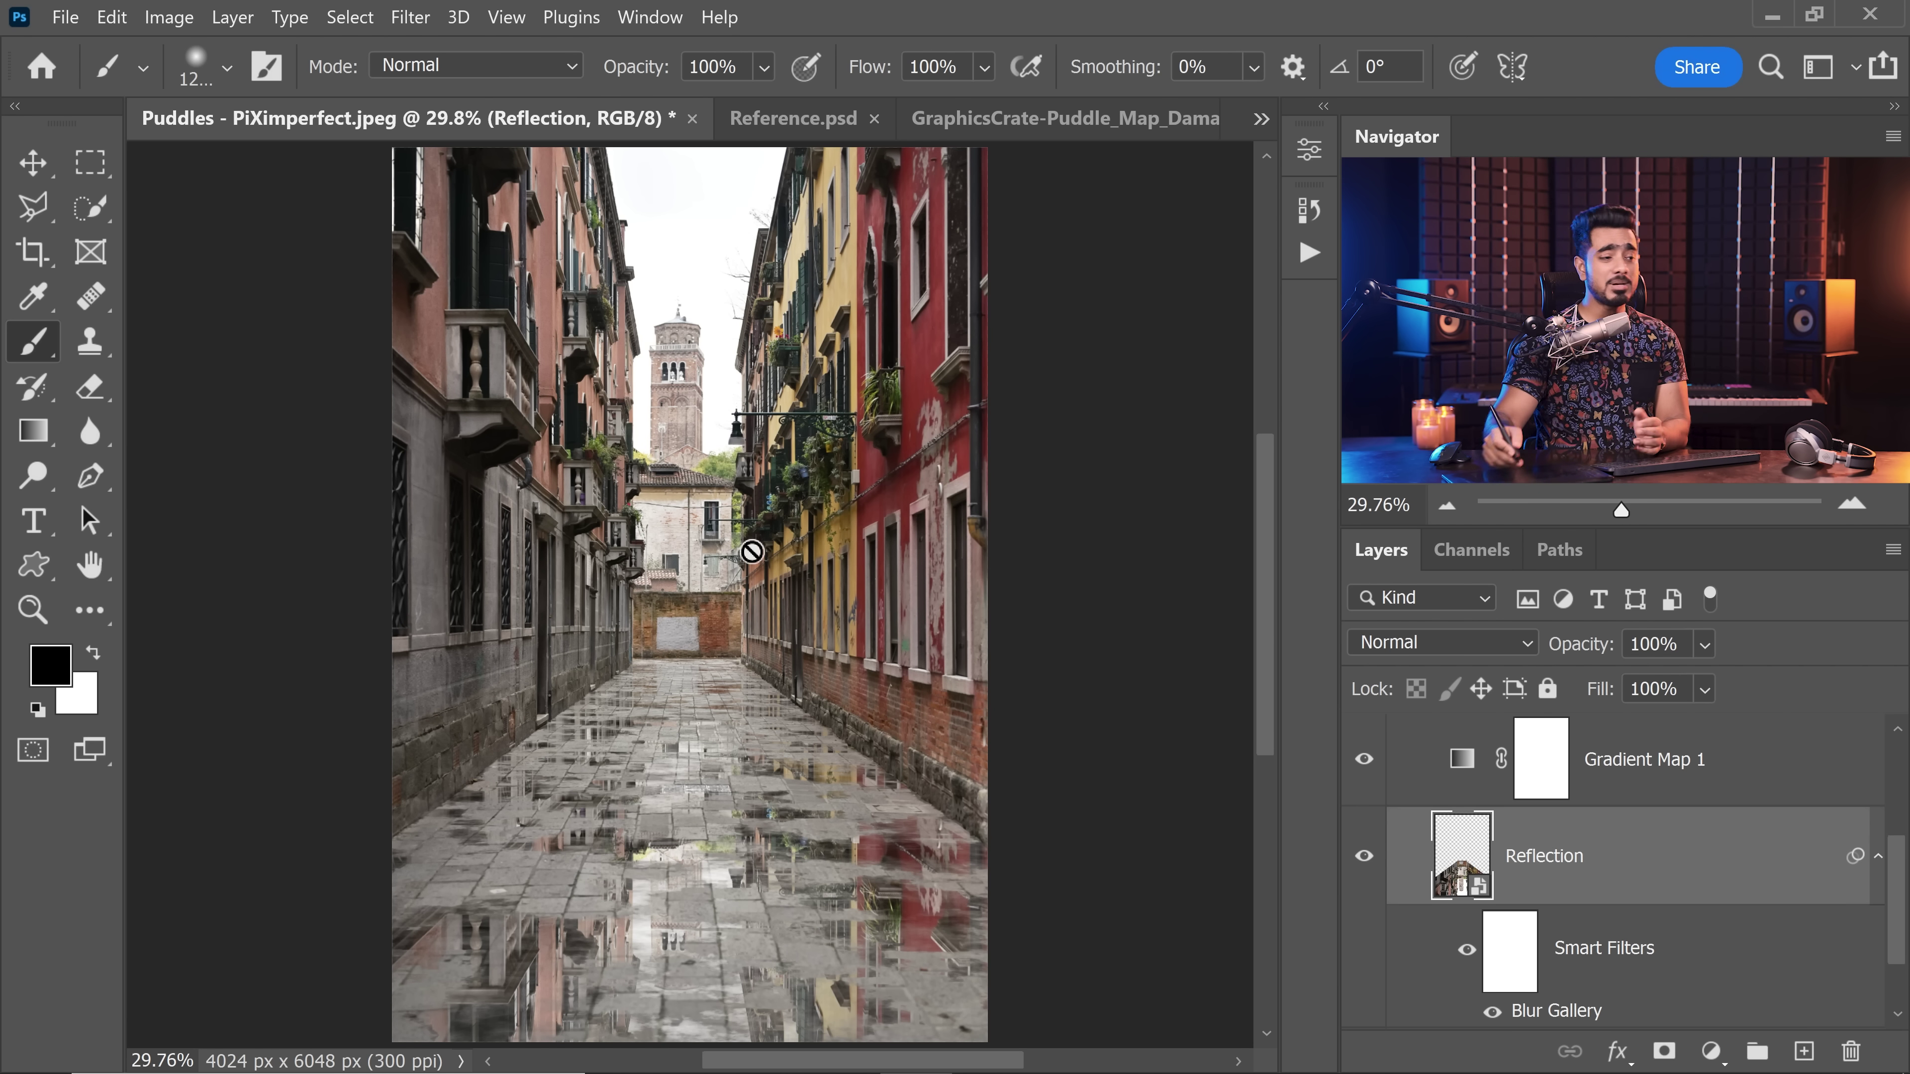
Step: Add a Vibrance adjustment layer above Curves 2 and slightly raise its Vibrance
{"action": "left_click", "coordinate": [1726, 804]}
{"action": "key", "text": "x"}
{"action": "scroll", "coordinate": [1865, 809], "scroll_direction": "up", "scroll_amount": 3}
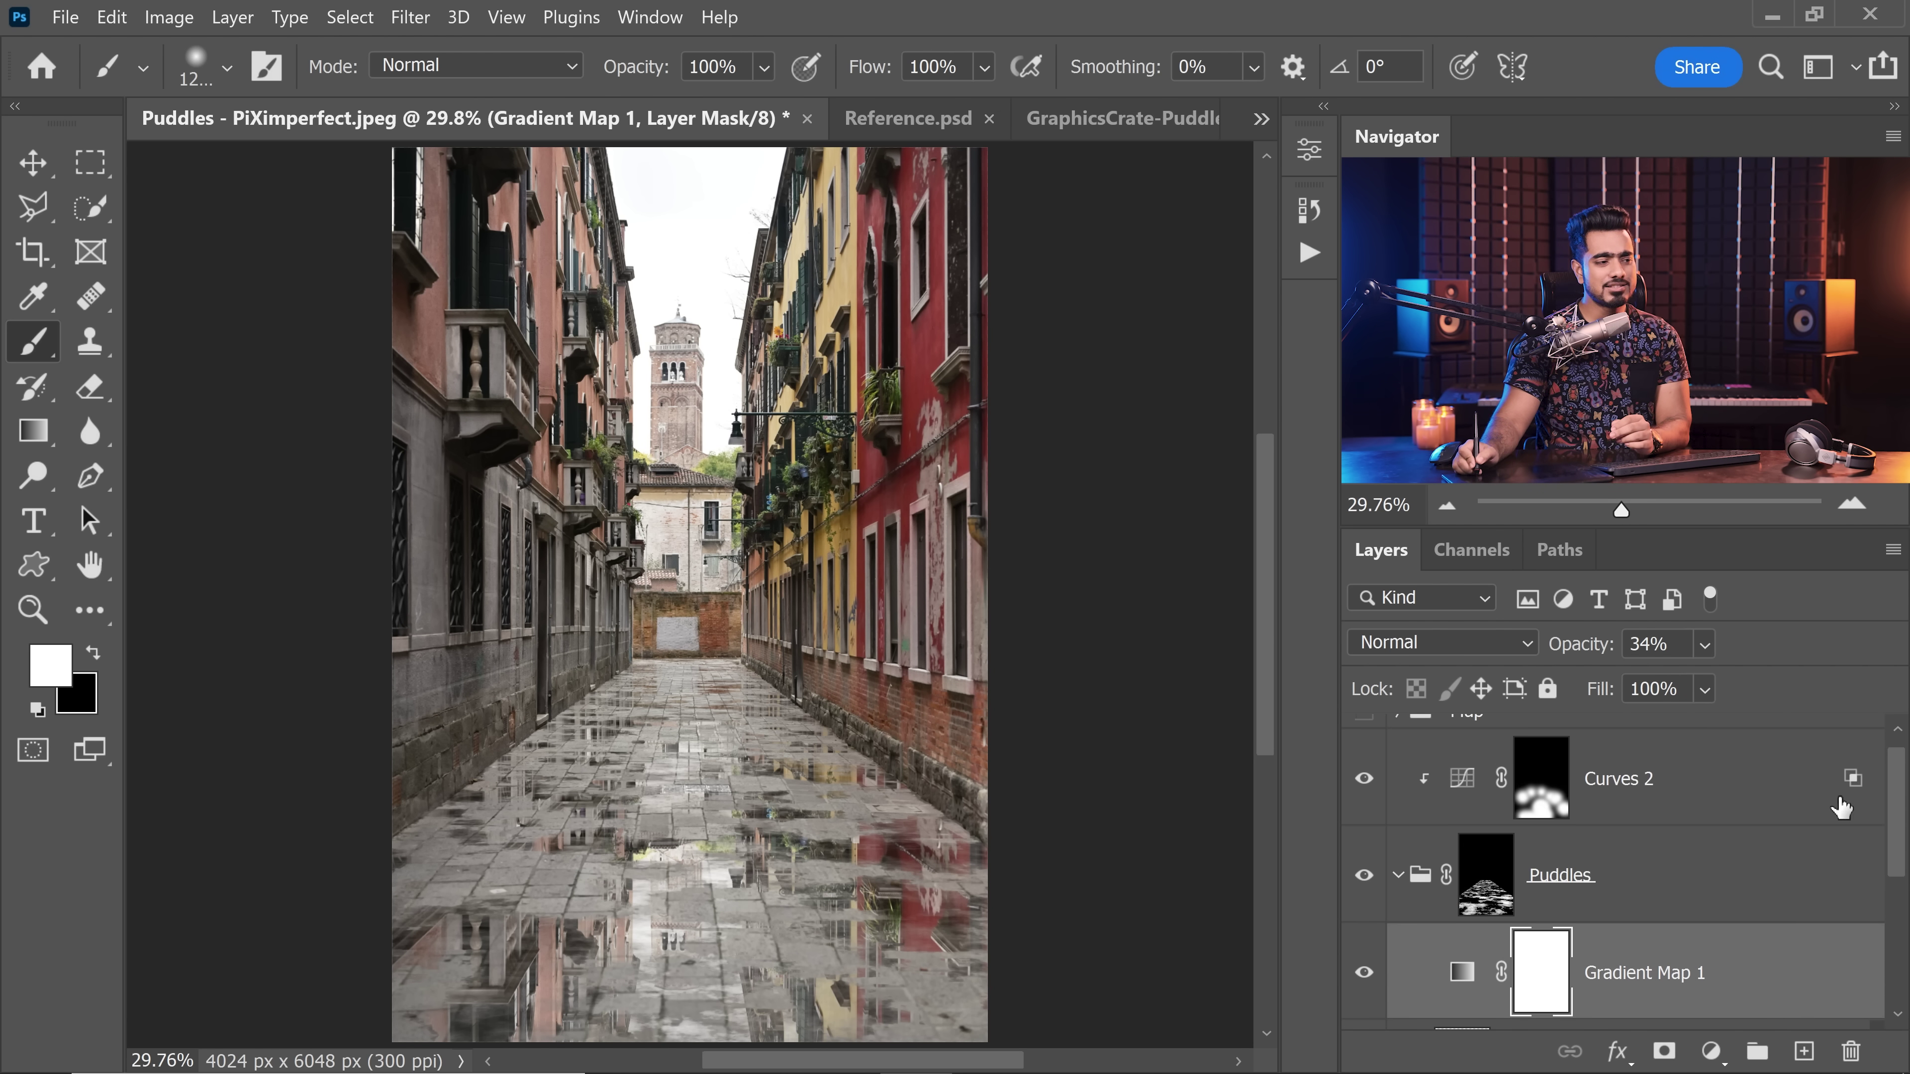
{"action": "scroll", "coordinate": [1896, 813], "scroll_direction": "up", "scroll_amount": 1}
{"action": "left_click", "coordinate": [1720, 811]}
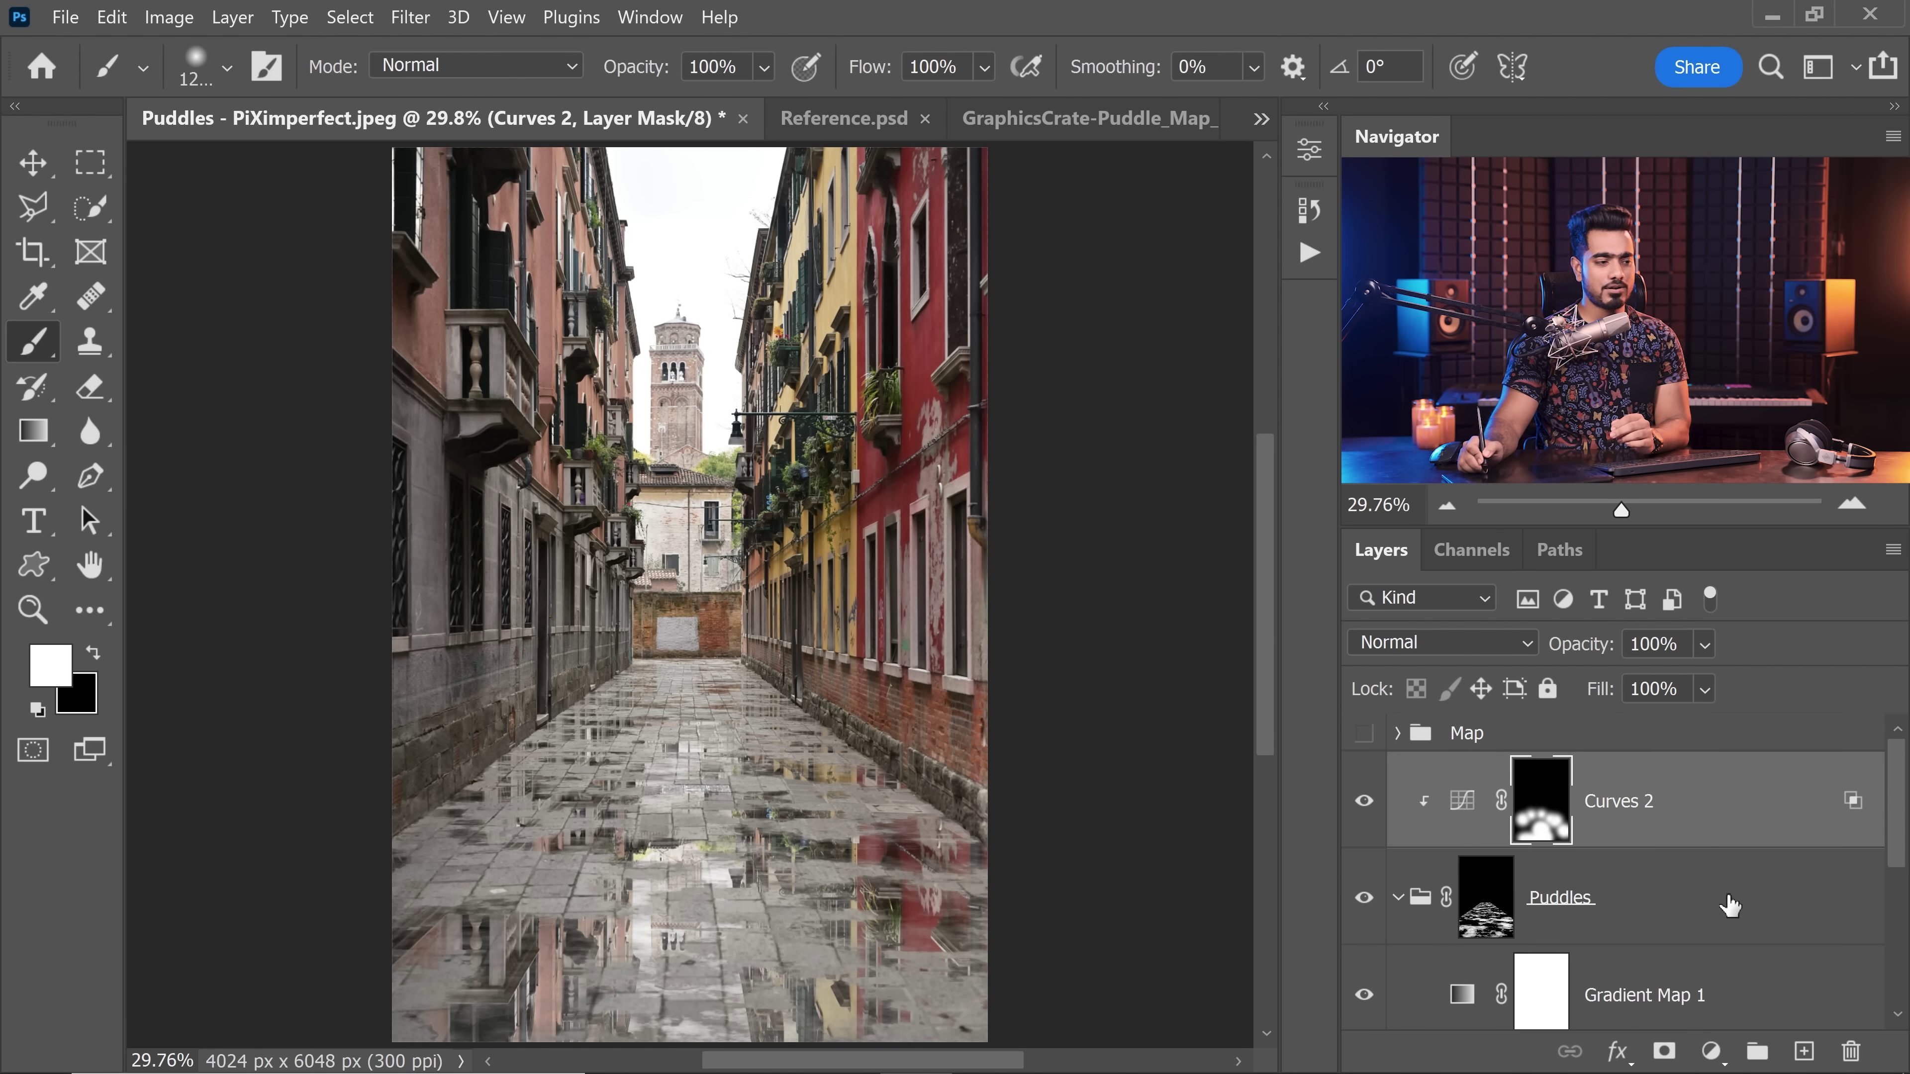
{"action": "left_click", "coordinate": [1718, 1054]}
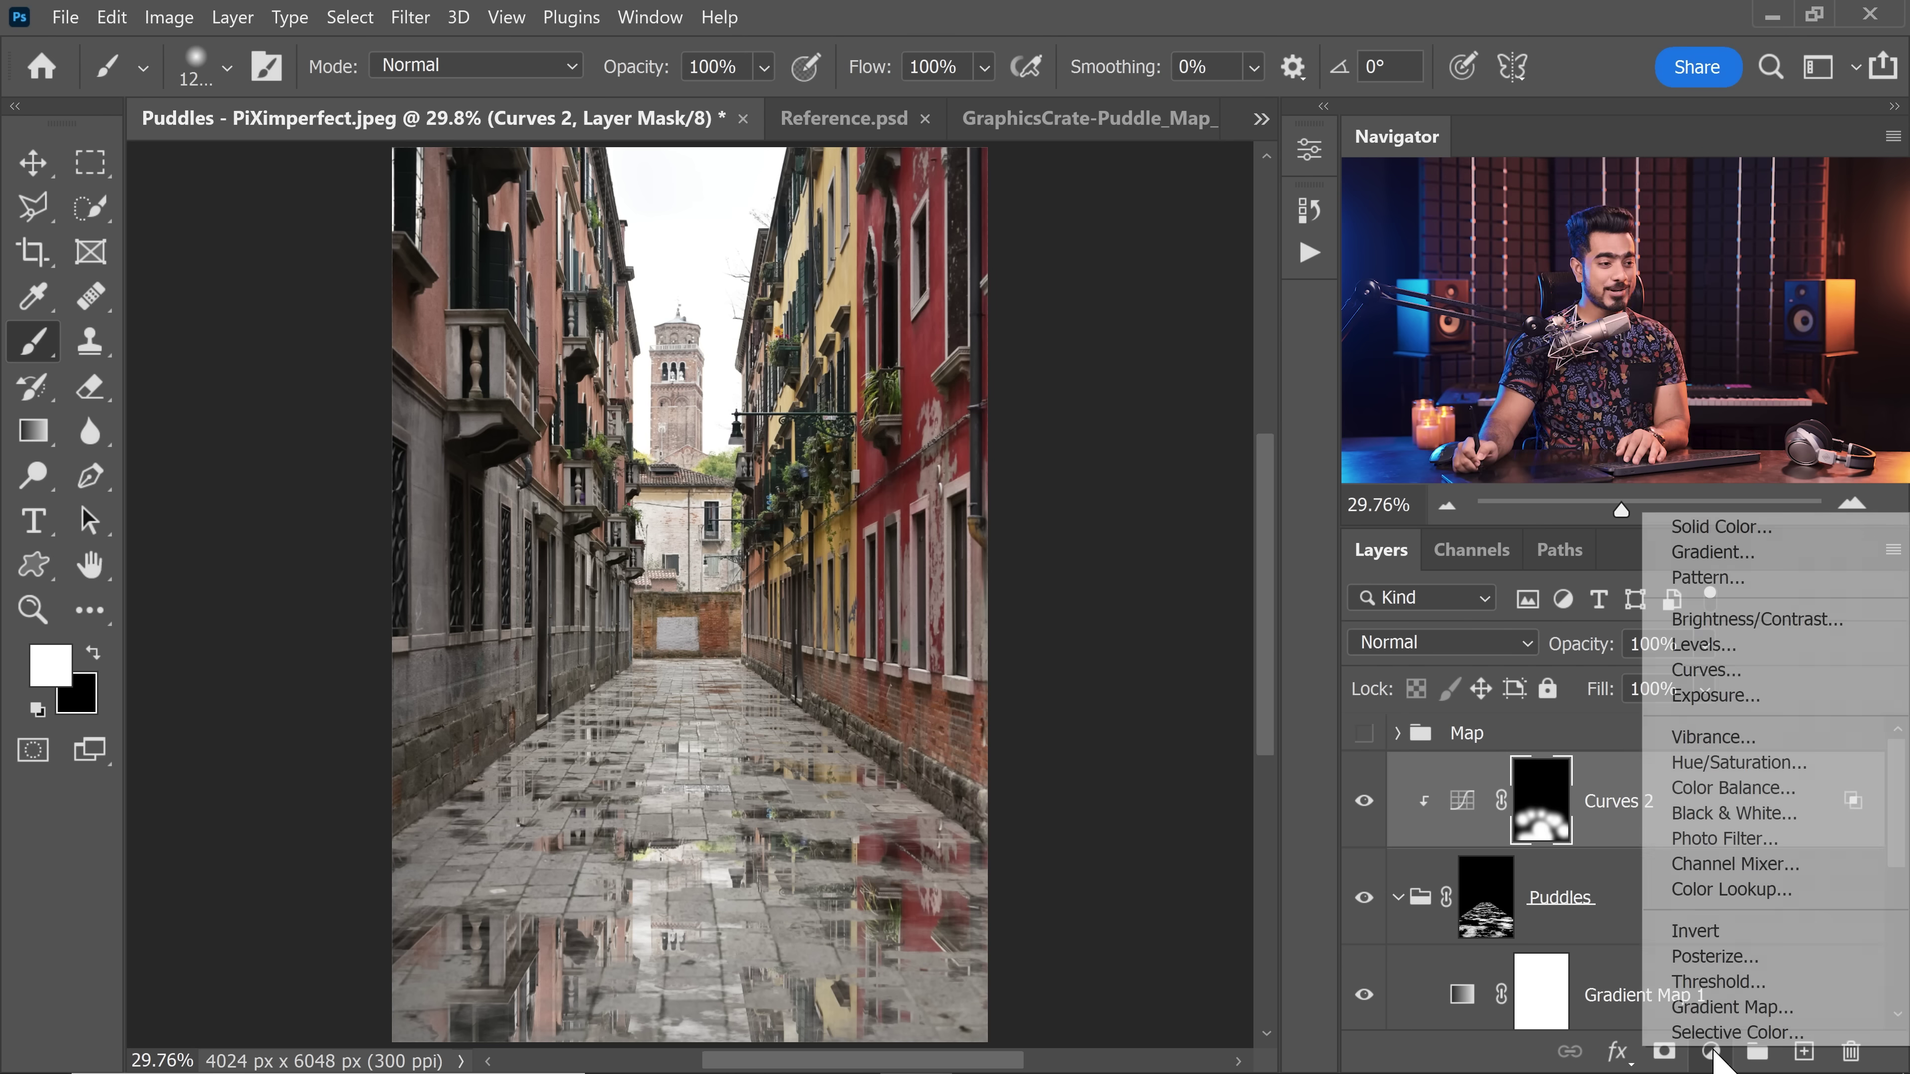
{"action": "left_click", "coordinate": [1705, 734]}
{"action": "scroll", "coordinate": [1027, 308], "scroll_direction": "right", "scroll_amount": 3}
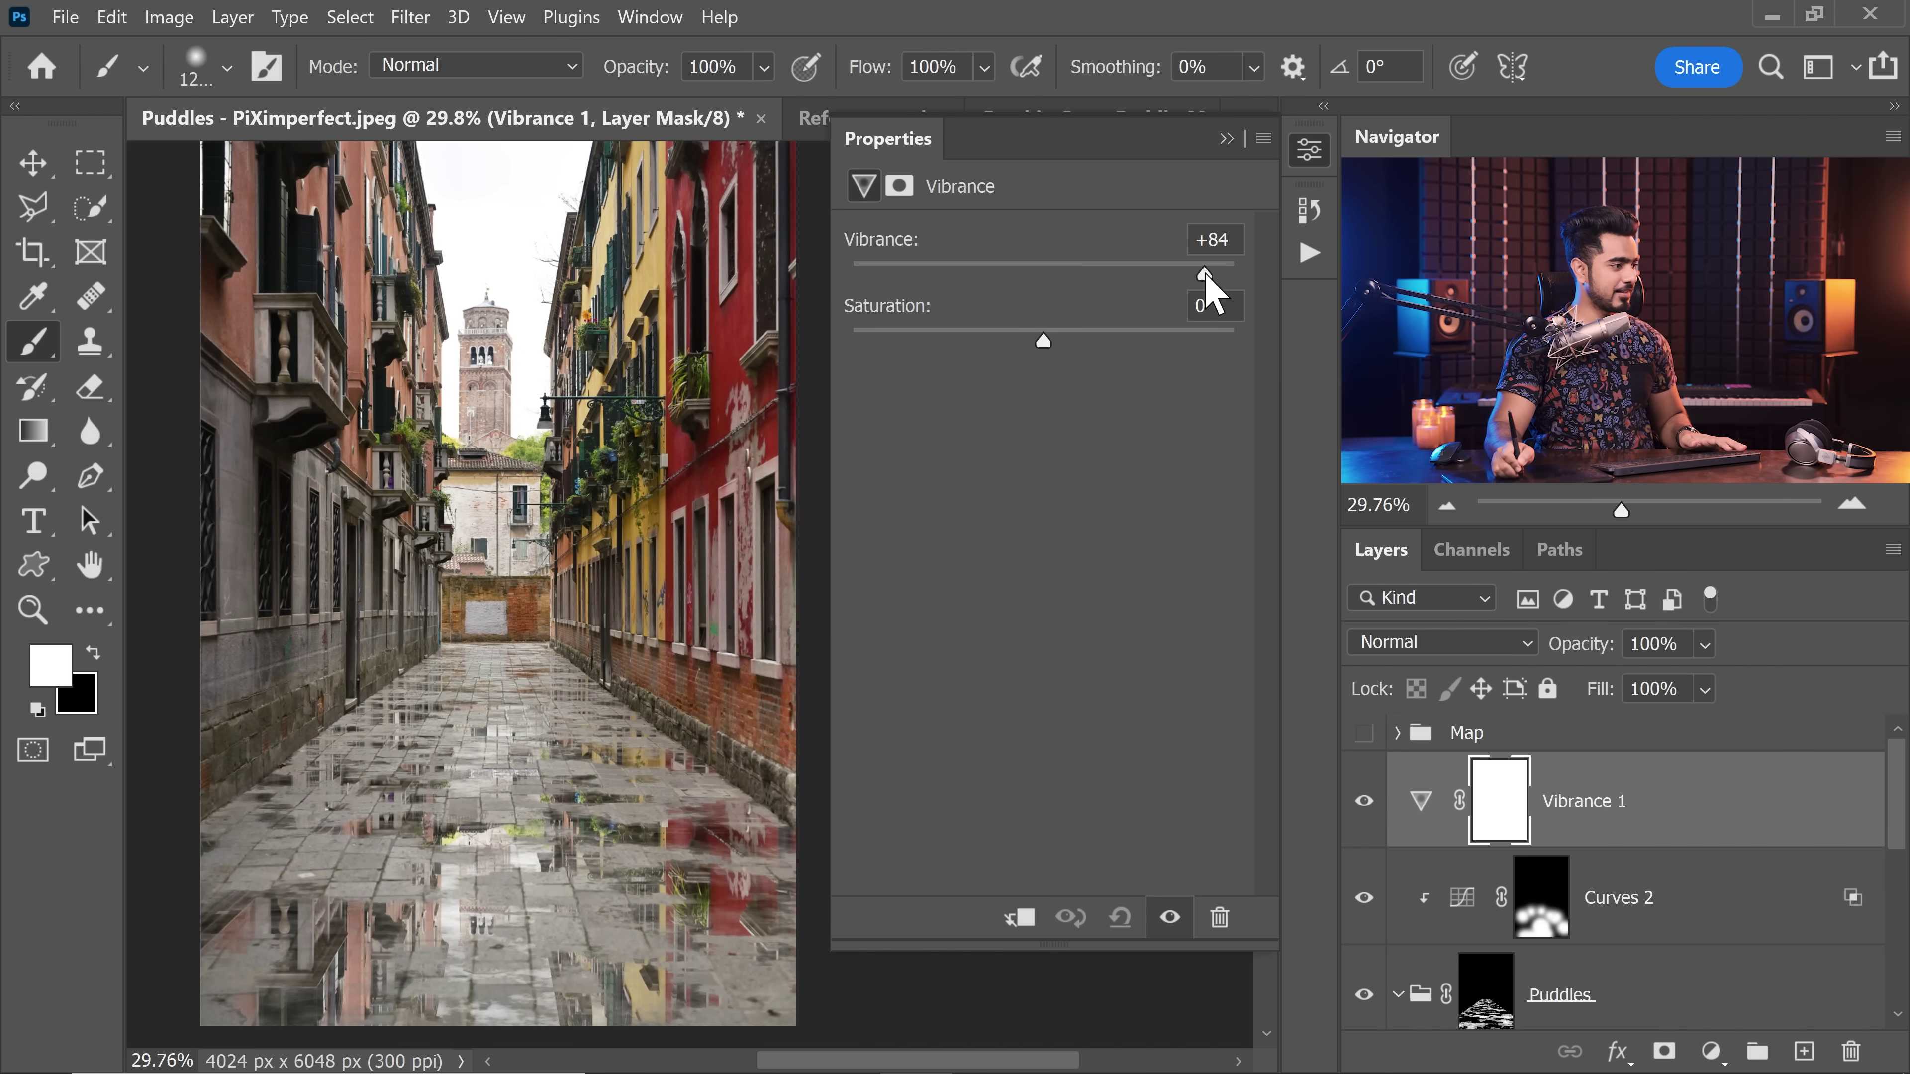
{"action": "left_click", "coordinate": [1225, 140]}
{"action": "scroll", "coordinate": [1203, 154], "scroll_direction": "left", "scroll_amount": 3}
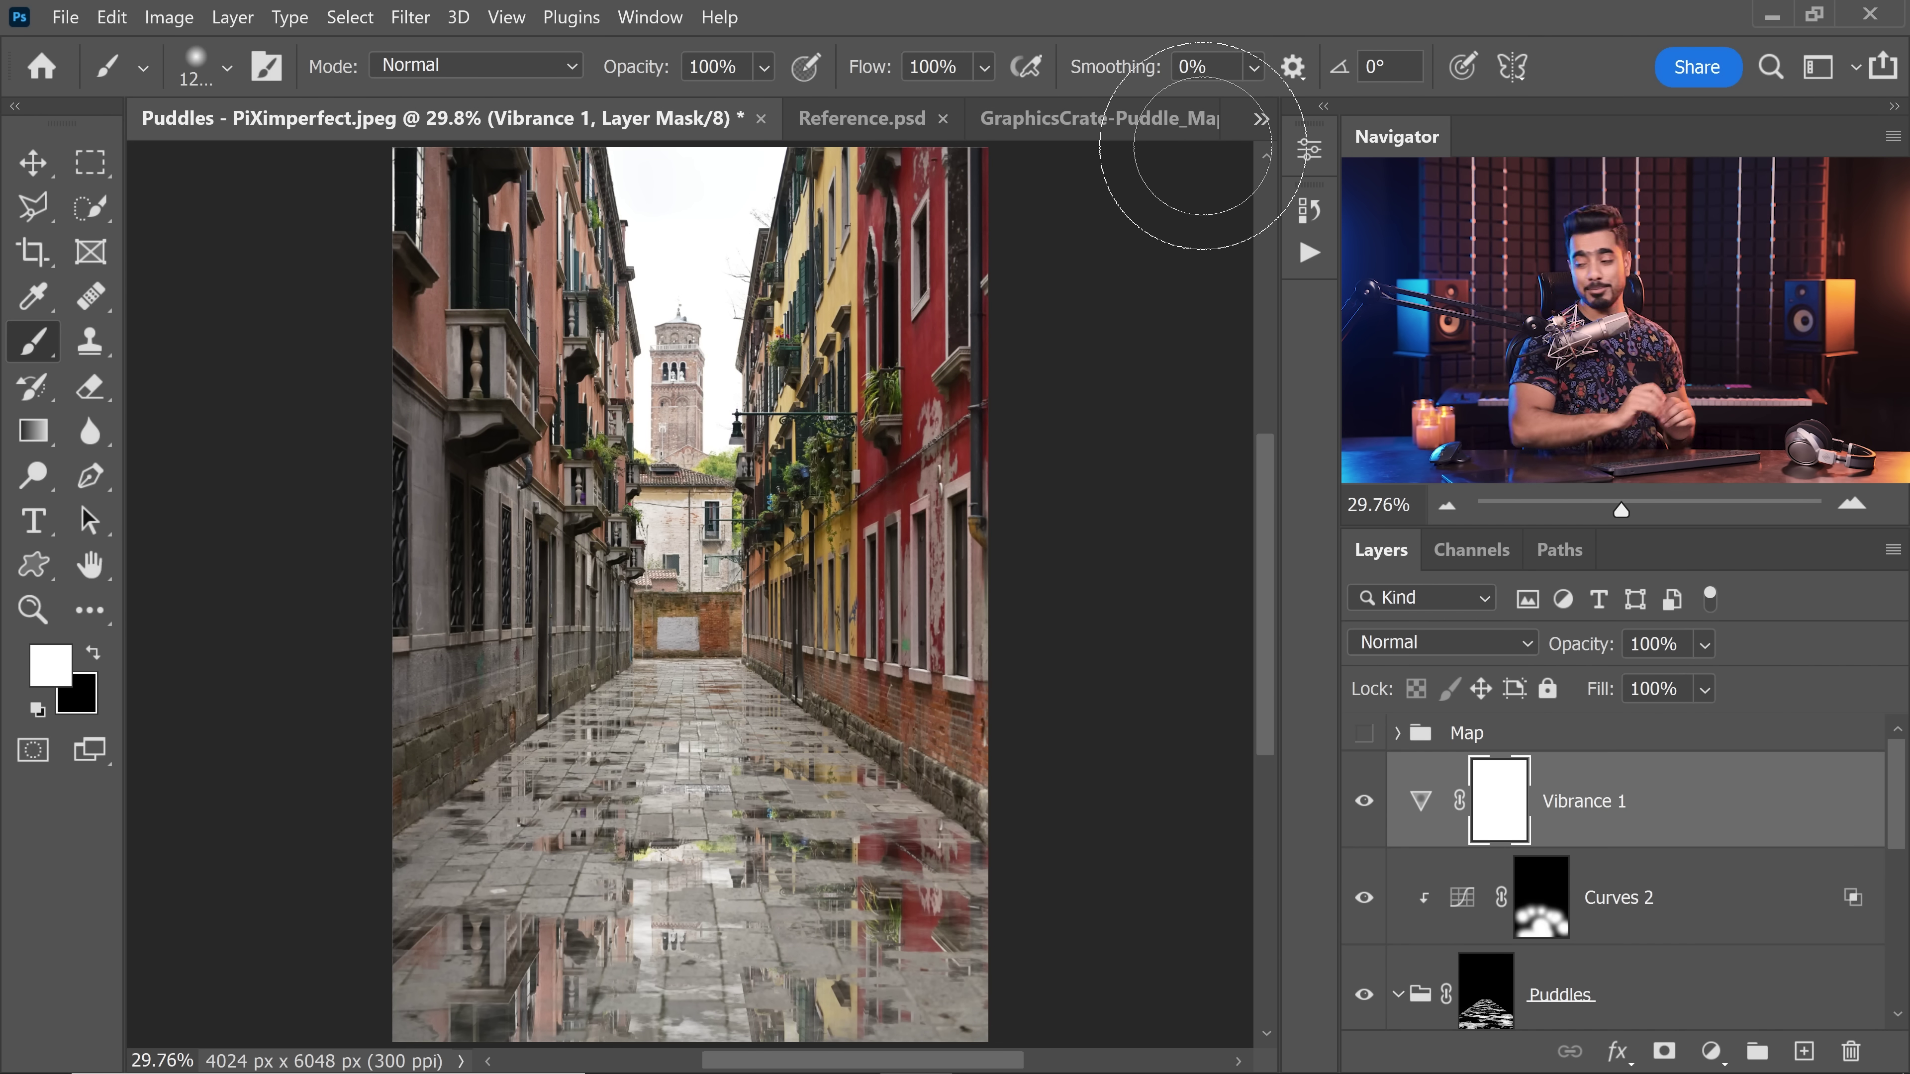